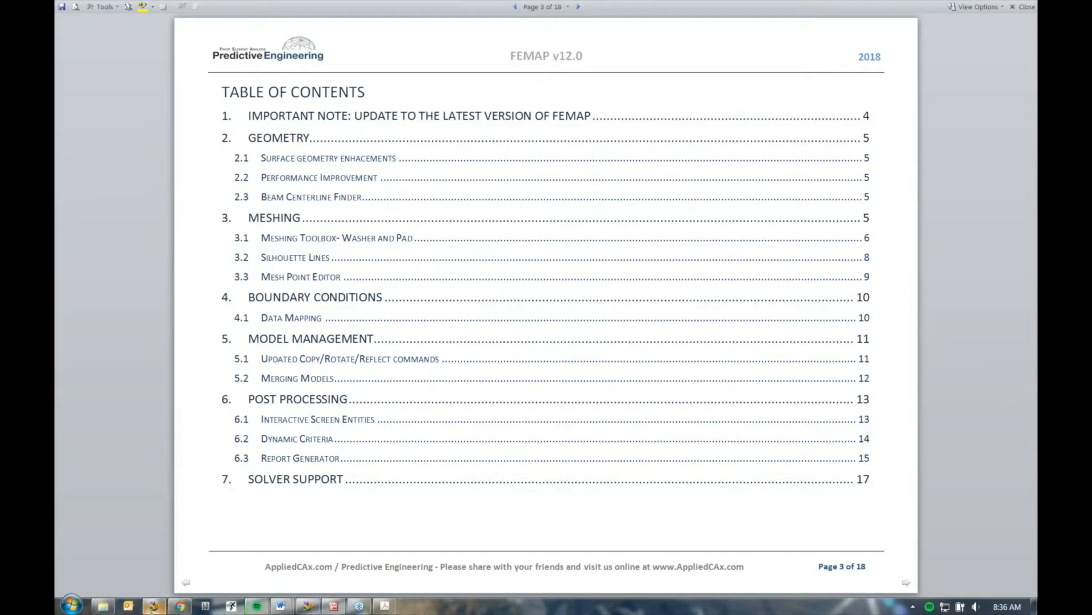
- Launch a new FEMAP v12.0.0 Beta 2 session, then widen the Meshing Toolbox and enlarge the message area
{"action": "left_click", "coordinate": [307, 608]}
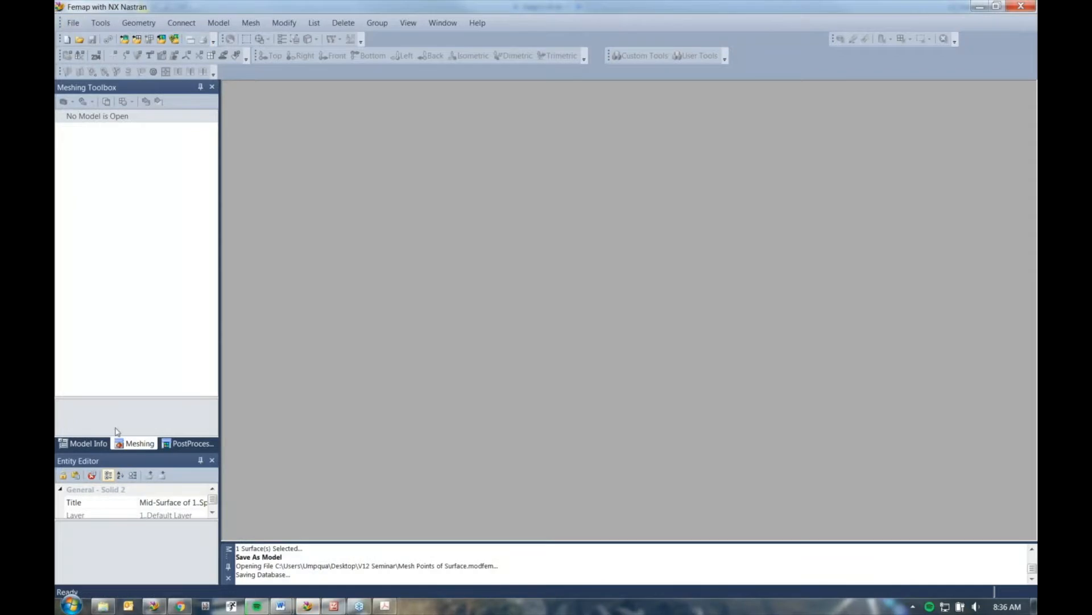
{"action": "right_click", "coordinate": [306, 606]}
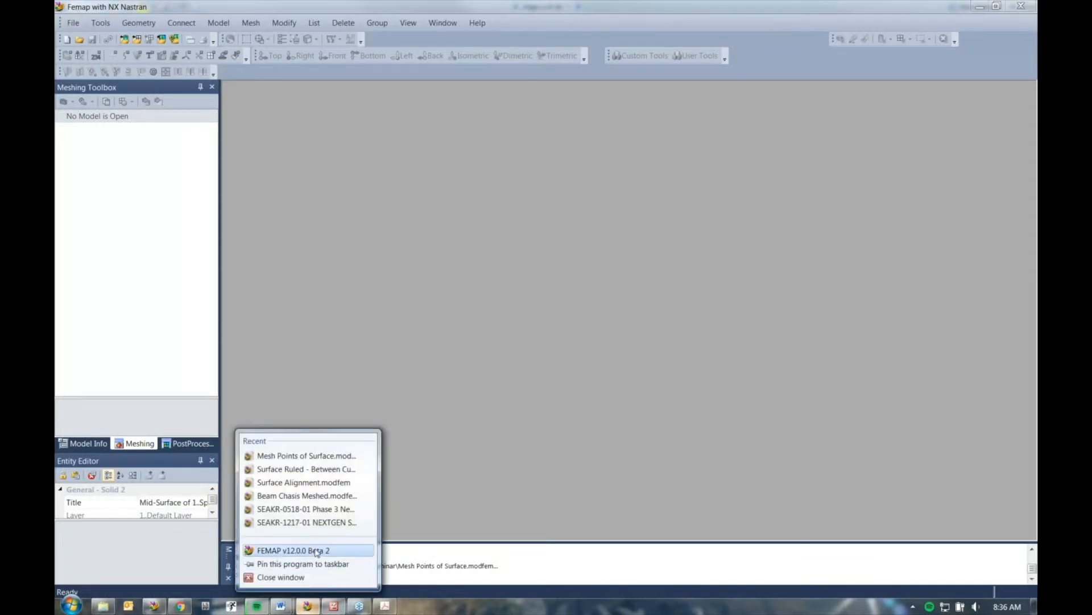
{"action": "left_click", "coordinate": [293, 553]}
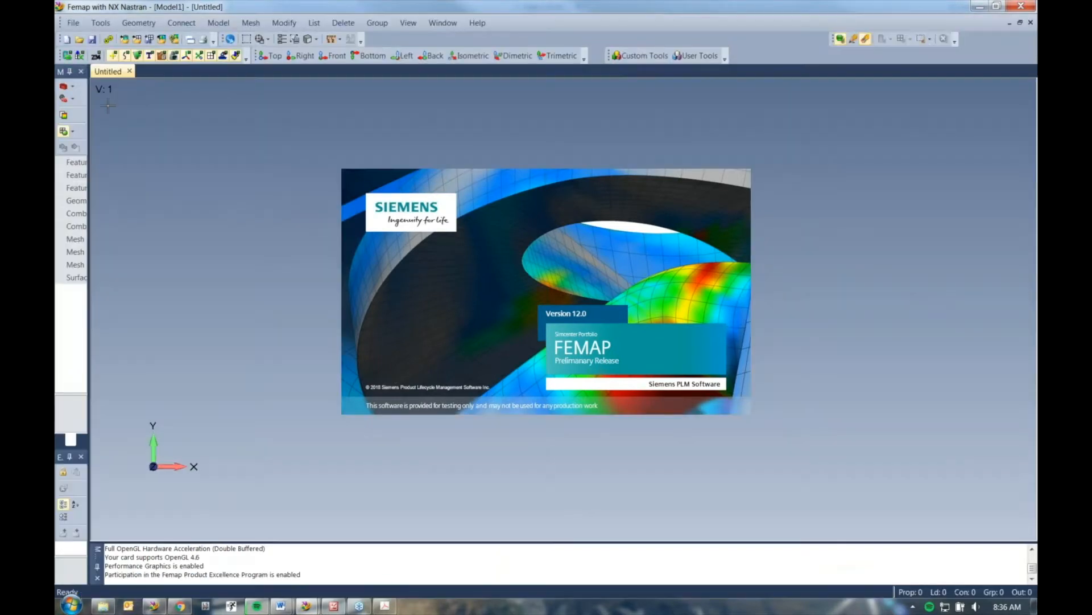
{"action": "left_click_drag", "start_coordinate": [99, 115], "coordinate": [235, 170]}
{"action": "left_click_drag", "start_coordinate": [382, 541], "coordinate": [382, 448]}
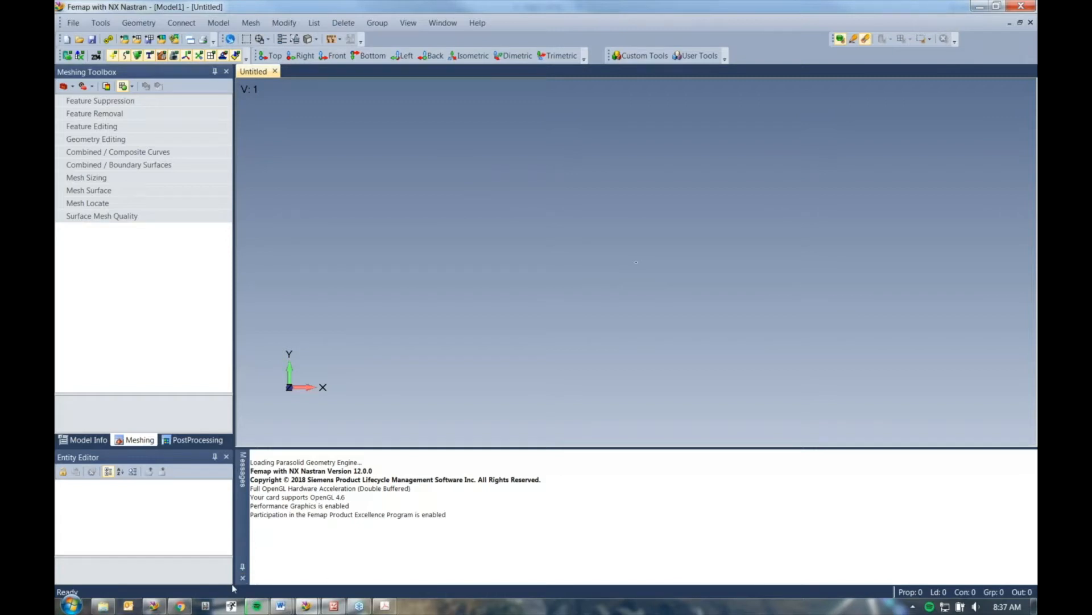
- Launch FEMAP v11.4.1 and import the PCB.x_t geometry with a geometry scale factor of 39.37
{"action": "right_click", "coordinate": [152, 608]}
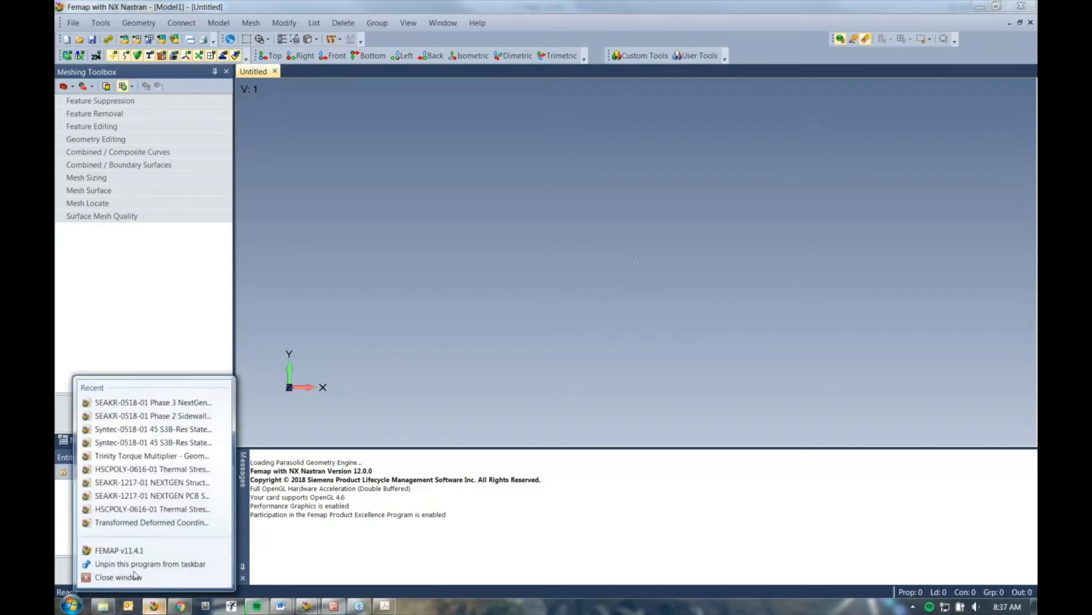
{"action": "left_click", "coordinate": [142, 550]}
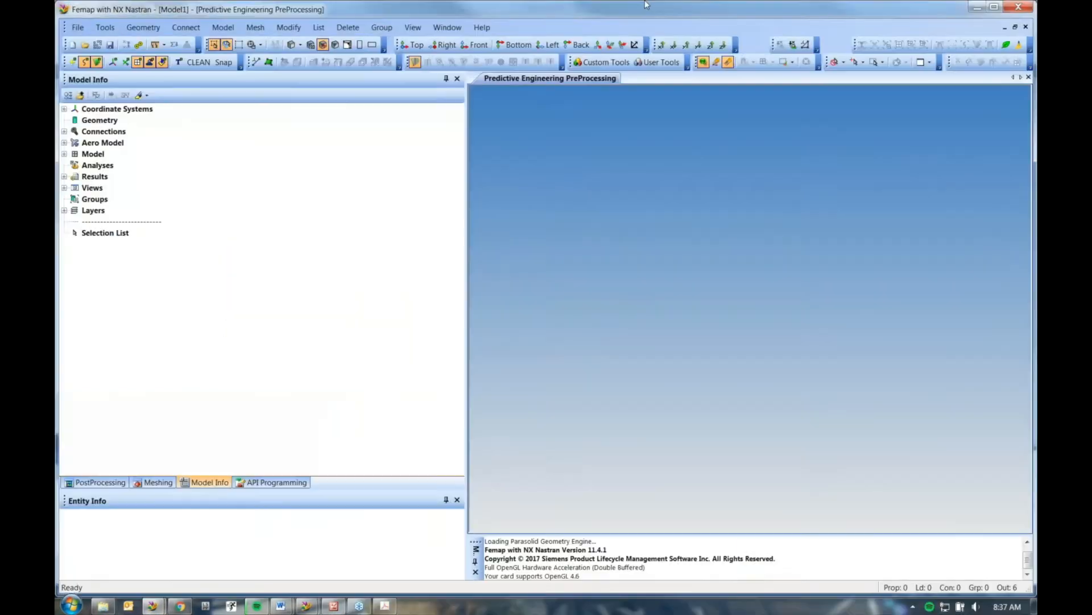
{"action": "left_click", "coordinate": [74, 24]}
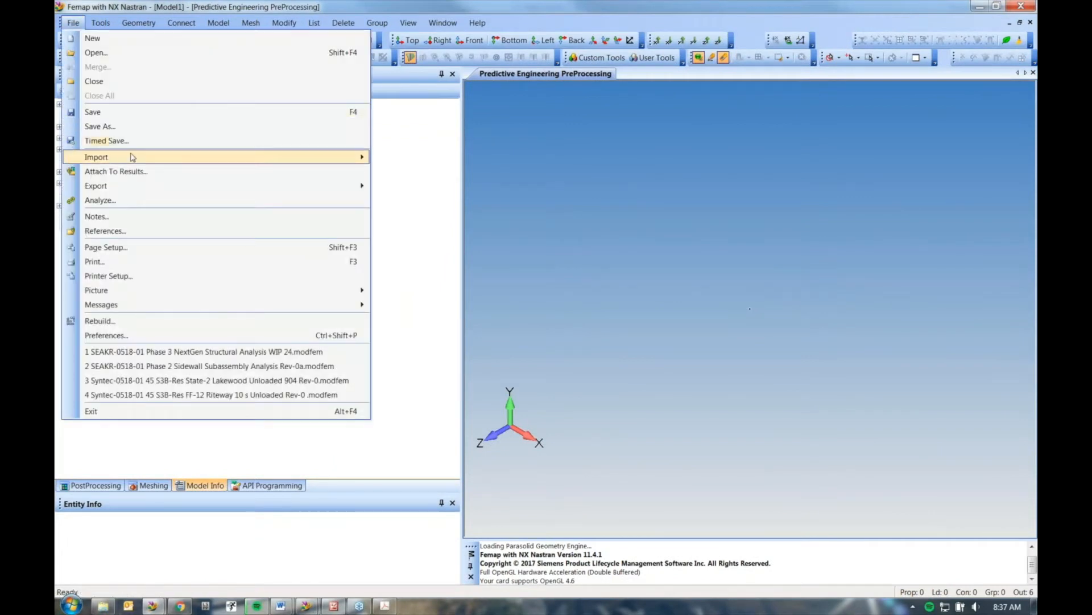
{"action": "mouse_move", "coordinate": [342, 157]}
{"action": "left_click", "coordinate": [410, 158]}
{"action": "double_click", "coordinate": [555, 243]}
{"action": "left_click", "coordinate": [521, 578]}
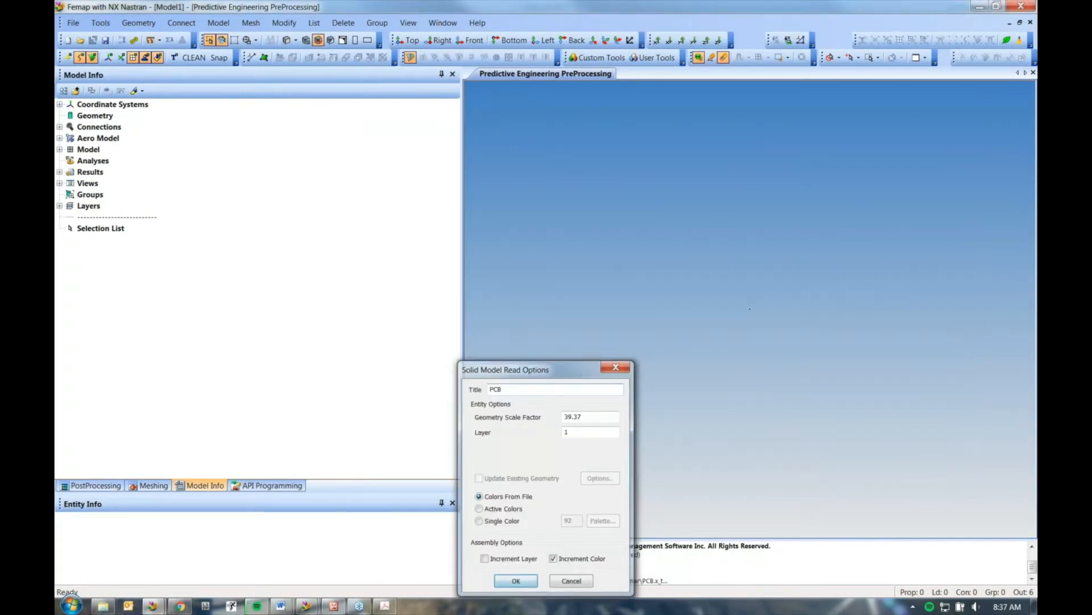
{"action": "left_click_drag", "start_coordinate": [462, 366], "coordinate": [197, 350]}
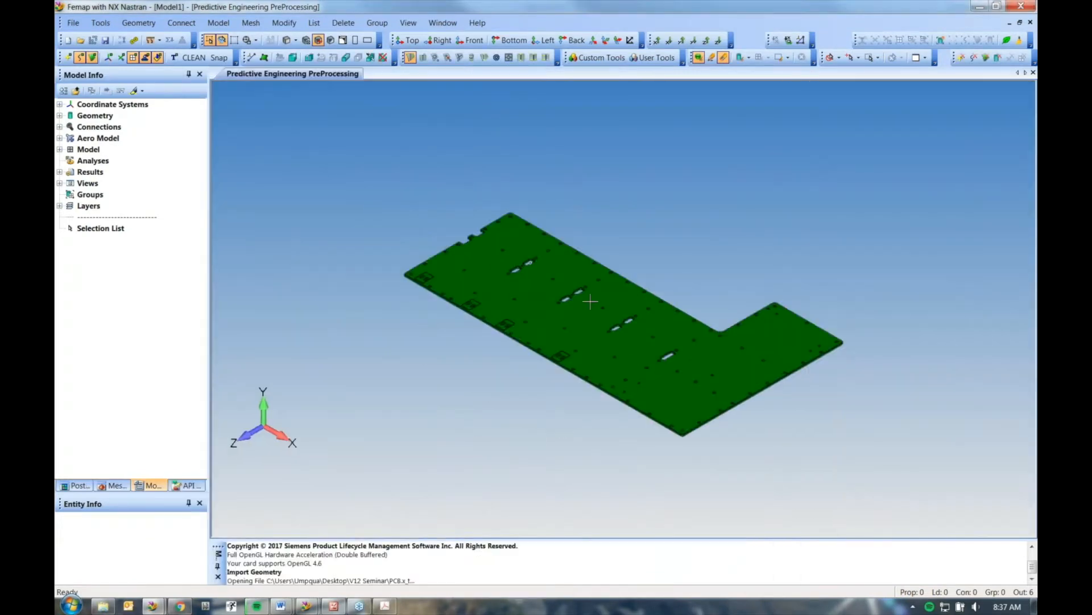
{"action": "scroll", "coordinate": [549, 456], "scroll_direction": "up", "scroll_amount": 4}
{"action": "scroll", "coordinate": [597, 419], "scroll_direction": "down", "scroll_amount": 2}
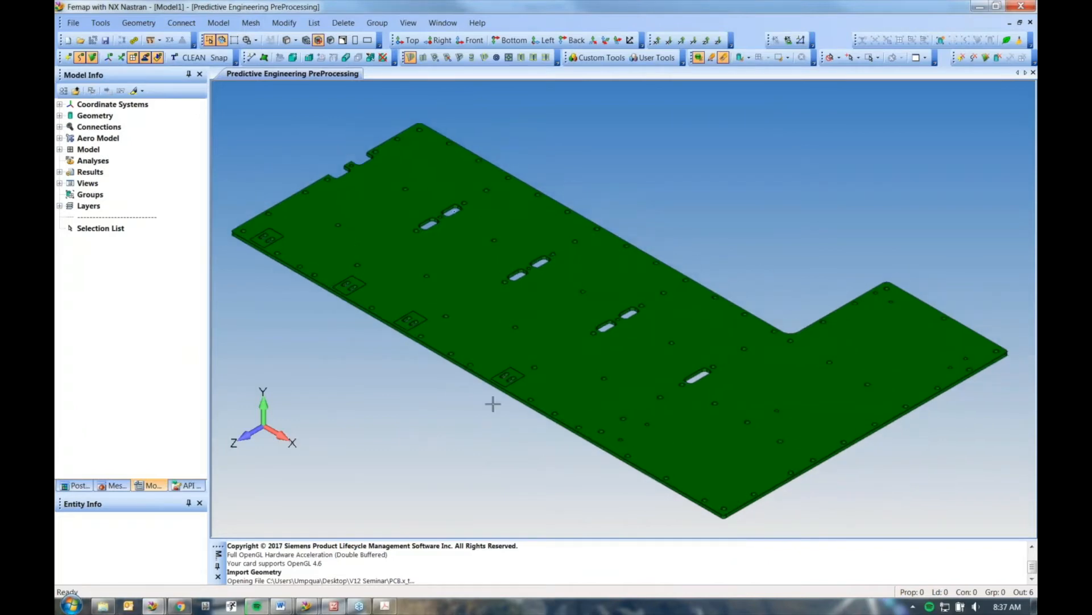
- Remove all hole and cutout loops from the PCB solid using Feature Removal with the Loops feature type
{"action": "left_click", "coordinate": [117, 486]}
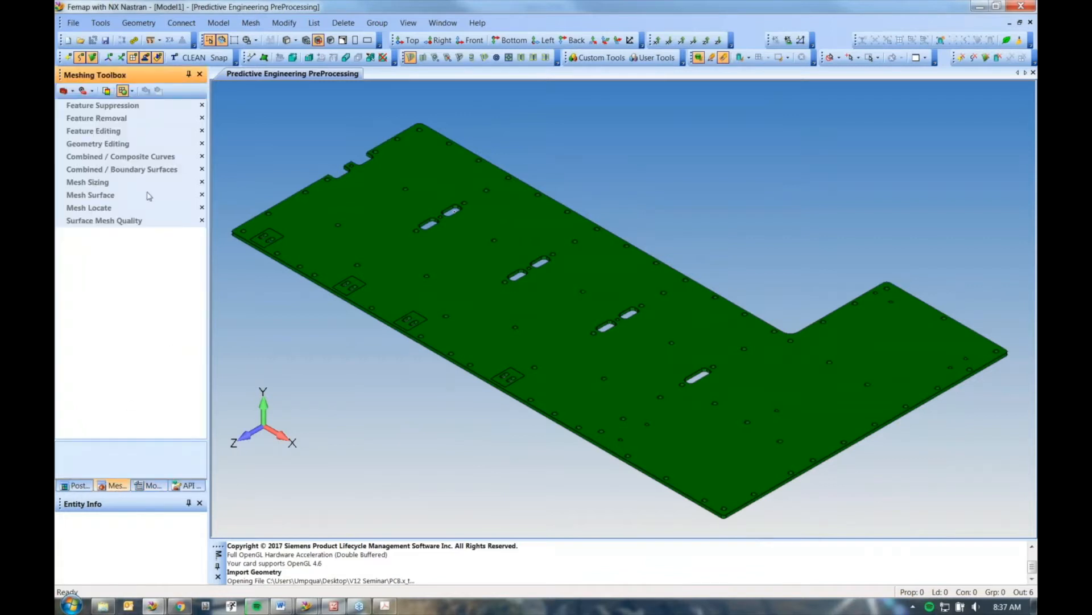
{"action": "left_click", "coordinate": [90, 119]}
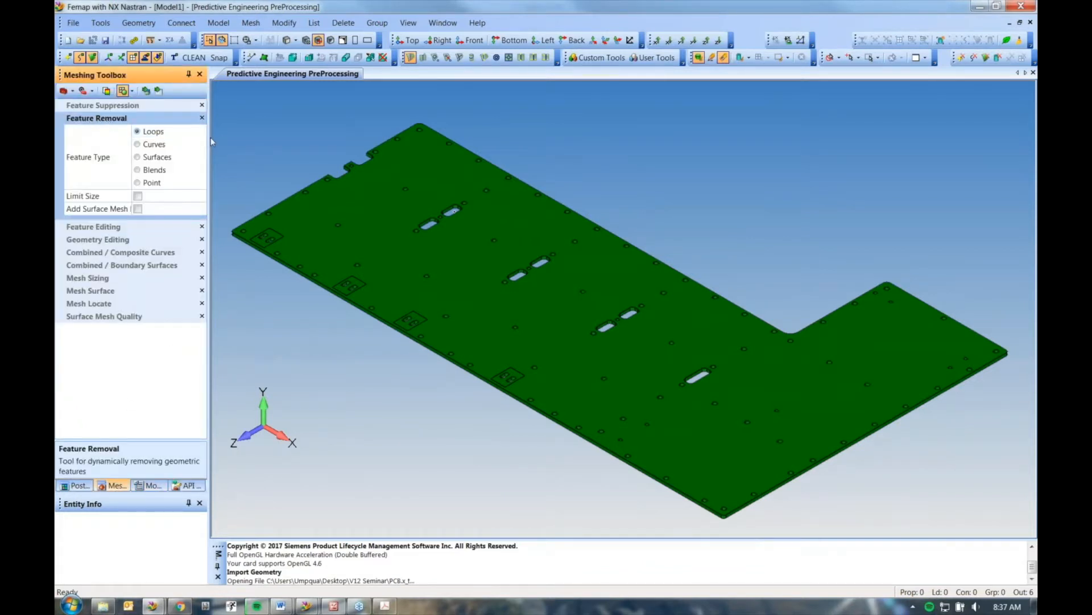
{"action": "left_click_drag", "start_coordinate": [211, 138], "coordinate": [289, 138]}
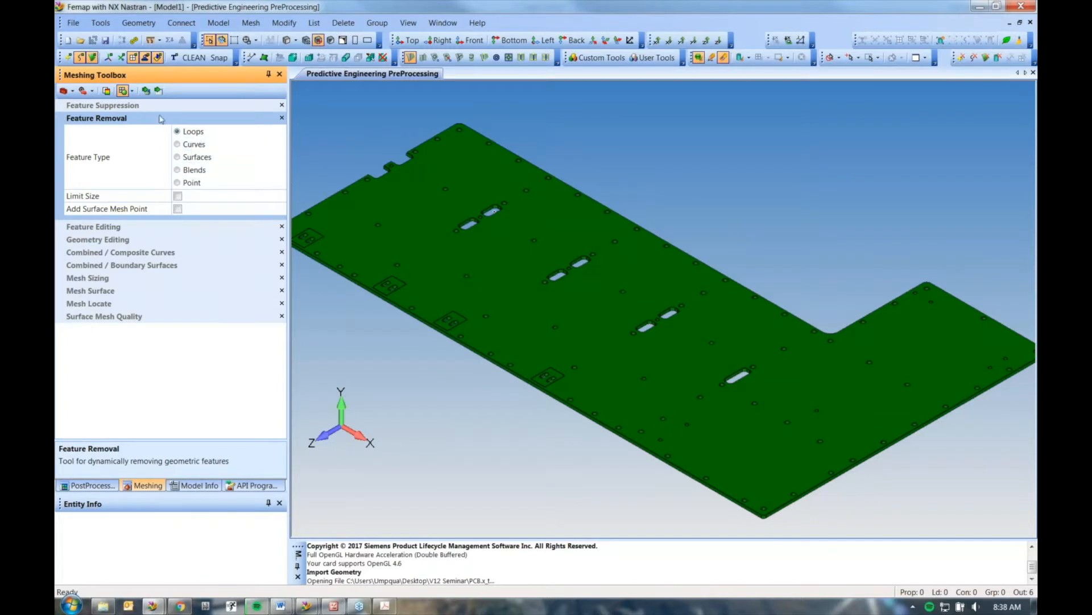
{"action": "left_click", "coordinate": [146, 91]}
{"action": "middle_click_drag", "start_coordinate": [484, 313], "coordinate": [446, 122], "text": "shift"}
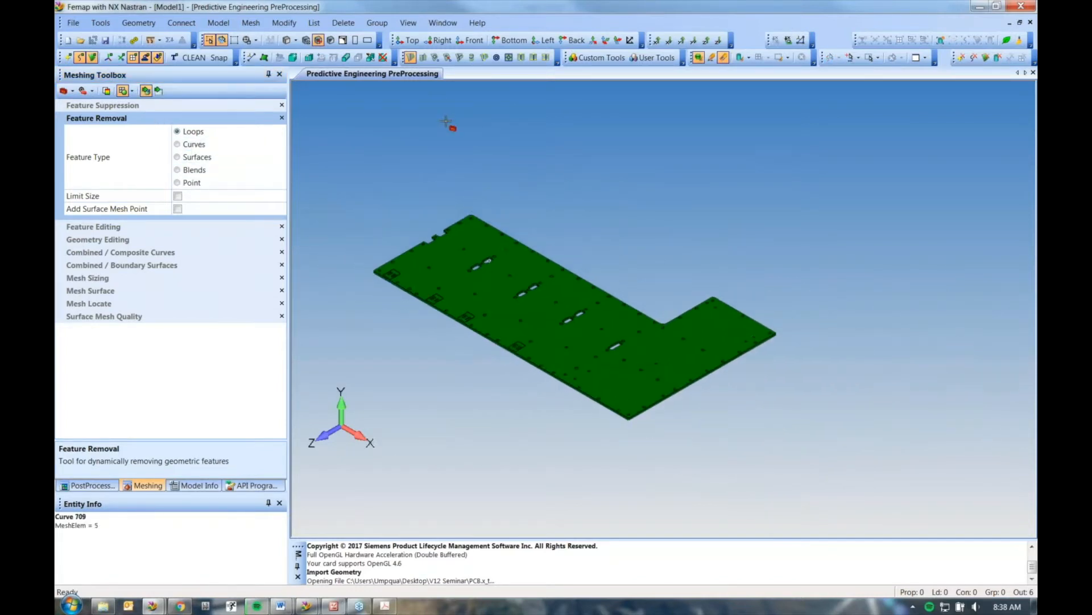
{"action": "left_click_drag", "start_coordinate": [355, 201], "coordinate": [815, 406]}
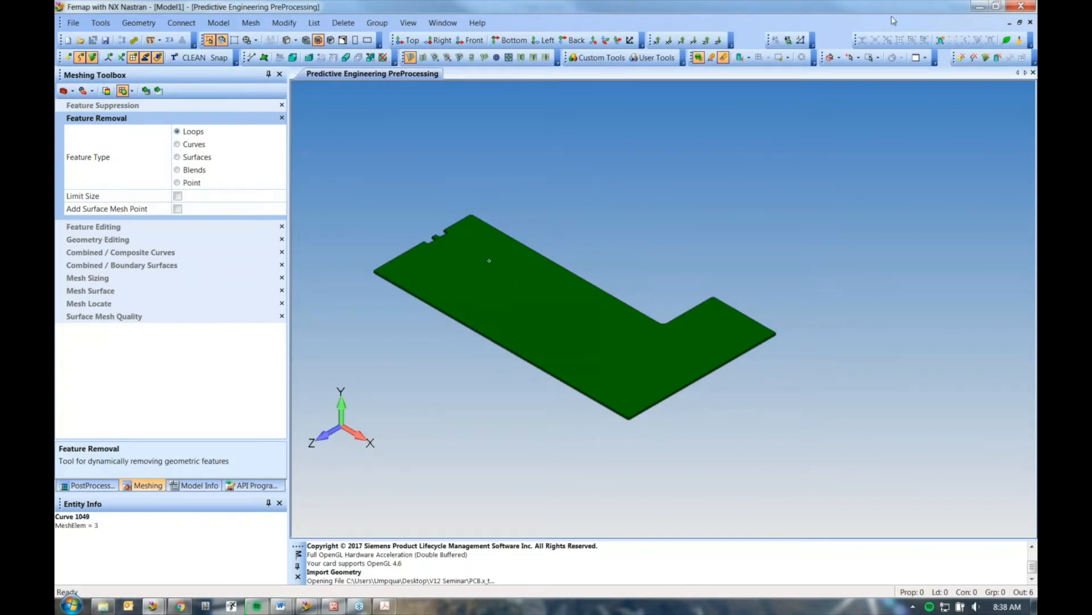
- Switch to the FEMAP v12.0 session and import the PCB.x_t geometry into its empty model
{"action": "left_click", "coordinate": [306, 606]}
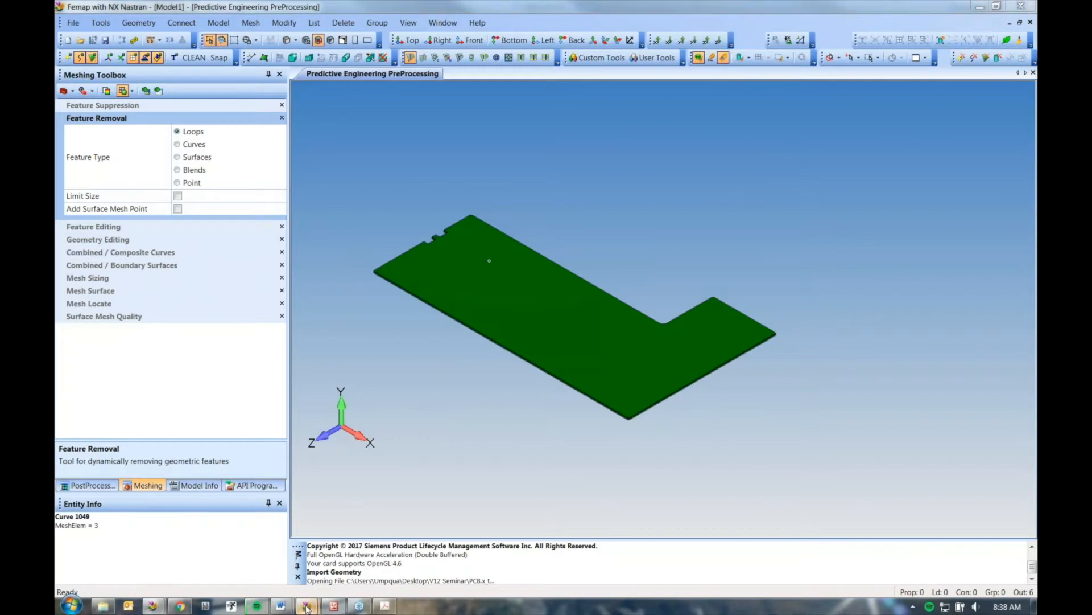
{"action": "left_click", "coordinate": [378, 527]}
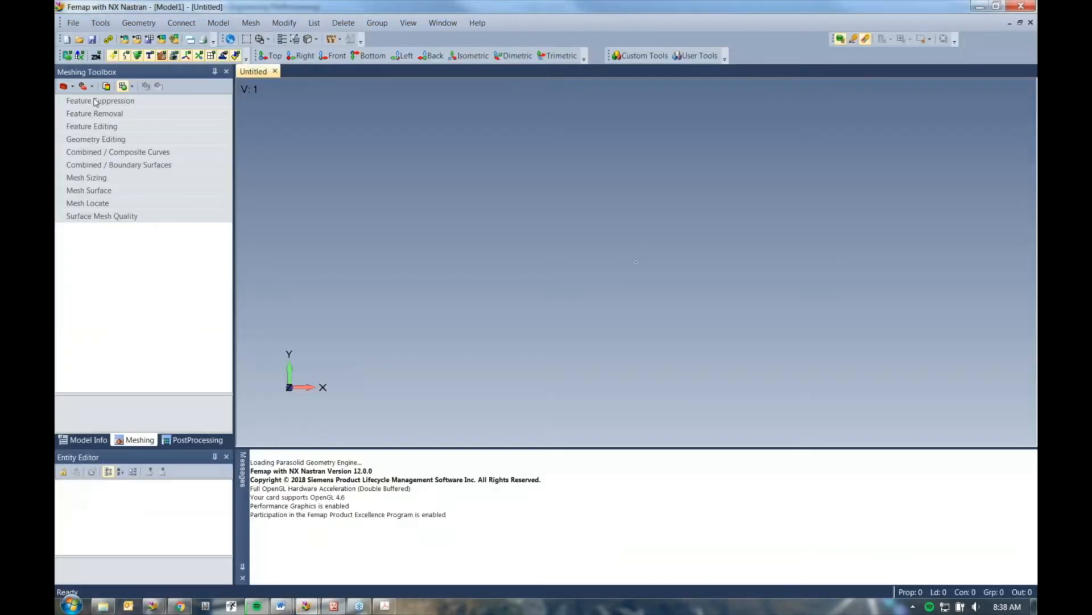
{"action": "left_click", "coordinate": [73, 23]}
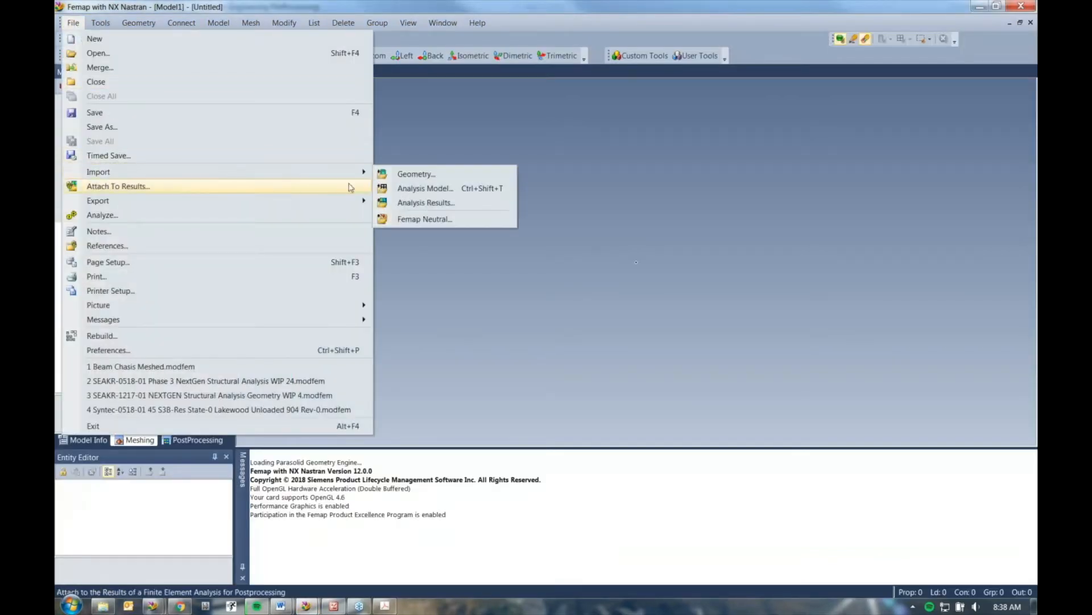
{"action": "left_click", "coordinate": [415, 173]}
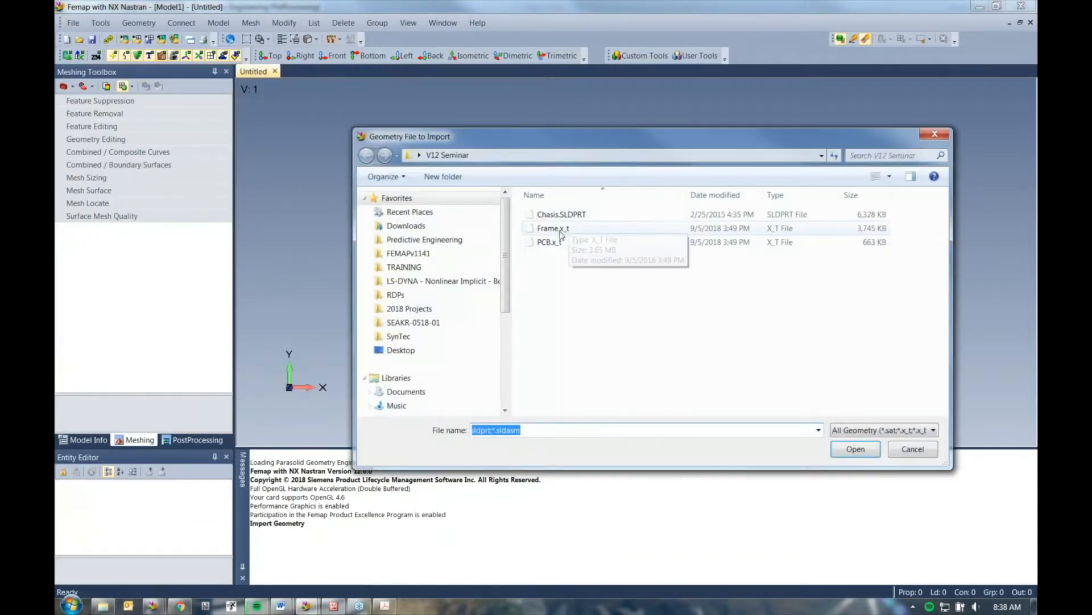
{"action": "double_click", "coordinate": [546, 242]}
{"action": "left_click", "coordinate": [499, 582]}
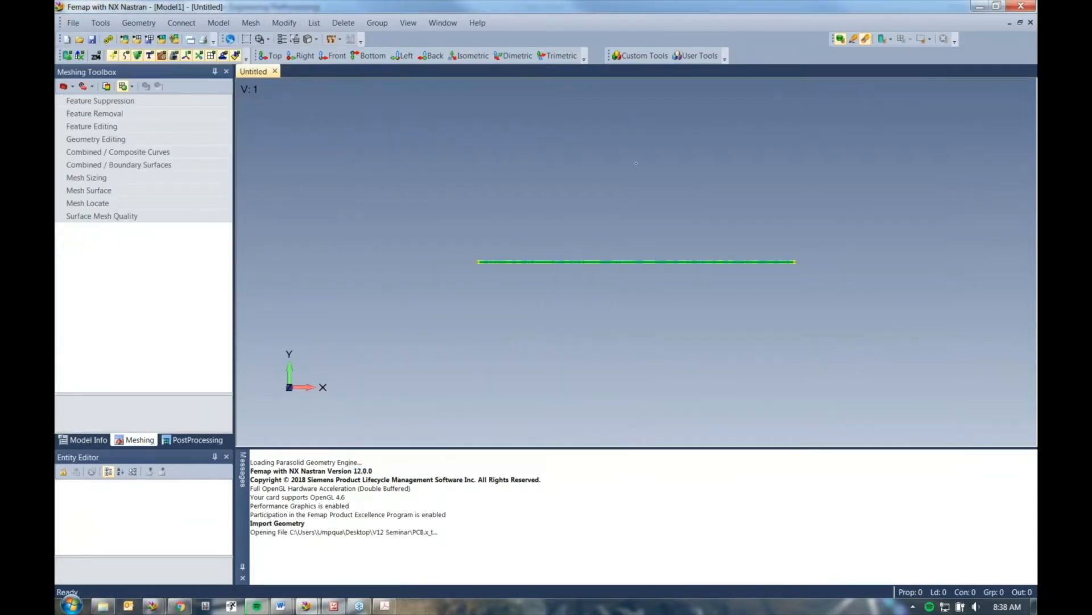
{"action": "scroll", "coordinate": [507, 221], "scroll_direction": "up", "scroll_amount": 3}
{"action": "middle_click_drag", "start_coordinate": [522, 327], "coordinate": [476, 344]}
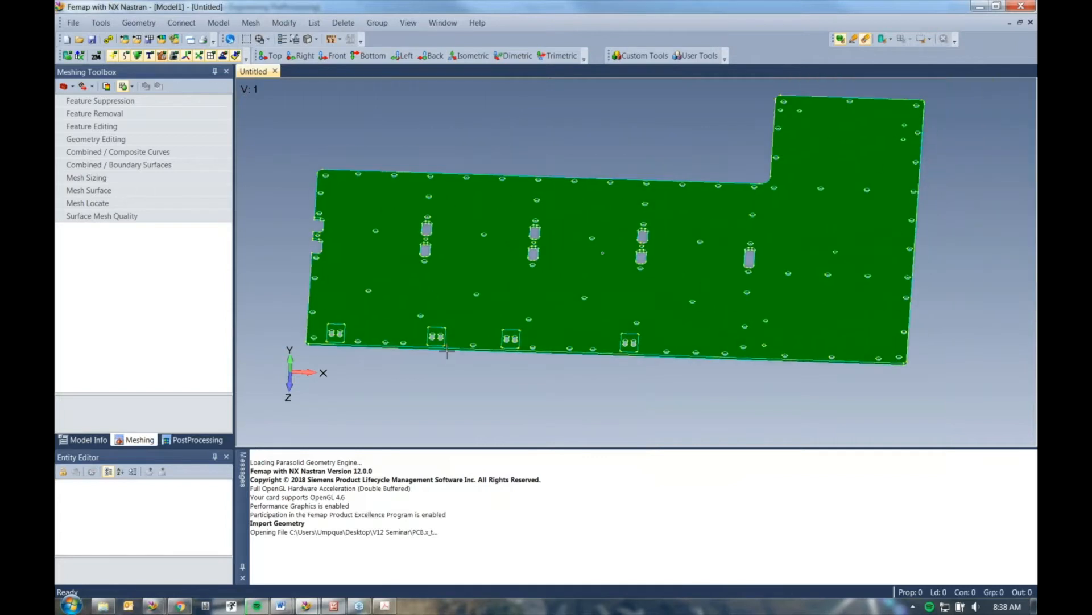
- Activate Feature Removal with the Loops feature type in v12.0 and remove every loop across the whole PCB
{"action": "left_click", "coordinate": [143, 440]}
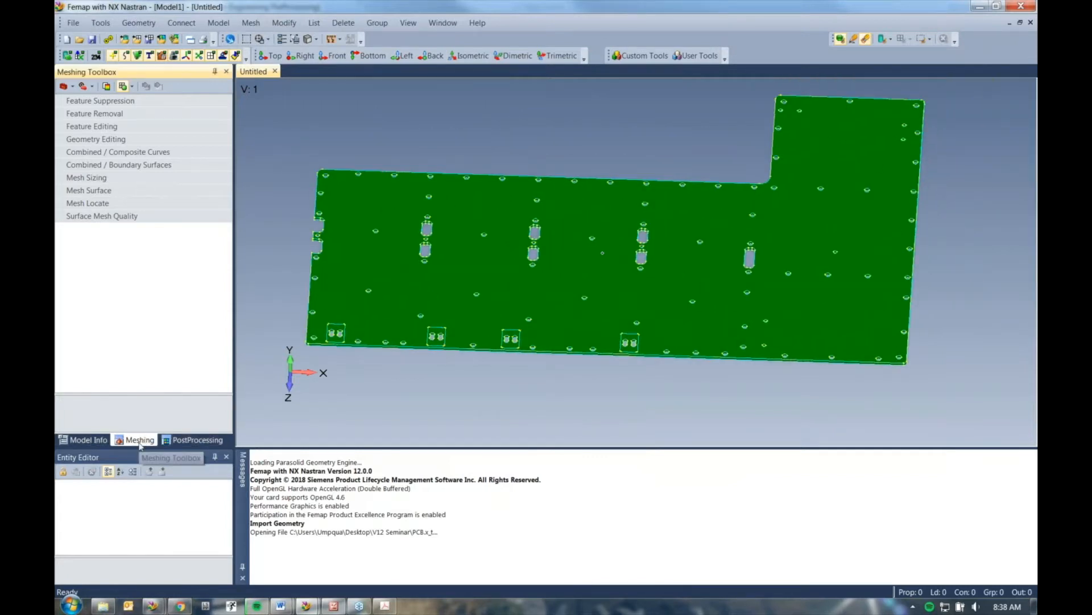
{"action": "left_click", "coordinate": [114, 115]}
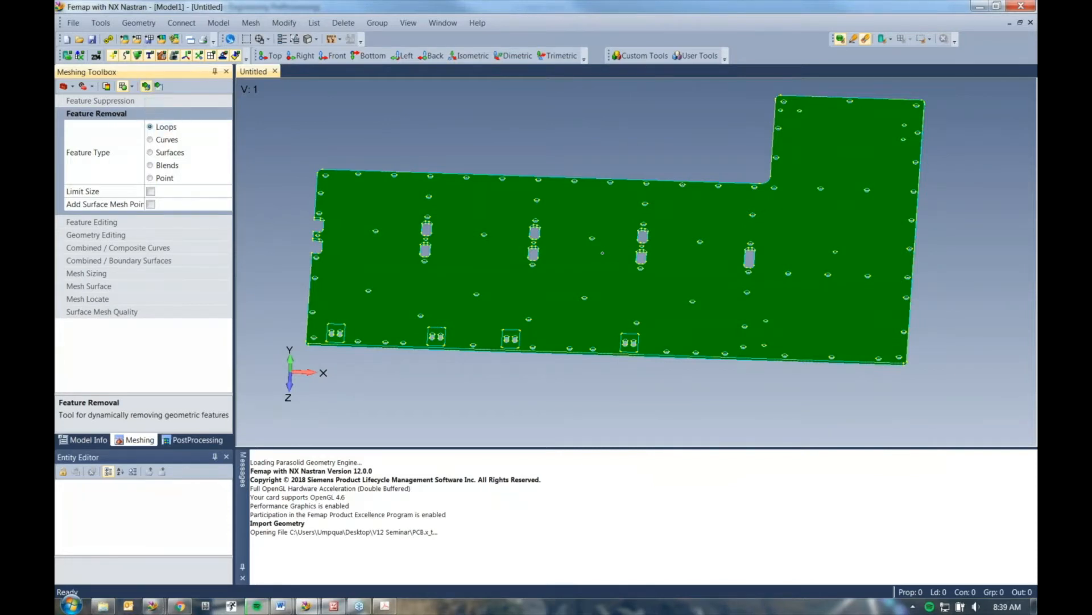
{"action": "scroll", "coordinate": [405, 278], "scroll_direction": "down", "scroll_amount": 3}
{"action": "scroll", "coordinate": [380, 236], "scroll_direction": "up", "scroll_amount": 3}
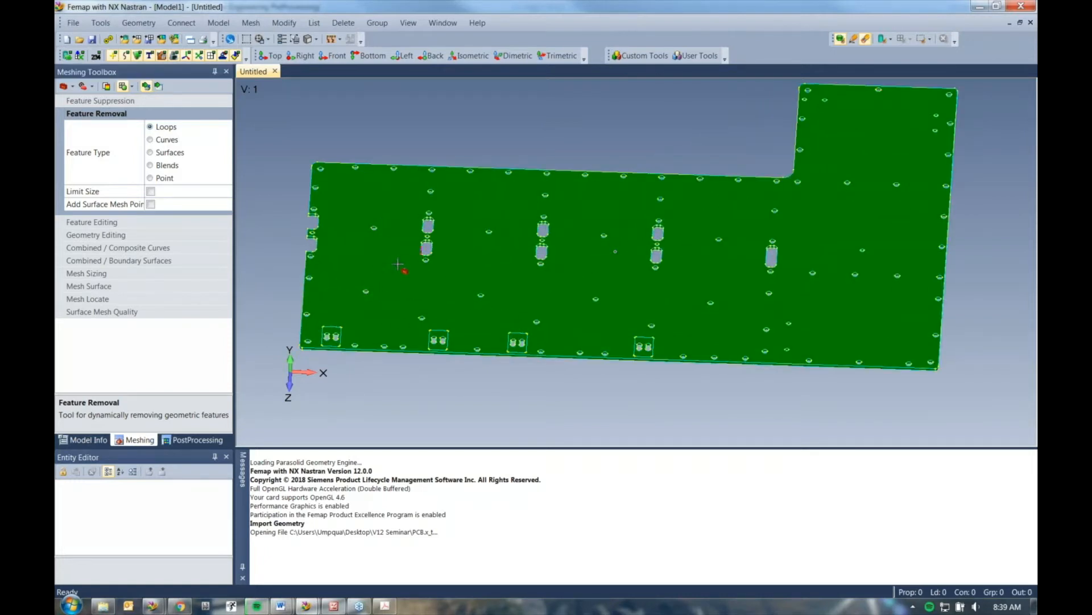
{"action": "scroll", "coordinate": [509, 317], "scroll_direction": "down", "scroll_amount": 3}
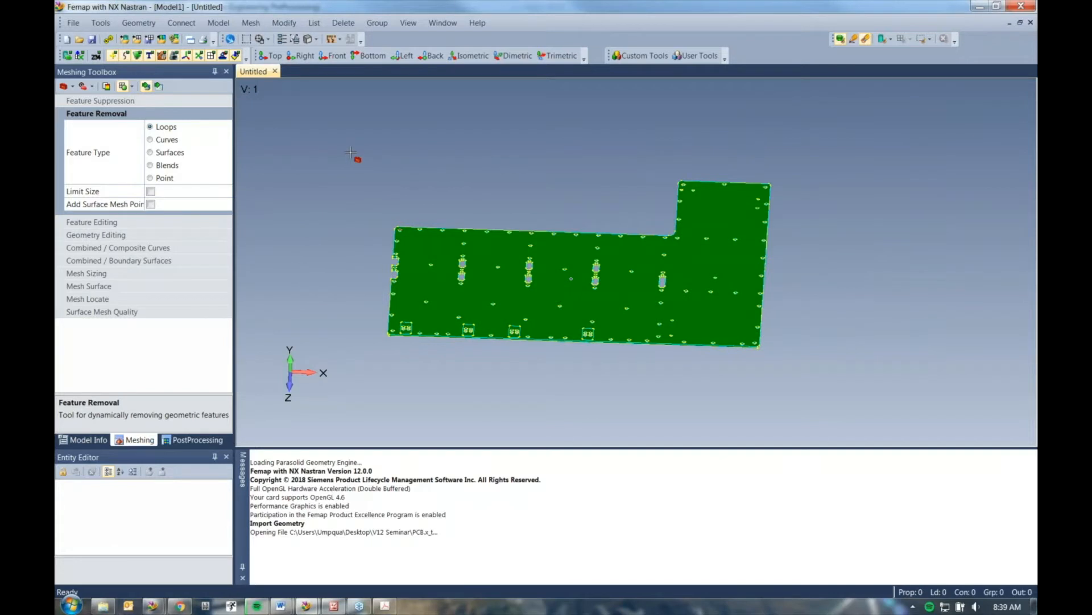
{"action": "left_click_drag", "start_coordinate": [333, 119], "coordinate": [818, 382]}
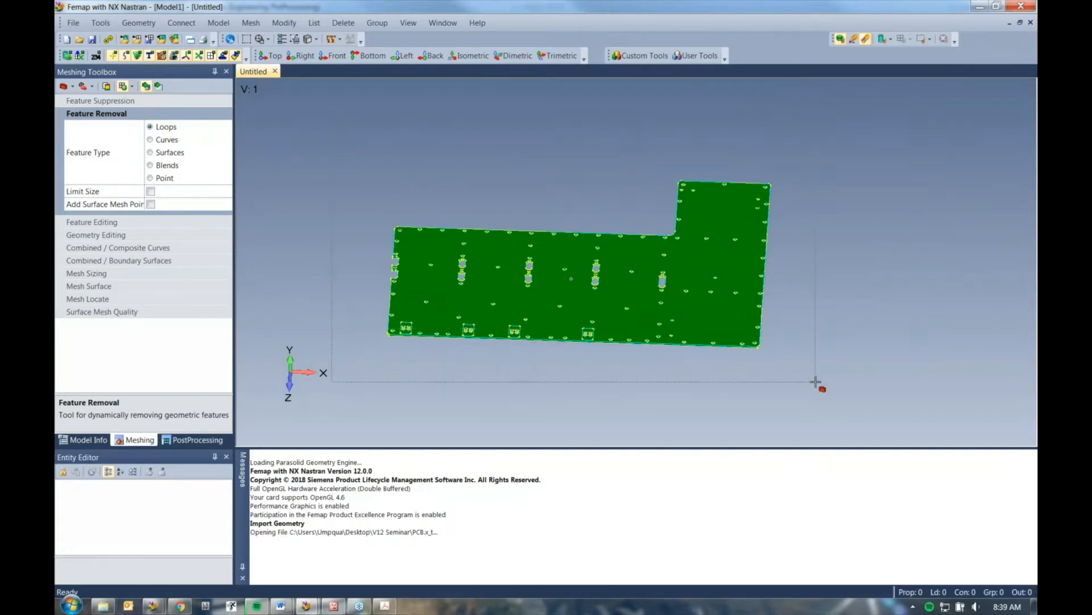
{"action": "middle_click_drag", "start_coordinate": [682, 297], "coordinate": [739, 399]}
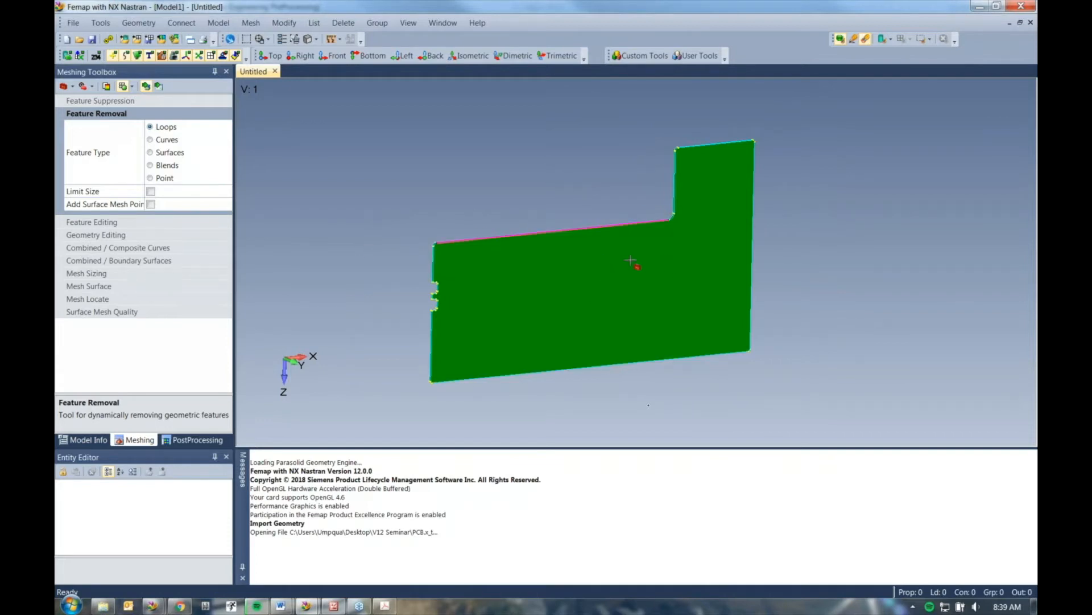
- Create a second model and import the original PCB.x_t geometry into it
{"action": "left_click", "coordinate": [66, 41]}
{"action": "left_click", "coordinate": [74, 24]}
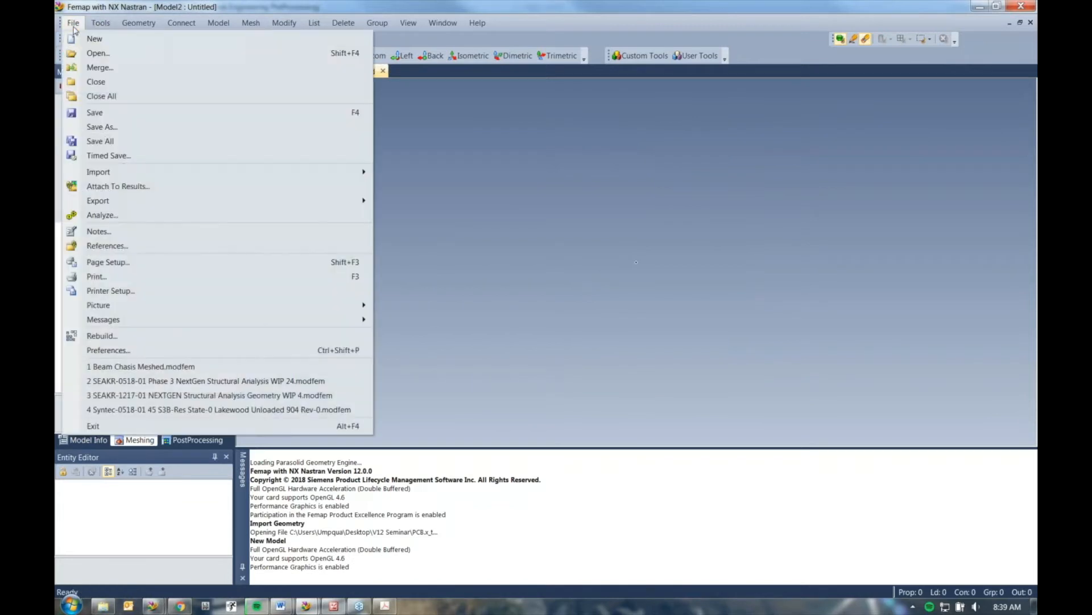
{"action": "mouse_move", "coordinate": [146, 172]}
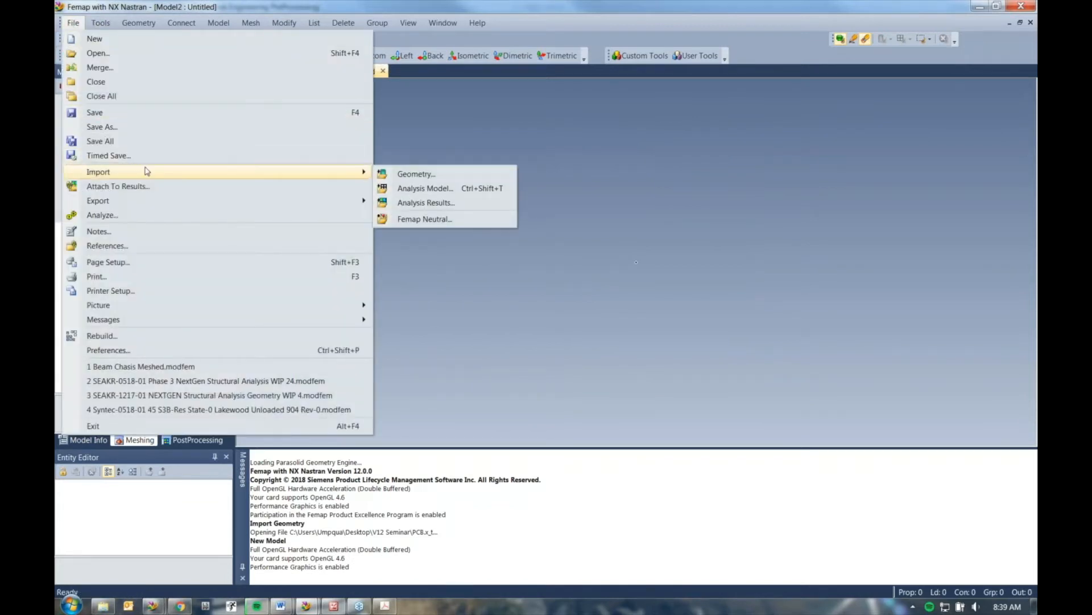
{"action": "left_click", "coordinate": [430, 175]}
{"action": "left_click", "coordinate": [549, 243]}
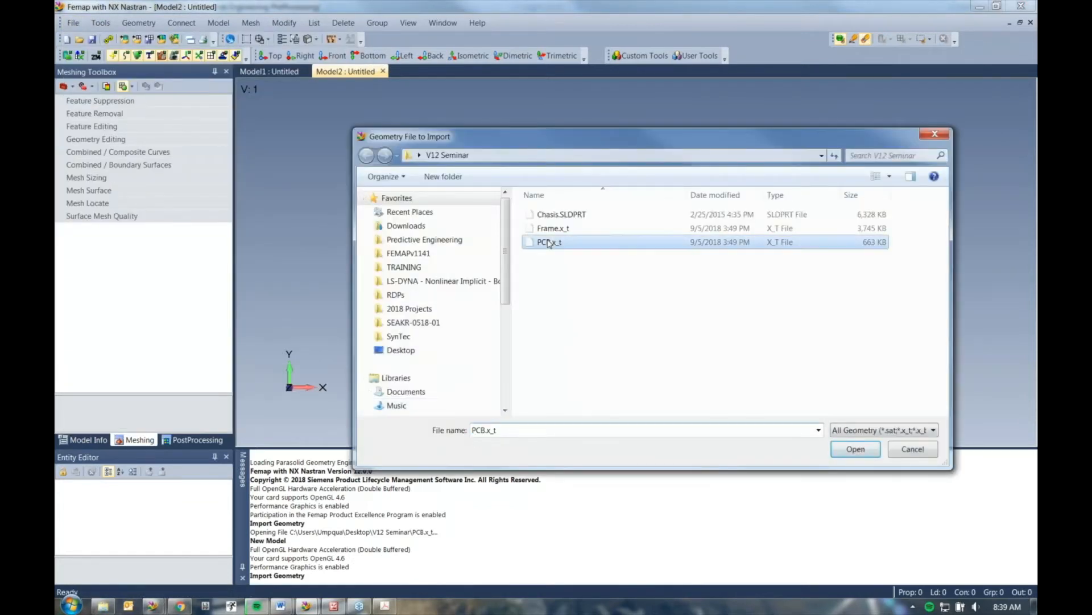
{"action": "double_click", "coordinate": [549, 243]}
{"action": "left_click", "coordinate": [504, 584]}
{"action": "middle_click_drag", "start_coordinate": [579, 217], "coordinate": [626, 388]}
{"action": "middle_click_drag", "start_coordinate": [649, 137], "coordinate": [636, 258], "text": "ctrl"}
- Generate an automatic midsurface from all PCB surfaces with target thickness 0.25 and Combine Midsurfaces enabled
{"action": "left_click", "coordinate": [138, 23]}
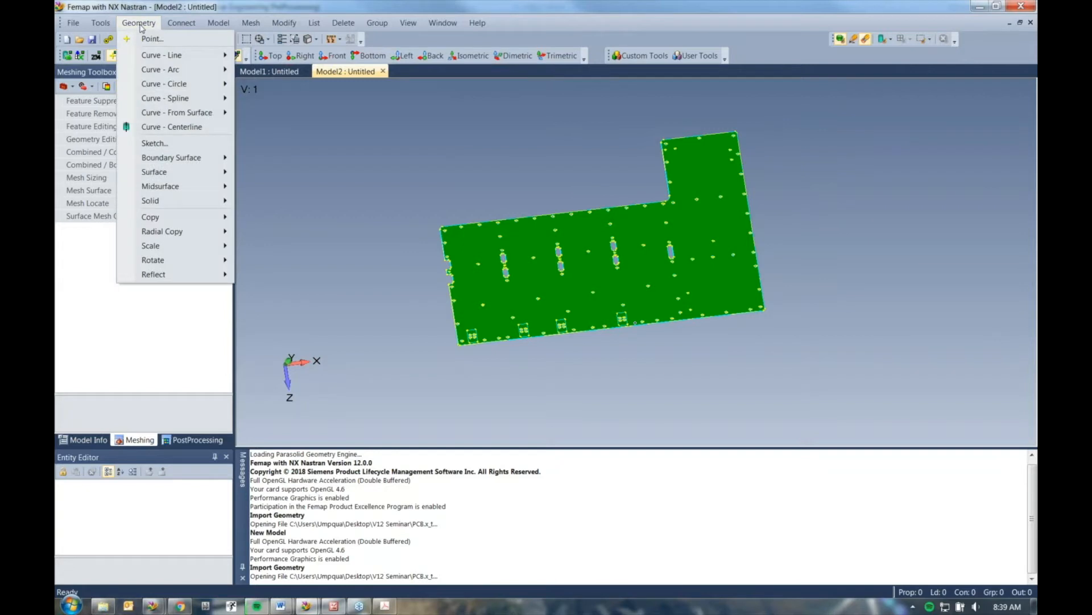
{"action": "mouse_move", "coordinate": [190, 174]}
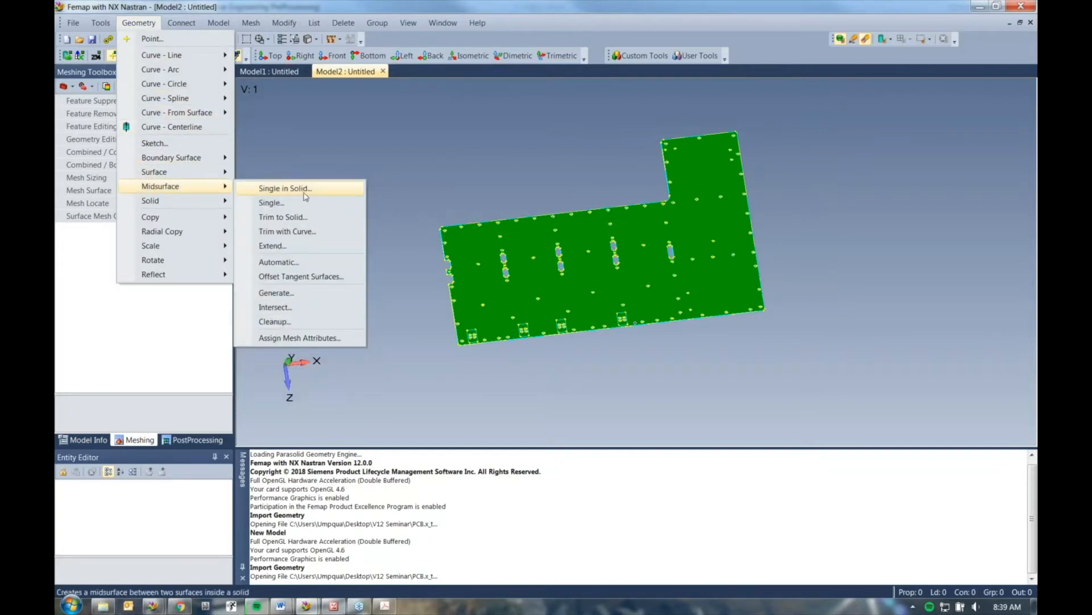
{"action": "left_click", "coordinate": [284, 263]}
{"action": "left_click", "coordinate": [619, 551]}
{"action": "left_click", "coordinate": [711, 547]}
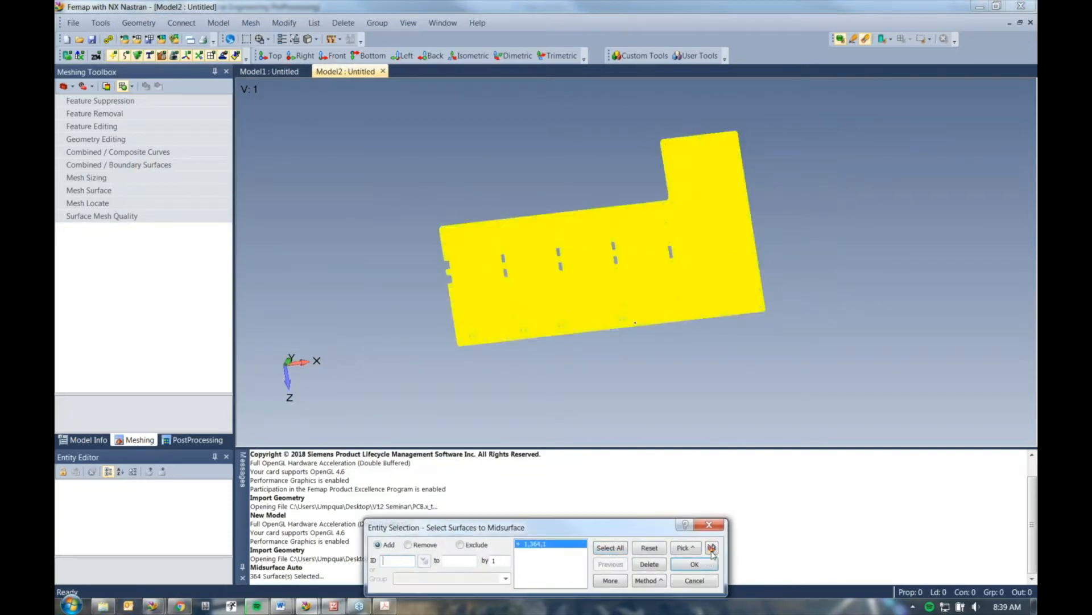
{"action": "left_click", "coordinate": [694, 564]}
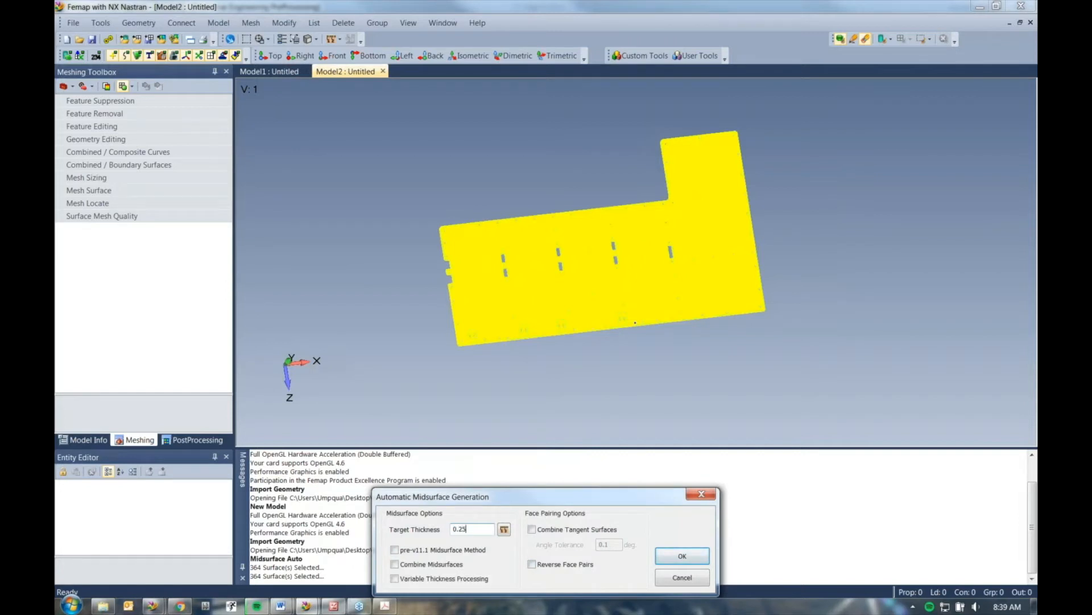
{"action": "left_click", "coordinate": [436, 566]}
{"action": "scroll", "coordinate": [583, 372], "scroll_direction": "up", "scroll_amount": 3}
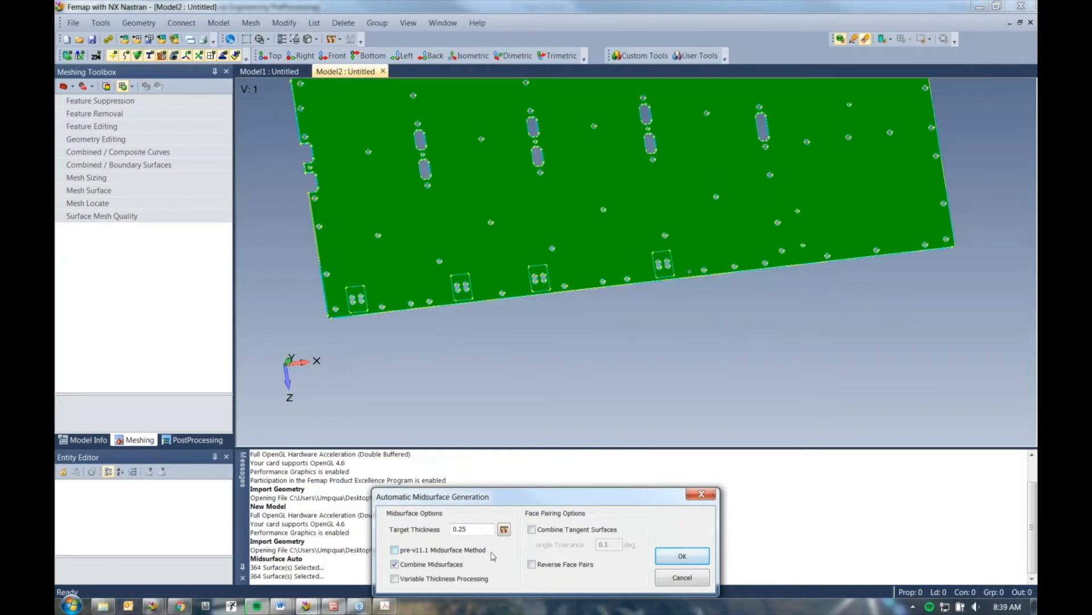
{"action": "left_click", "coordinate": [684, 557]}
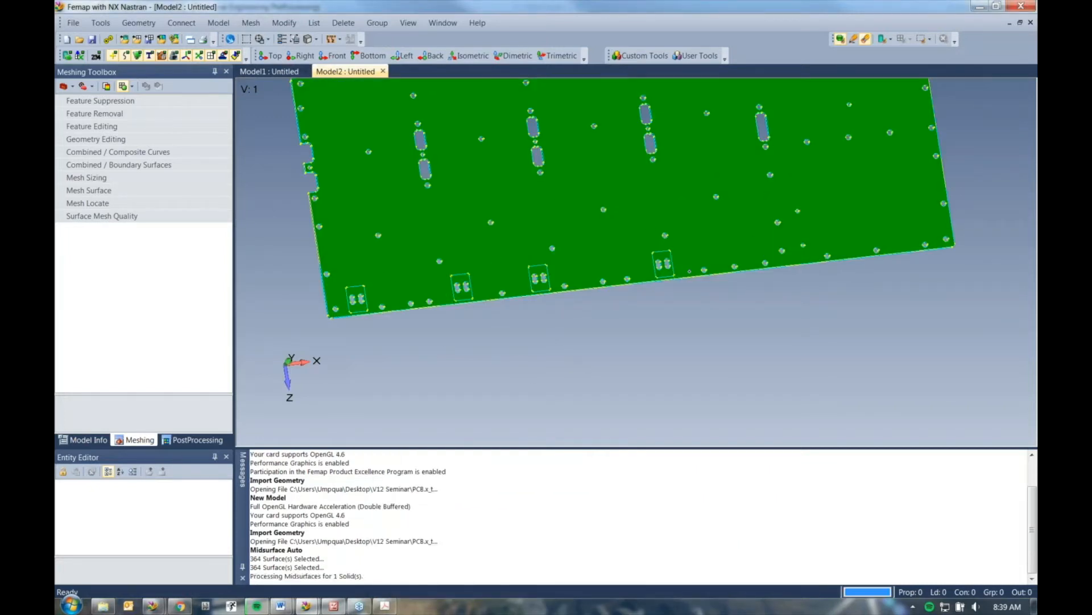
- Hide the original Split Line1 solid and examine the holes and slots carried over to the midsurface
{"action": "left_click", "coordinate": [85, 441]}
{"action": "left_click", "coordinate": [60, 111]}
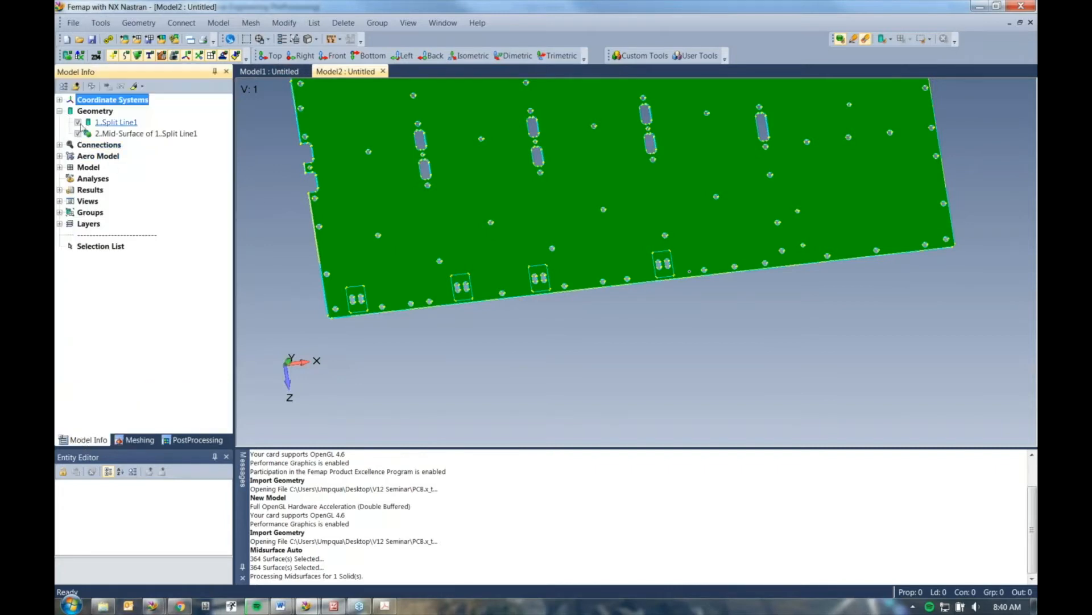
{"action": "left_click", "coordinate": [116, 122]}
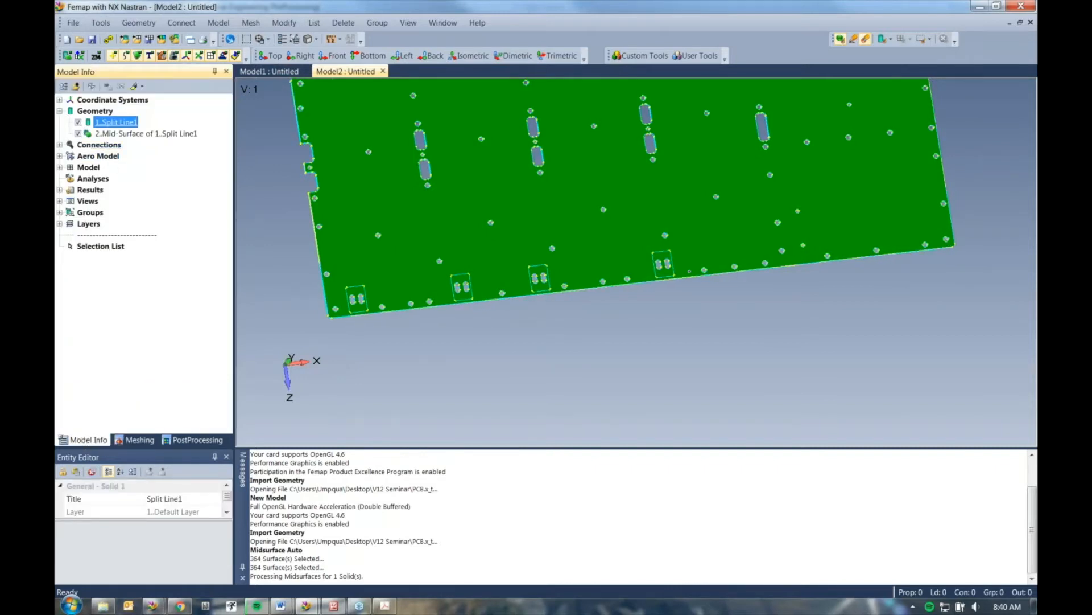
{"action": "scroll", "coordinate": [316, 238], "scroll_direction": "up", "scroll_amount": 7}
{"action": "middle_click_drag", "start_coordinate": [815, 405], "coordinate": [402, 182], "text": "ctrl"}
{"action": "scroll", "coordinate": [402, 182], "scroll_direction": "up", "scroll_amount": 2}
{"action": "middle_click_drag", "start_coordinate": [402, 303], "coordinate": [431, 302]}
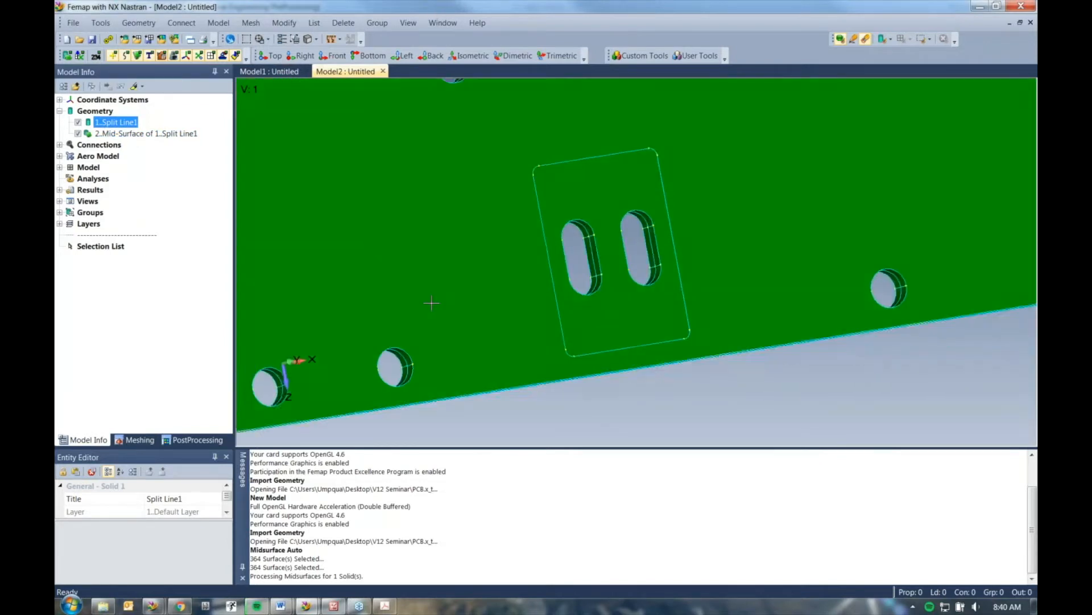
{"action": "left_click", "coordinate": [78, 122]}
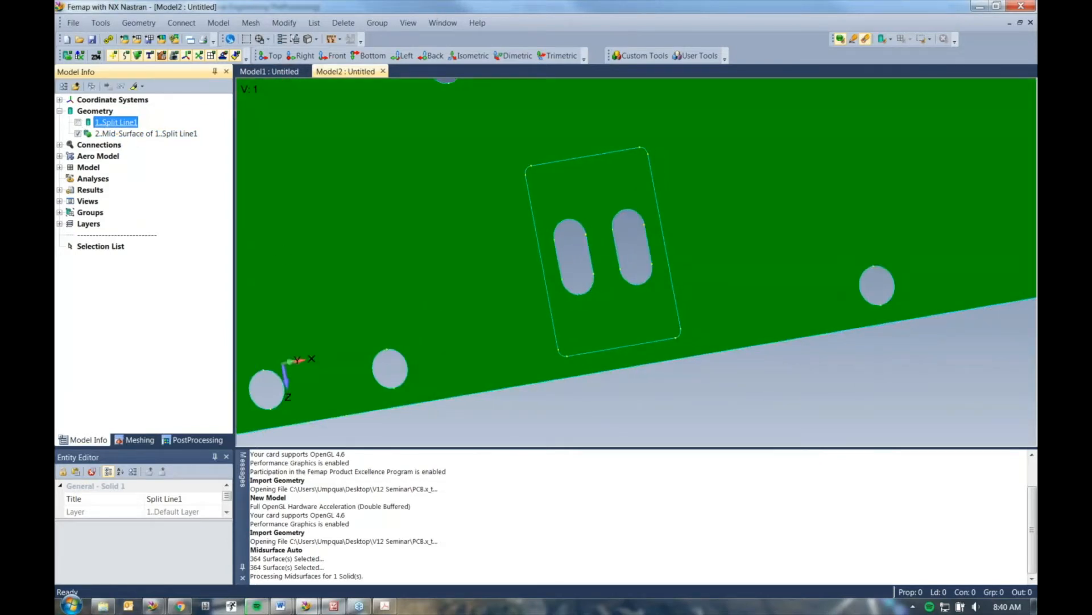
{"action": "scroll", "coordinate": [475, 171], "scroll_direction": "down", "scroll_amount": 5}
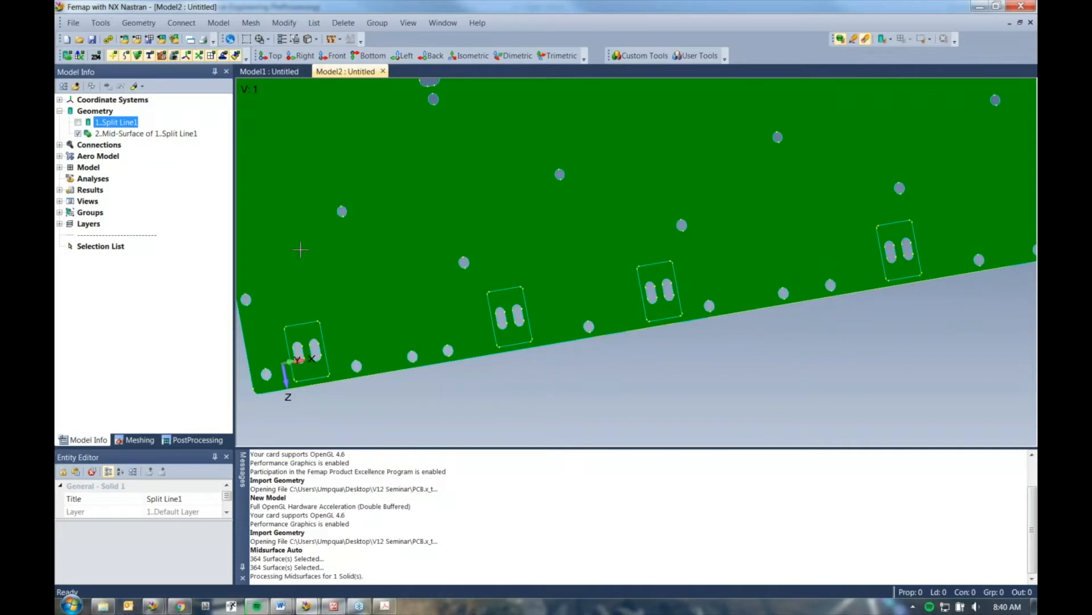
- Delete the original Split Line1 solid, keeping only the midsurface in the model
{"action": "left_click", "coordinate": [126, 123]}
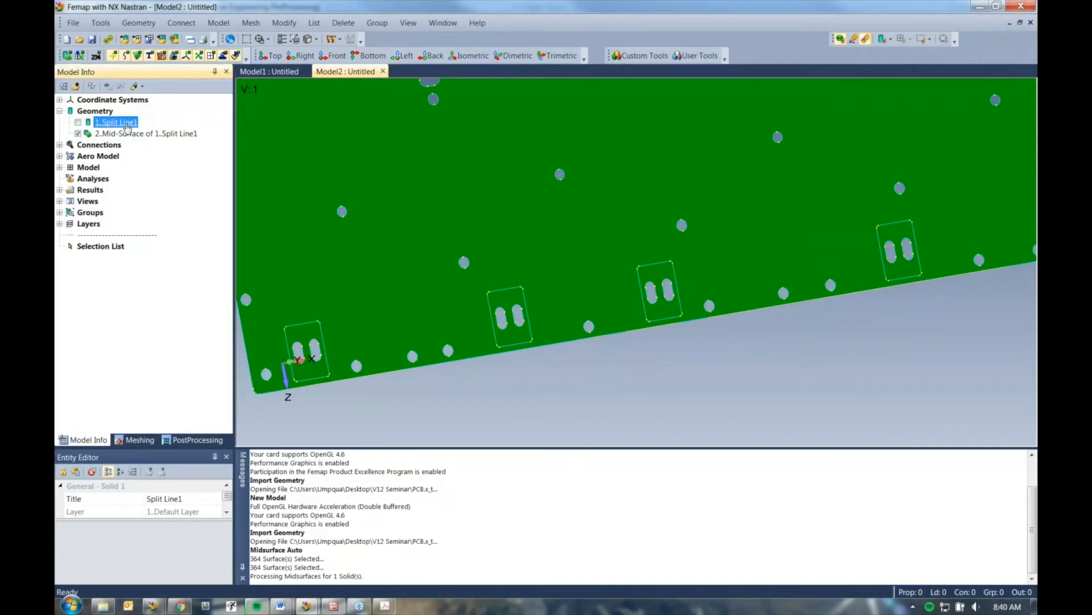
{"action": "key", "text": "Delete"}
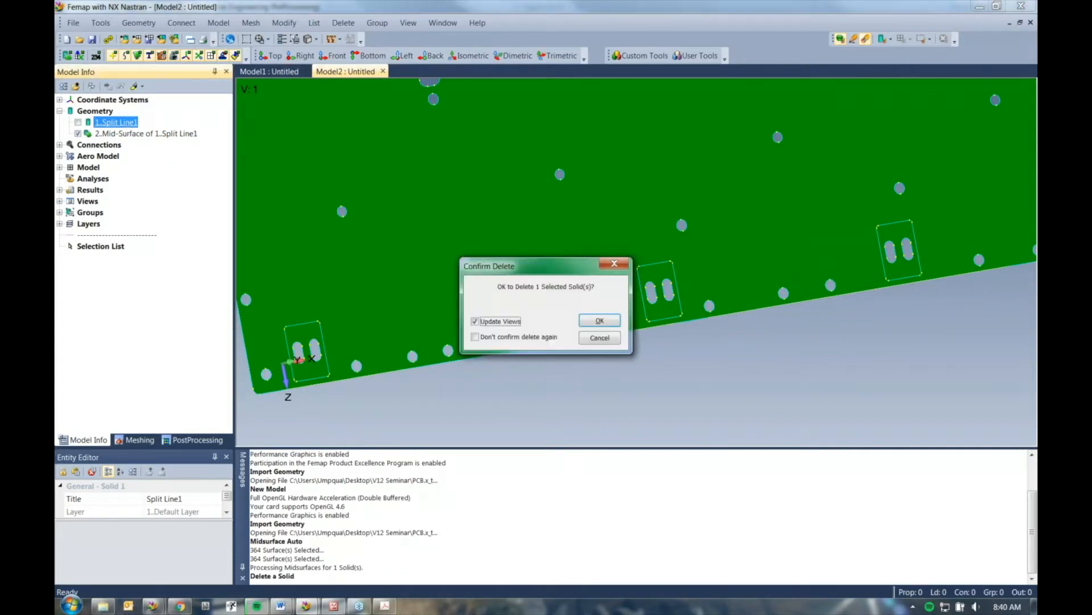
{"action": "left_click", "coordinate": [599, 321]}
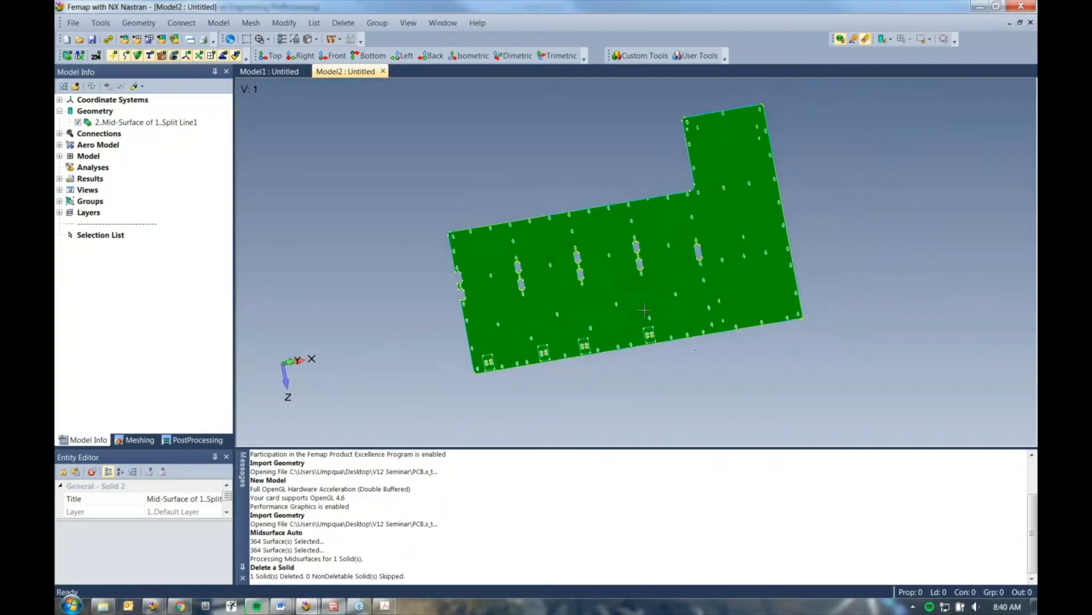
{"action": "middle_click_drag", "start_coordinate": [602, 299], "coordinate": [624, 319]}
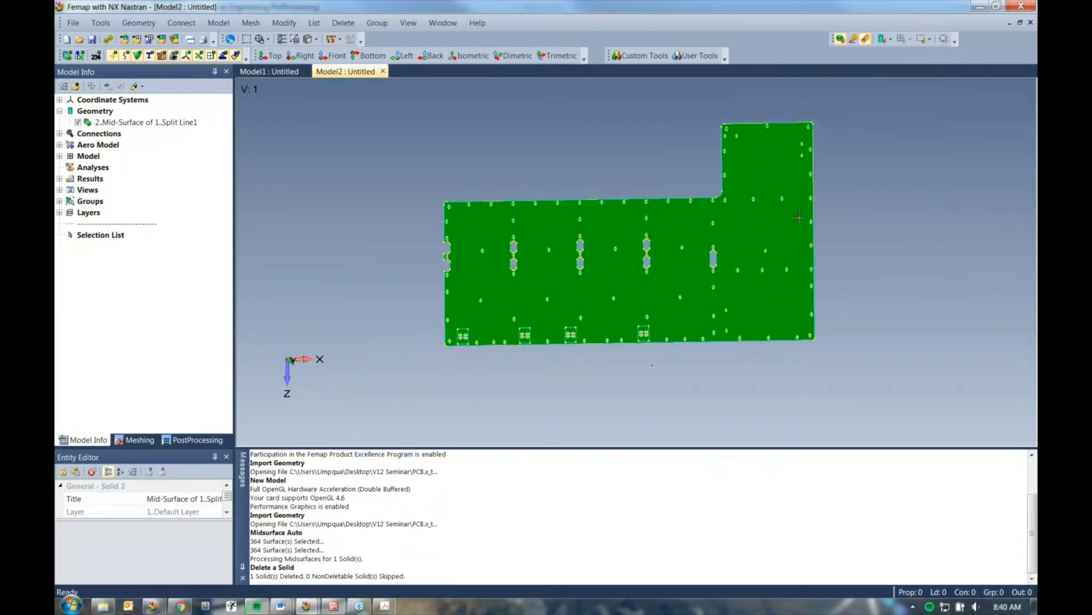
{"action": "middle_click_drag", "start_coordinate": [588, 310], "coordinate": [652, 281]}
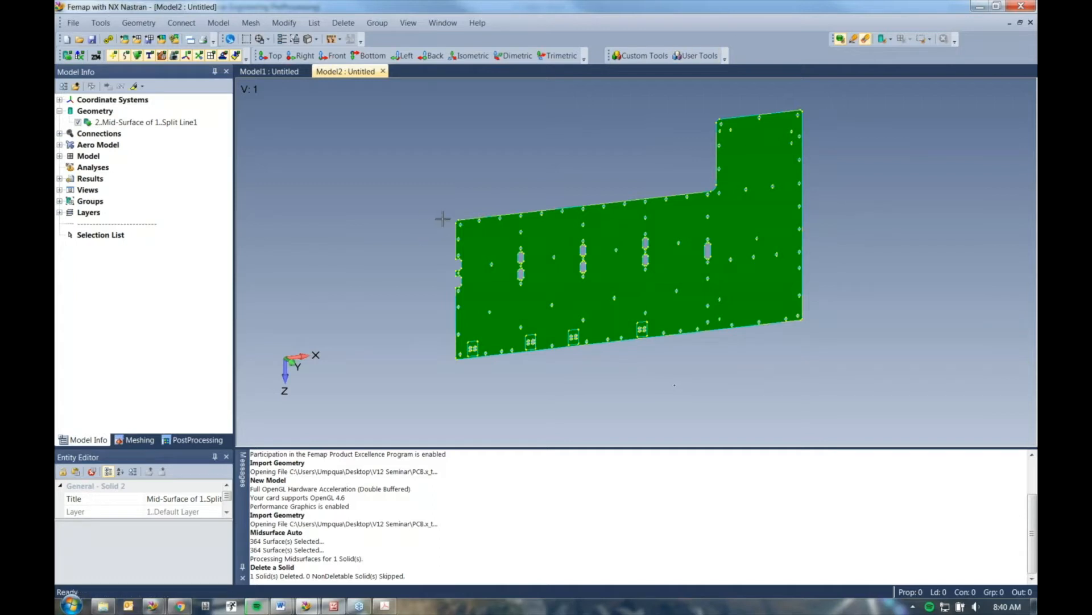
- Try creating points at individual hole centers on the midsurface with the Center locate method, and undo them
{"action": "left_click", "coordinate": [138, 23]}
{"action": "left_click", "coordinate": [149, 35]}
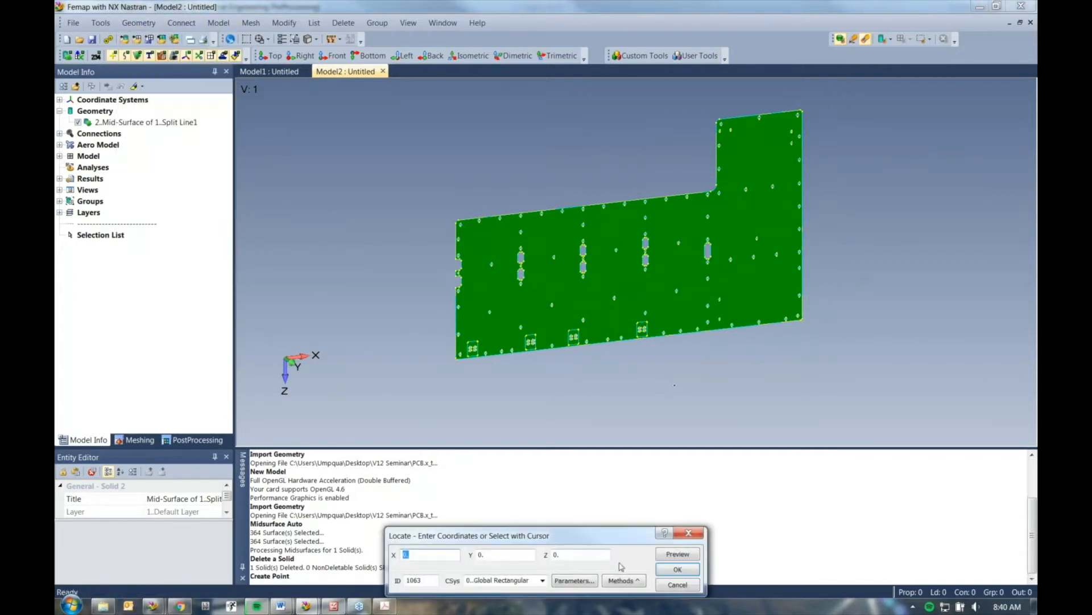
{"action": "left_click", "coordinate": [628, 583]}
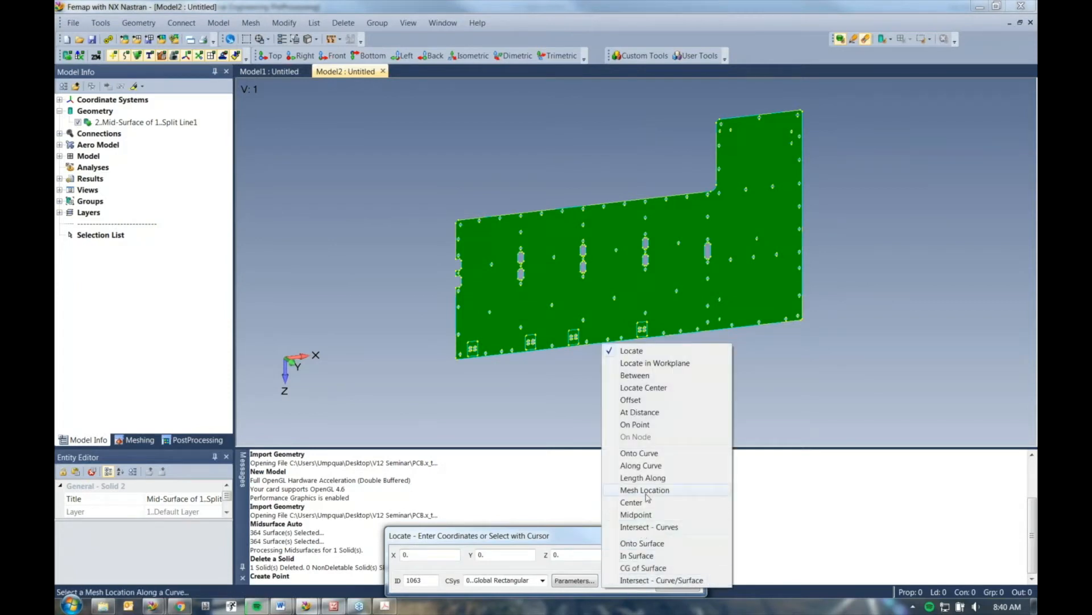
{"action": "left_click", "coordinate": [632, 502]}
{"action": "left_click", "coordinate": [614, 297]}
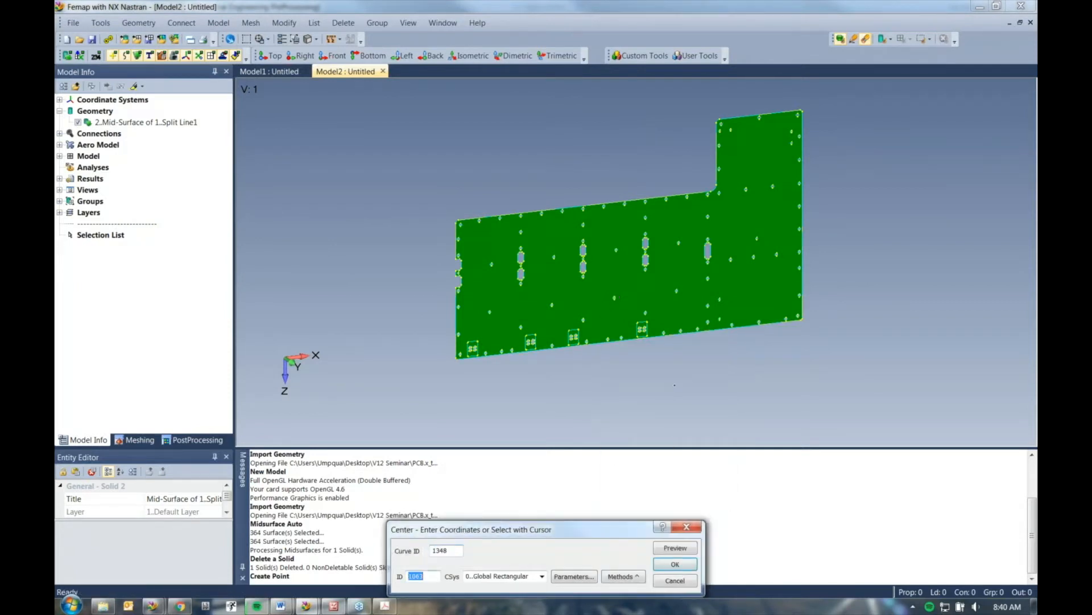
{"action": "key", "text": "Return"}
{"action": "key", "text": "Return"}
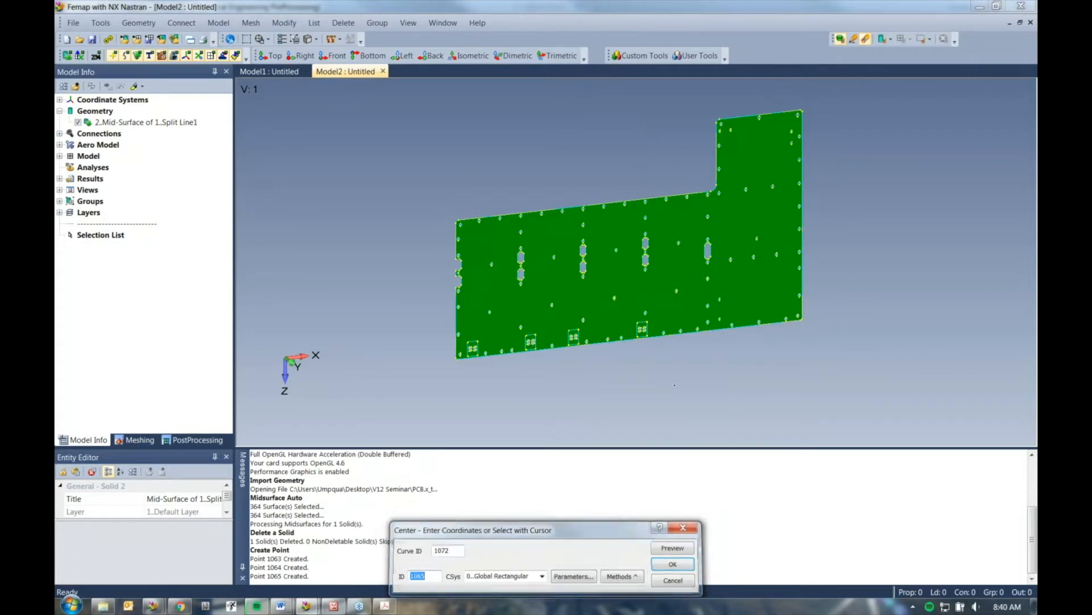
{"action": "scroll", "coordinate": [647, 269], "scroll_direction": "up", "scroll_amount": 10}
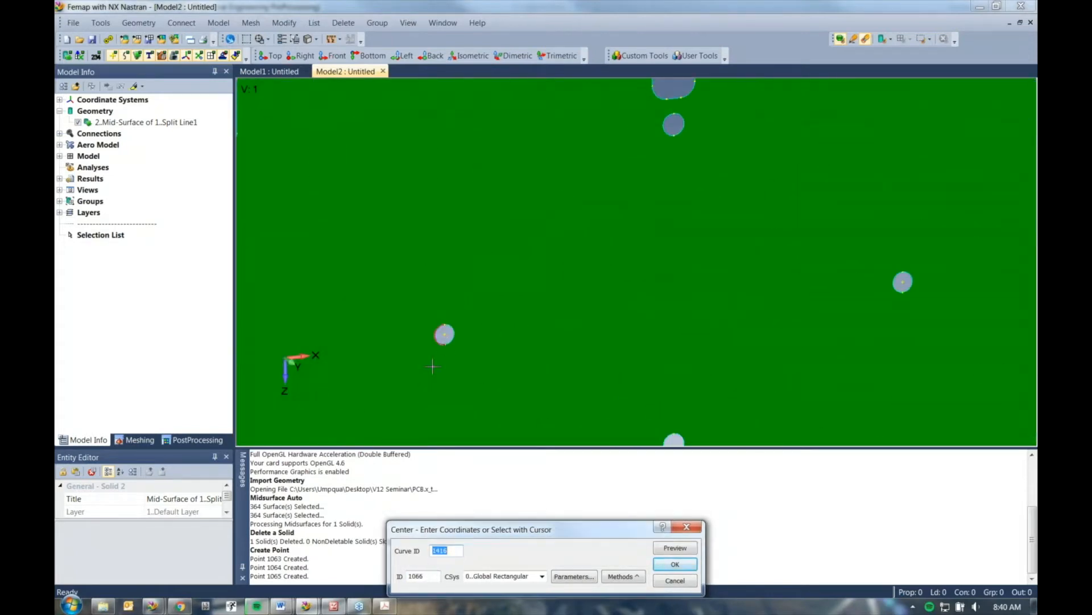
{"action": "key", "text": "Escape"}
{"action": "key", "text": "ctrl+z"}
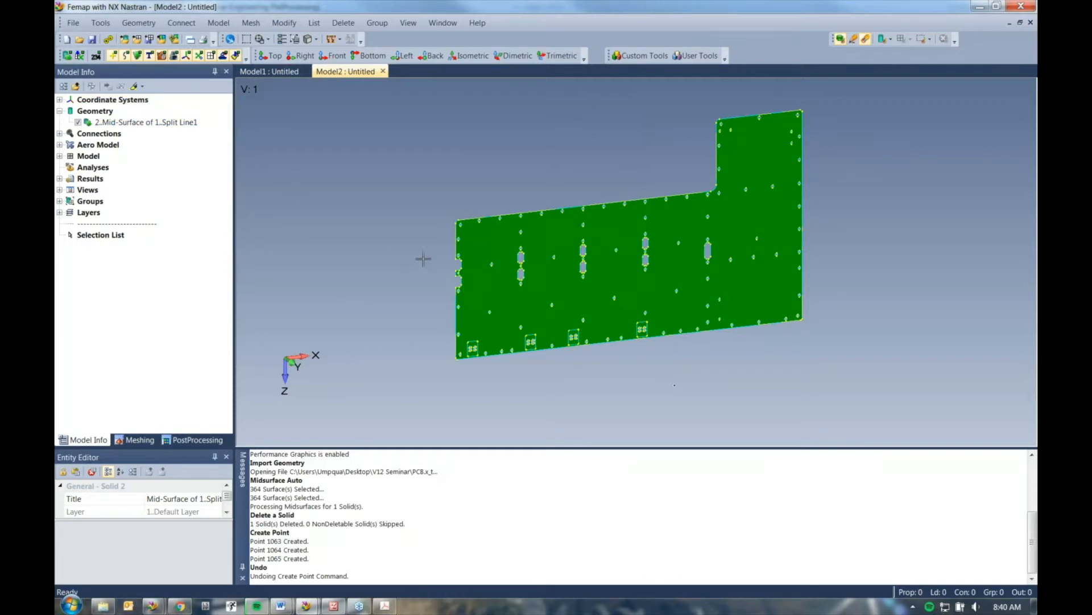
- Show the API Programming pane, load the script Create Point at Curve Center.BAS and narrow the pane
{"action": "left_click", "coordinate": [101, 24]}
{"action": "mouse_move", "coordinate": [173, 288]}
{"action": "left_click", "coordinate": [267, 291]}
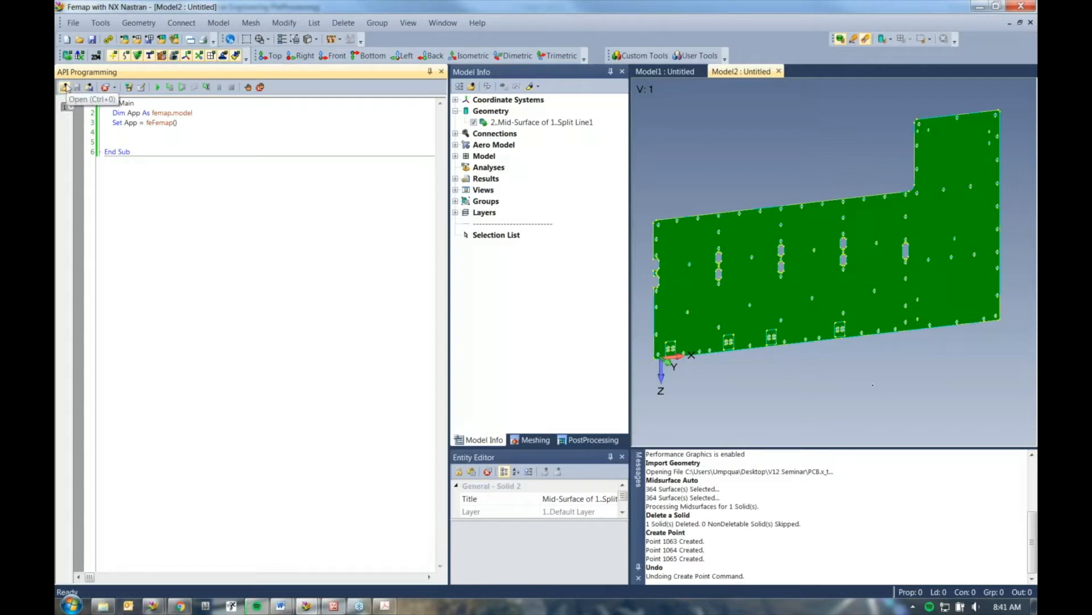
{"action": "left_click", "coordinate": [637, 55]}
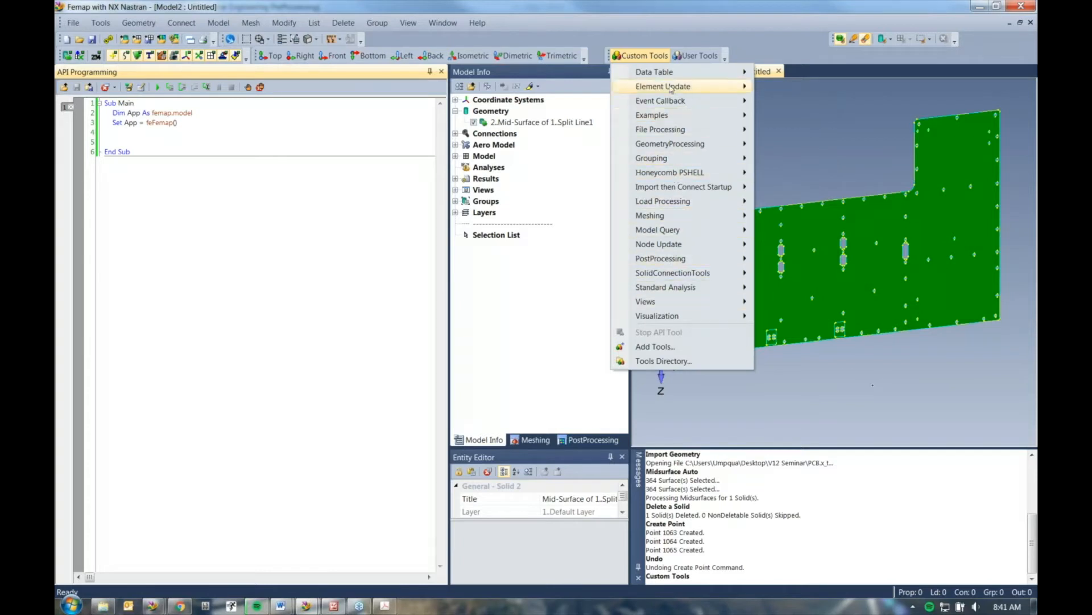
{"action": "left_click", "coordinate": [207, 273]}
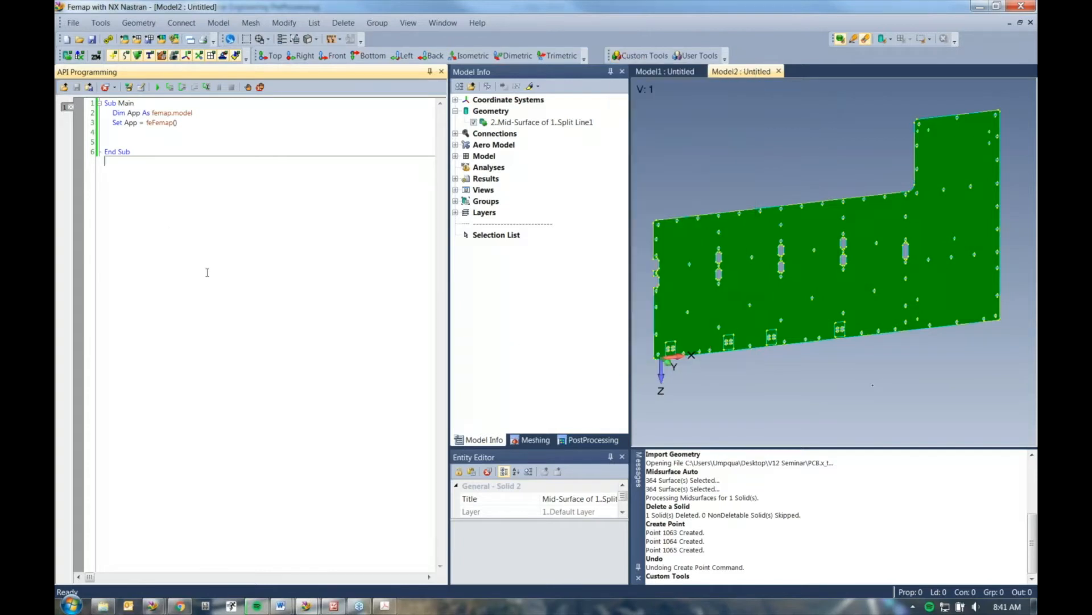
{"action": "left_click", "coordinate": [64, 87]}
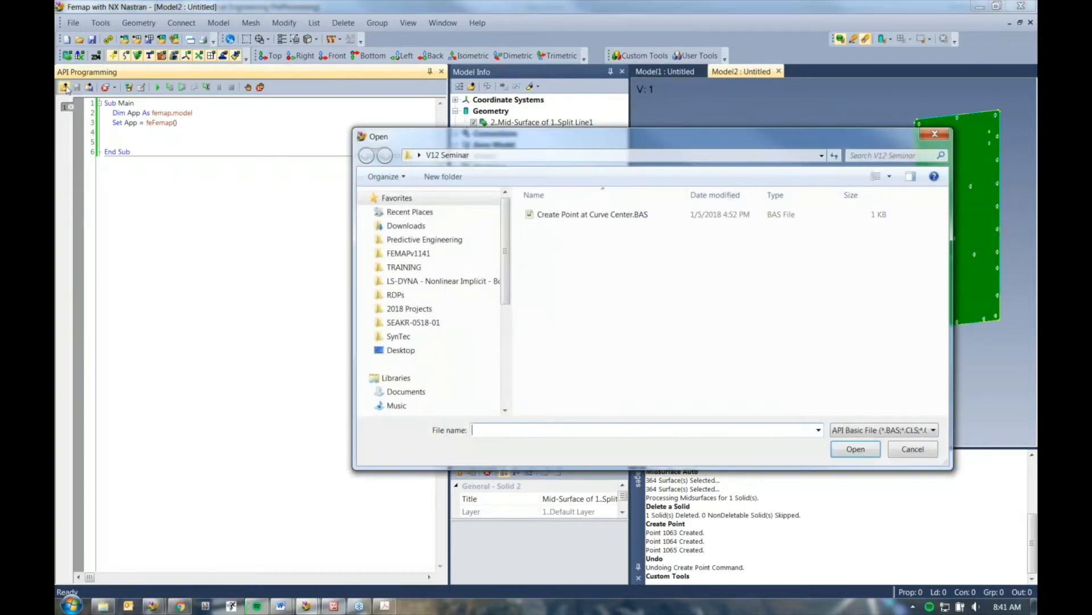
{"action": "double_click", "coordinate": [549, 220]}
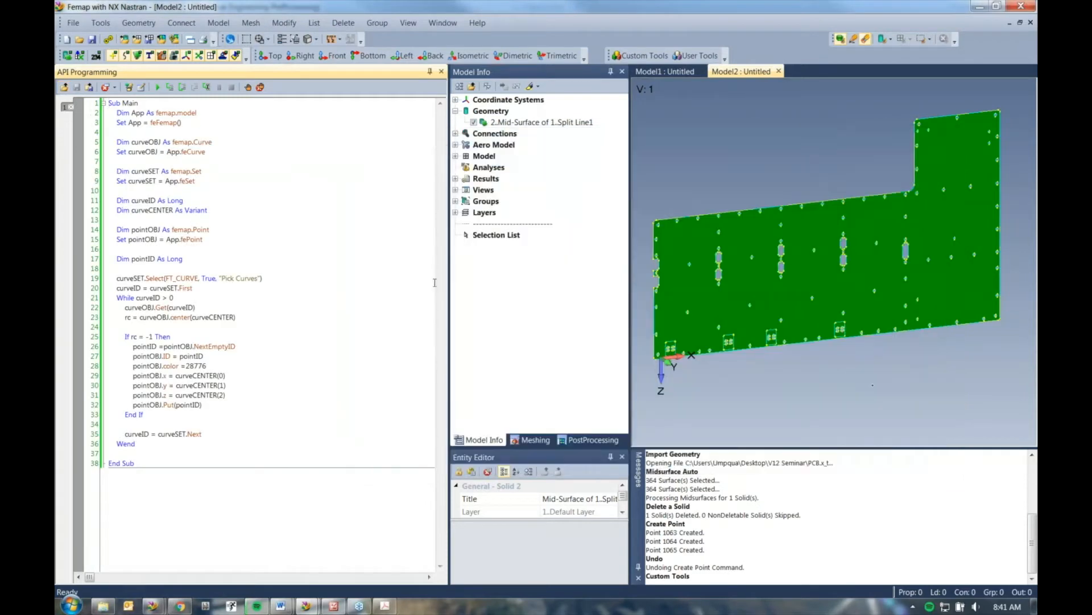
{"action": "left_click_drag", "start_coordinate": [447, 287], "coordinate": [297, 279]}
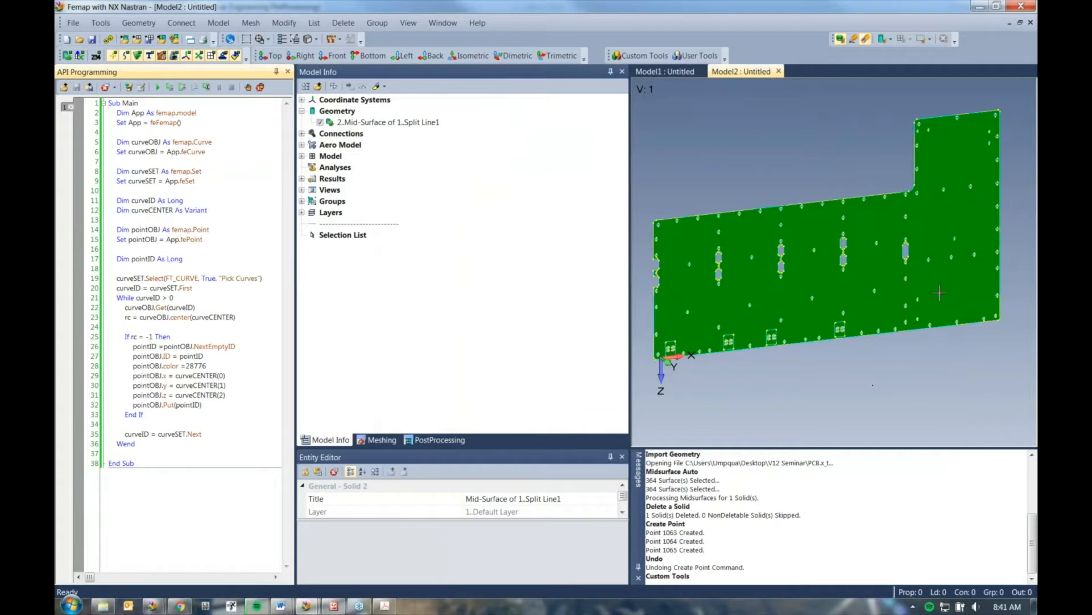
- Run the script on the midsurface's curves to create points at the curve centers, and close the API Programming pane
{"action": "left_click", "coordinate": [158, 87]}
{"action": "left_click_drag", "start_coordinate": [665, 211], "coordinate": [967, 421]}
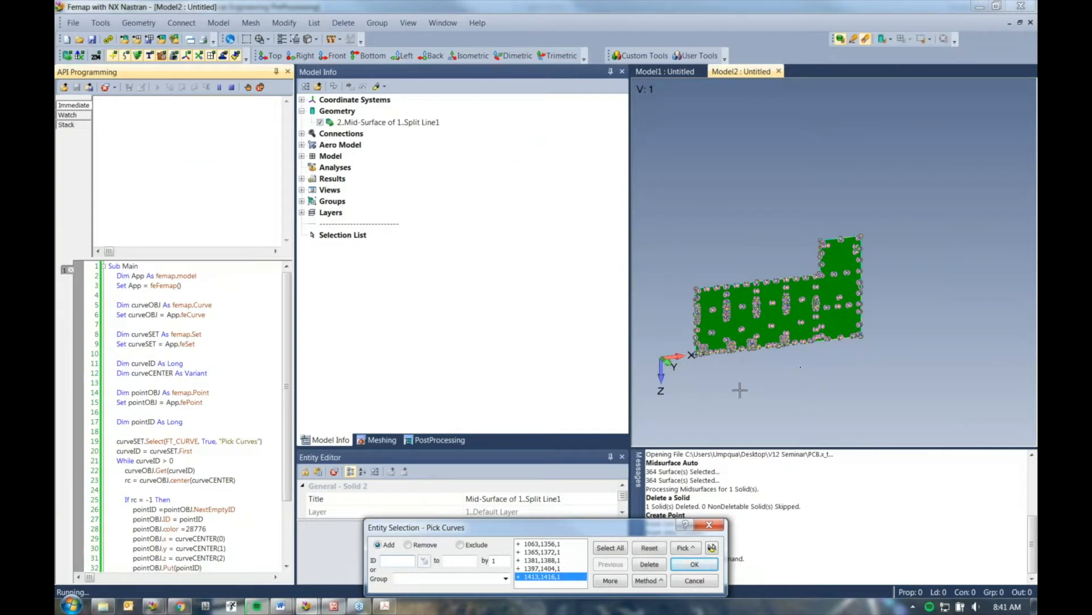
{"action": "left_click", "coordinate": [704, 562]}
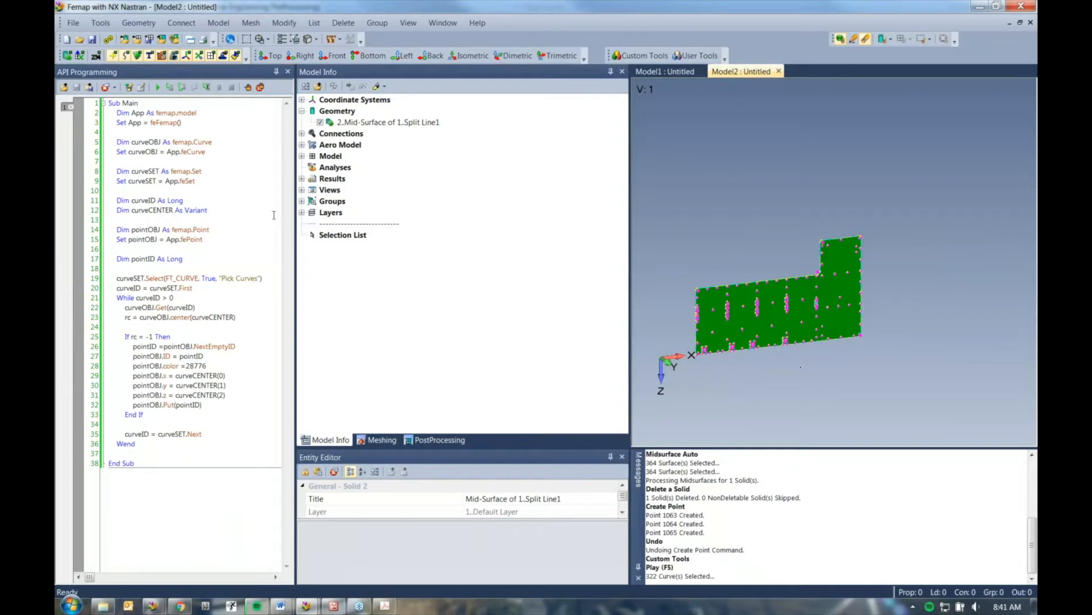
{"action": "left_click", "coordinate": [291, 72]}
- Examine the points generated at the centers of the holes and slot corners across the PCB midsurface
{"action": "scroll", "coordinate": [656, 338], "scroll_direction": "up", "scroll_amount": 6}
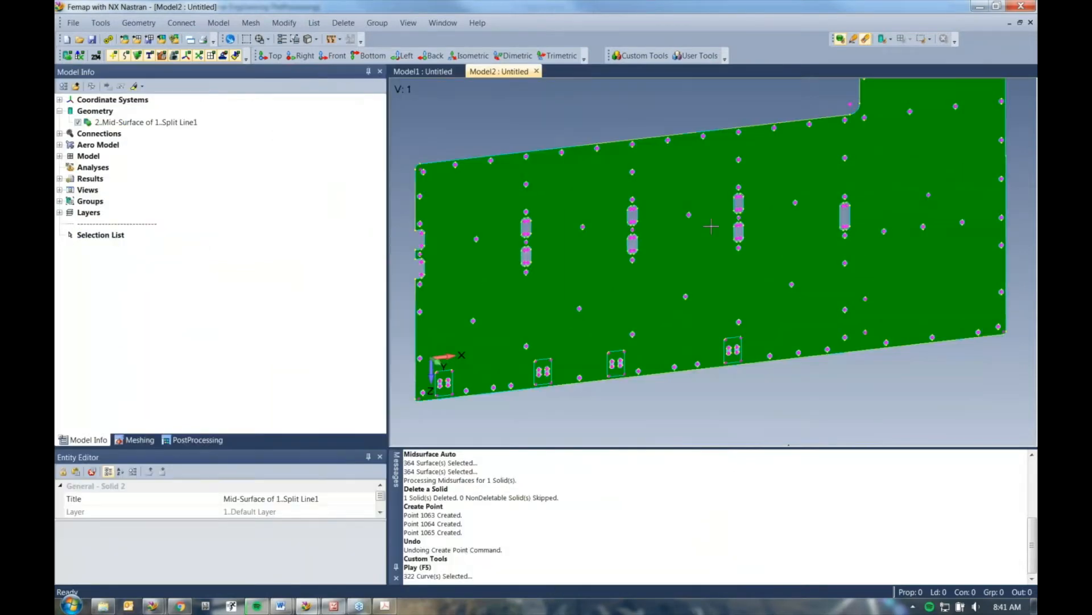
{"action": "mouse_move", "coordinate": [656, 339]}
{"action": "middle_mouse_down"}
{"action": "mouse_move", "coordinate": [615, 312]}
{"action": "mouse_move", "coordinate": [663, 324]}
{"action": "mouse_move", "coordinate": [746, 317]}
{"action": "mouse_move", "coordinate": [674, 333]}
{"action": "middle_mouse_up"}
{"action": "scroll", "coordinate": [654, 372], "scroll_direction": "down", "scroll_amount": 4}
{"action": "middle_click_drag", "start_coordinate": [653, 373], "coordinate": [674, 306], "text": "ctrl"}
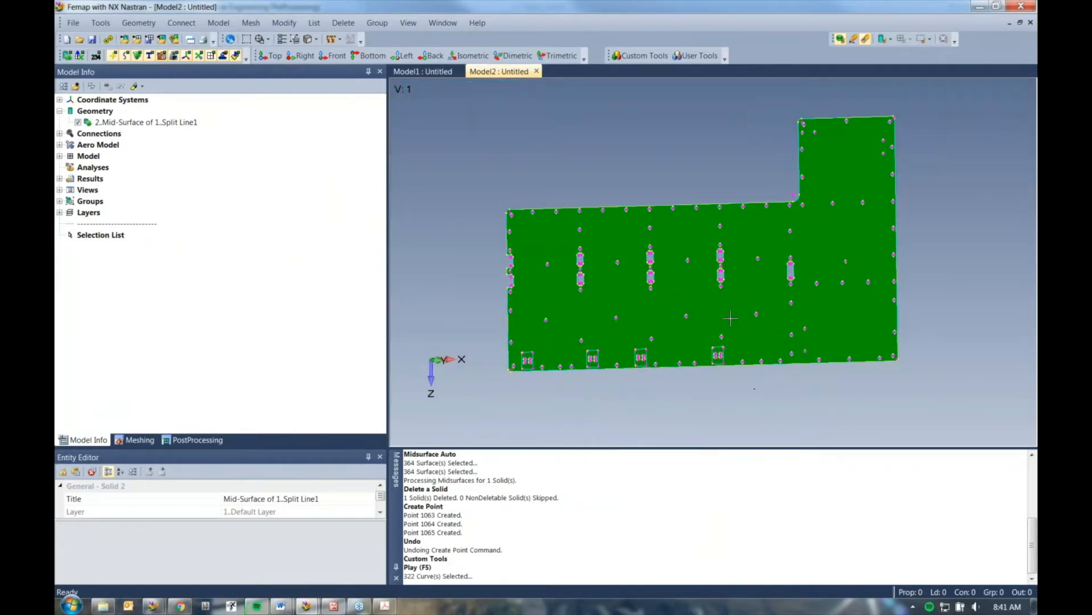
{"action": "scroll", "coordinate": [647, 226], "scroll_direction": "up", "scroll_amount": 8}
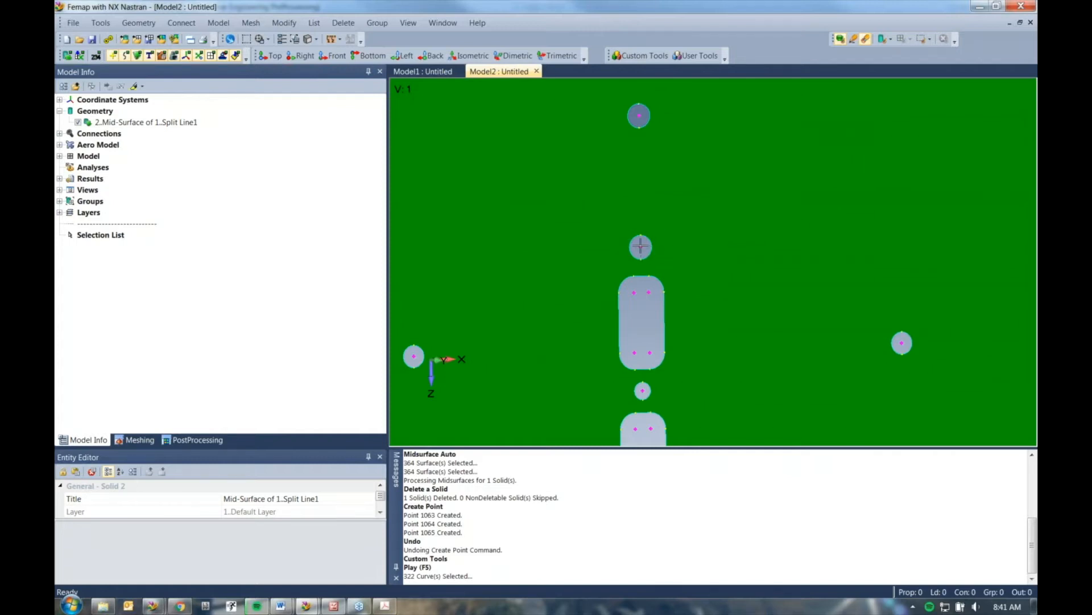
{"action": "scroll", "coordinate": [686, 324], "scroll_direction": "down", "scroll_amount": 10}
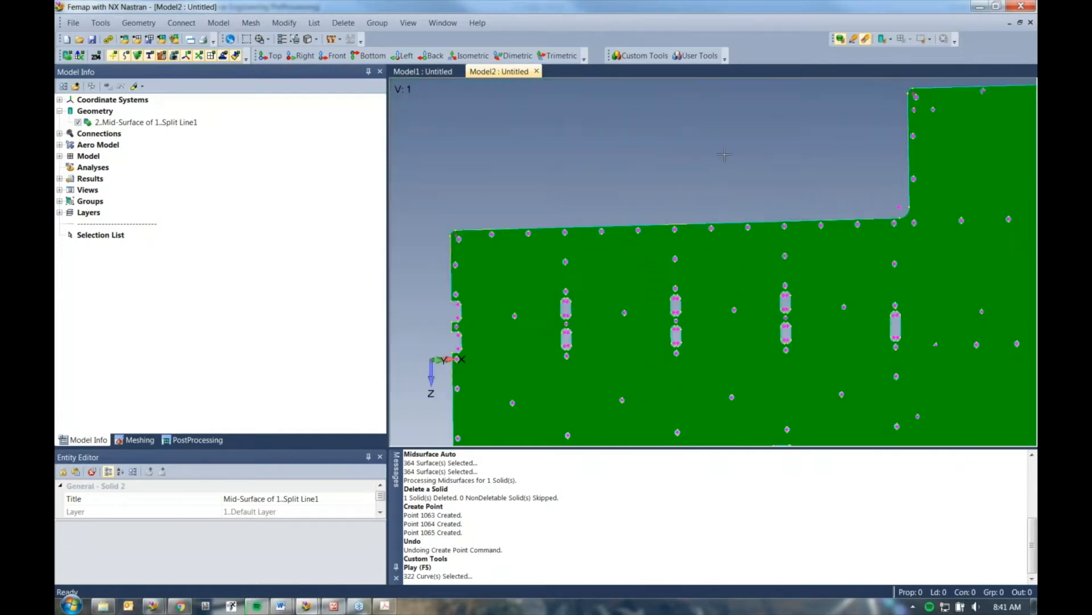
{"action": "scroll", "coordinate": [718, 312], "scroll_direction": "down", "scroll_amount": 2}
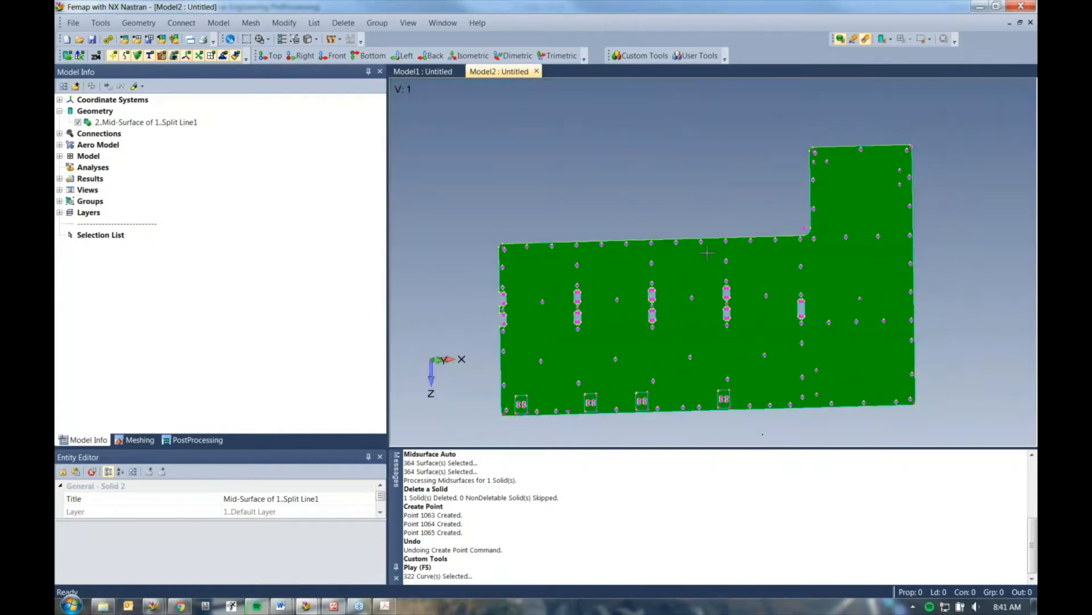
- Erase the midsurface solid from the display so that the points can be viewed on their own
{"action": "left_click", "coordinate": [881, 39]}
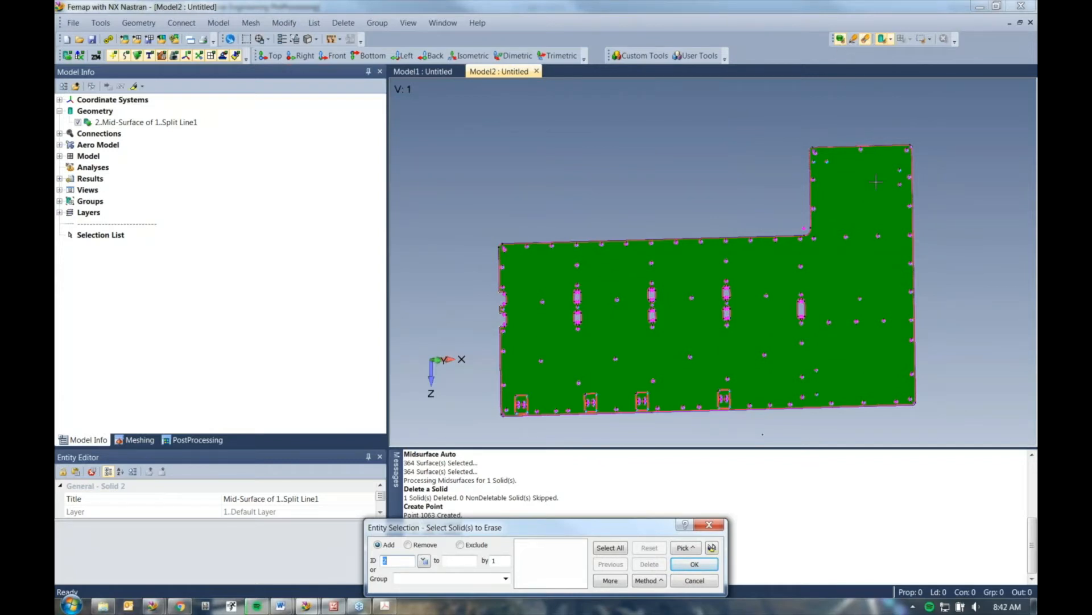
{"action": "left_click", "coordinate": [699, 569]}
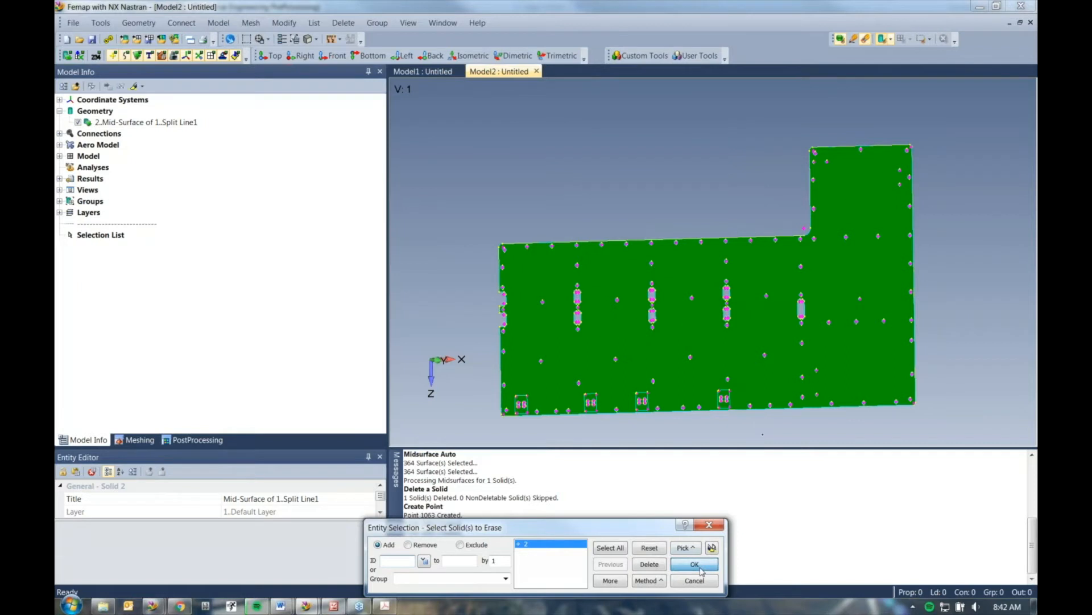
{"action": "middle_click_drag", "start_coordinate": [669, 270], "coordinate": [669, 239]}
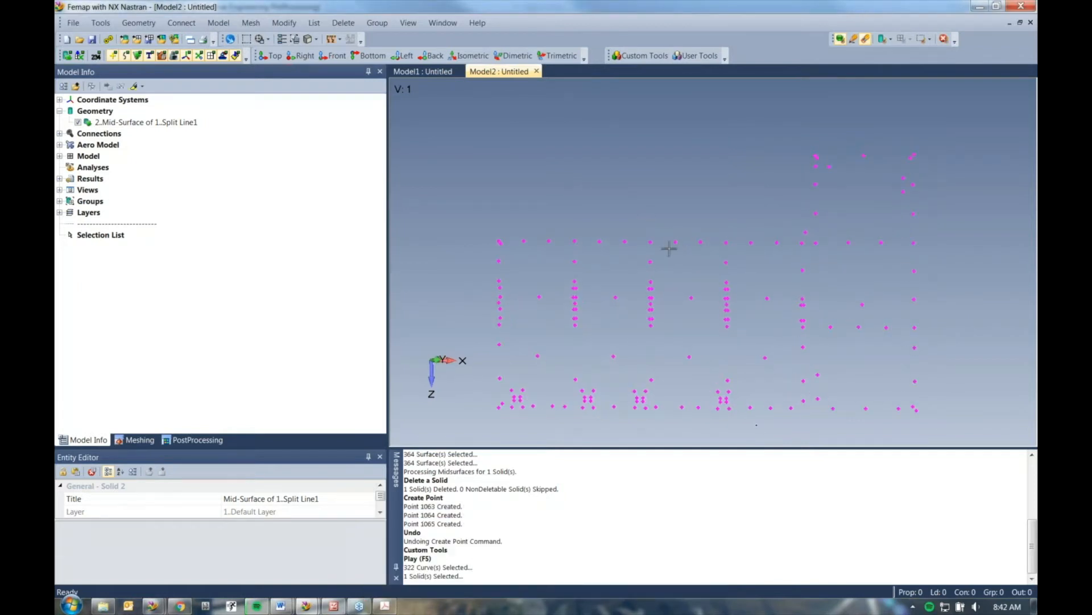
{"action": "scroll", "coordinate": [678, 322], "scroll_direction": "down", "scroll_amount": 2}
{"action": "middle_click_drag", "start_coordinate": [701, 273], "coordinate": [687, 229], "text": "ctrl"}
- Run a Check Coincident Points on all the points and accept the preview to merge the duplicates
{"action": "left_click", "coordinate": [101, 23]}
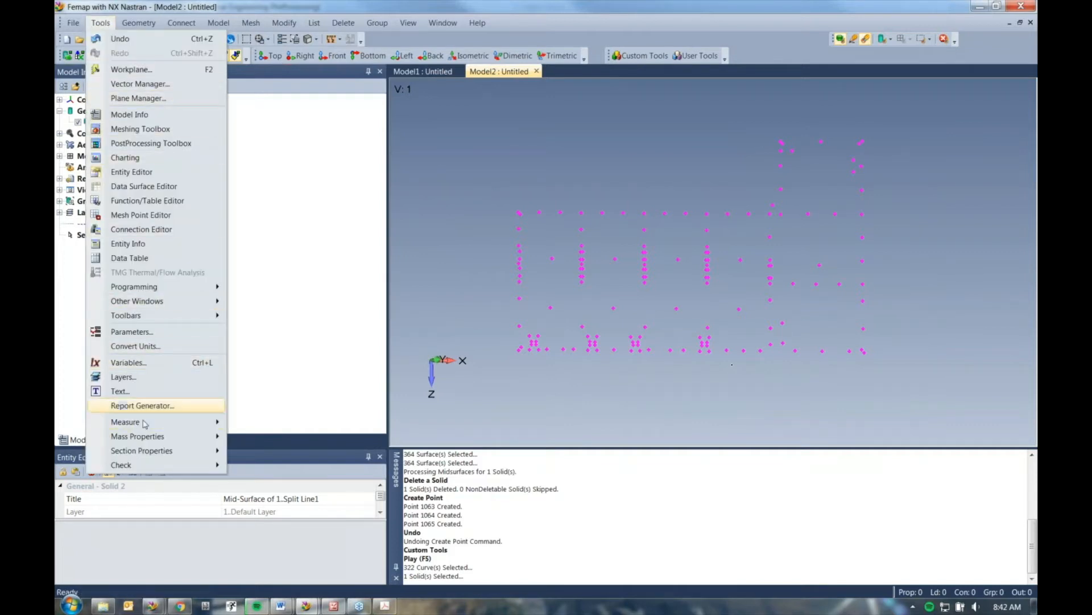
{"action": "mouse_move", "coordinate": [171, 467]}
{"action": "left_click", "coordinate": [282, 450]}
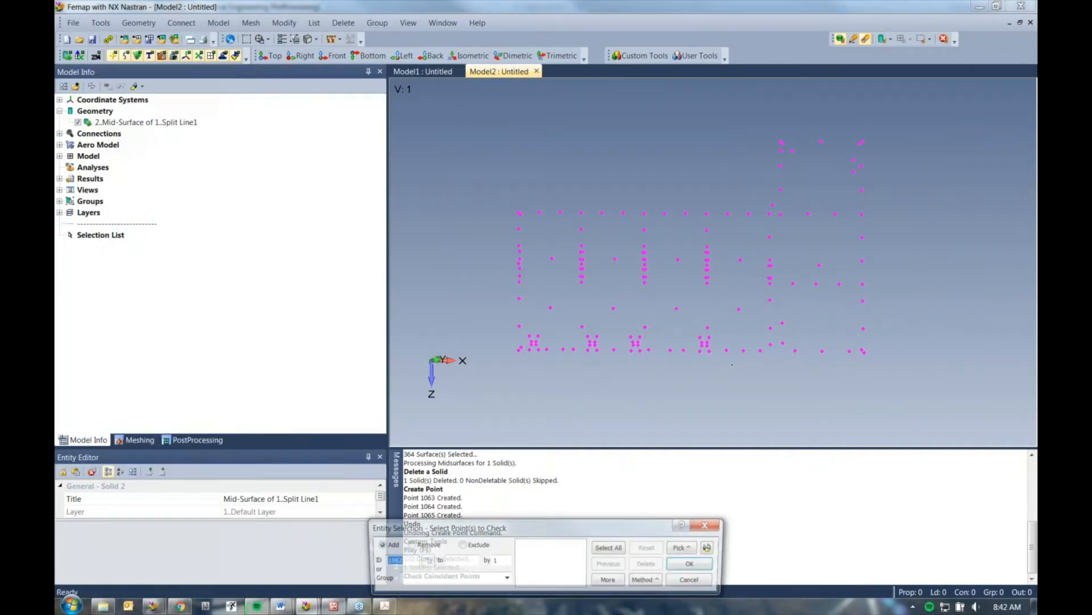
{"action": "left_click_drag", "start_coordinate": [779, 280], "coordinate": [886, 377], "text": "shift"}
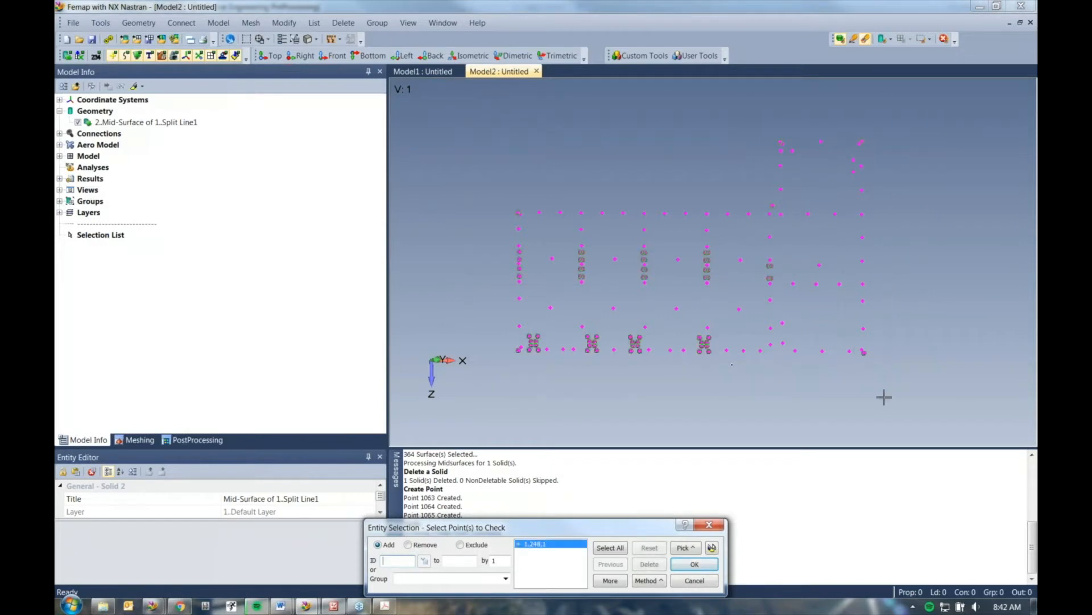
{"action": "left_click", "coordinate": [694, 564]}
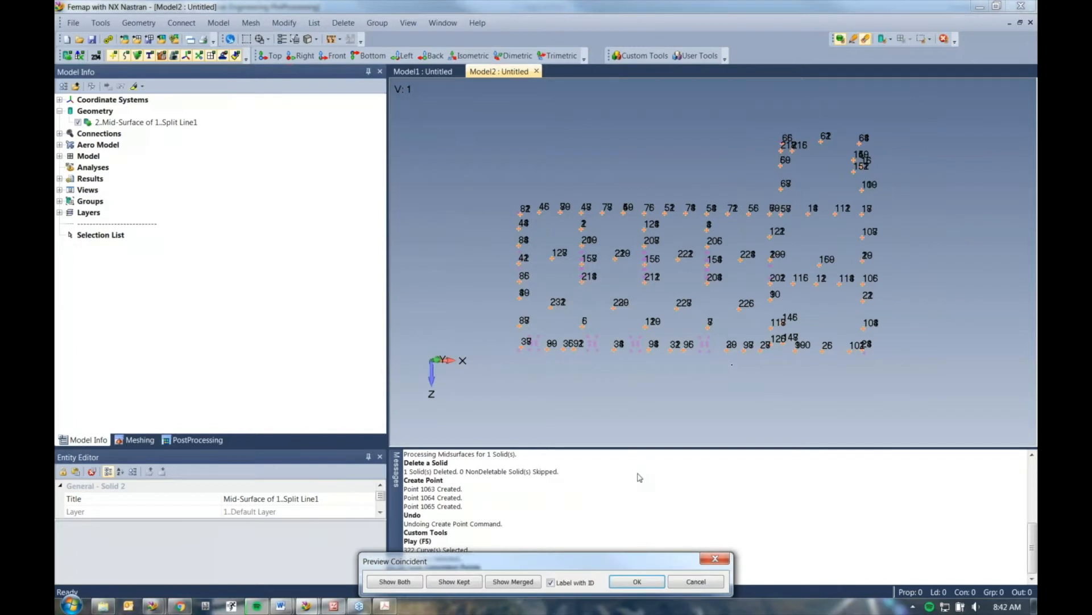
{"action": "left_click", "coordinate": [638, 582]}
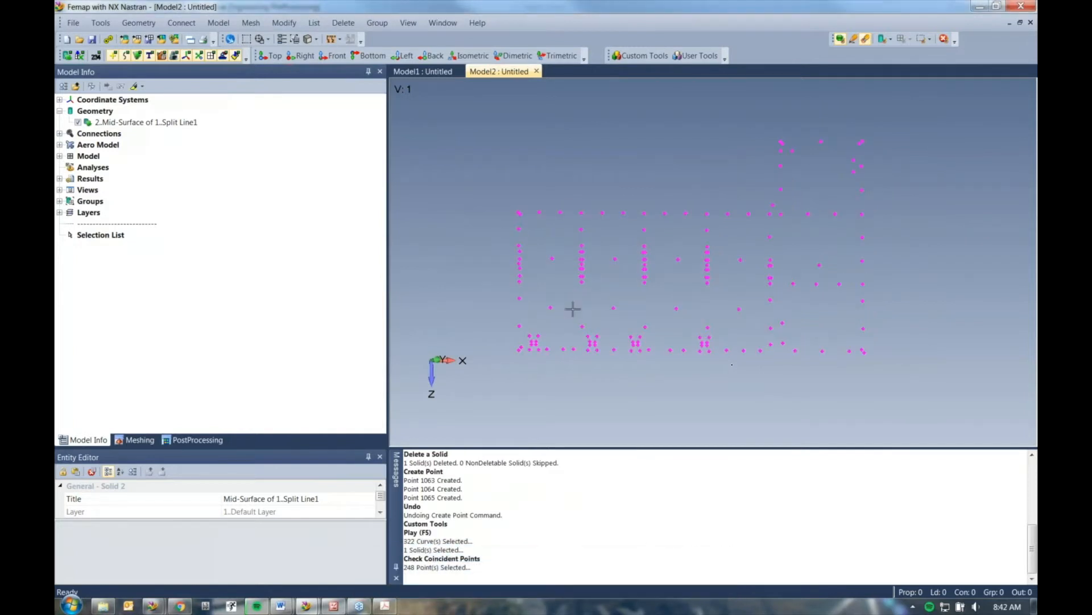
- Redisplay the midsurface without the points and use Feature Removal on Loops to remove holes across the whole board
{"action": "left_click", "coordinate": [851, 43]}
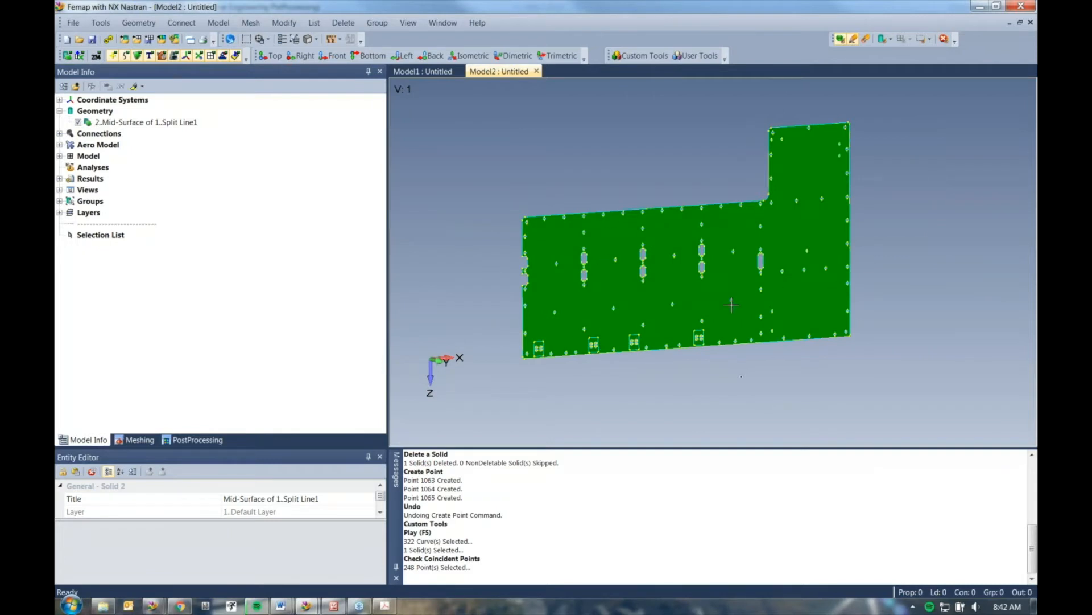
{"action": "left_click", "coordinate": [149, 442]}
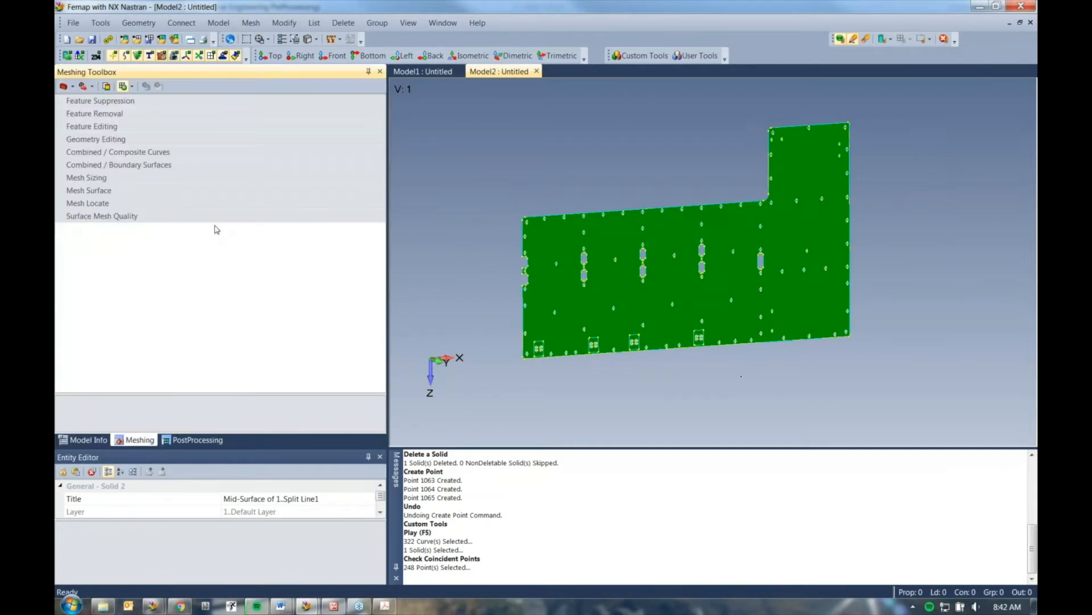
{"action": "left_click", "coordinate": [111, 114]}
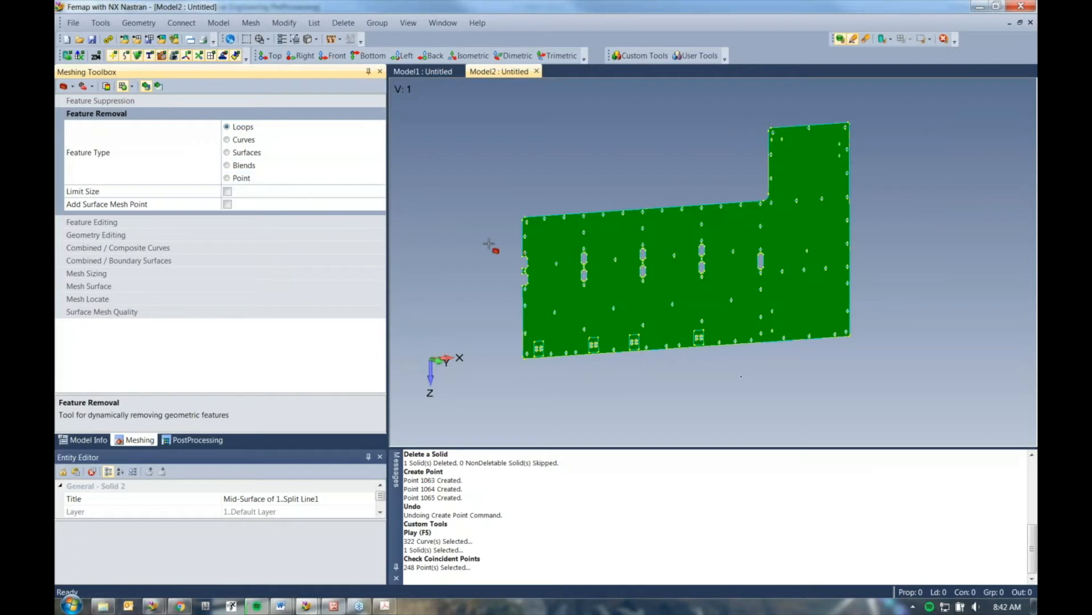
{"action": "left_click_drag", "start_coordinate": [493, 91], "coordinate": [904, 399]}
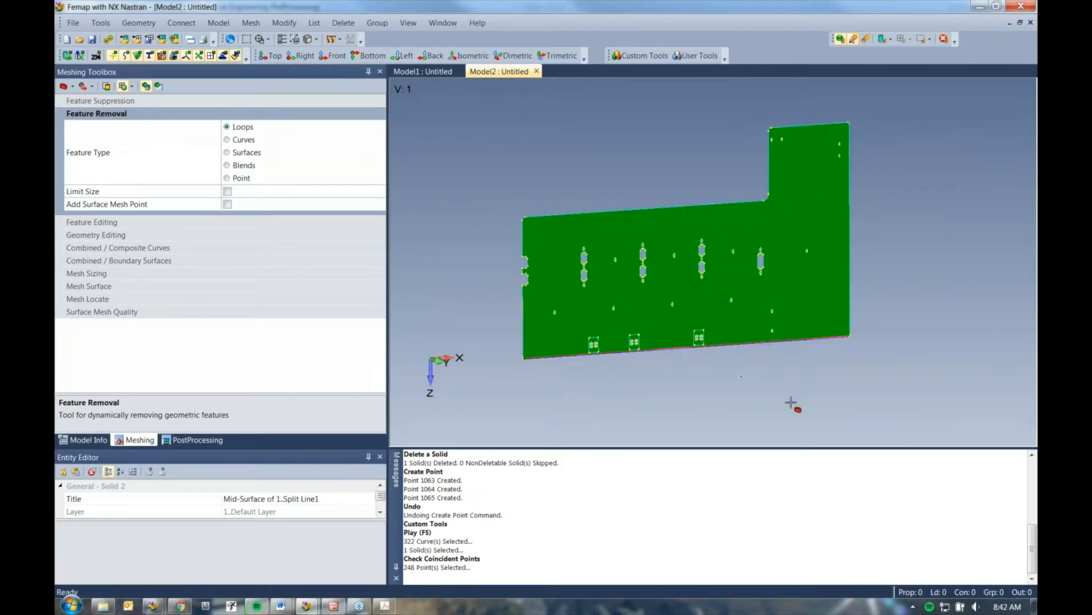
{"action": "mouse_move", "coordinate": [788, 387]}
{"action": "middle_mouse_down"}
{"action": "mouse_move", "coordinate": [750, 376]}
{"action": "mouse_move", "coordinate": [779, 373]}
{"action": "middle_mouse_up"}
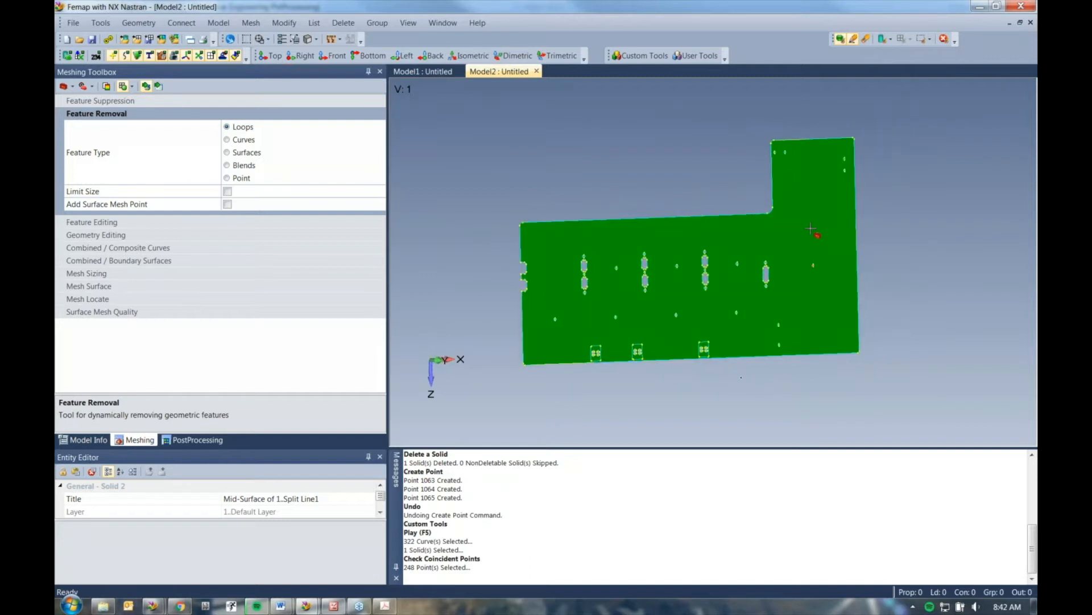
- Remove the remaining slot, connector and hole loops from the midsurface, leave Feature Removal and redisplay the points
{"action": "scroll", "coordinate": [818, 208], "scroll_direction": "up", "scroll_amount": 3}
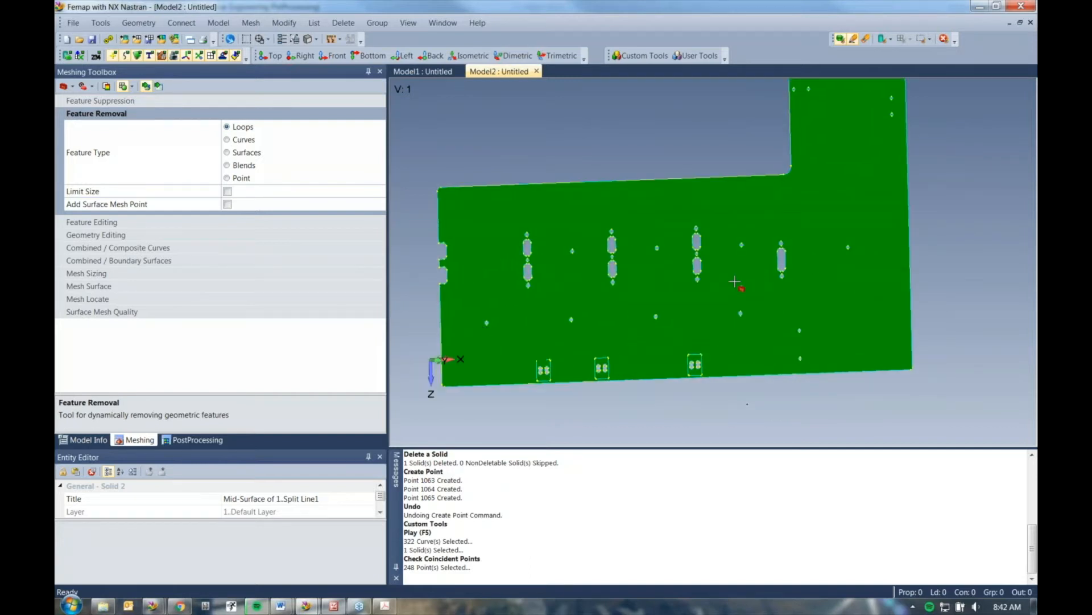
{"action": "left_click_drag", "start_coordinate": [509, 198], "coordinate": [808, 301]}
{"action": "left_click_drag", "start_coordinate": [494, 294], "coordinate": [577, 373]}
{"action": "left_click_drag", "start_coordinate": [597, 329], "coordinate": [668, 415]}
{"action": "left_click_drag", "start_coordinate": [695, 325], "coordinate": [760, 402]}
{"action": "scroll", "coordinate": [715, 383], "scroll_direction": "down", "scroll_amount": 2}
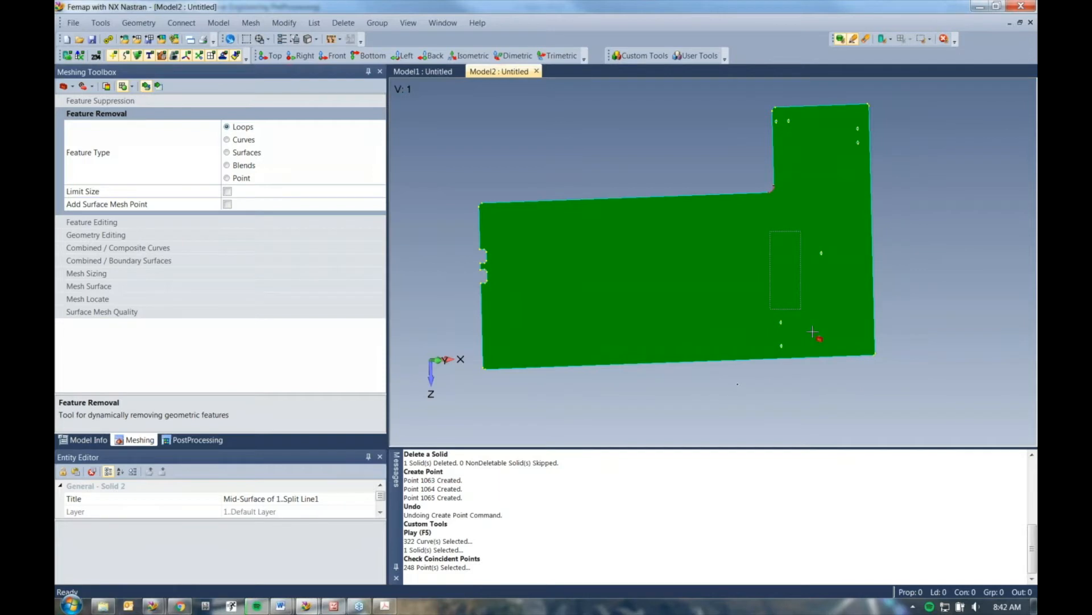
{"action": "left_click_drag", "start_coordinate": [812, 332], "coordinate": [831, 337]}
{"action": "left_click_drag", "start_coordinate": [761, 92], "coordinate": [900, 188]}
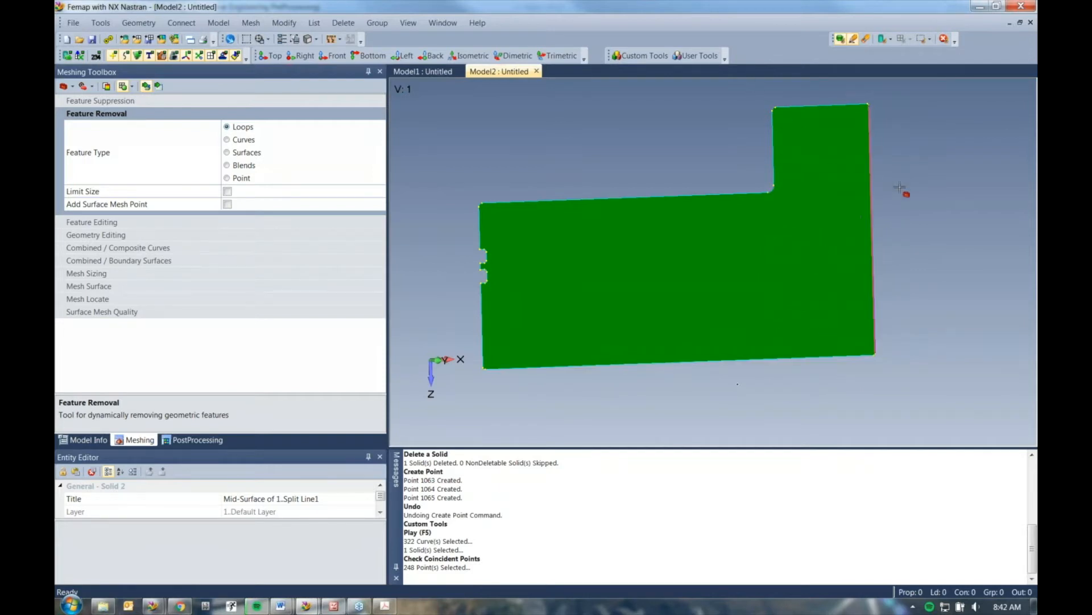
{"action": "middle_click_drag", "start_coordinate": [768, 259], "coordinate": [761, 263]}
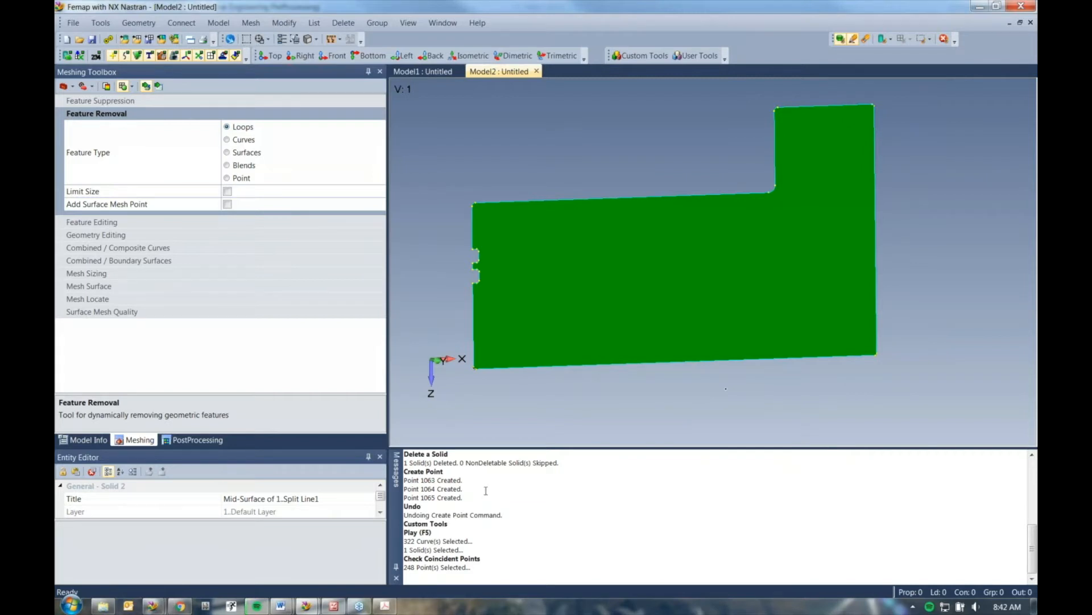
{"action": "left_click", "coordinate": [146, 86]}
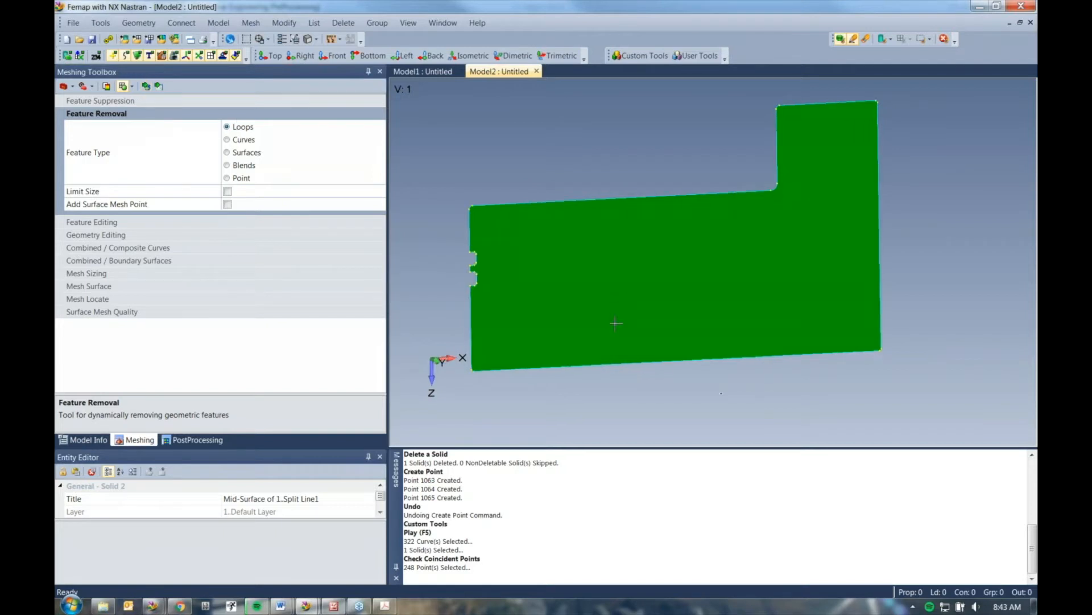
{"action": "left_click", "coordinate": [841, 41]}
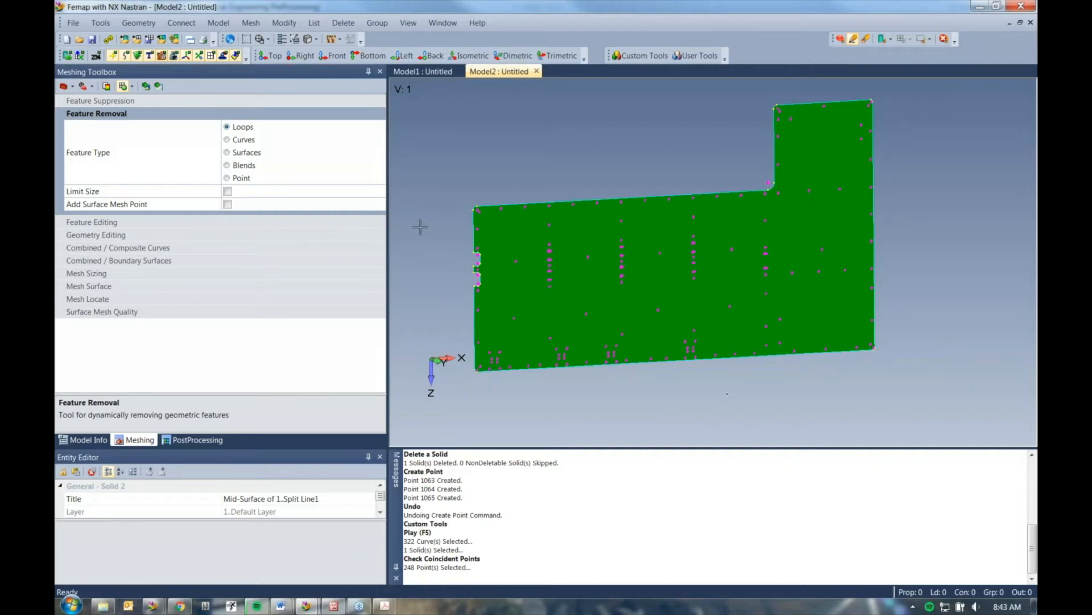
{"action": "left_click", "coordinate": [251, 23]}
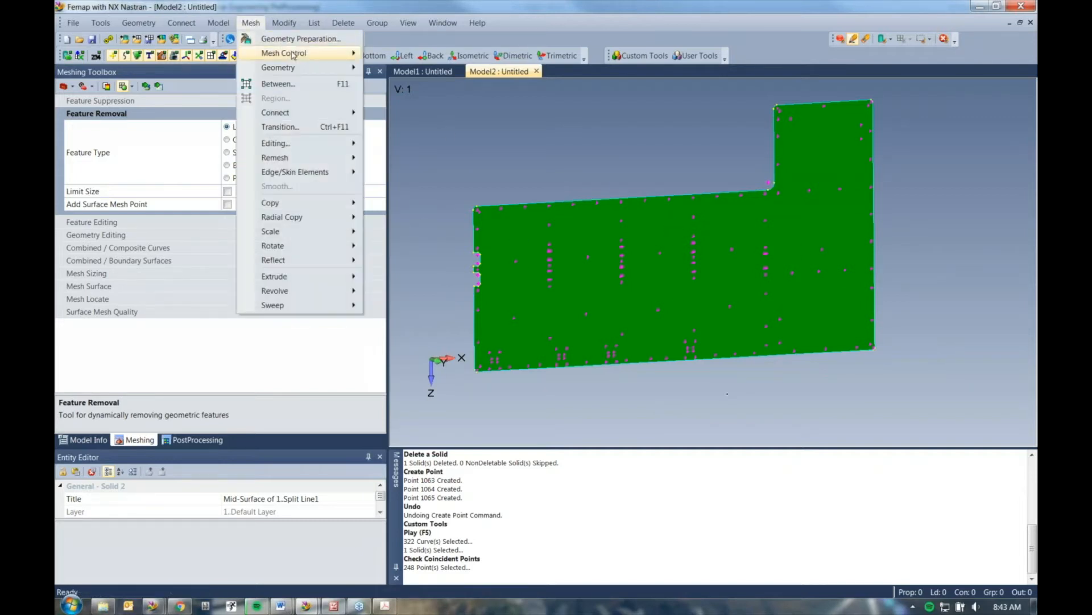
{"action": "mouse_move", "coordinate": [302, 53]}
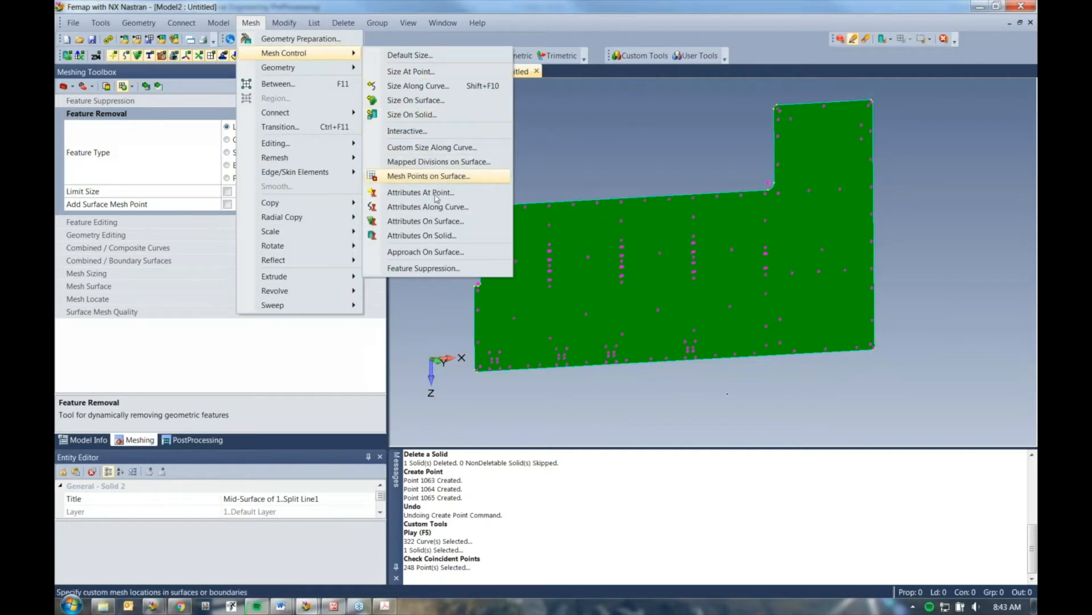
{"action": "left_click", "coordinate": [581, 335]}
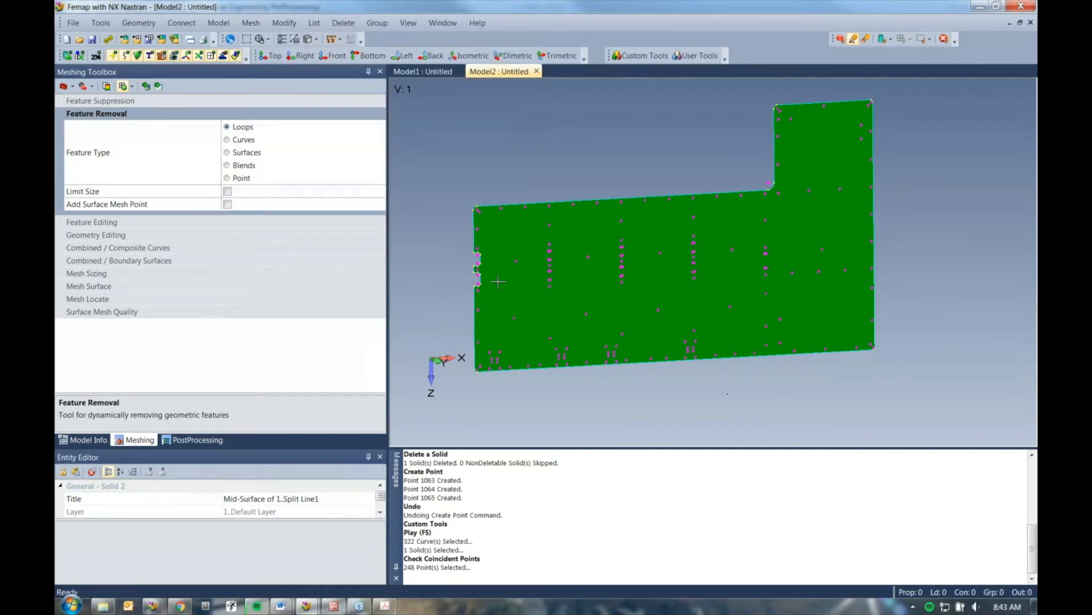
- Show the Mesh Point Editor, dock it enlarged below the Meshing Toolbox in place of the Entity Editor, and widen the panes
{"action": "left_click", "coordinate": [101, 22]}
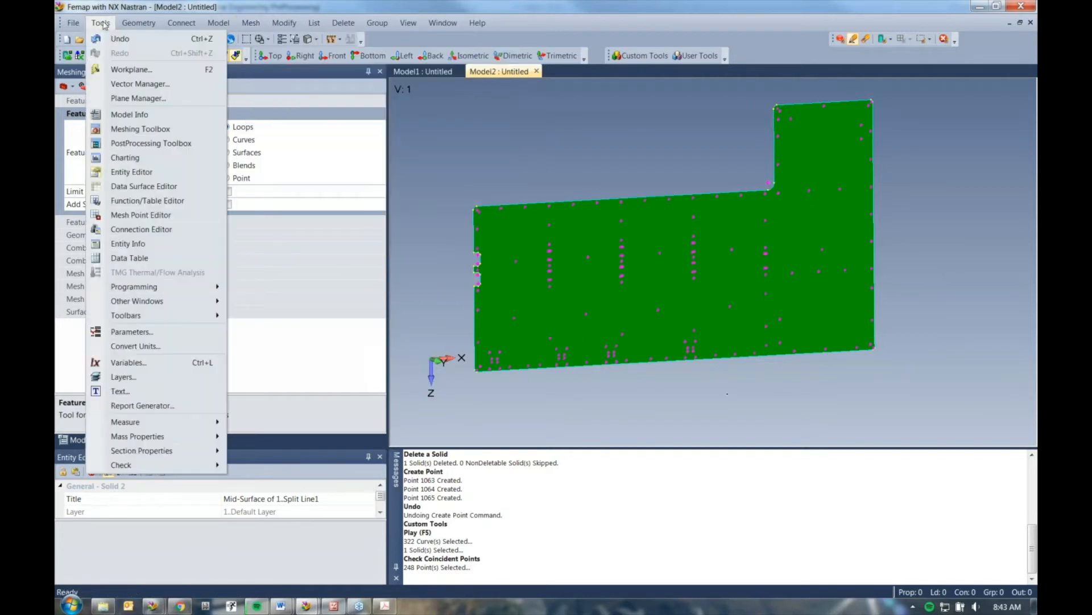
{"action": "left_click", "coordinate": [146, 220]}
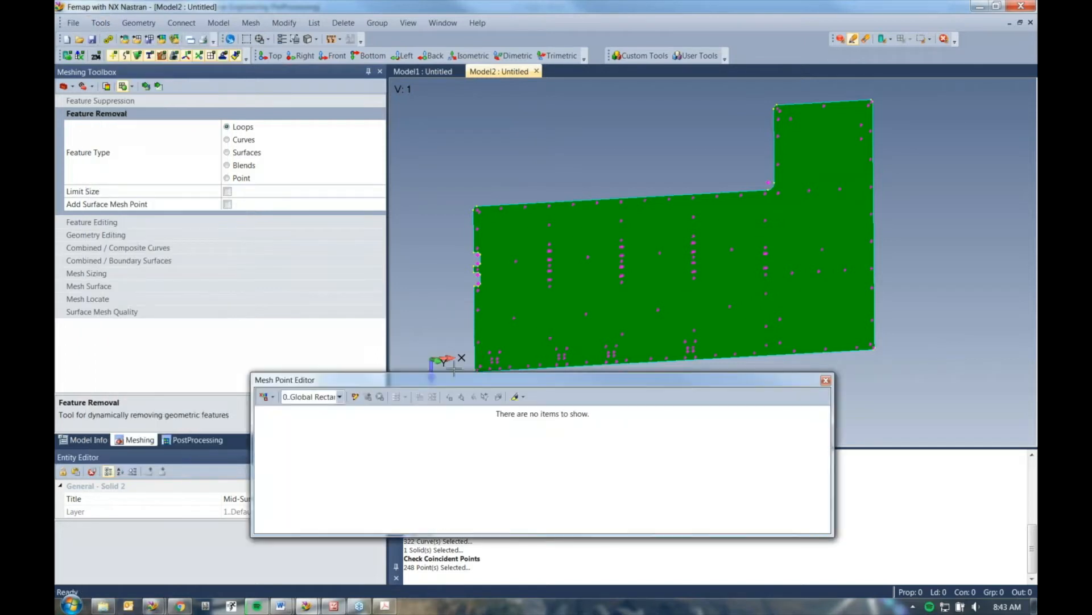
{"action": "left_click_drag", "start_coordinate": [450, 379], "coordinate": [295, 103]}
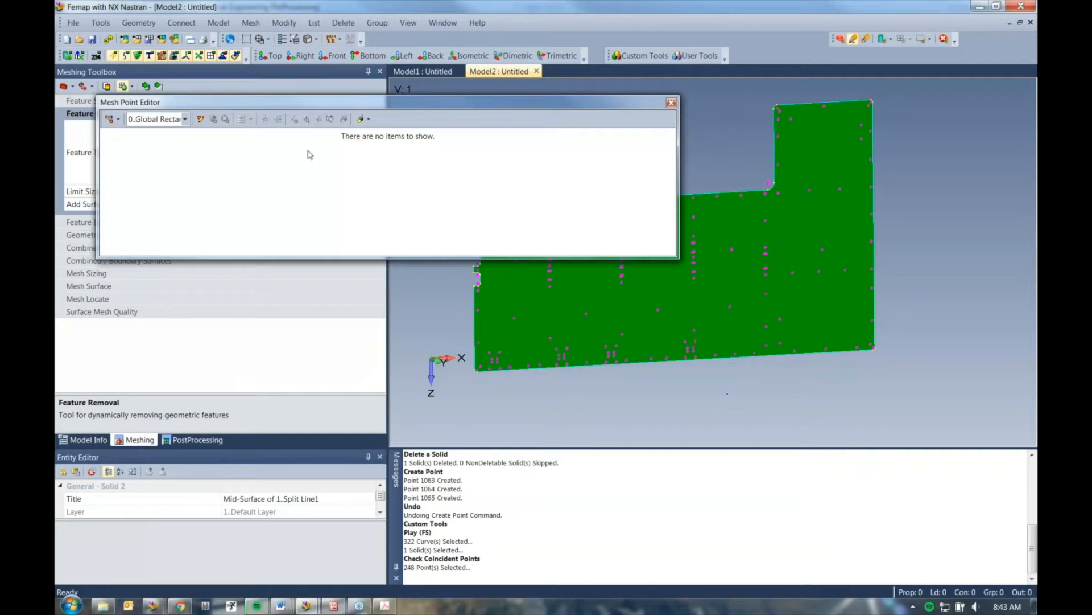
{"action": "left_click", "coordinate": [380, 457]}
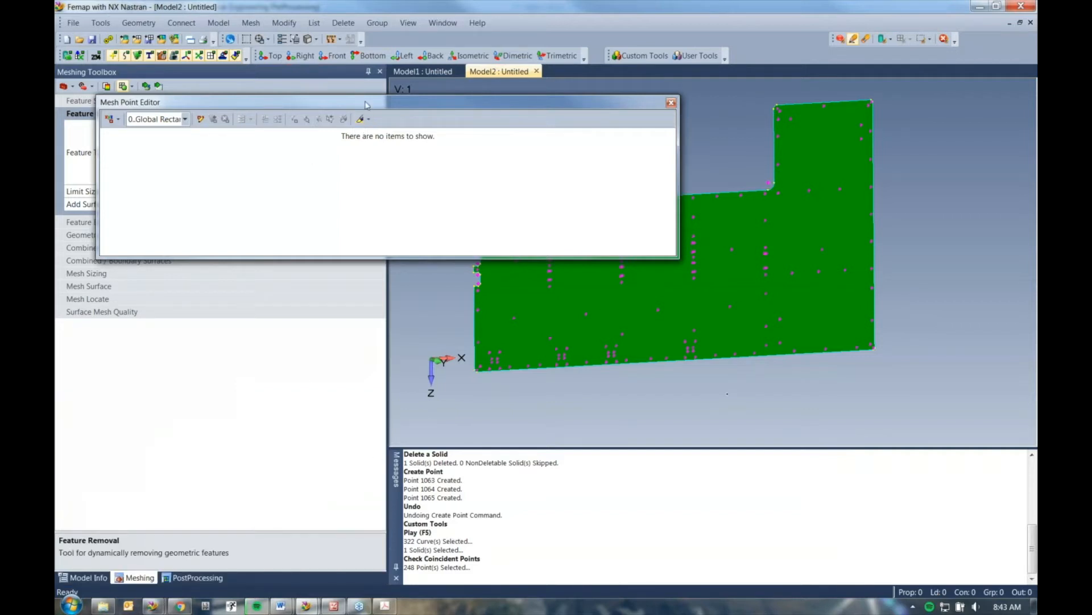
{"action": "left_click_drag", "start_coordinate": [366, 105], "coordinate": [214, 341]}
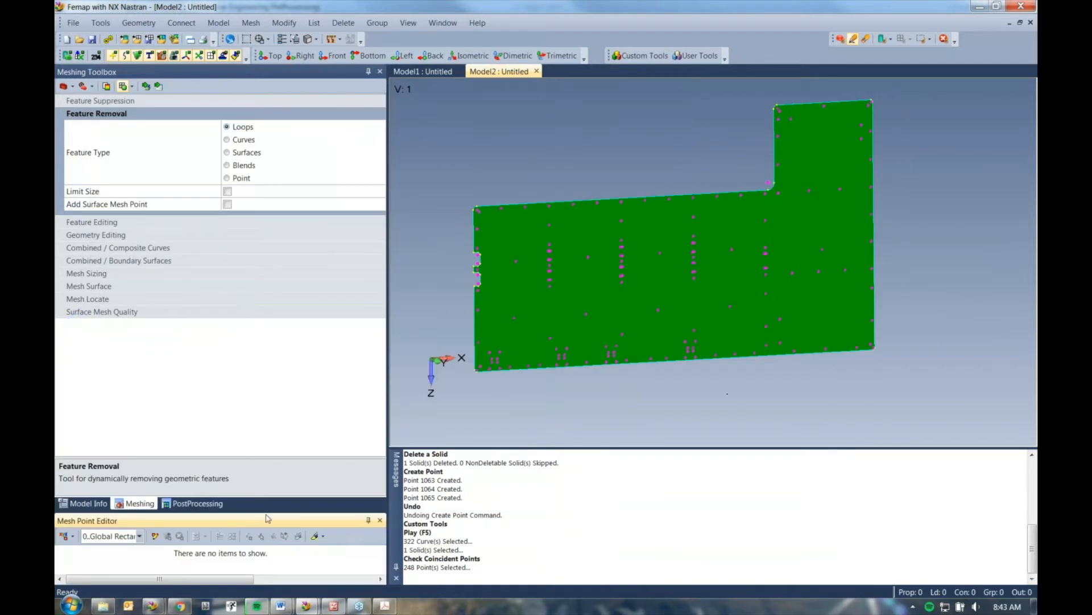
{"action": "left_click_drag", "start_coordinate": [272, 511], "coordinate": [272, 378]}
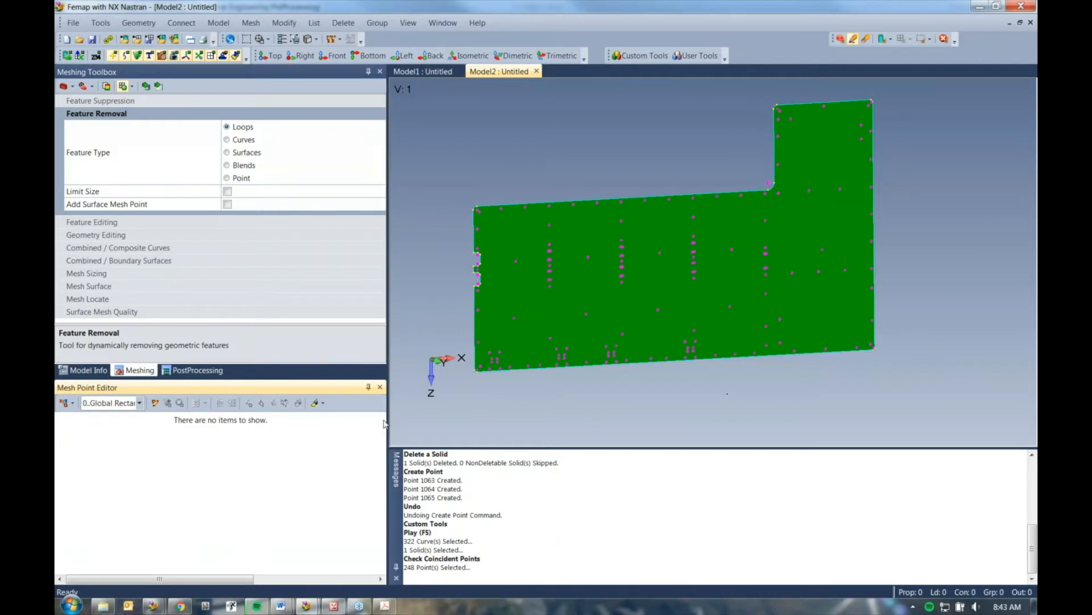
{"action": "left_click_drag", "start_coordinate": [385, 423], "coordinate": [438, 424]}
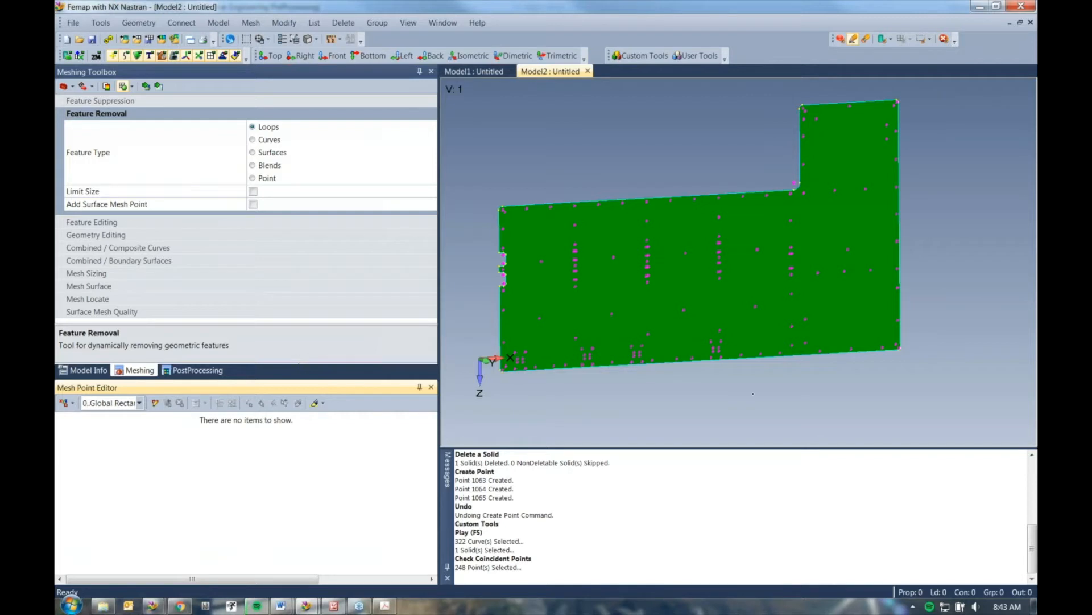
- Hide the midsurface and create mesh points with the On Points method from all the displayed points
{"action": "scroll", "coordinate": [745, 341], "scroll_direction": "down", "scroll_amount": 3}
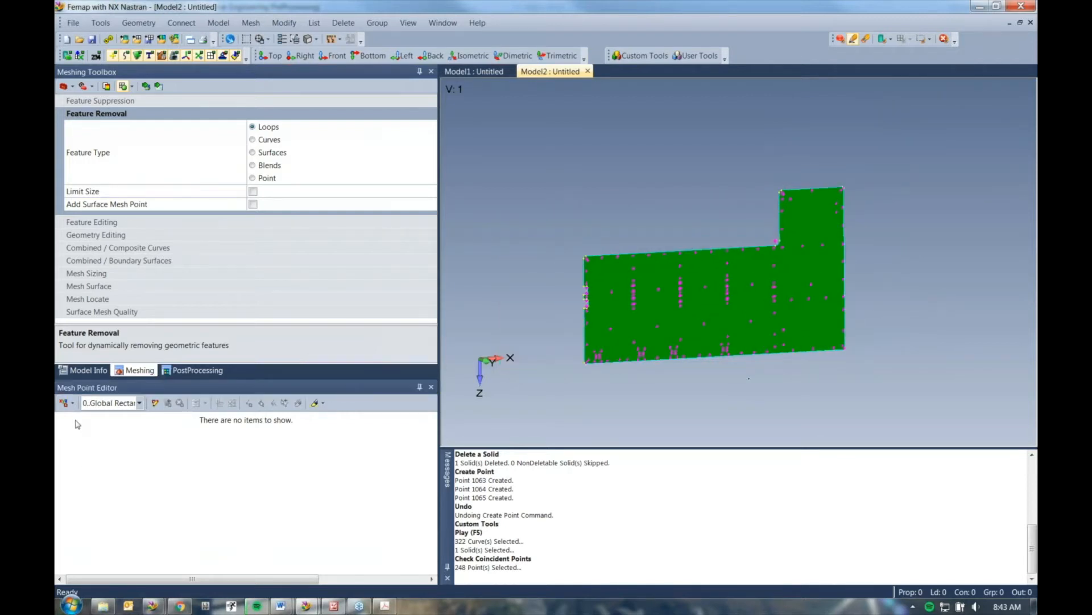
{"action": "left_click", "coordinate": [70, 403]}
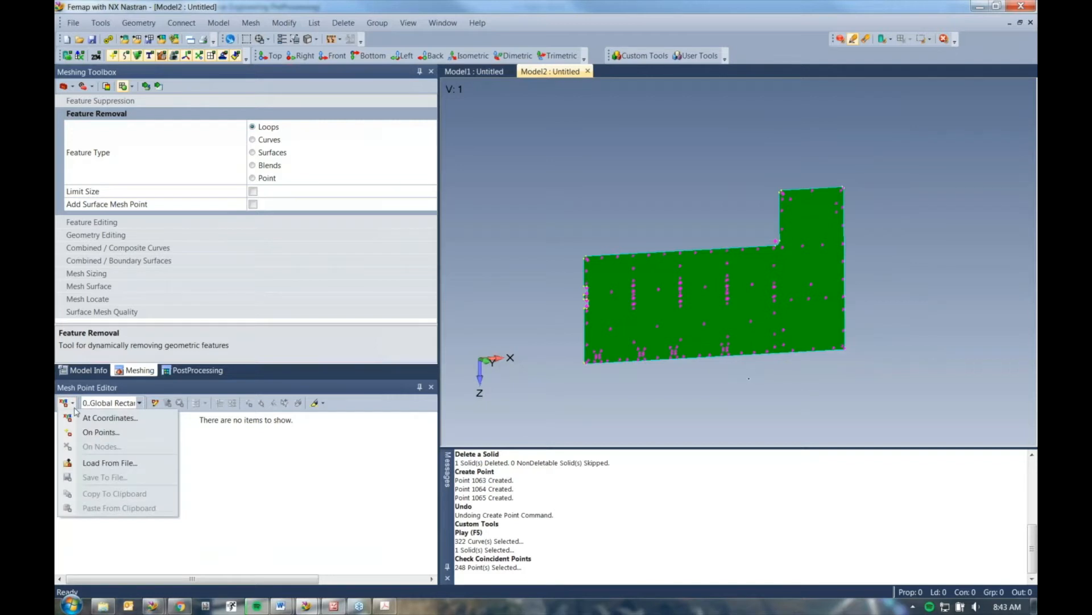
{"action": "left_click", "coordinate": [103, 433]}
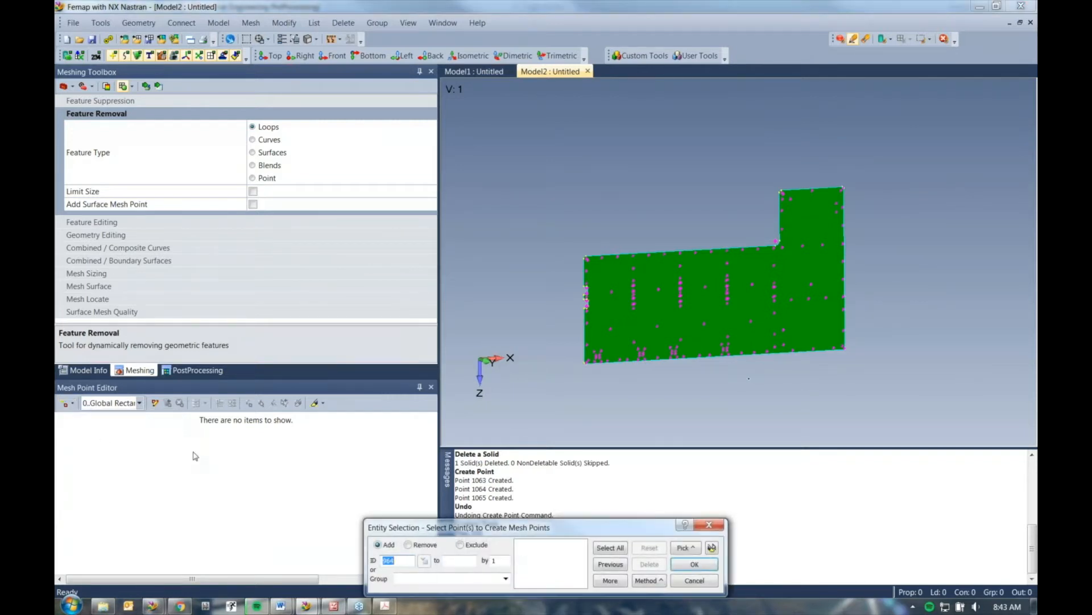
{"action": "left_click", "coordinate": [844, 35]}
{"action": "left_click", "coordinate": [866, 39]}
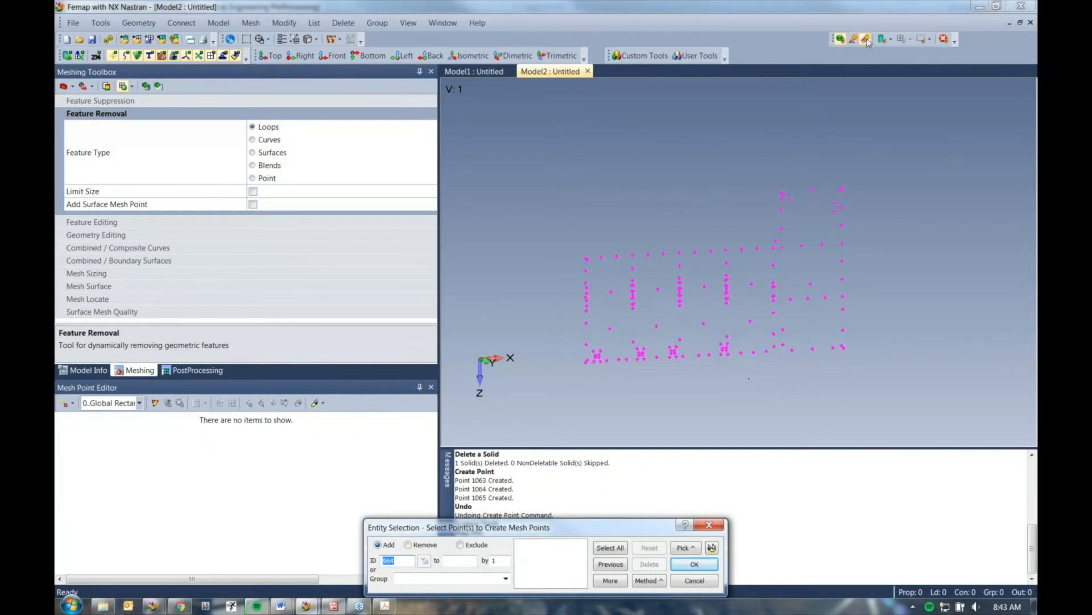
{"action": "left_click_drag", "start_coordinate": [787, 316], "coordinate": [893, 384], "text": "shift"}
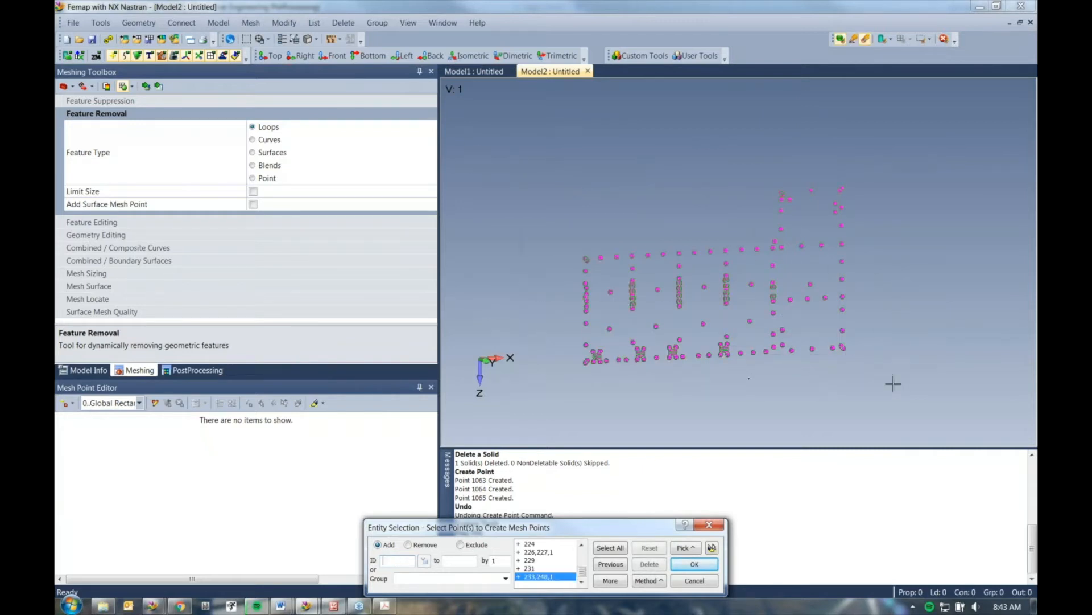
{"action": "left_click", "coordinate": [695, 564]}
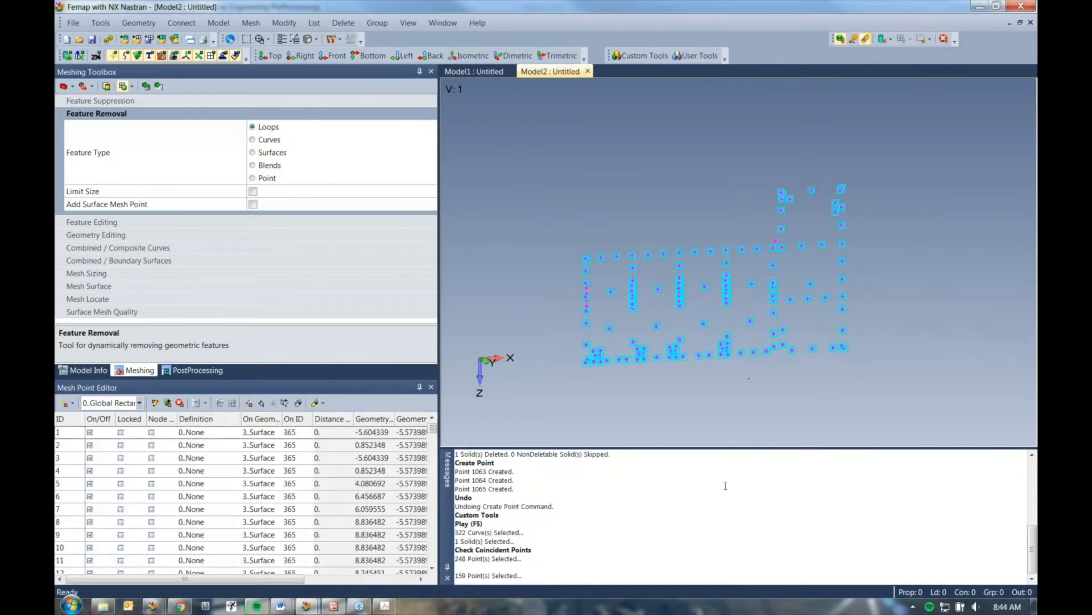
- Redisplay all entities and examine the mesh points along the board's long upper edge and around the notch's rounded corner
{"action": "left_click", "coordinate": [840, 38]}
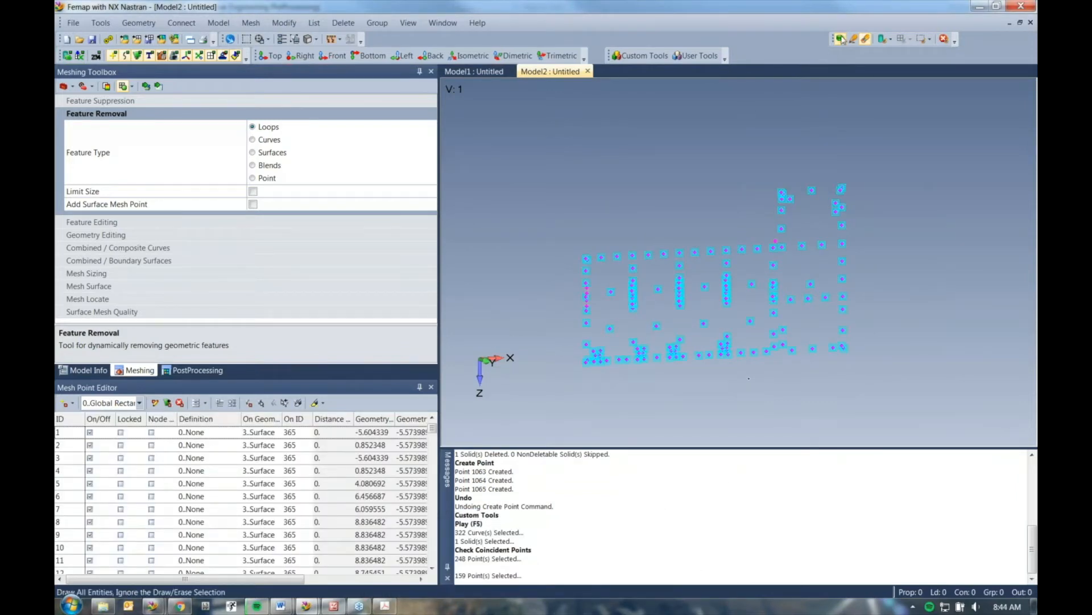
{"action": "scroll", "coordinate": [662, 231], "scroll_direction": "up", "scroll_amount": 5}
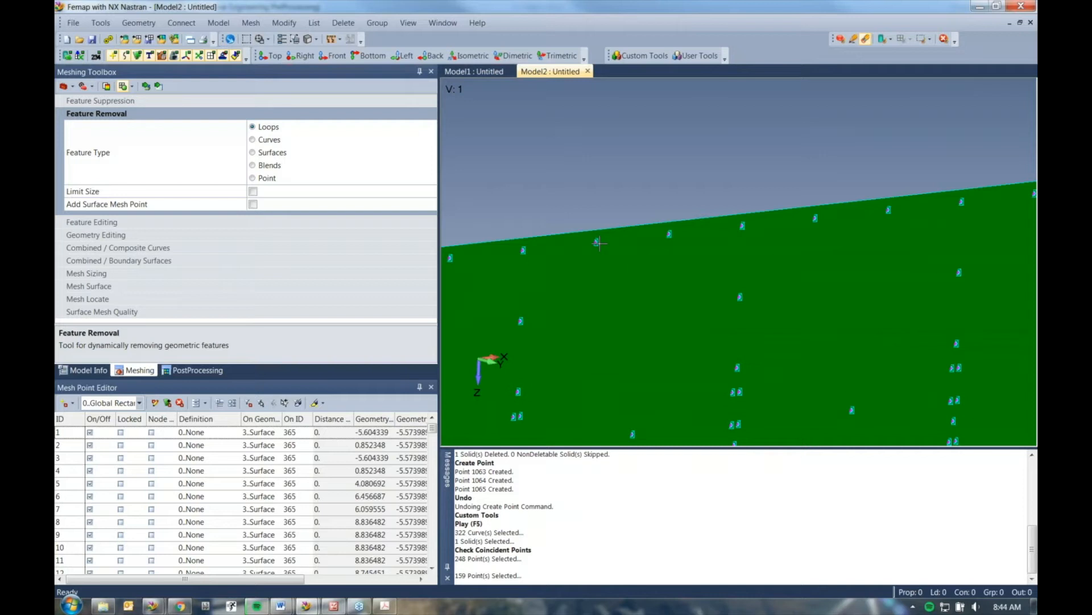
{"action": "scroll", "coordinate": [646, 283], "scroll_direction": "down", "scroll_amount": 3}
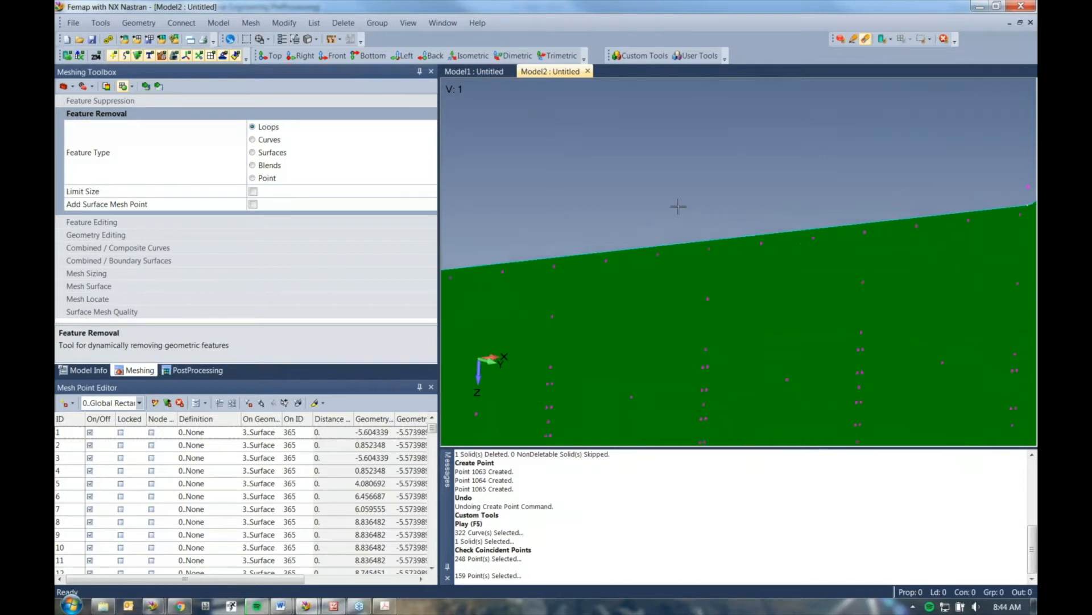
{"action": "scroll", "coordinate": [753, 263], "scroll_direction": "up", "scroll_amount": 3}
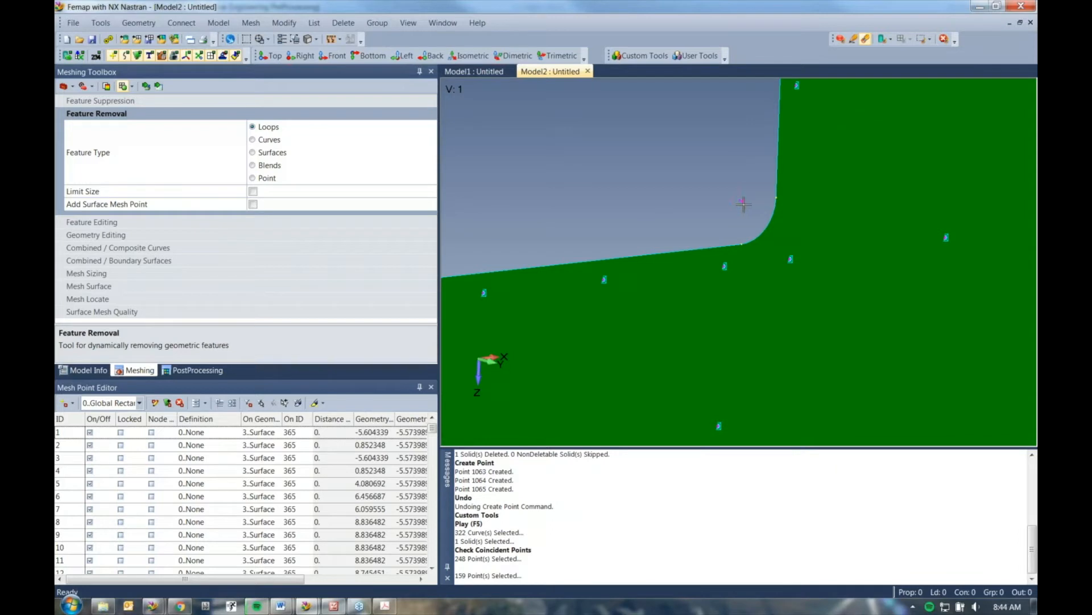
{"action": "middle_click_drag", "start_coordinate": [743, 204], "coordinate": [734, 200]}
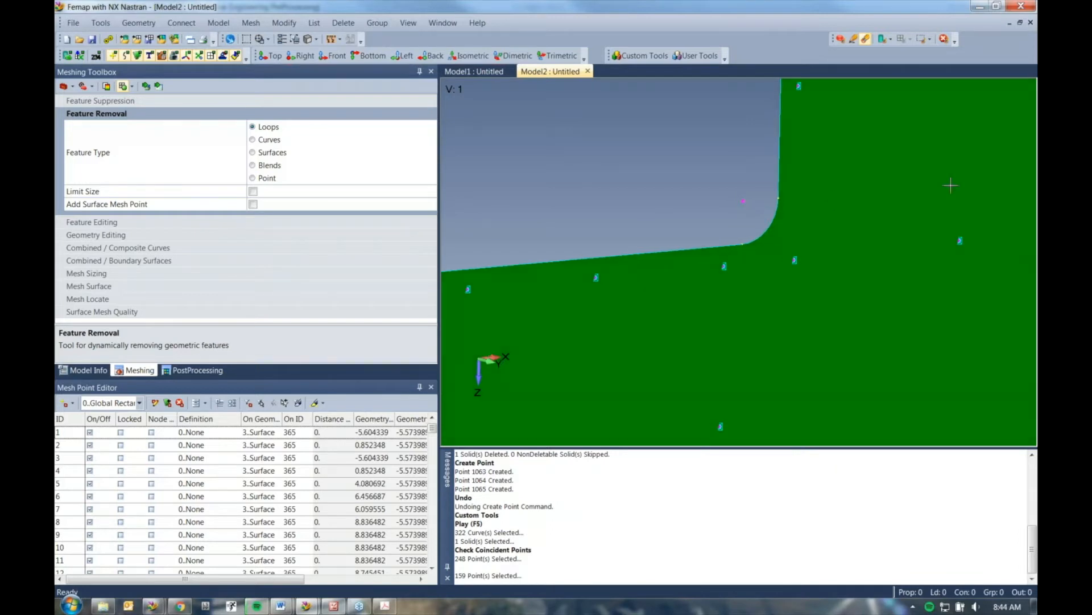
{"action": "scroll", "coordinate": [871, 328], "scroll_direction": "down", "scroll_amount": 5}
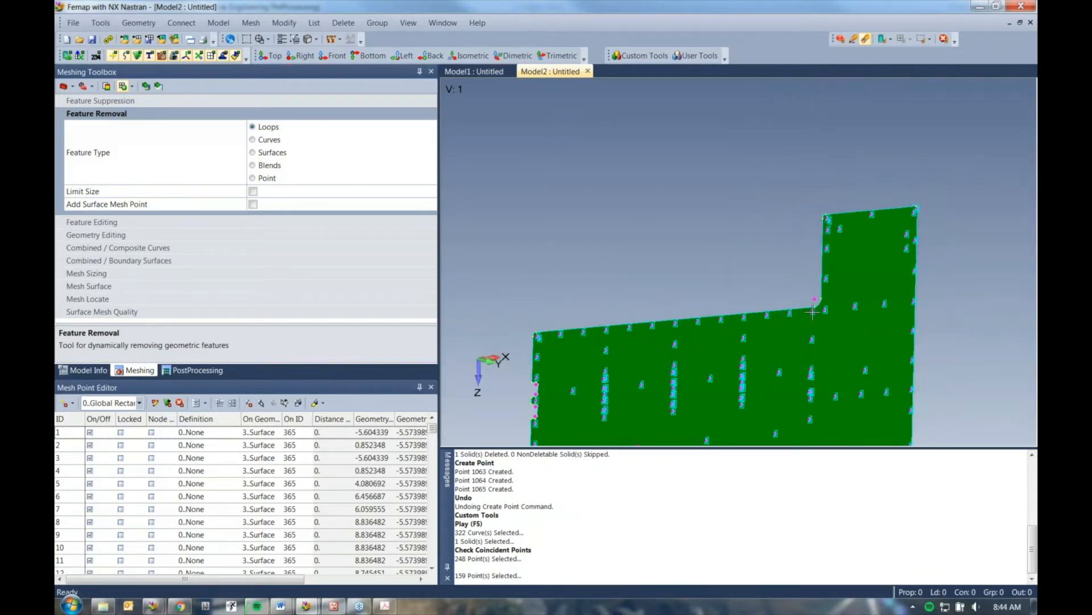
{"action": "scroll", "coordinate": [770, 318], "scroll_direction": "down", "scroll_amount": 2}
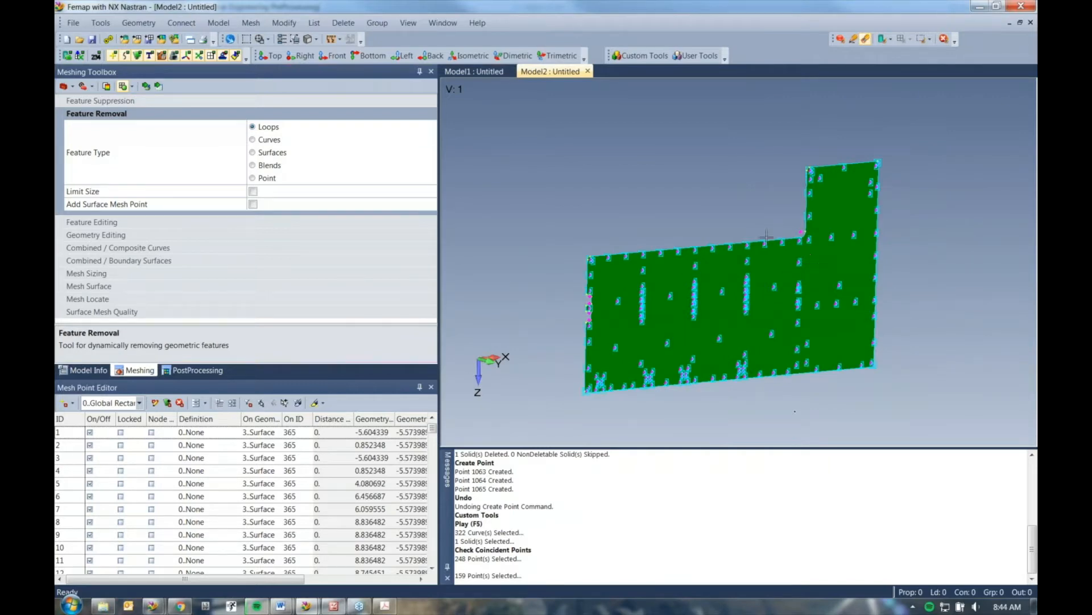
- Set the mesh size on the board's midsurface, accepting an element size of 0.397747 with Parametric/Equal Length sizing
{"action": "left_click", "coordinate": [245, 24]}
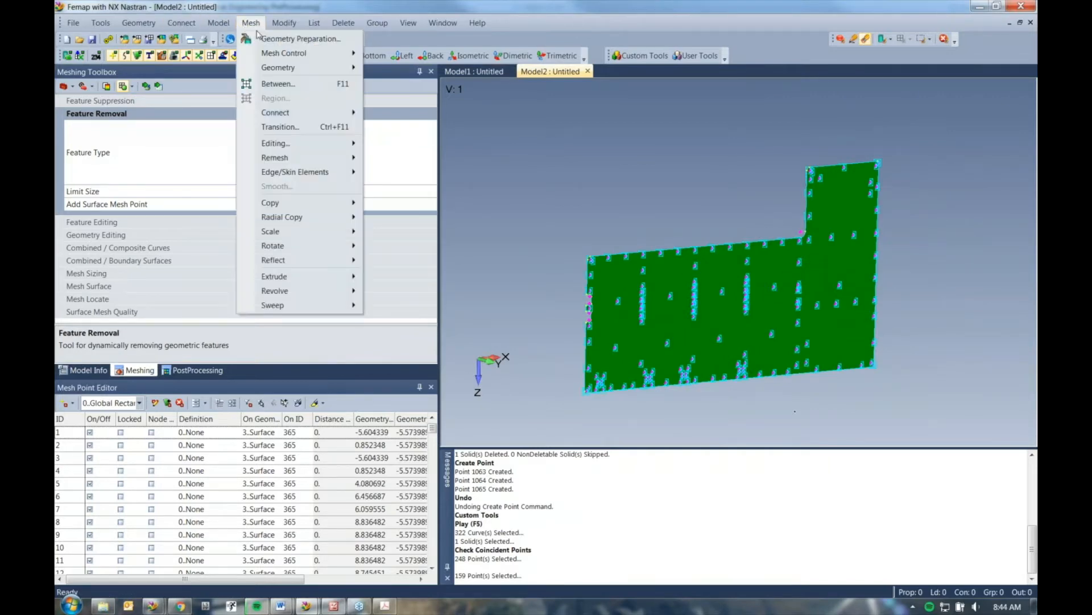
{"action": "mouse_move", "coordinate": [285, 53]}
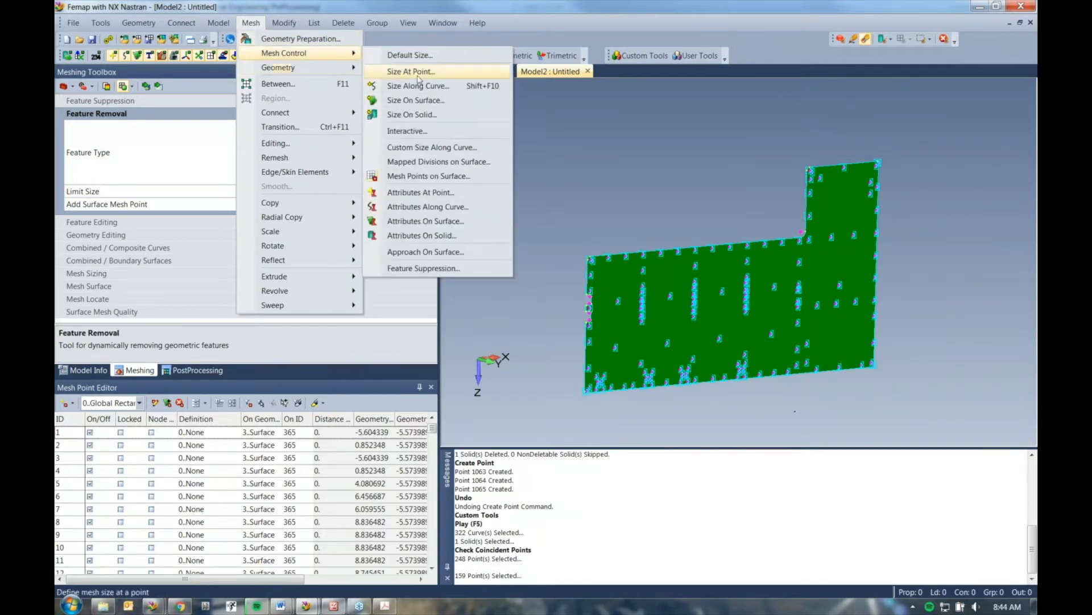
{"action": "left_click", "coordinate": [416, 100]}
{"action": "left_click", "coordinate": [704, 304]}
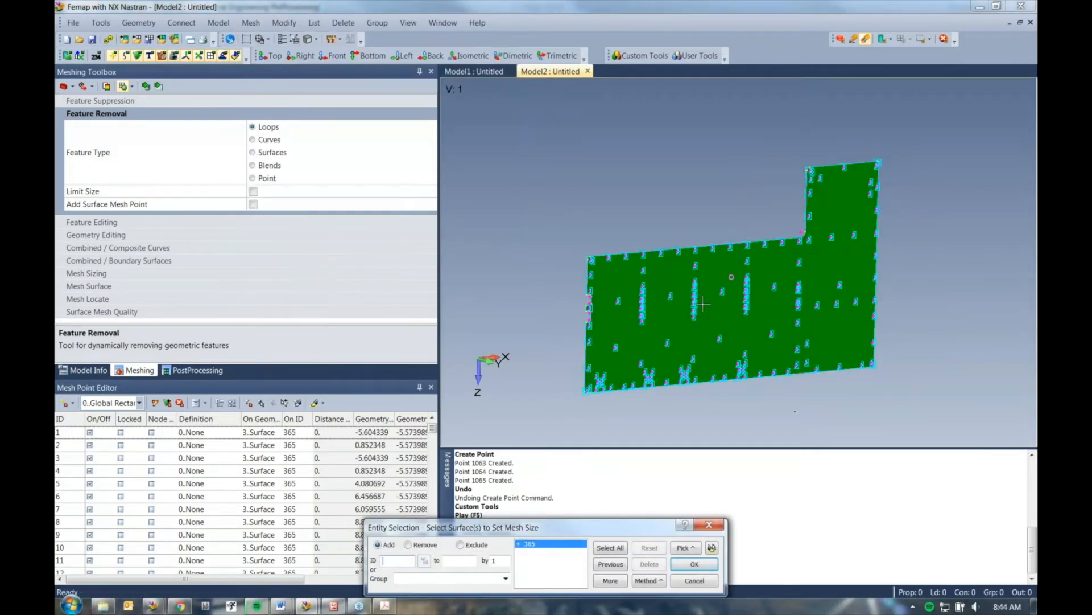
{"action": "key", "text": "Return"}
{"action": "left_click", "coordinate": [592, 579]}
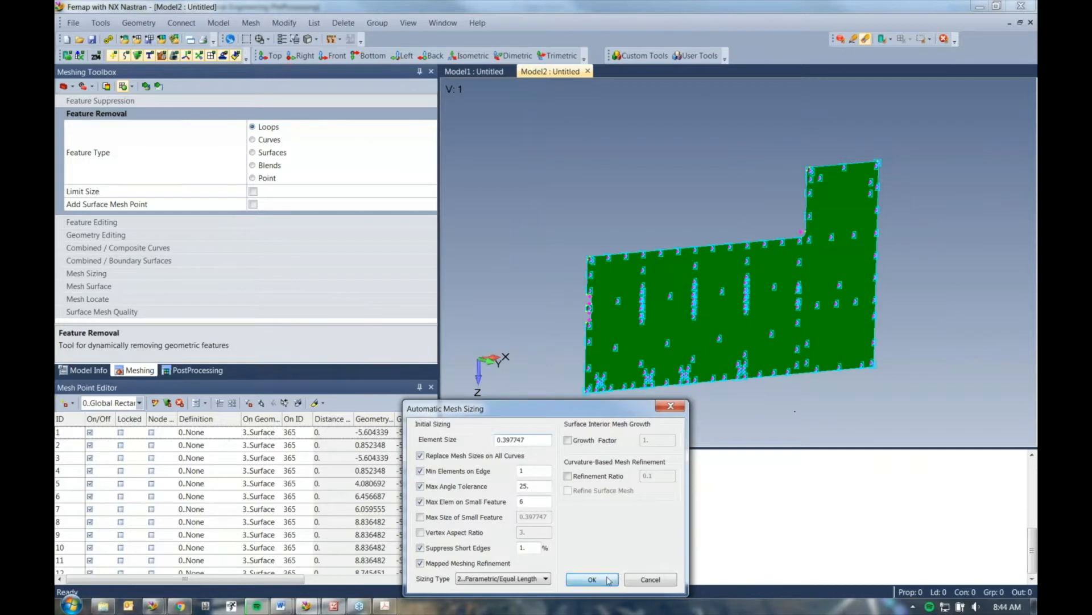
{"action": "key", "text": "Escape"}
- Start meshing the midsurface with a new plate property and create its isotropic material "PCB - iso" with a Young's modulus of 3200000
{"action": "left_click", "coordinate": [251, 23]}
{"action": "mouse_move", "coordinate": [289, 68]}
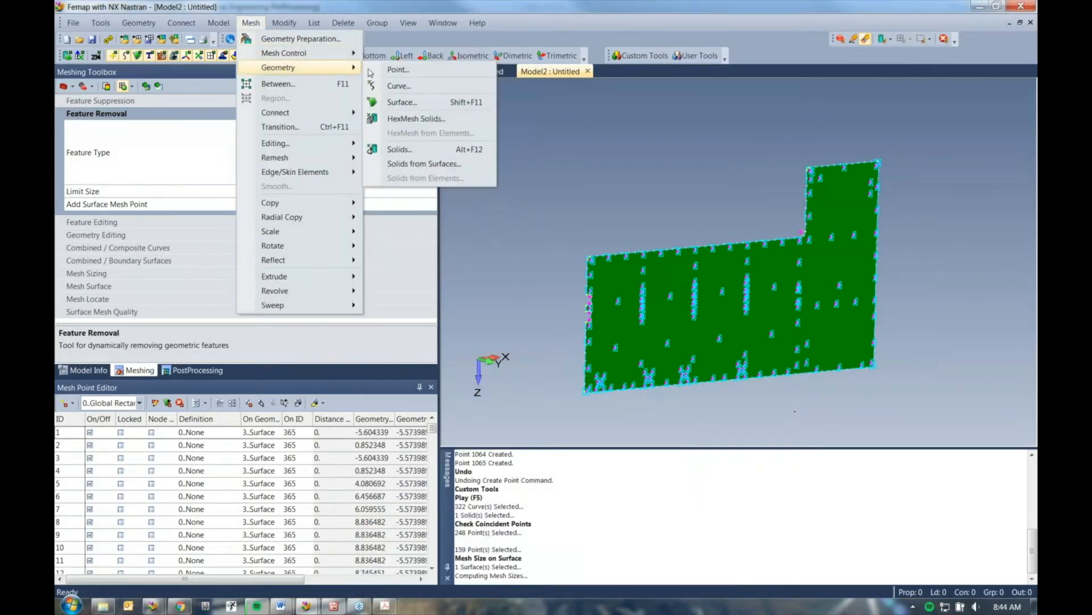
{"action": "left_click", "coordinate": [403, 102]}
{"action": "key", "text": "Return"}
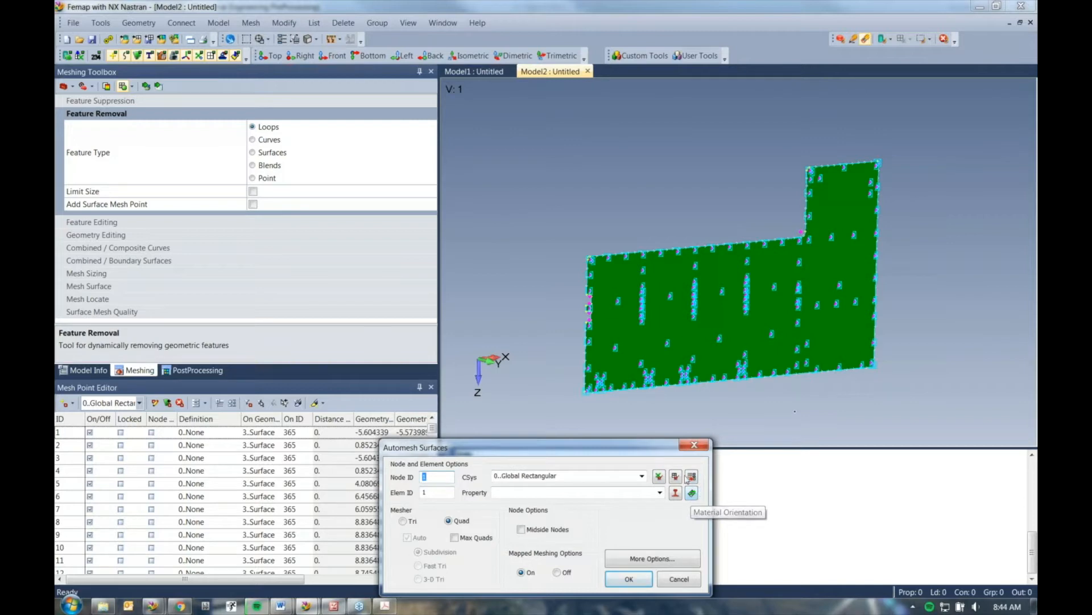
{"action": "left_click", "coordinate": [676, 493]}
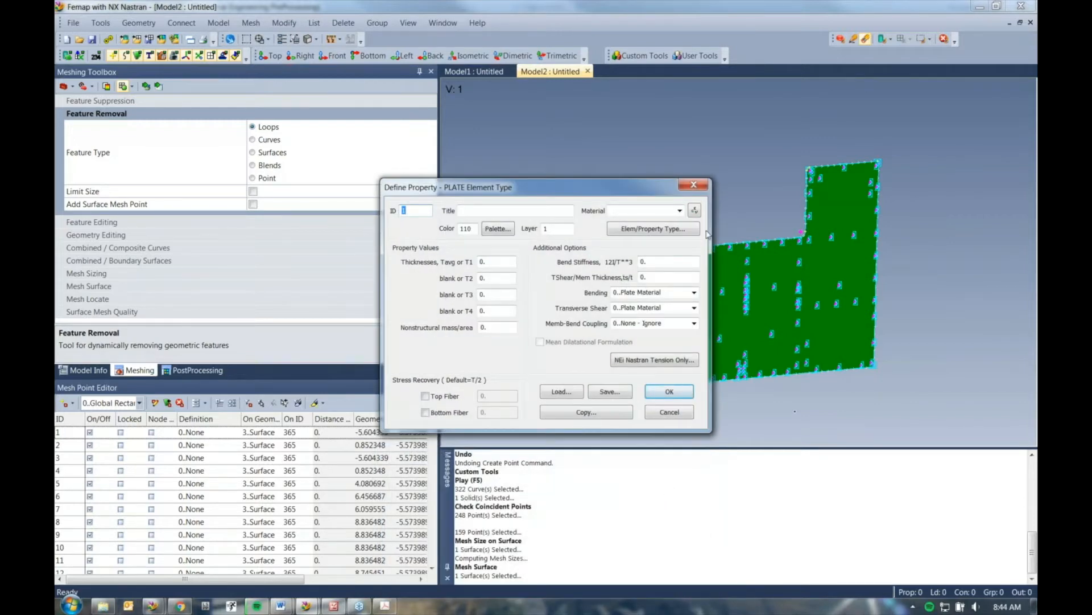
{"action": "left_click", "coordinate": [695, 211]}
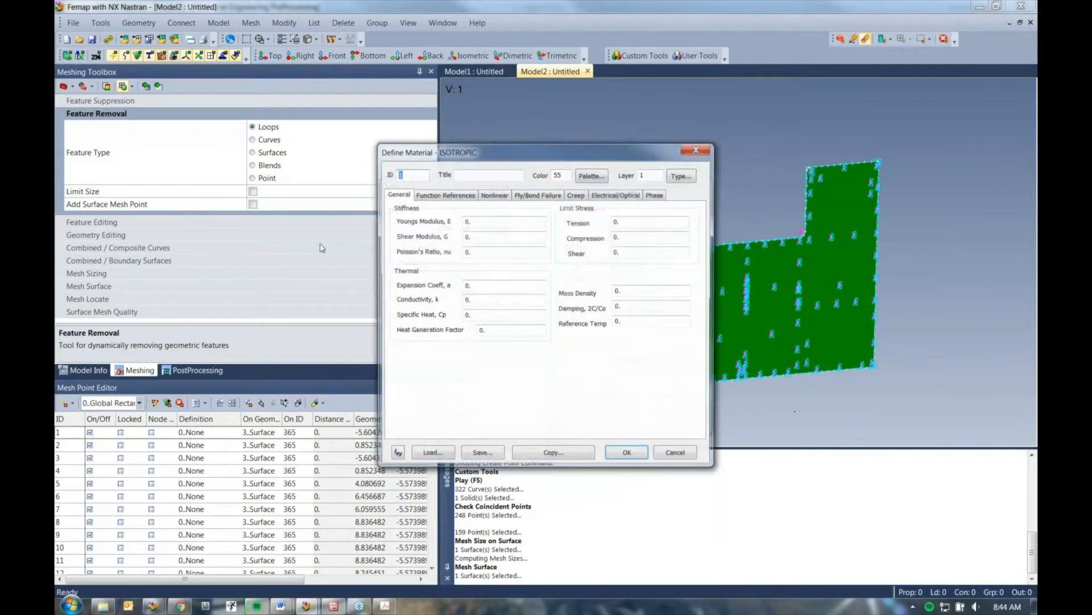
{"action": "left_click", "coordinate": [482, 176]}
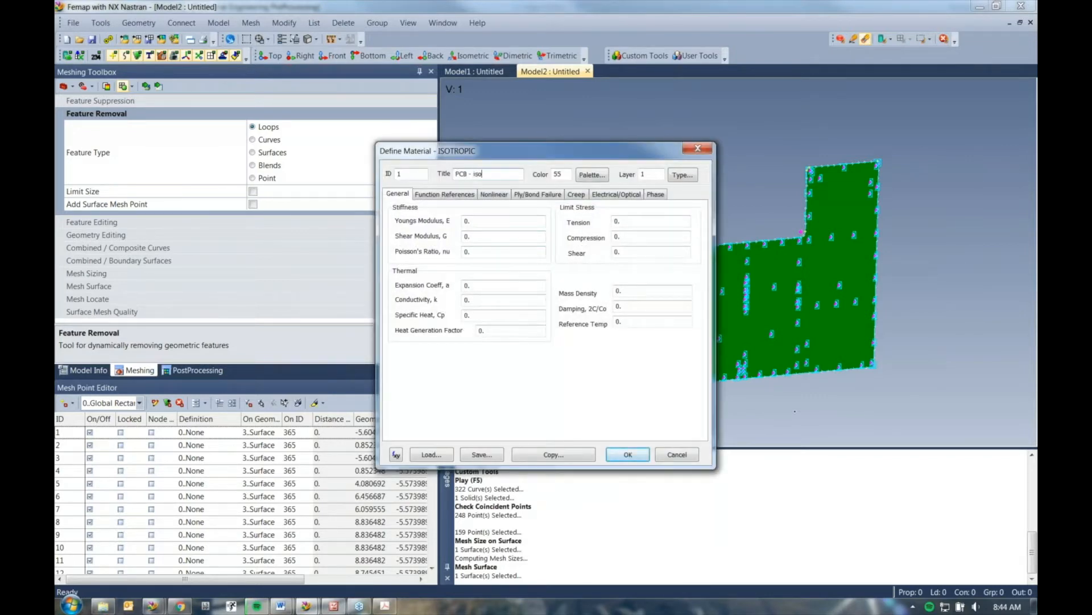
{"action": "left_click_drag", "start_coordinate": [490, 223], "coordinate": [377, 240]}
{"action": "type", "text": "3200000"}
{"action": "key", "text": "Tab"}
{"action": "key", "text": "shift+Tab"}
{"action": "left_click", "coordinate": [627, 454]}
- Define the plate property titled PCB with a thickness of 0.15 and mesh the midsurface with quad elements
{"action": "left_click", "coordinate": [503, 263]}
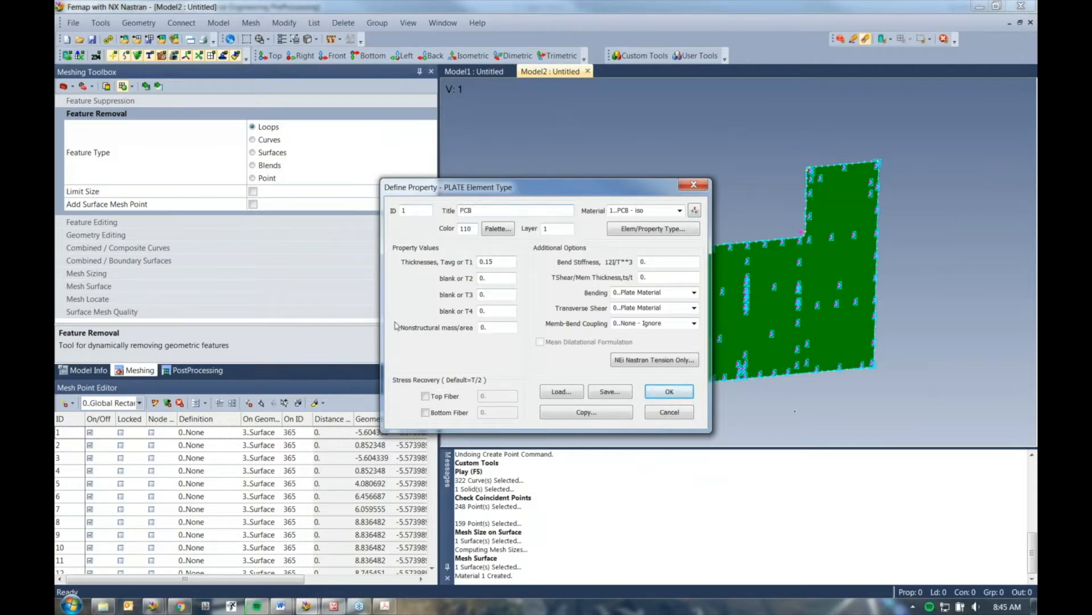
{"action": "left_click", "coordinate": [670, 392]}
{"action": "left_click", "coordinate": [626, 579]}
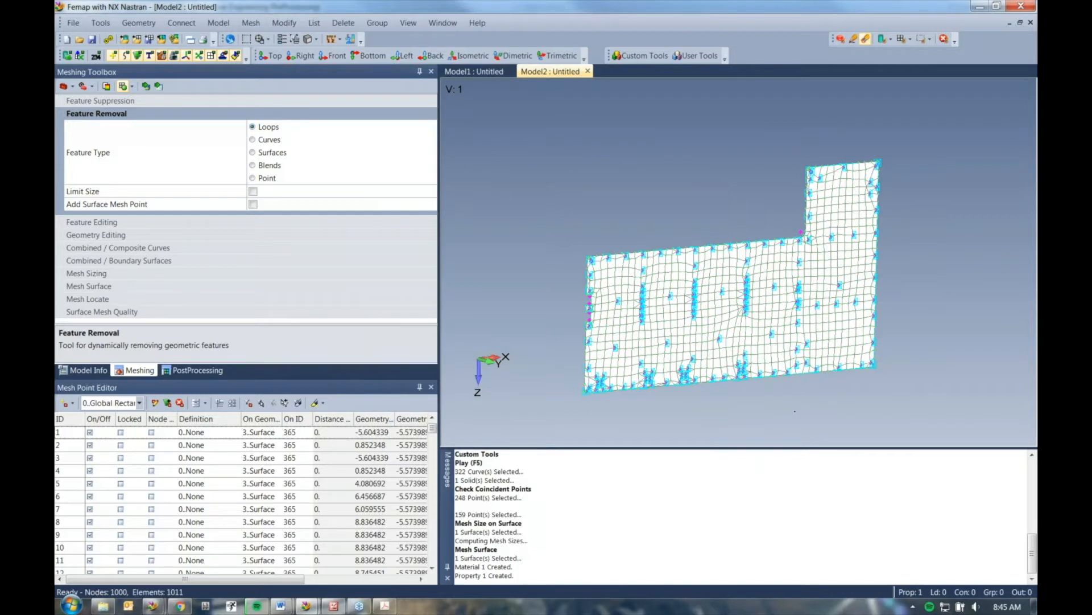
- Examine how the quad mesh lines up with the mesh points, especially around the closely spaced point columns across the board
{"action": "scroll", "coordinate": [643, 292], "scroll_direction": "up", "scroll_amount": 5}
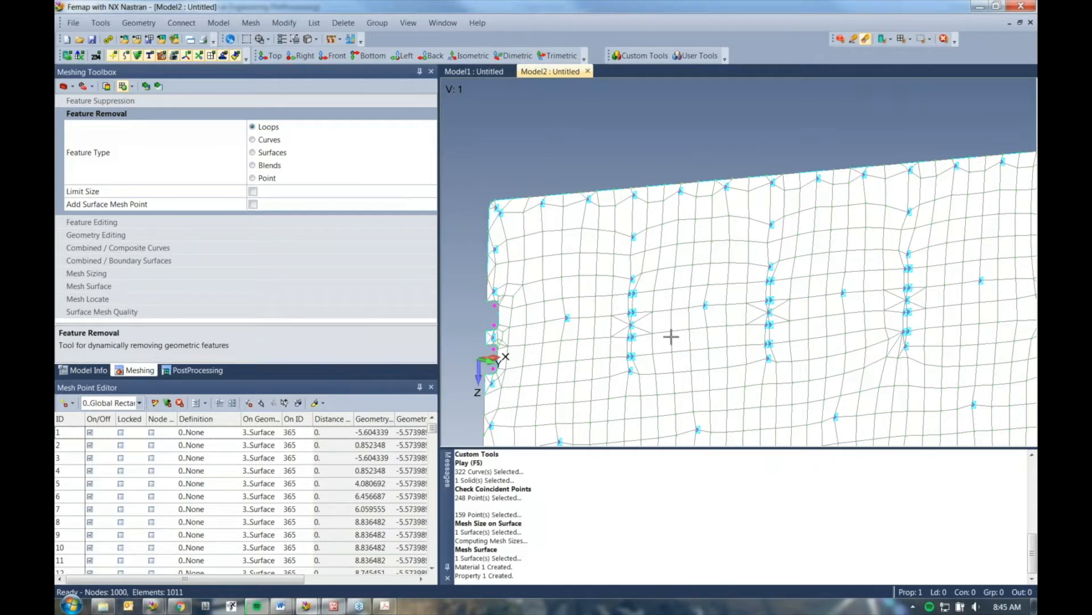
{"action": "scroll", "coordinate": [606, 230], "scroll_direction": "up", "scroll_amount": 2}
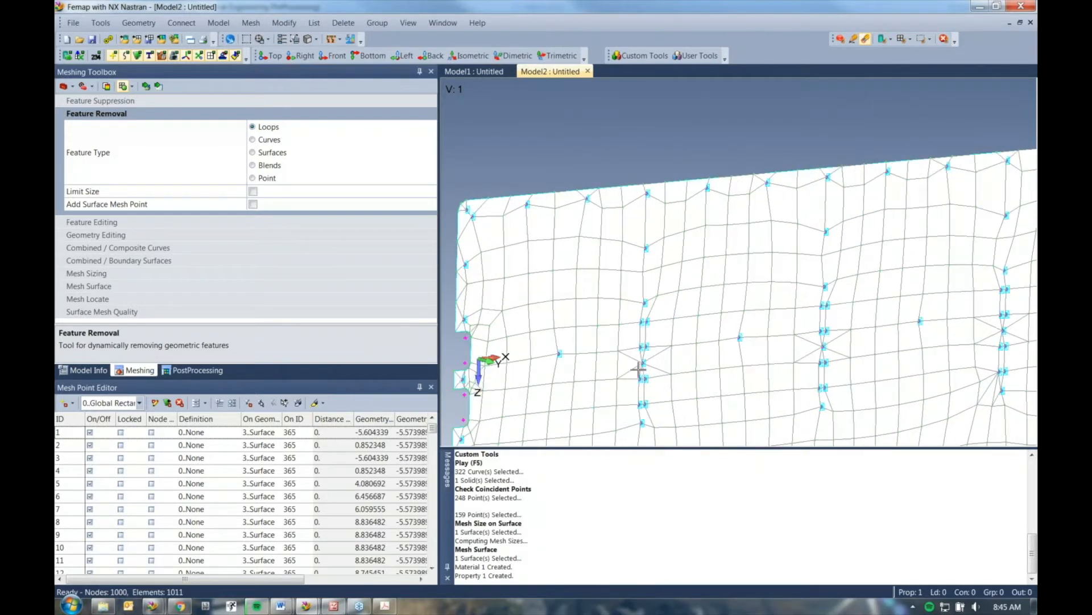
{"action": "middle_click_drag", "start_coordinate": [699, 278], "coordinate": [596, 201], "text": "ctrl"}
{"action": "scroll", "coordinate": [671, 154], "scroll_direction": "up", "scroll_amount": 2}
{"action": "middle_click_drag", "start_coordinate": [668, 179], "coordinate": [626, 262], "text": "ctrl"}
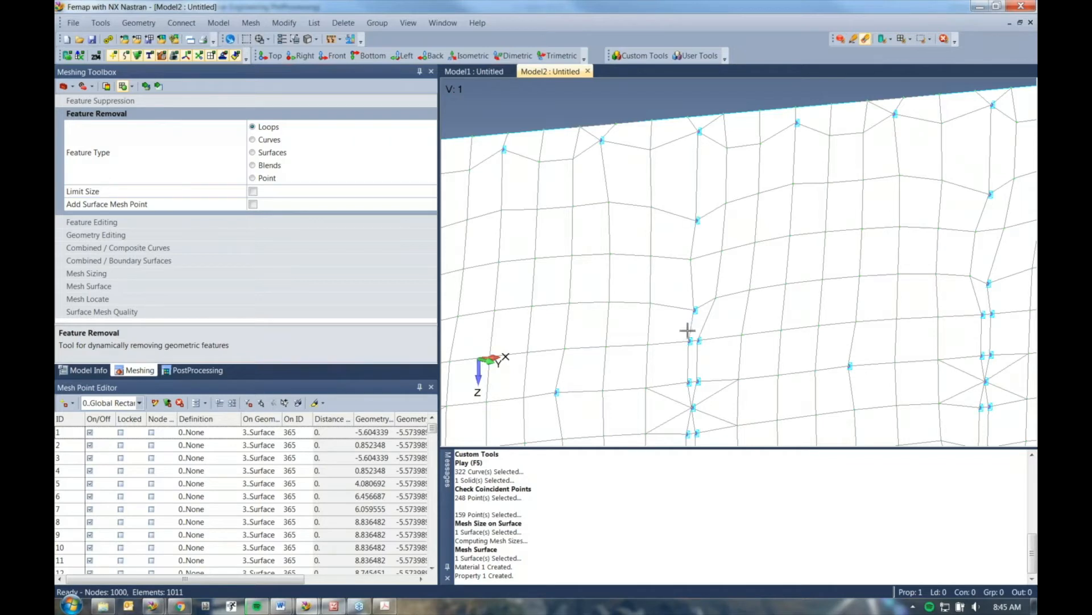
{"action": "scroll", "coordinate": [756, 370], "scroll_direction": "down", "scroll_amount": 1}
{"action": "scroll", "coordinate": [865, 355], "scroll_direction": "down", "scroll_amount": 5}
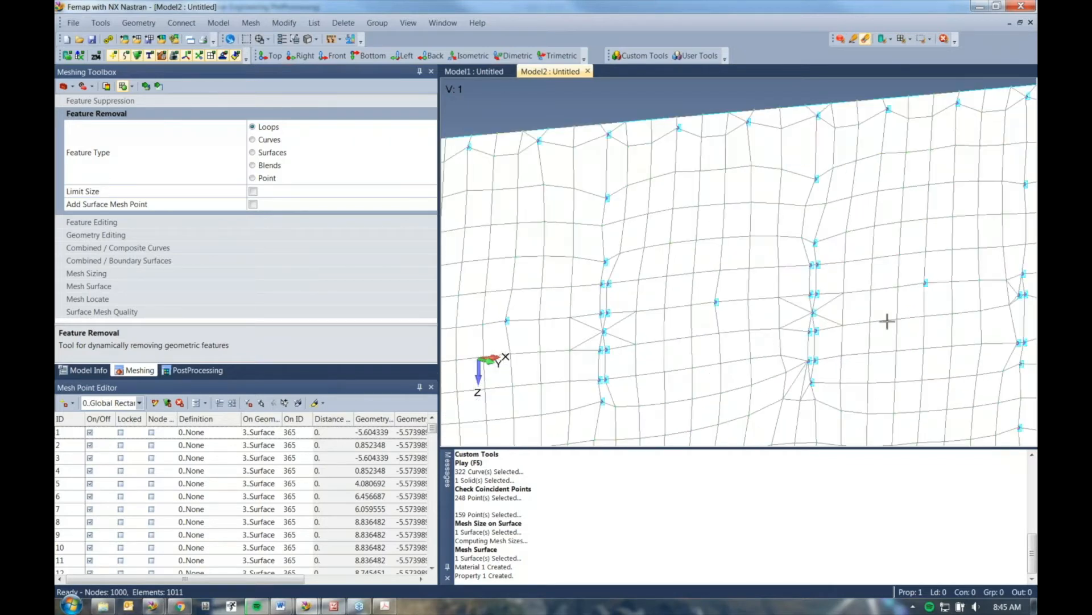
{"action": "middle_click_drag", "start_coordinate": [800, 281], "coordinate": [785, 251], "text": "ctrl"}
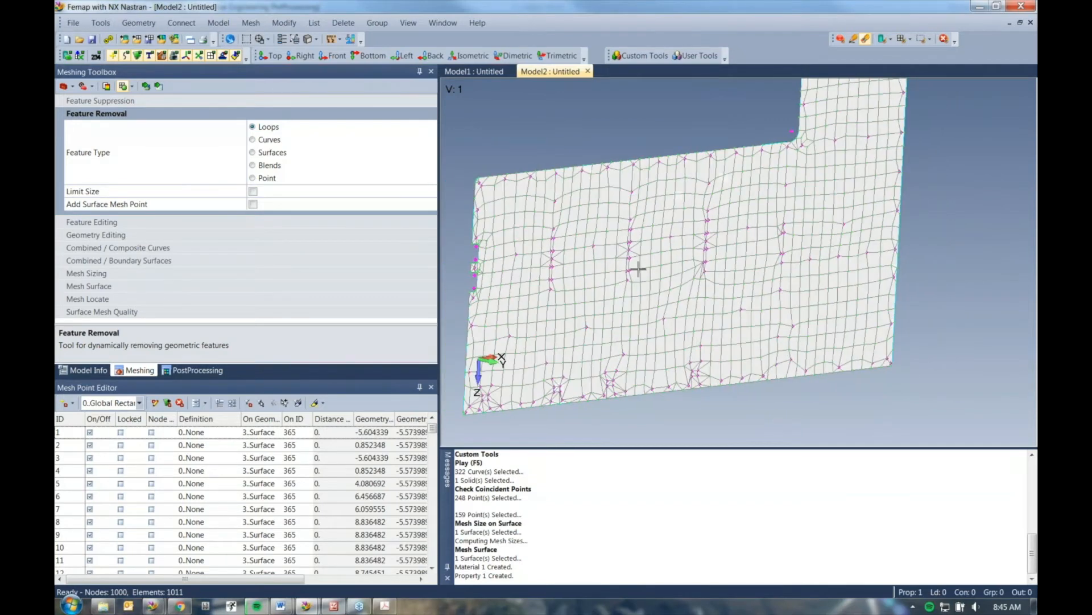
{"action": "scroll", "coordinate": [647, 238], "scroll_direction": "down", "scroll_amount": 2}
{"action": "middle_click_drag", "start_coordinate": [647, 237], "coordinate": [693, 283], "text": "ctrl"}
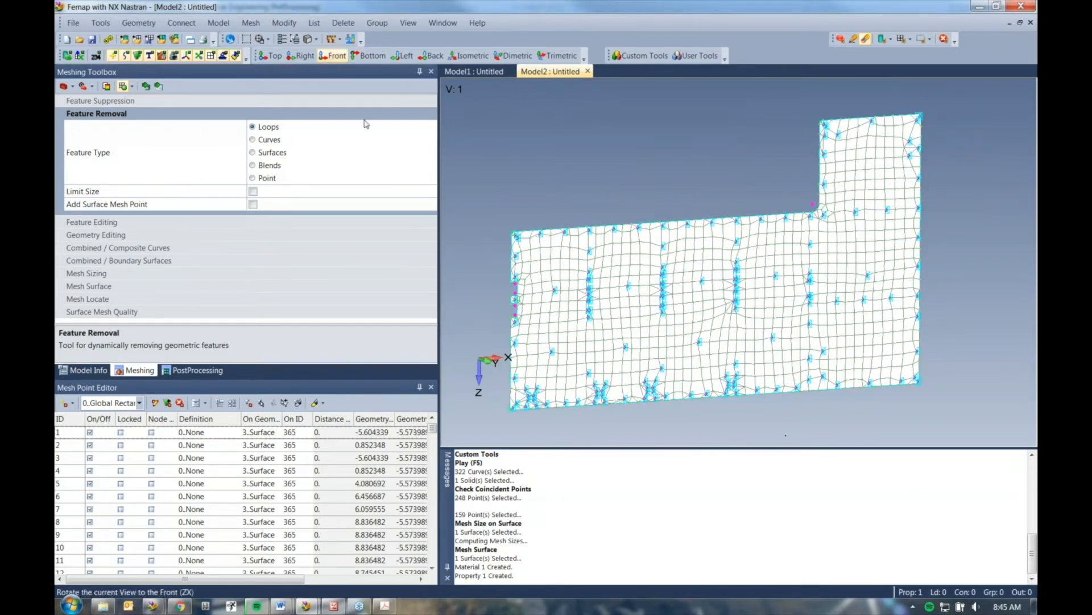
- Use Mesh Sizing with Size Curve(s) and Increase by 1 element to refine the board's long upper edge and remesh the surface
{"action": "left_click", "coordinate": [95, 274]}
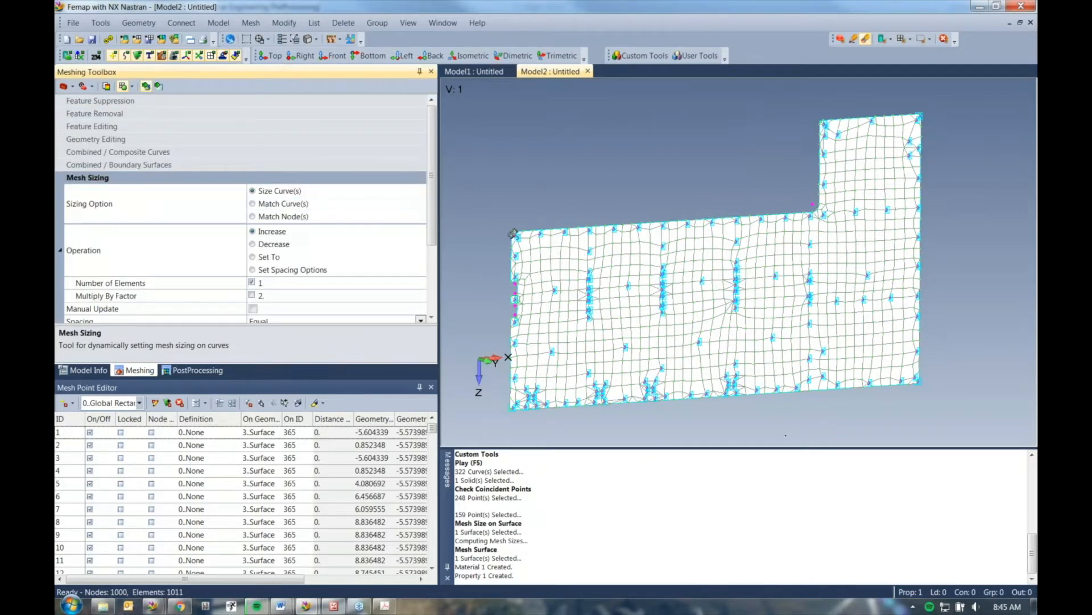
{"action": "left_click", "coordinate": [663, 223]}
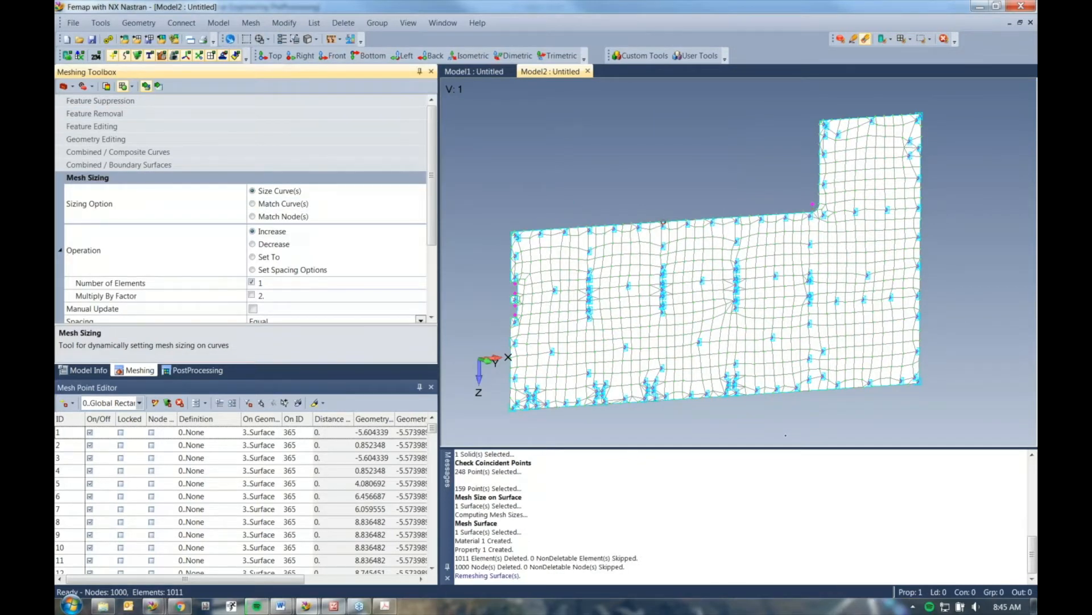
{"action": "middle_click_drag", "start_coordinate": [738, 209], "coordinate": [641, 497], "text": "shift"}
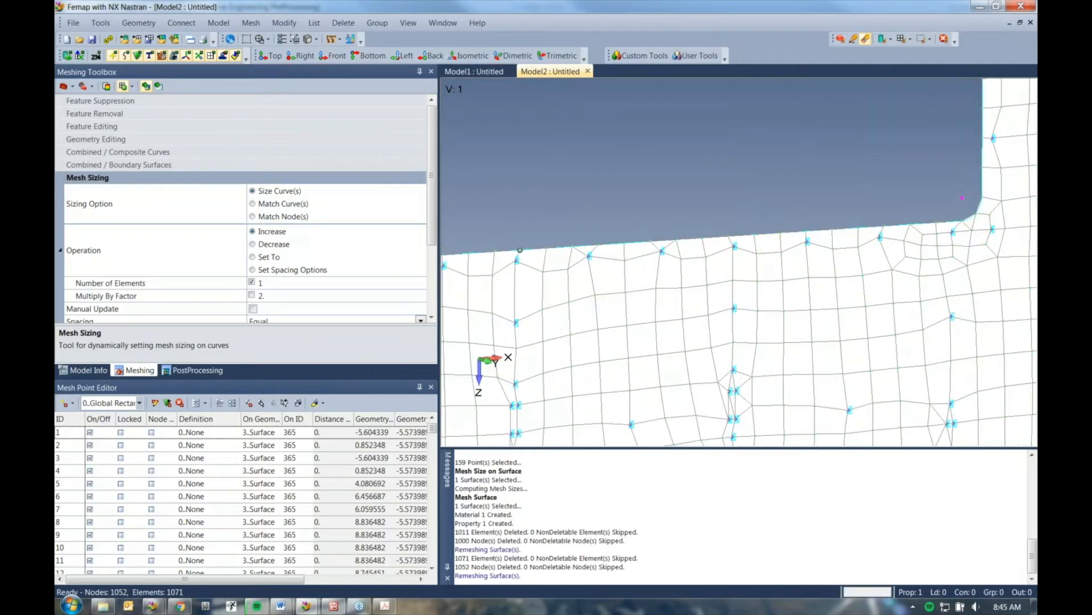
{"action": "left_click", "coordinate": [588, 257]}
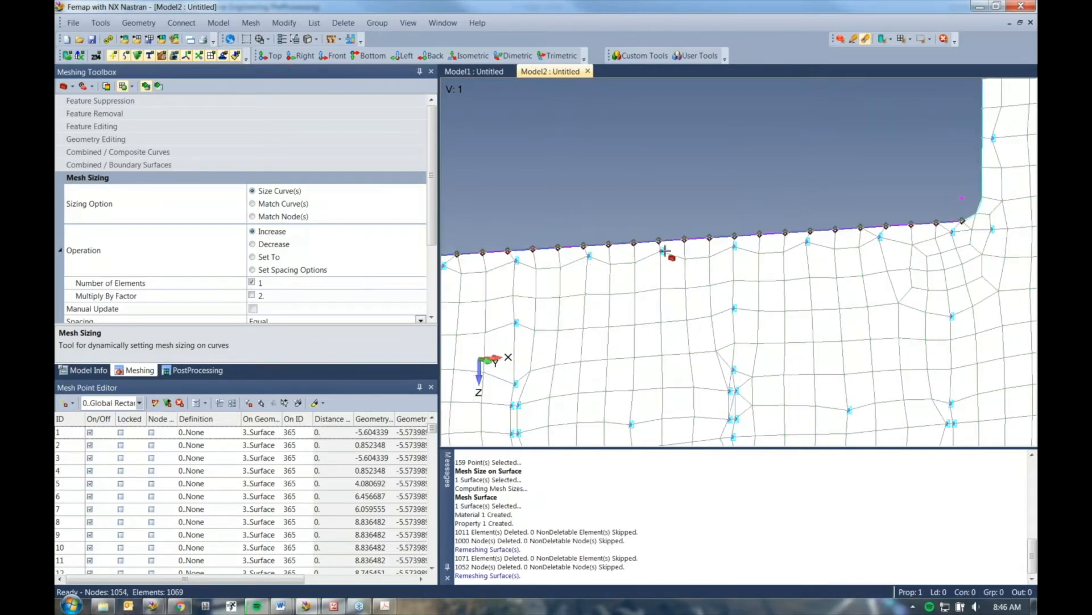
{"action": "middle_click_drag", "start_coordinate": [855, 353], "coordinate": [876, 203], "text": "shift"}
{"action": "scroll", "coordinate": [780, 234], "scroll_direction": "down", "scroll_amount": 5}
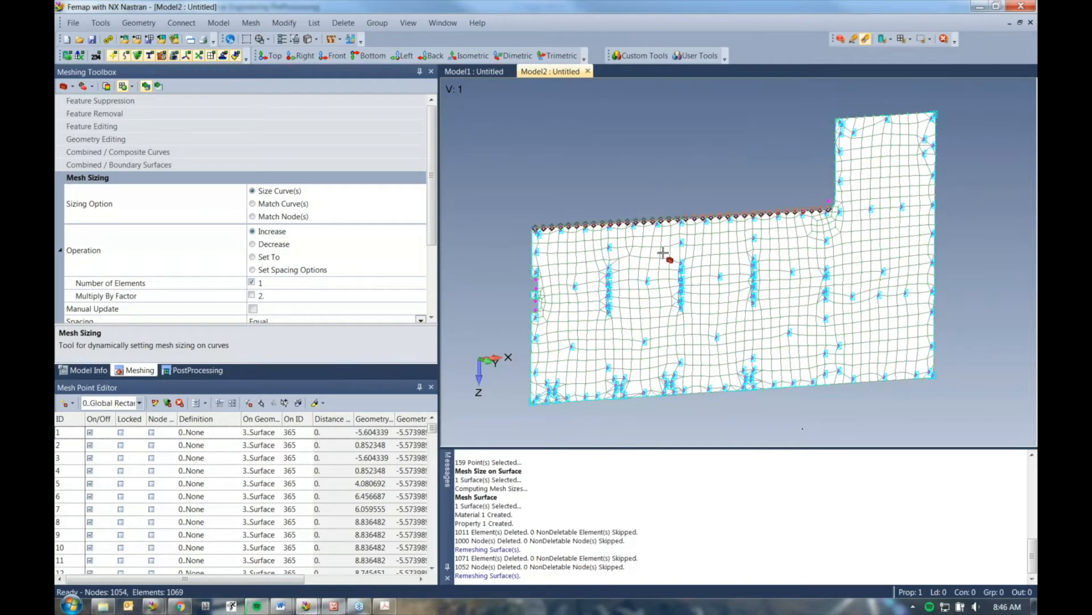
- Turn on the mesh point labels in the view for the closely spaced points inside the board
{"action": "scroll", "coordinate": [653, 297], "scroll_direction": "up", "scroll_amount": 3}
{"action": "scroll", "coordinate": [663, 297], "scroll_direction": "up", "scroll_amount": 3}
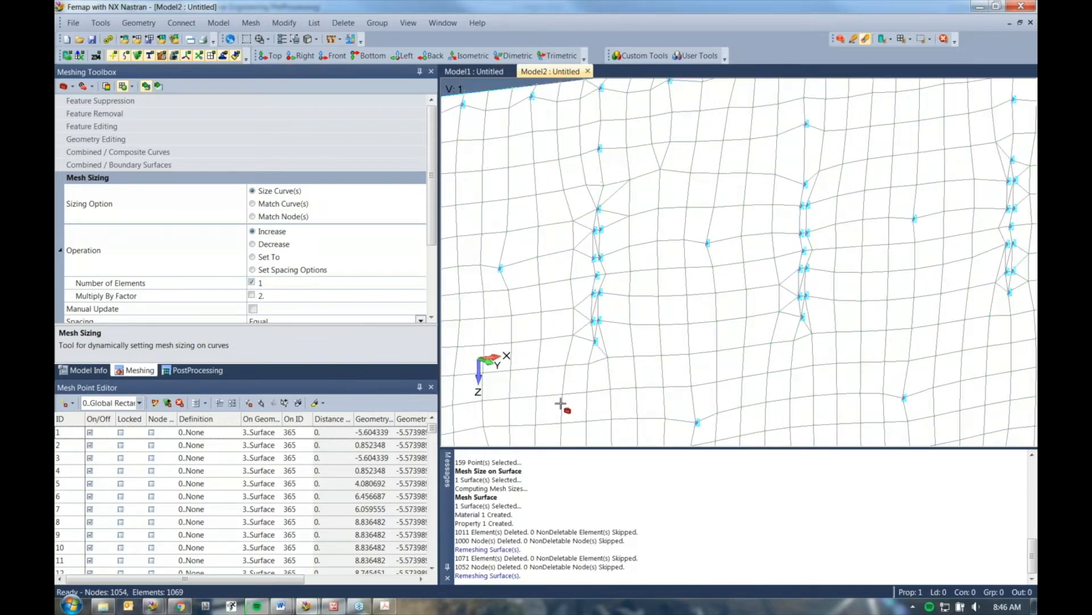
{"action": "key", "text": "ctrl+q"}
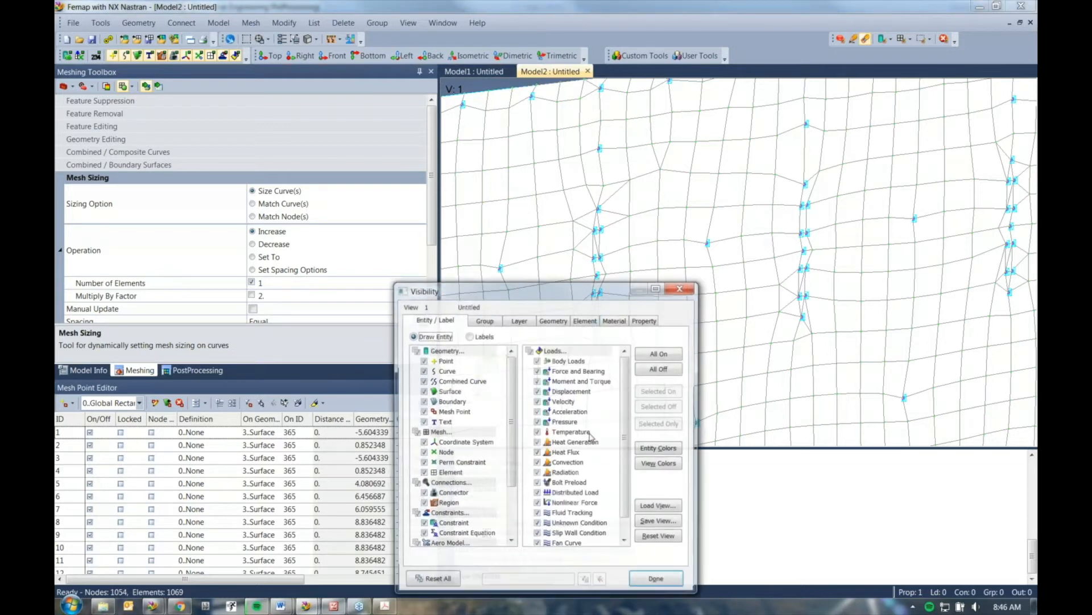
{"action": "left_click", "coordinate": [469, 336]}
{"action": "left_click", "coordinate": [423, 412]}
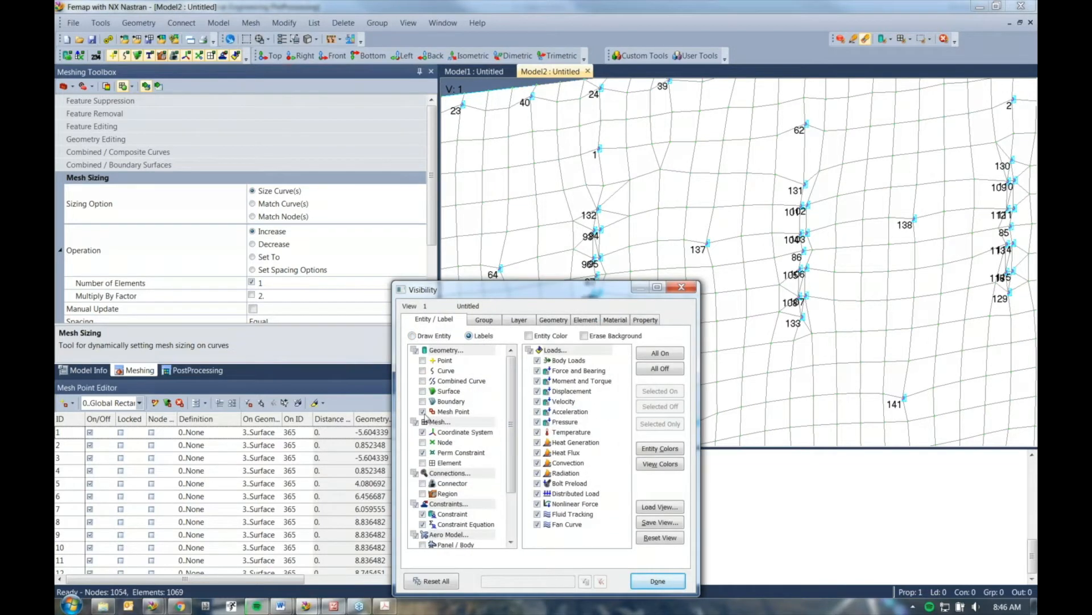
{"action": "left_click", "coordinate": [657, 581]}
{"action": "scroll", "coordinate": [631, 242], "scroll_direction": "up", "scroll_amount": 4}
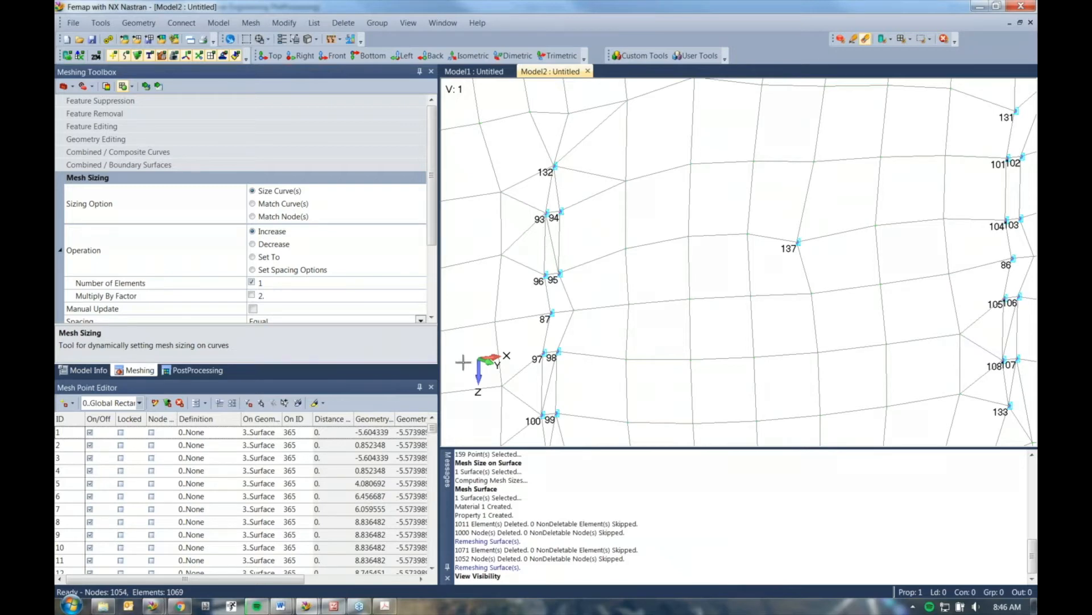
- Find mesh points 93 and 94 in the Mesh Point Editor and turn both of them off
{"action": "left_click_drag", "start_coordinate": [434, 431], "coordinate": [436, 519]}
{"action": "left_click", "coordinate": [432, 419]}
{"action": "left_click", "coordinate": [433, 419]}
{"action": "left_click", "coordinate": [432, 419]}
{"action": "left_click", "coordinate": [432, 418]}
{"action": "left_click", "coordinate": [433, 419]}
{"action": "left_click", "coordinate": [433, 419]}
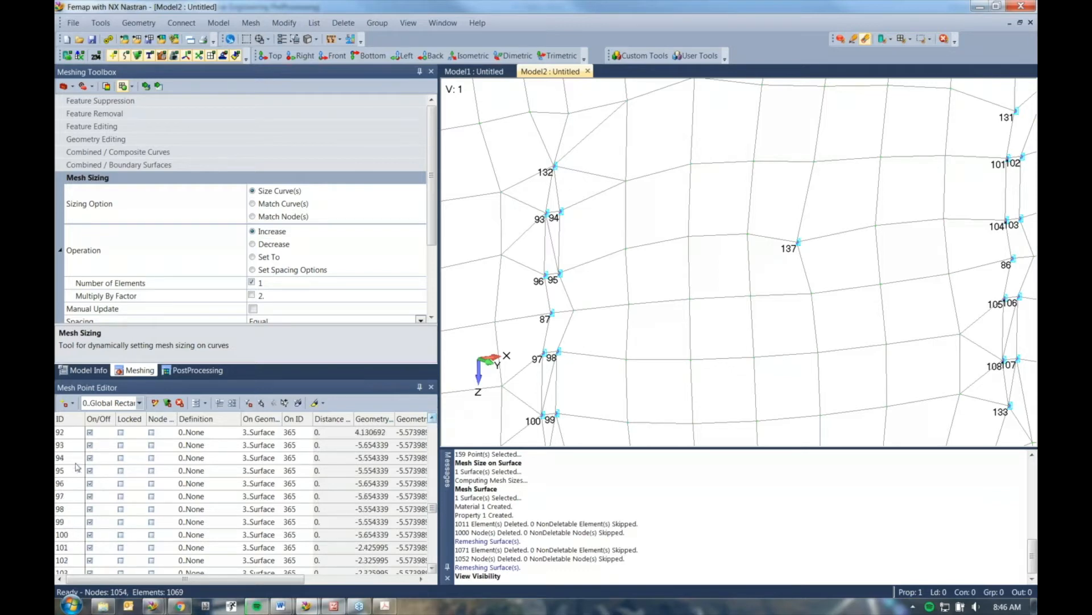
{"action": "left_click", "coordinate": [90, 444]}
{"action": "left_click", "coordinate": [89, 458]}
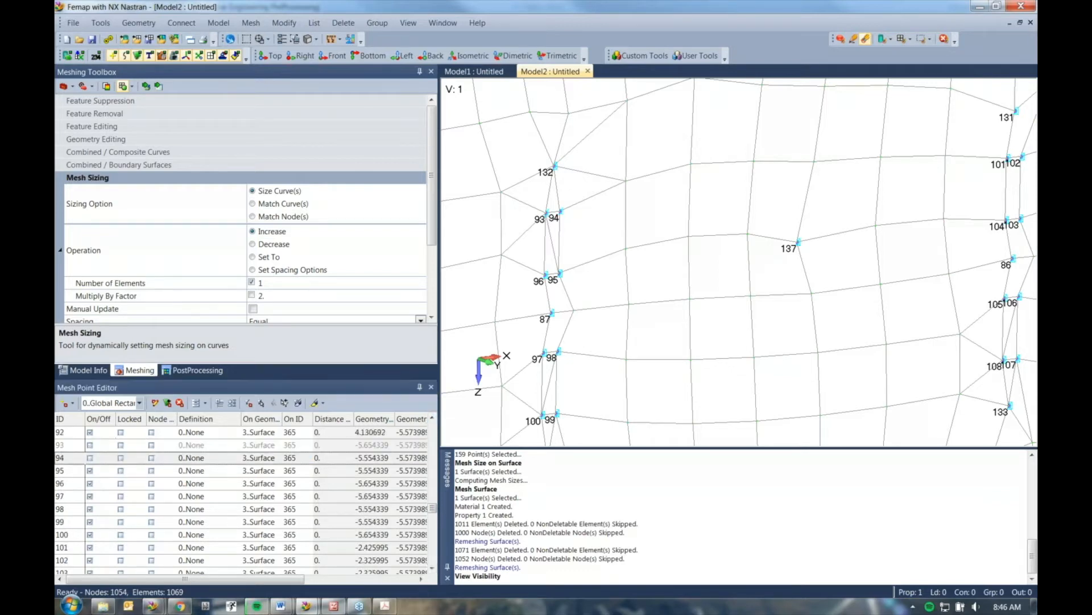
- Turn off mesh points 95 and 96 in the Mesh Point Editor and remesh the board's surface
{"action": "left_click", "coordinate": [89, 471]}
{"action": "left_click", "coordinate": [89, 483]}
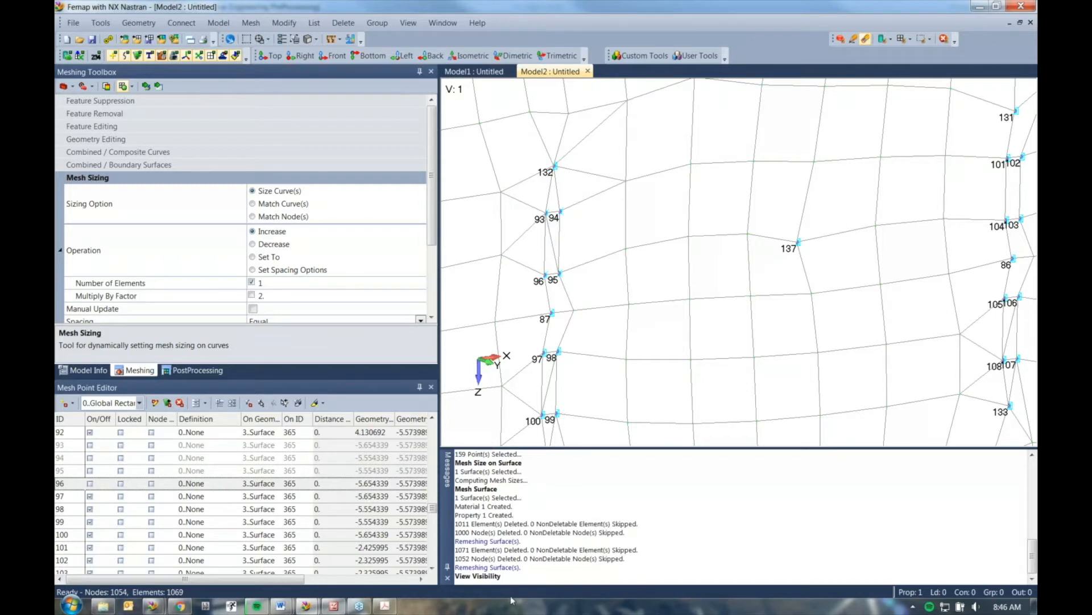
{"action": "left_click", "coordinate": [251, 22]}
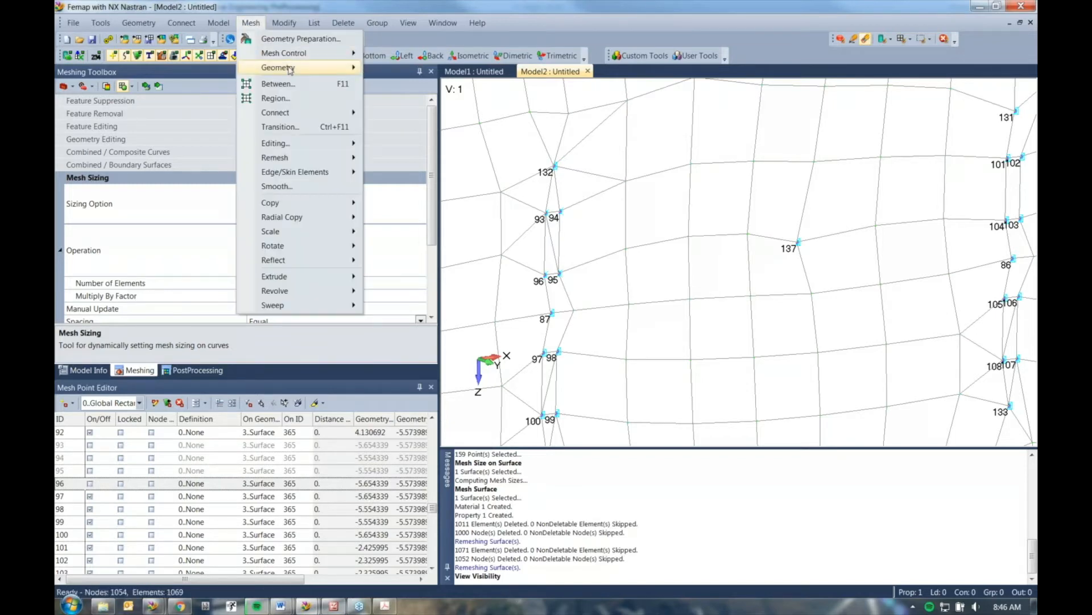
{"action": "mouse_move", "coordinate": [307, 72]}
{"action": "left_click", "coordinate": [402, 102]}
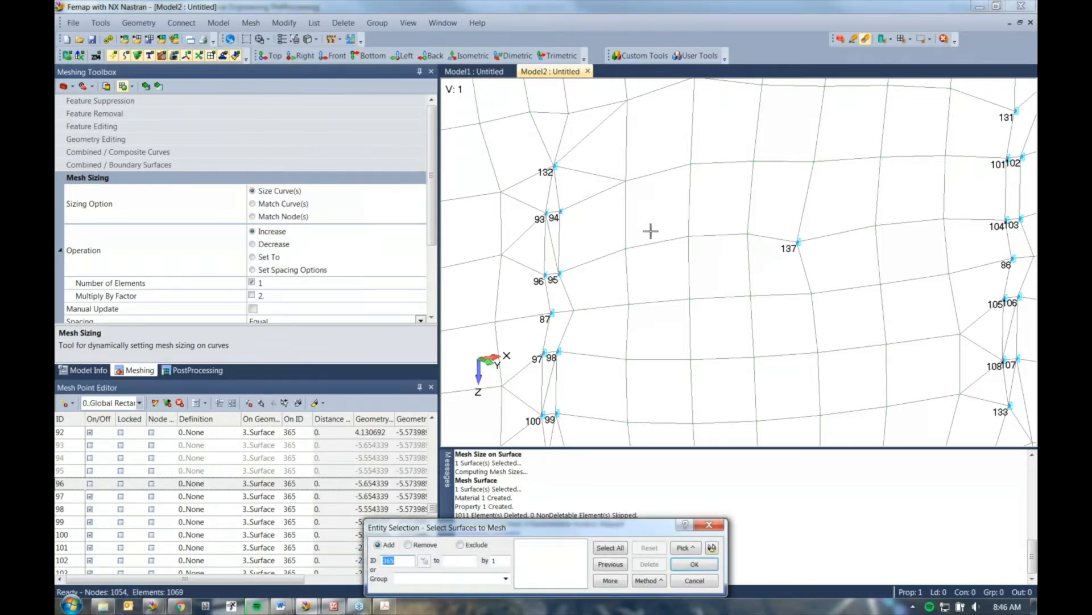
{"action": "left_click", "coordinate": [650, 230]}
{"action": "left_click", "coordinate": [562, 349]}
{"action": "left_click", "coordinate": [629, 582]}
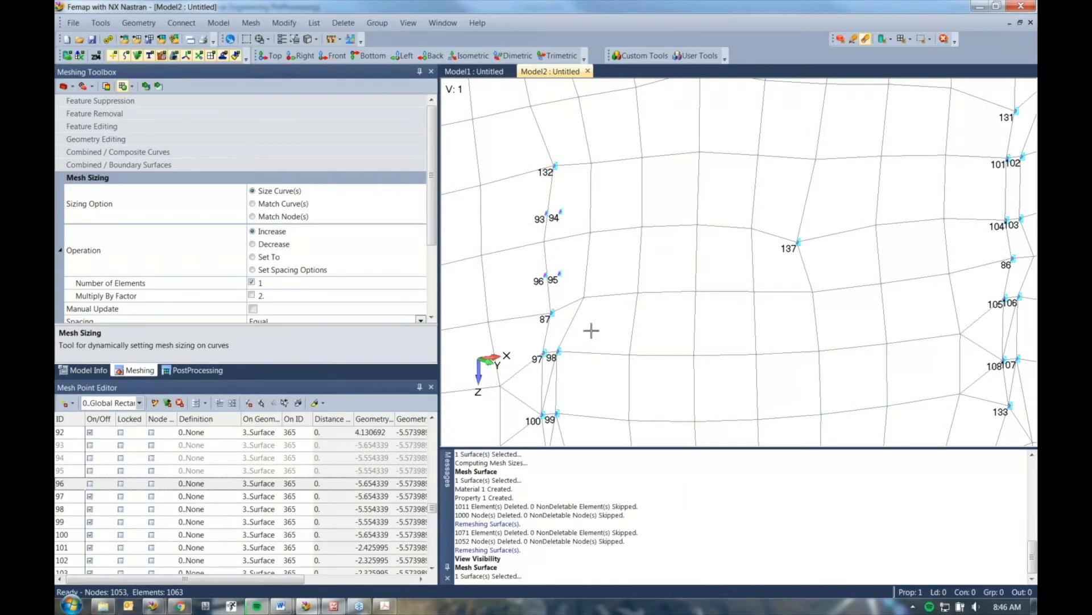
- Review the remeshed board around the disabled points and the Mesh Point Editor's options for adding, loading, saving and copying mesh points
{"action": "scroll", "coordinate": [654, 380], "scroll_direction": "down", "scroll_amount": 3}
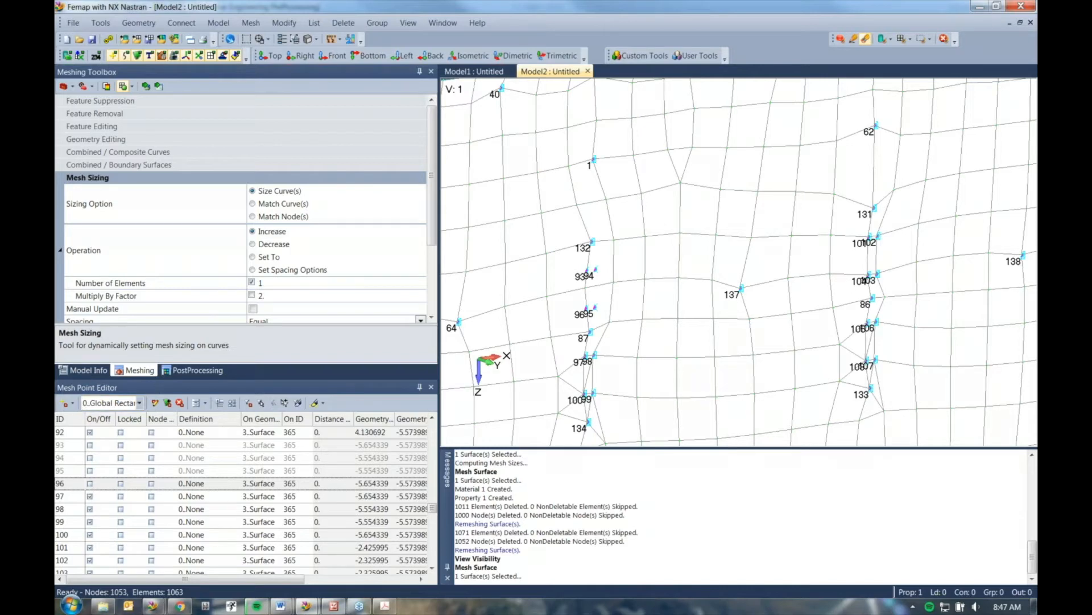
{"action": "scroll", "coordinate": [654, 234], "scroll_direction": "down", "scroll_amount": 5}
{"action": "scroll", "coordinate": [666, 272], "scroll_direction": "down", "scroll_amount": 2}
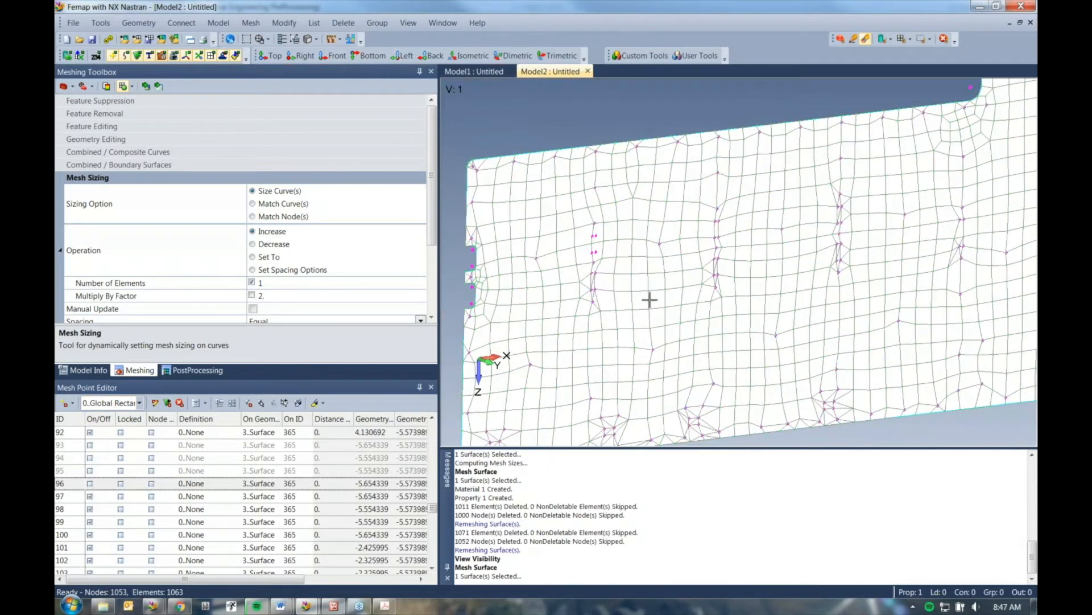
{"action": "left_click", "coordinate": [73, 403]}
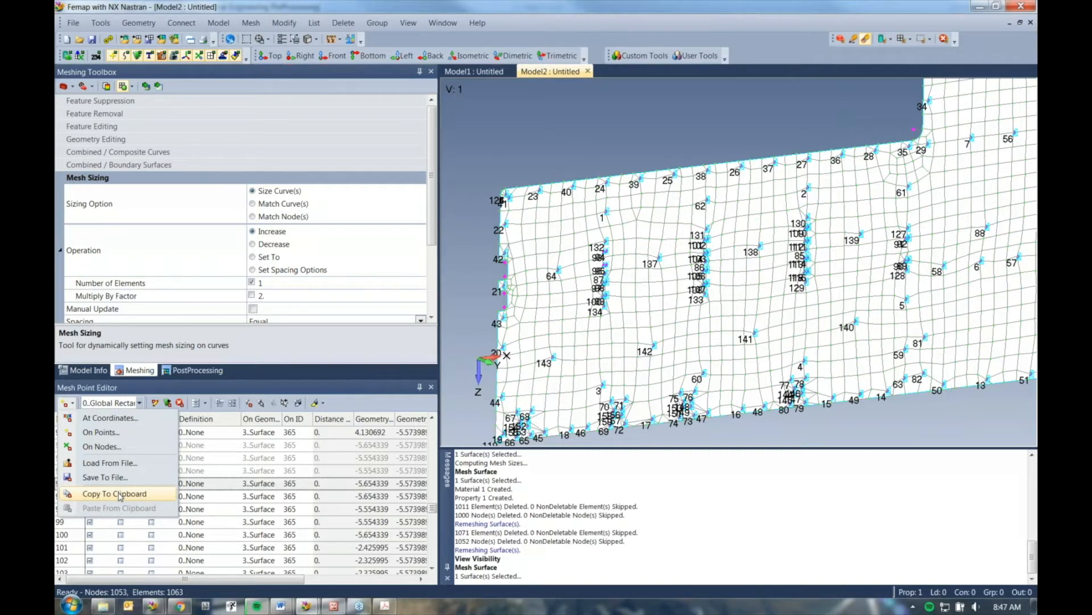
{"action": "scroll", "coordinate": [783, 289], "scroll_direction": "down", "scroll_amount": 2}
{"action": "middle_click_drag", "start_coordinate": [783, 288], "coordinate": [758, 305], "text": "ctrl"}
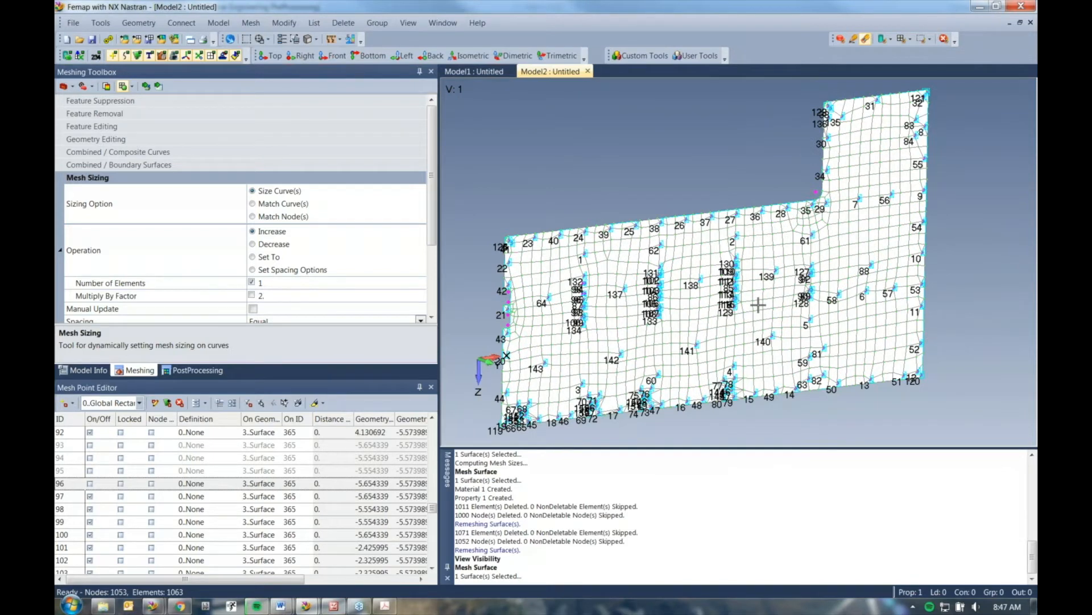
- Create a new model and import the geometry file Chasis.SLDPRT from the V12 Seminar folder
{"action": "left_click", "coordinate": [67, 40]}
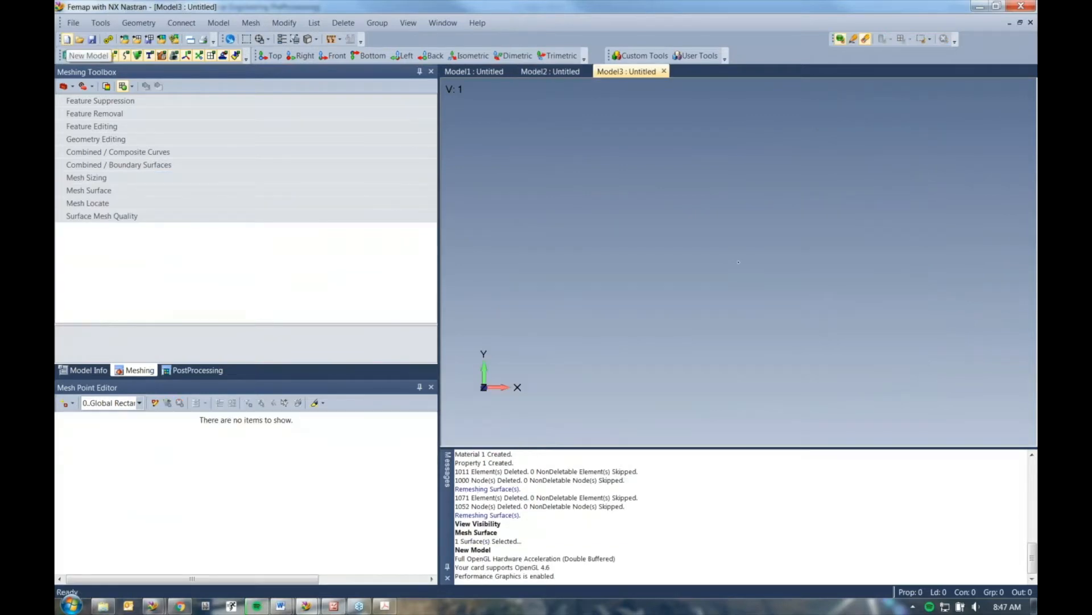
{"action": "left_click", "coordinate": [71, 26]}
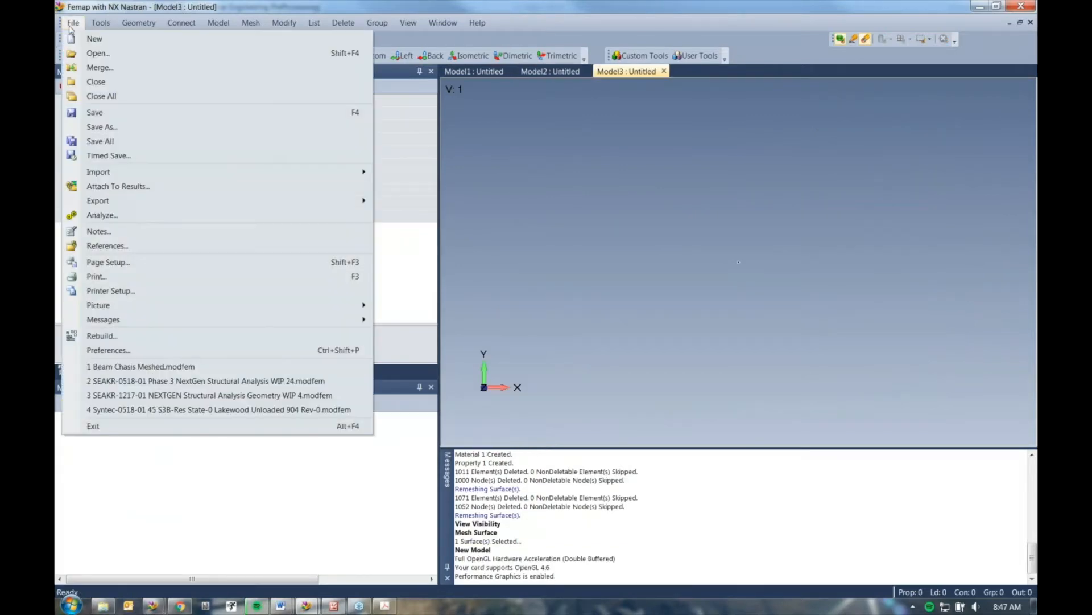
{"action": "mouse_move", "coordinate": [173, 171]}
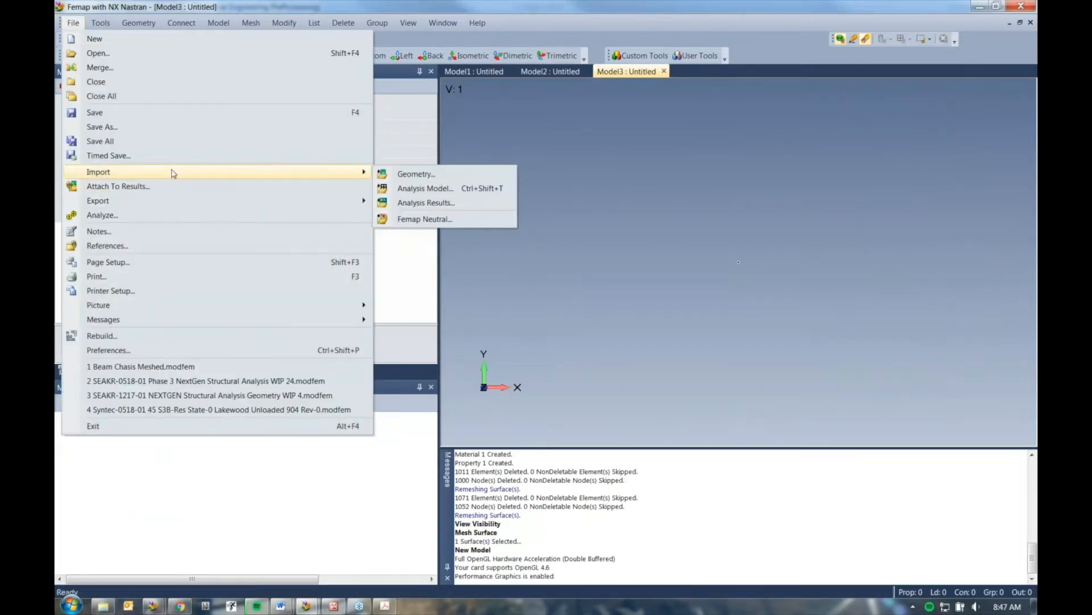
{"action": "left_click", "coordinate": [437, 177]}
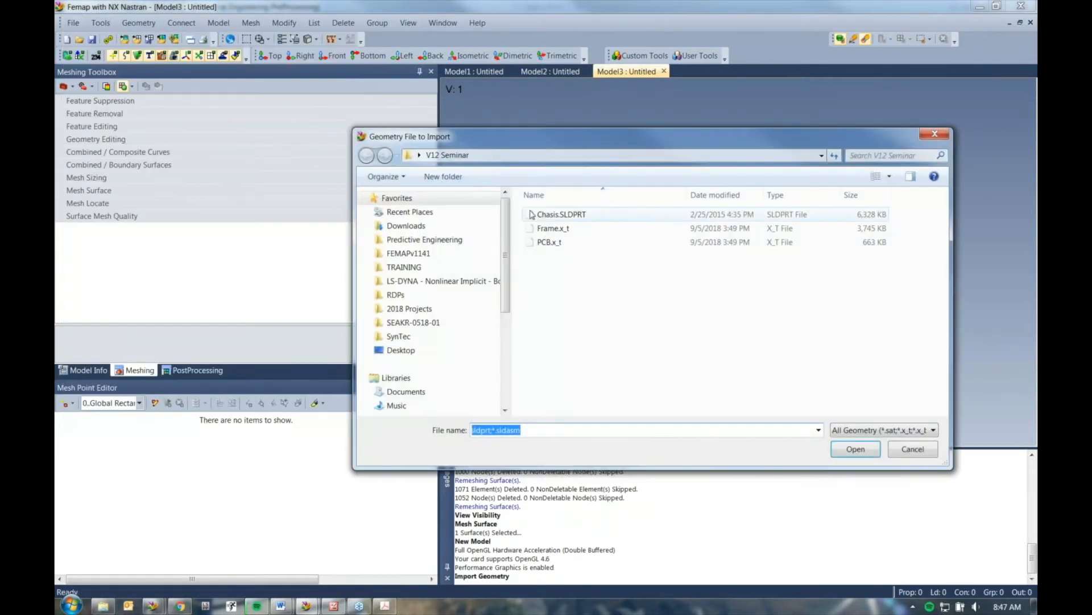
{"action": "double_click", "coordinate": [547, 215]}
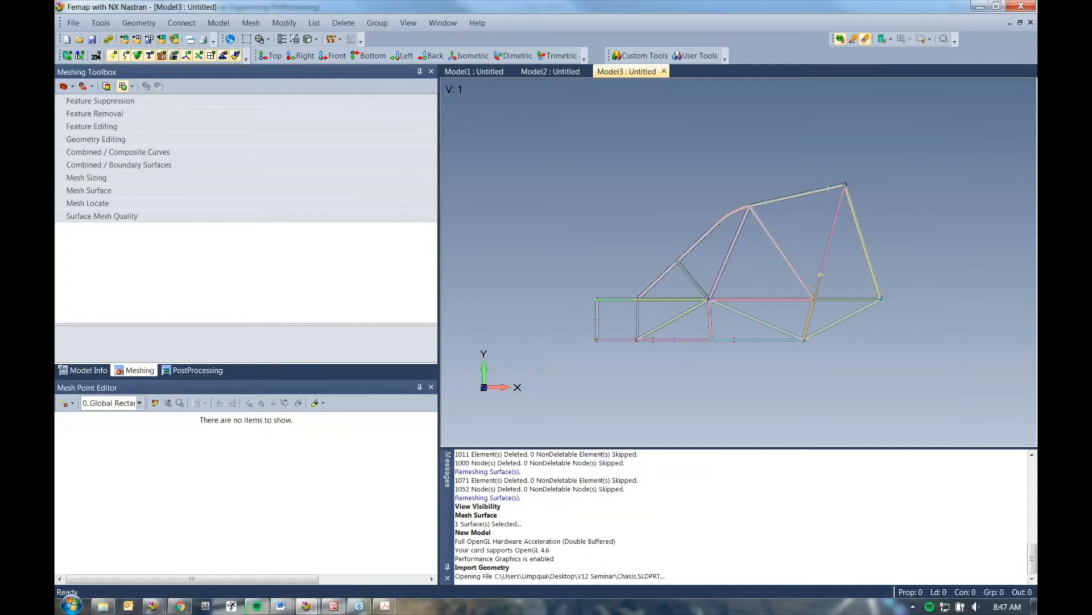
- Examine the imported tubular chassis up close, looking at the tube joints, the upper frame and the front box section
{"action": "middle_click_drag", "start_coordinate": [591, 292], "coordinate": [688, 382]}
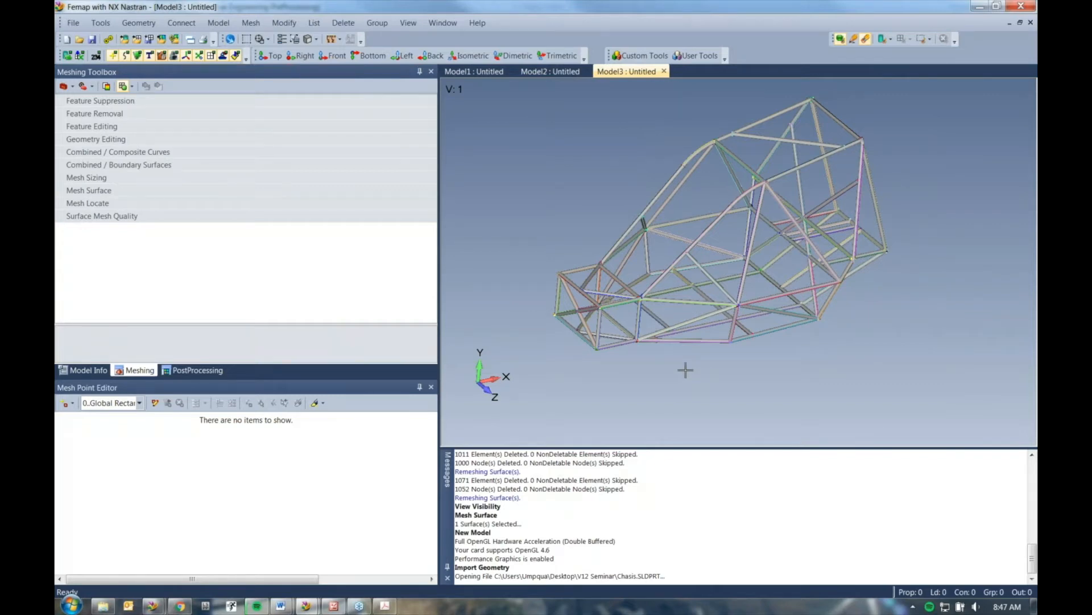
{"action": "scroll", "coordinate": [789, 163], "scroll_direction": "up", "scroll_amount": 5}
{"action": "scroll", "coordinate": [739, 242], "scroll_direction": "up", "scroll_amount": 6}
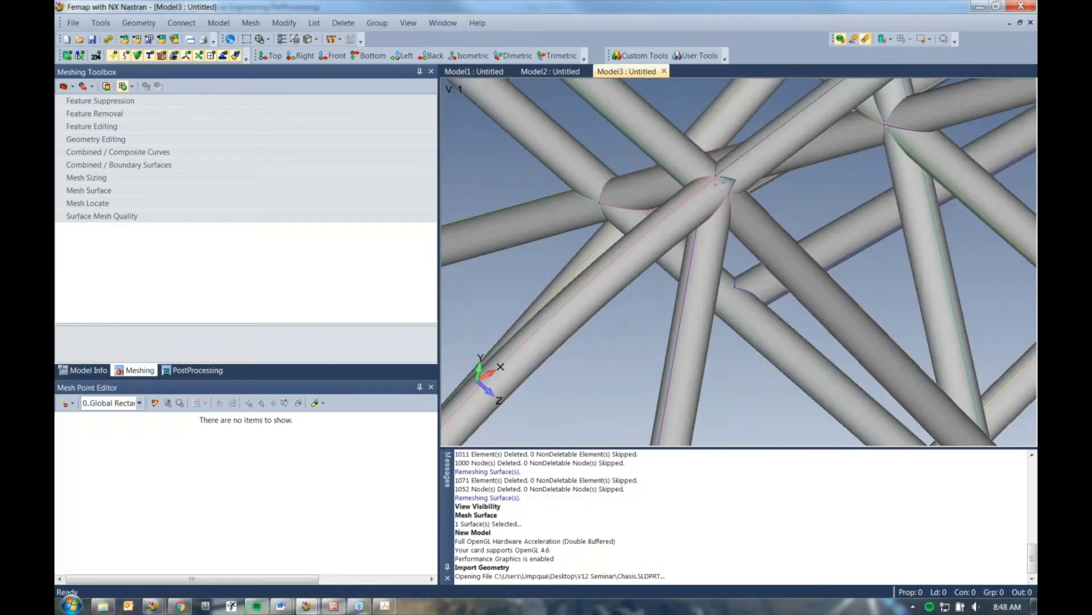
{"action": "scroll", "coordinate": [751, 255], "scroll_direction": "down", "scroll_amount": 5}
{"action": "scroll", "coordinate": [747, 311], "scroll_direction": "down", "scroll_amount": 3}
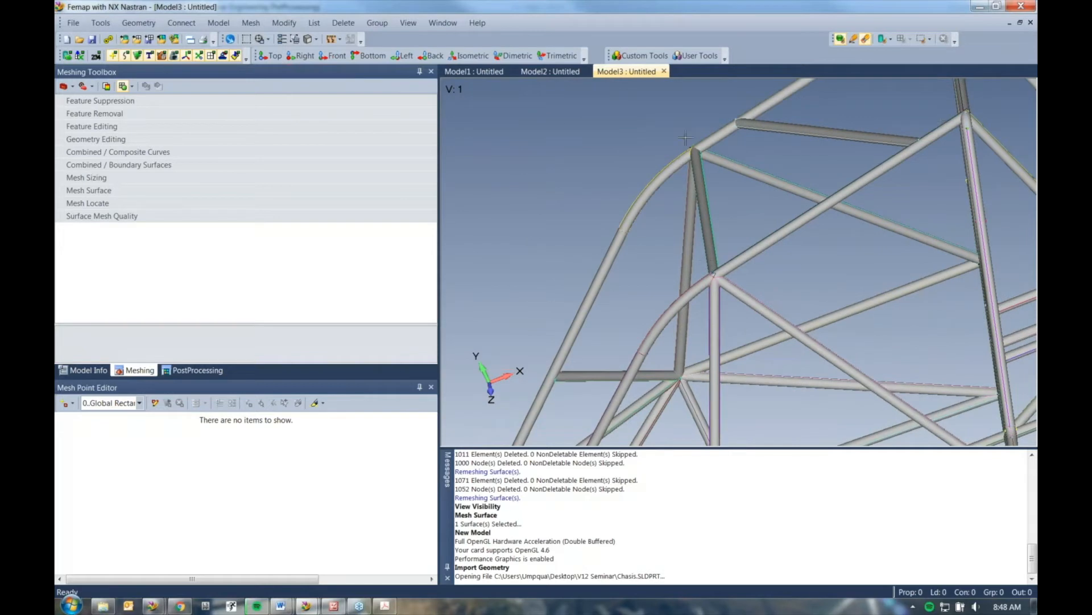
{"action": "scroll", "coordinate": [722, 239], "scroll_direction": "down", "scroll_amount": 4}
{"action": "middle_click_drag", "start_coordinate": [756, 292], "coordinate": [780, 274], "text": "ctrl"}
{"action": "scroll", "coordinate": [780, 274], "scroll_direction": "up", "scroll_amount": 2}
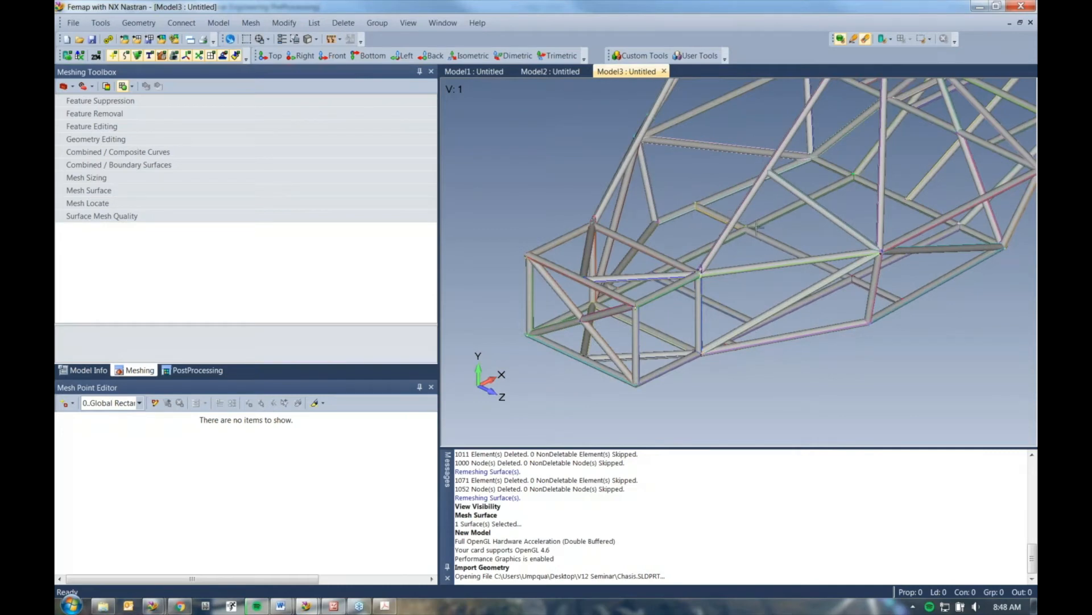
{"action": "scroll", "coordinate": [814, 407], "scroll_direction": "down", "scroll_amount": 3}
{"action": "middle_click_drag", "start_coordinate": [782, 354], "coordinate": [734, 299]}
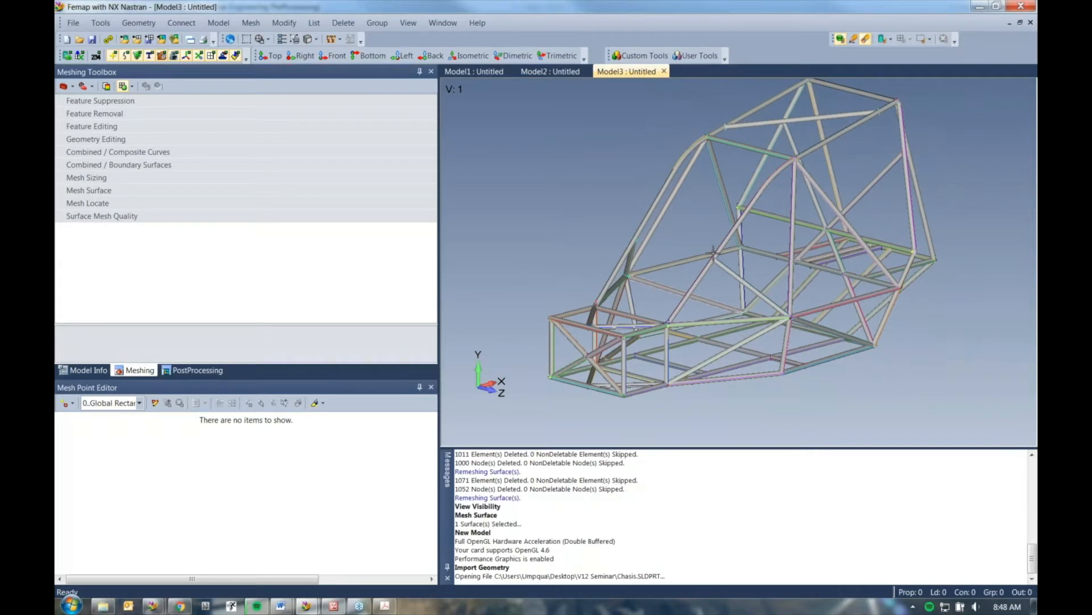
- Set up Curve - Centerline extraction from solids, loading AISI 4340 Steel as the material and applying it to all geometry
{"action": "left_click", "coordinate": [136, 28]}
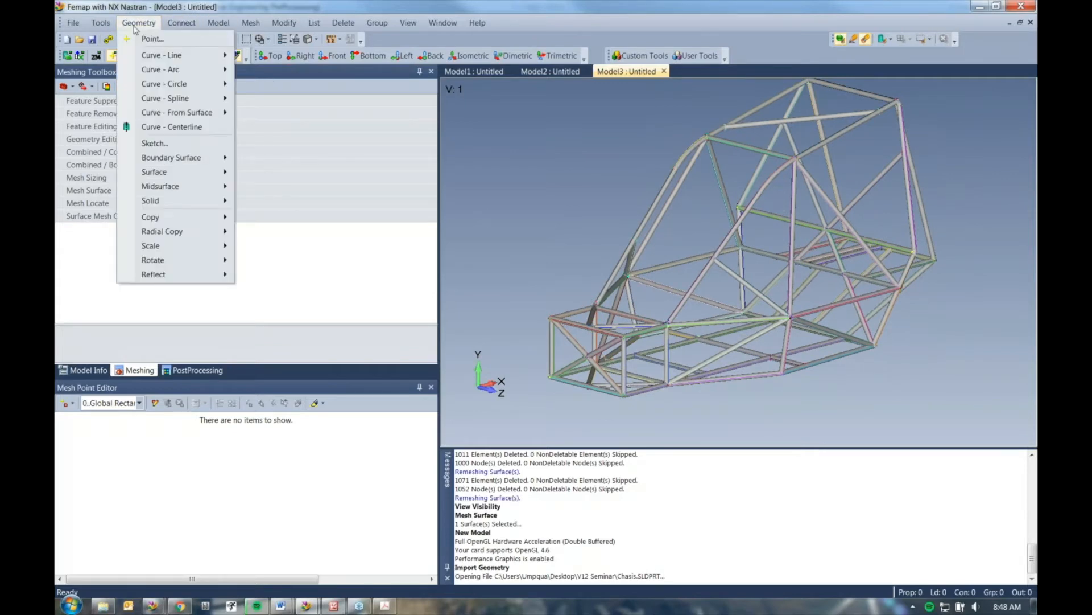
{"action": "left_click", "coordinate": [168, 127]}
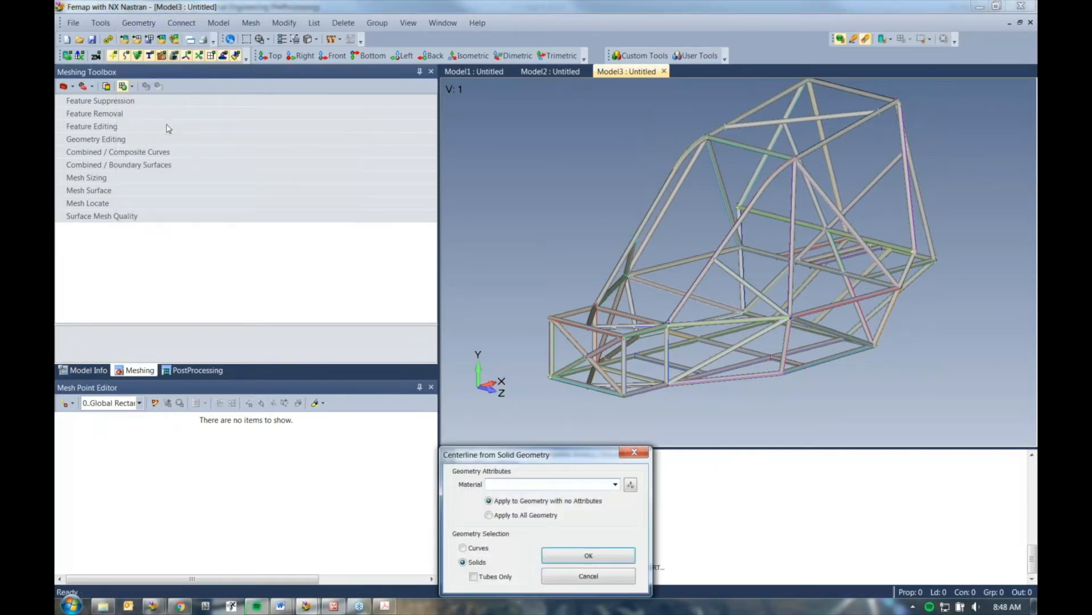
{"action": "left_click_drag", "start_coordinate": [527, 457], "coordinate": [395, 161]}
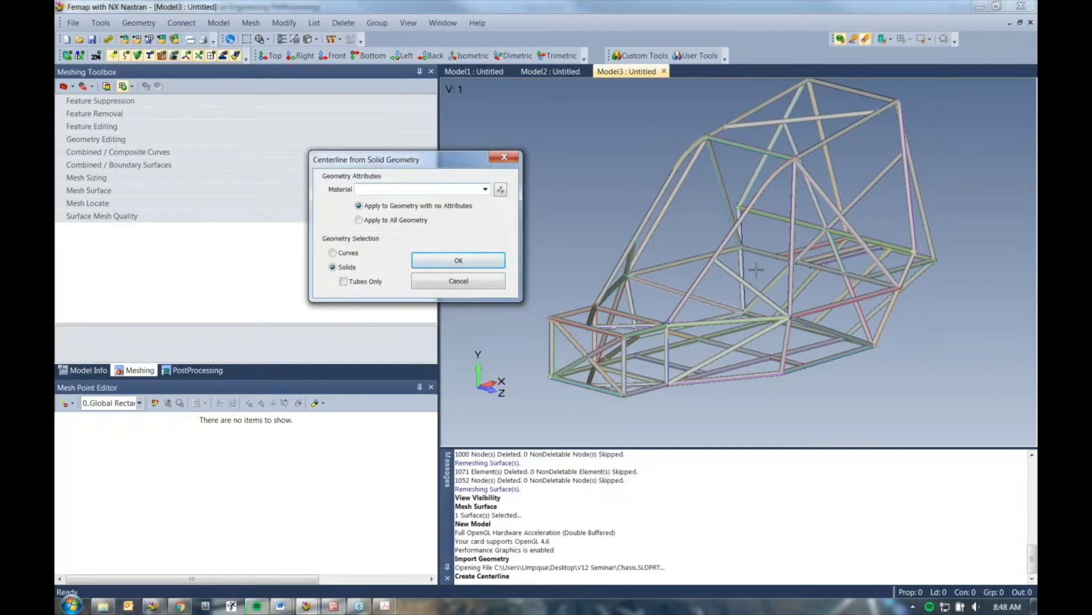
{"action": "left_click", "coordinate": [407, 222]}
{"action": "left_click", "coordinate": [500, 189]}
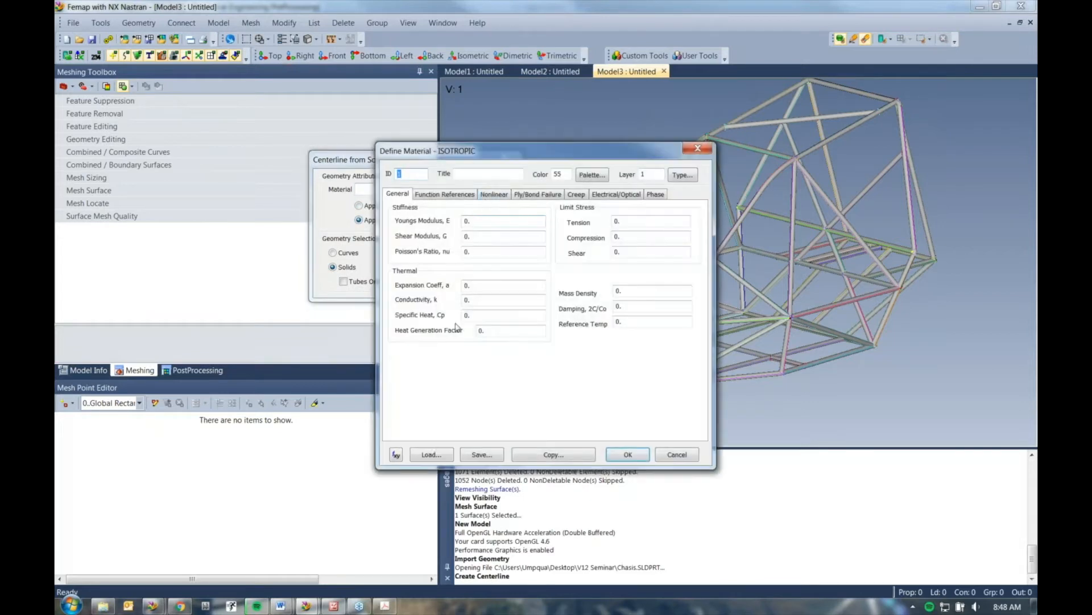
{"action": "left_click", "coordinate": [428, 455]}
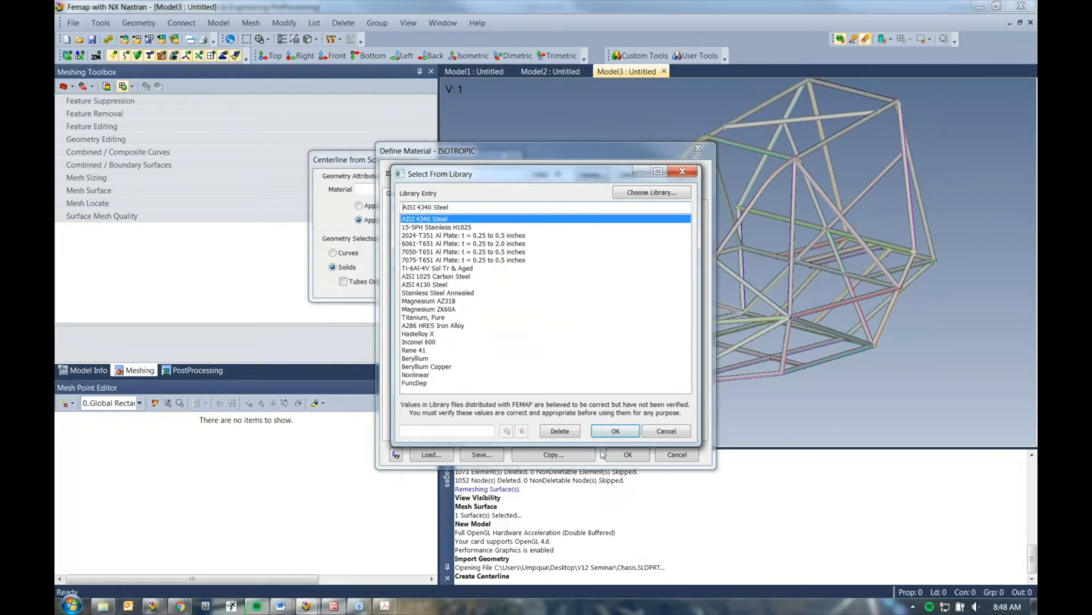
{"action": "left_click", "coordinate": [615, 431]}
{"action": "left_click", "coordinate": [628, 454]}
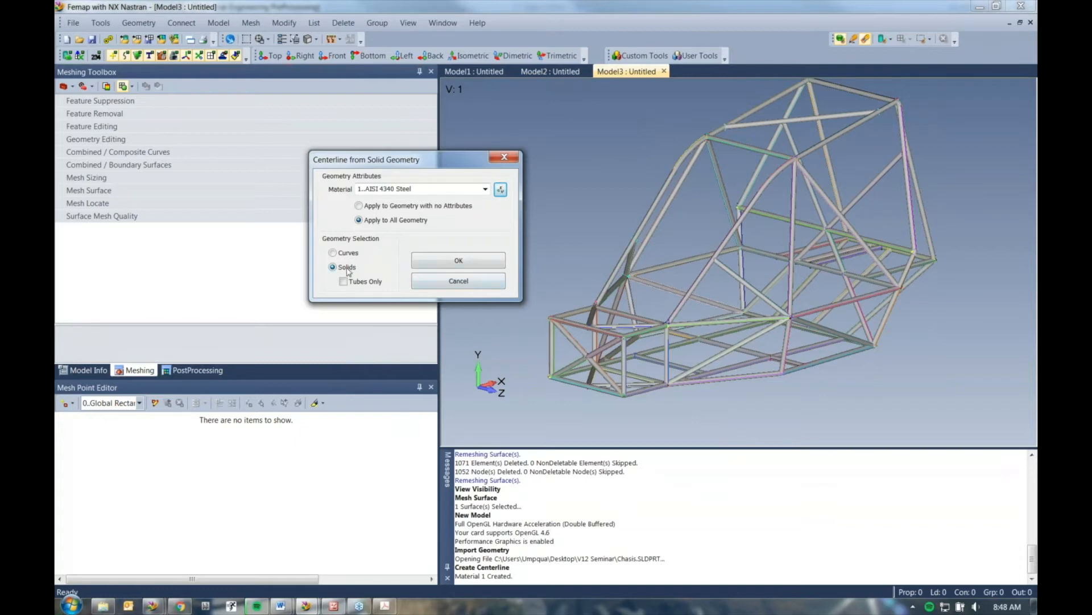
- Extract centerlines from all the chassis solids, then exit the centerline command
{"action": "left_click", "coordinate": [459, 261]}
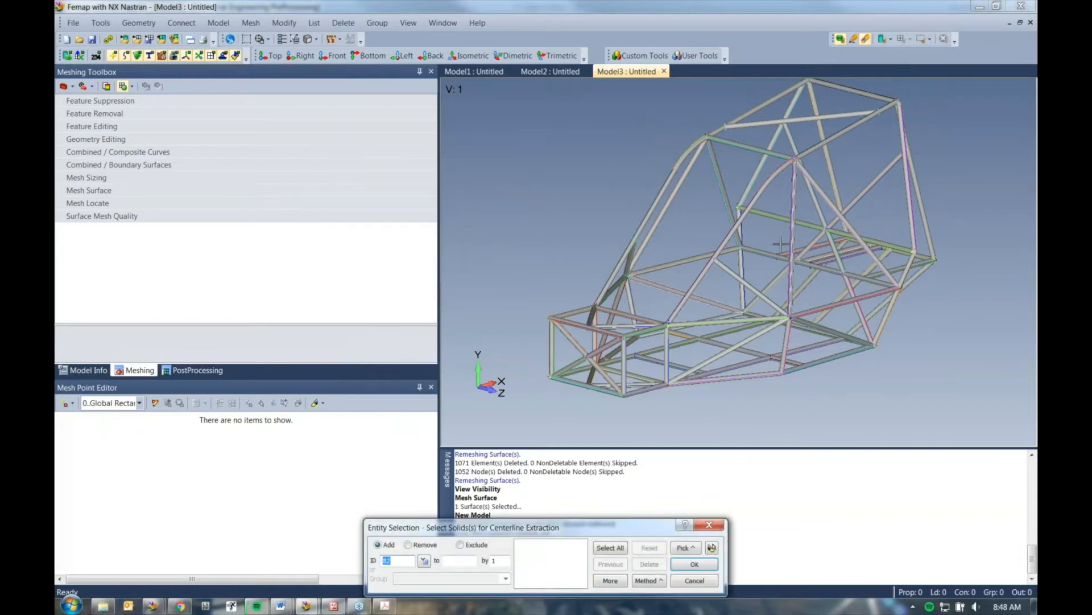
{"action": "scroll", "coordinate": [640, 138], "scroll_direction": "down", "scroll_amount": 3}
{"action": "left_click_drag", "start_coordinate": [670, 254], "coordinate": [824, 359]}
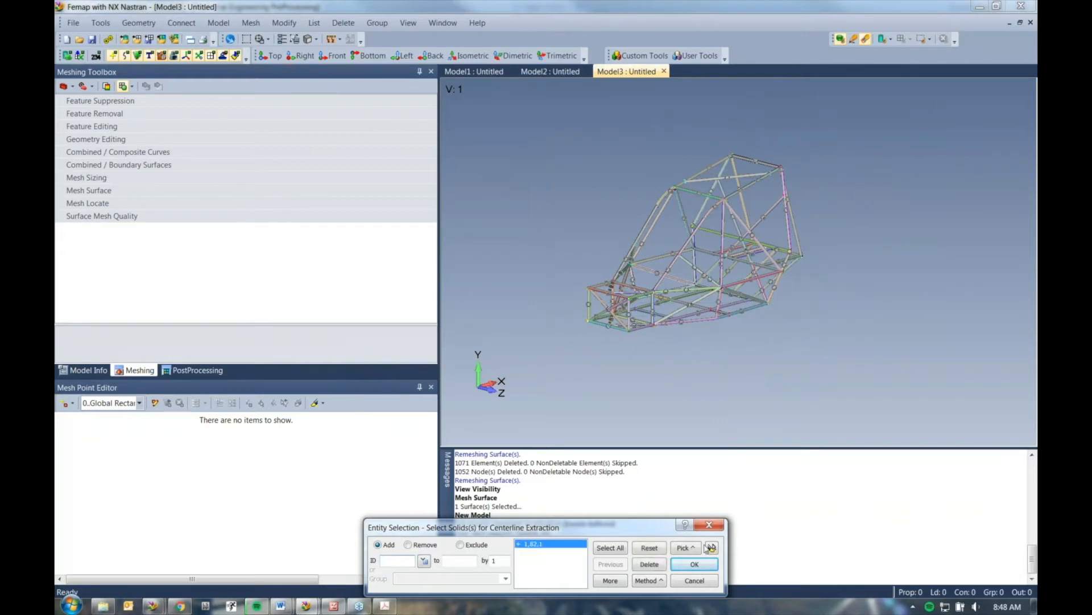
{"action": "left_click", "coordinate": [704, 564]}
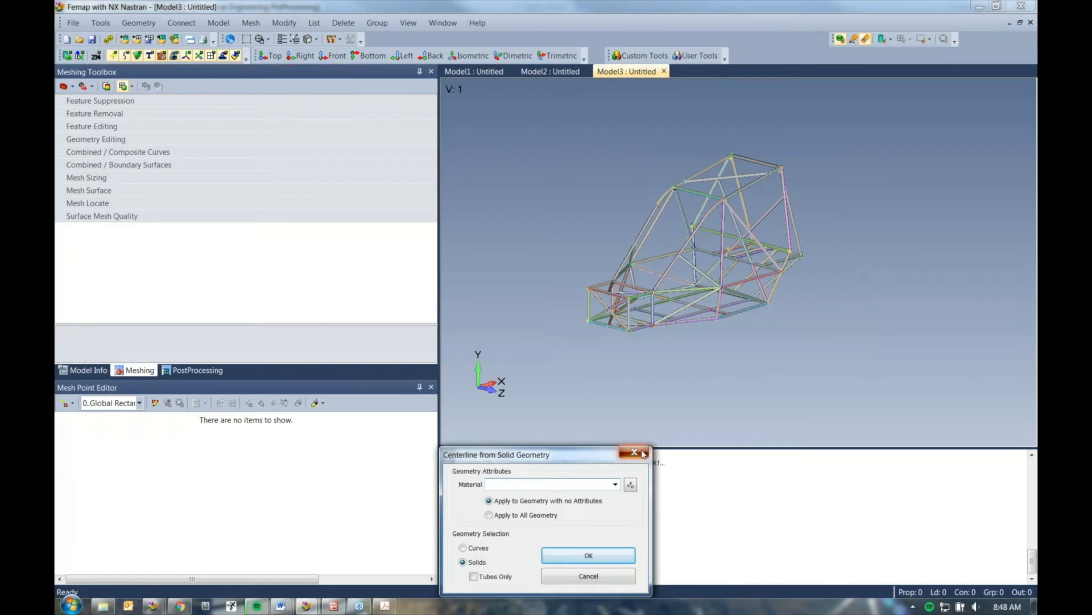
{"action": "left_click", "coordinate": [634, 452]}
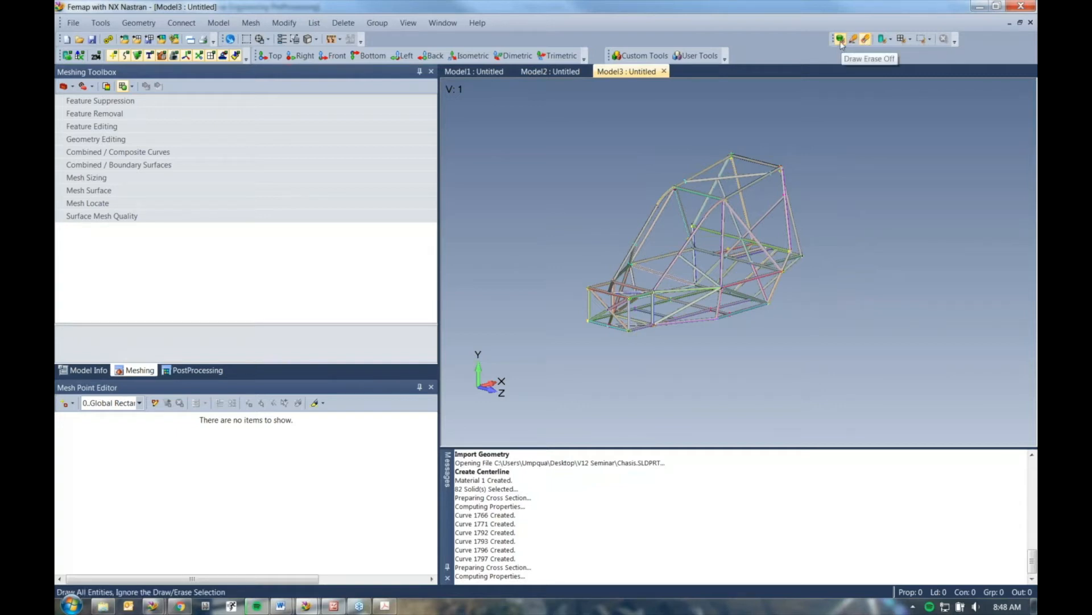
- Erase all the chassis solids from the view so only the centerline curves are displayed
{"action": "left_click", "coordinate": [881, 40]}
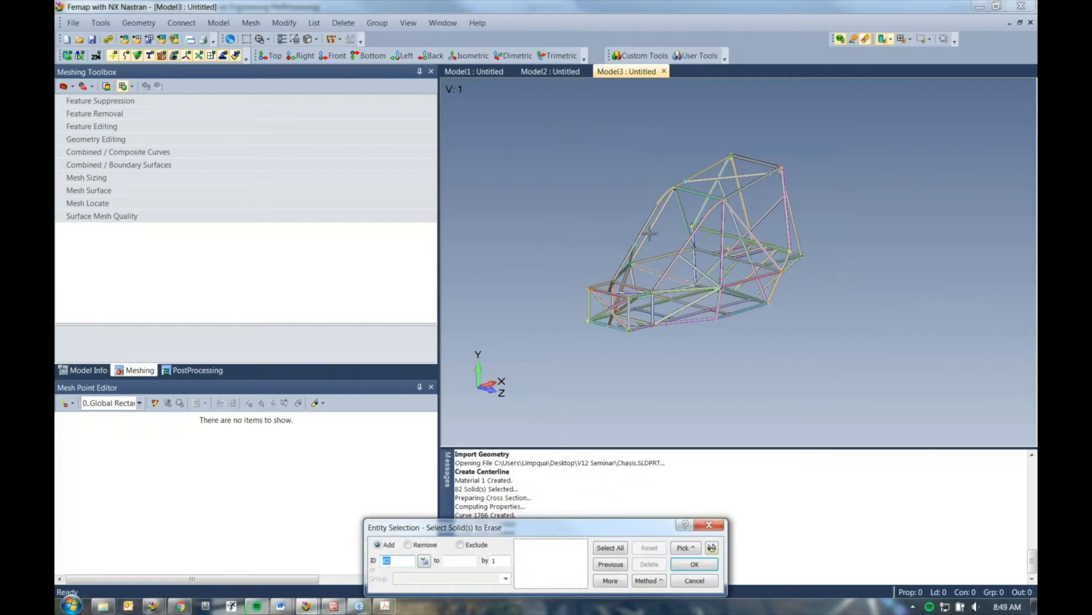
{"action": "left_click", "coordinate": [695, 564]}
{"action": "middle_click_drag", "start_coordinate": [783, 234], "coordinate": [688, 264]}
- Turn on the Thickness/Cross Section display for the chassis centerline curves
{"action": "left_click", "coordinate": [317, 40]}
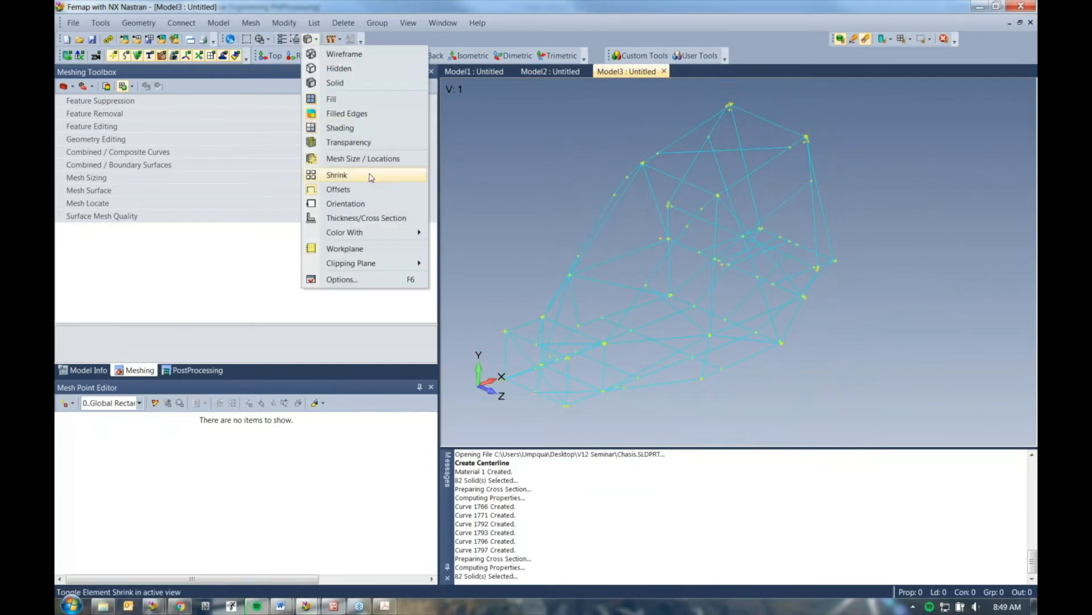
{"action": "left_click", "coordinate": [360, 220]}
{"action": "scroll", "coordinate": [720, 228], "scroll_direction": "up", "scroll_amount": 6}
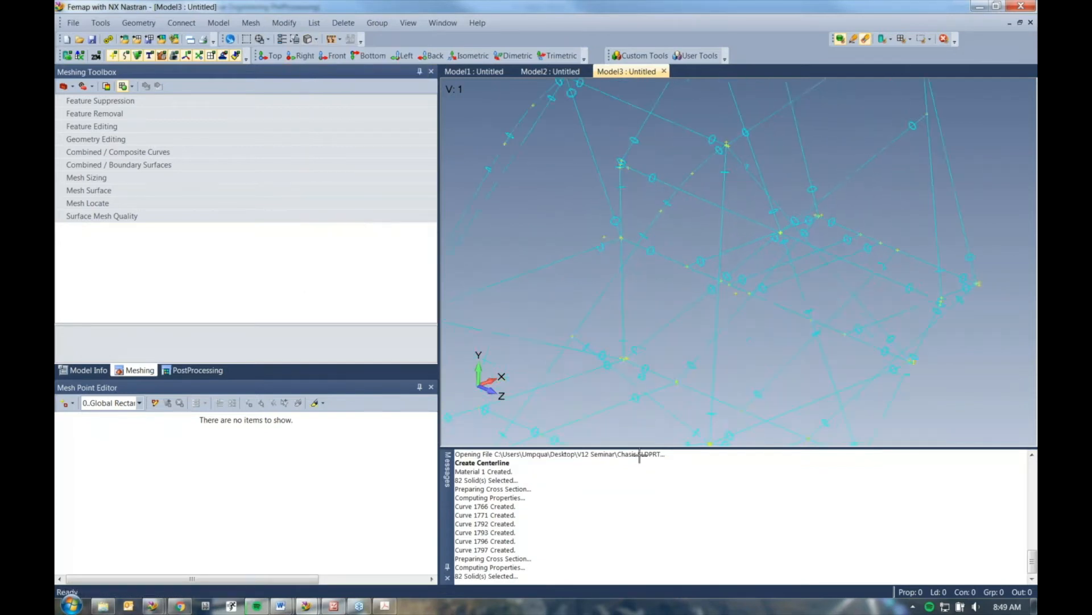
{"action": "middle_click_drag", "start_coordinate": [709, 280], "coordinate": [675, 293]}
- List the model's properties in the Model Info tree and examine the cross sections along the chassis centerlines
{"action": "left_click", "coordinate": [103, 371]}
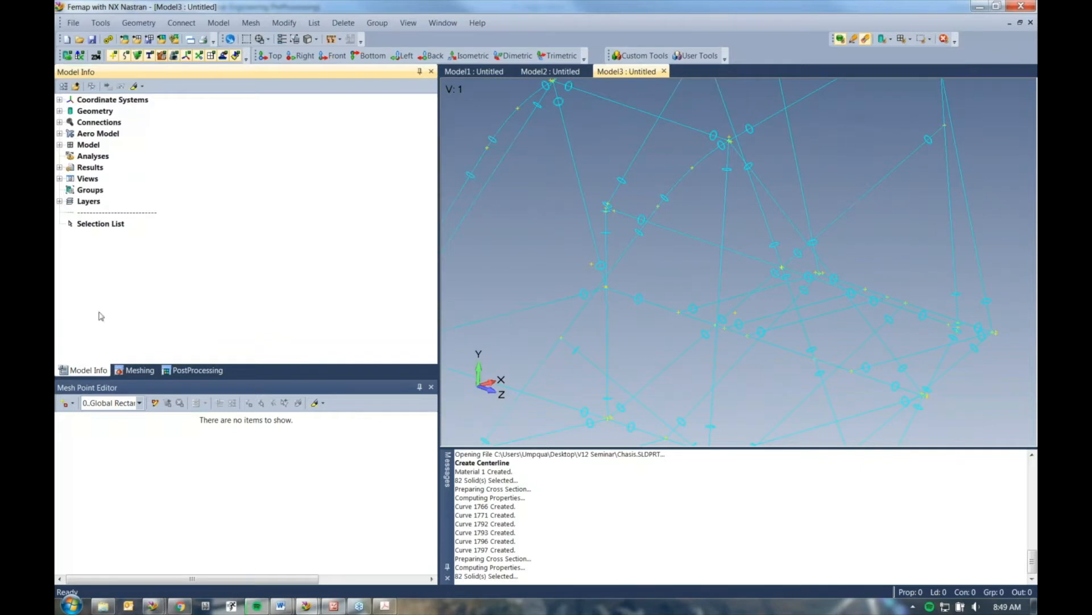
{"action": "left_click", "coordinate": [59, 145]}
{"action": "left_click", "coordinate": [69, 178]}
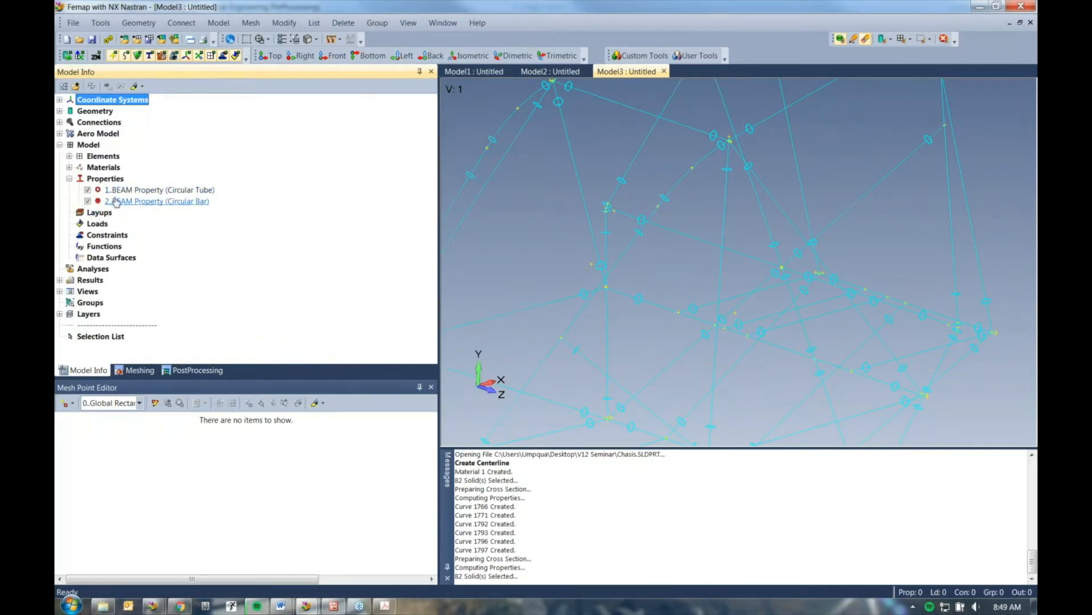
{"action": "scroll", "coordinate": [670, 279], "scroll_direction": "down", "scroll_amount": 3}
{"action": "mouse_move", "coordinate": [670, 279]}
{"action": "middle_mouse_down"}
{"action": "mouse_move", "coordinate": [749, 279]}
{"action": "mouse_move", "coordinate": [687, 276]}
{"action": "middle_mouse_up"}
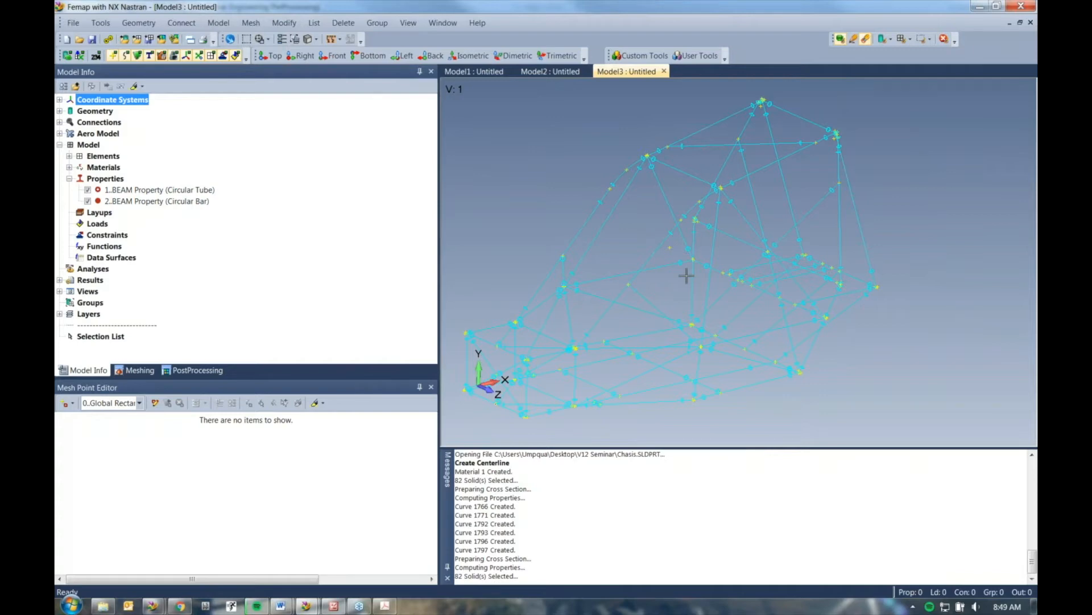
{"action": "scroll", "coordinate": [661, 149], "scroll_direction": "up", "scroll_amount": 8}
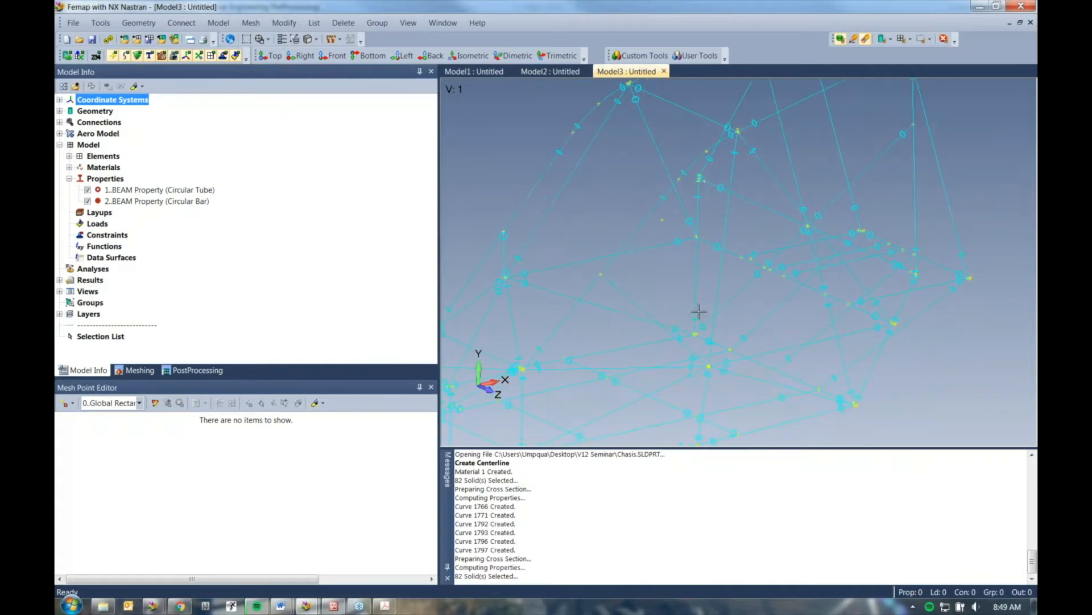
- Extend one centerline curve at a chassis tube joint to the joint's existing point, locating the target with Snap to Point
{"action": "scroll", "coordinate": [756, 257], "scroll_direction": "up", "scroll_amount": 5}
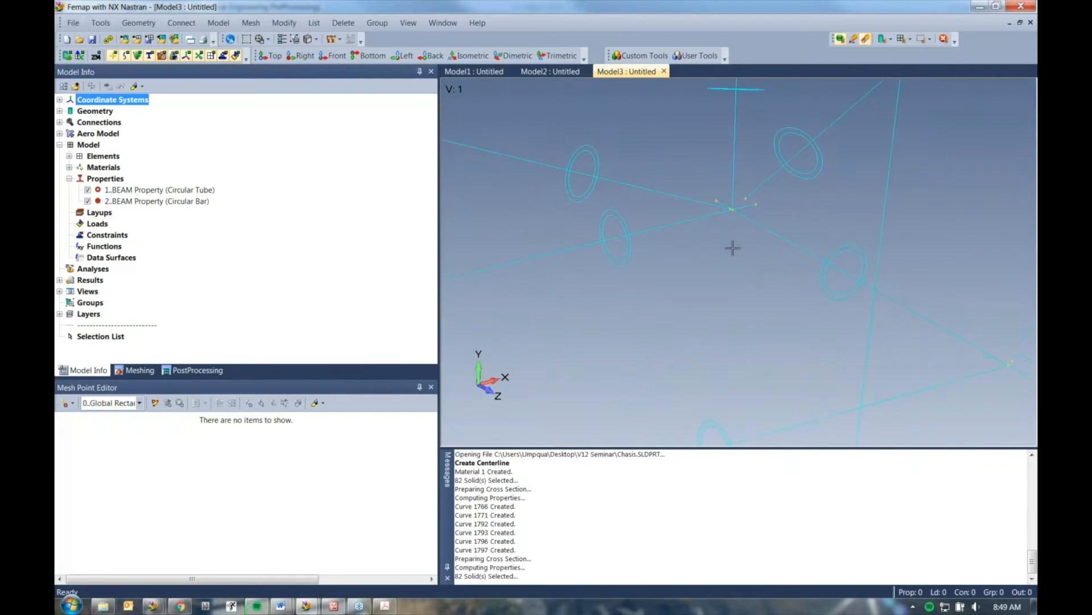
{"action": "middle_click_drag", "start_coordinate": [792, 258], "coordinate": [486, 288]}
{"action": "left_click", "coordinate": [284, 22]}
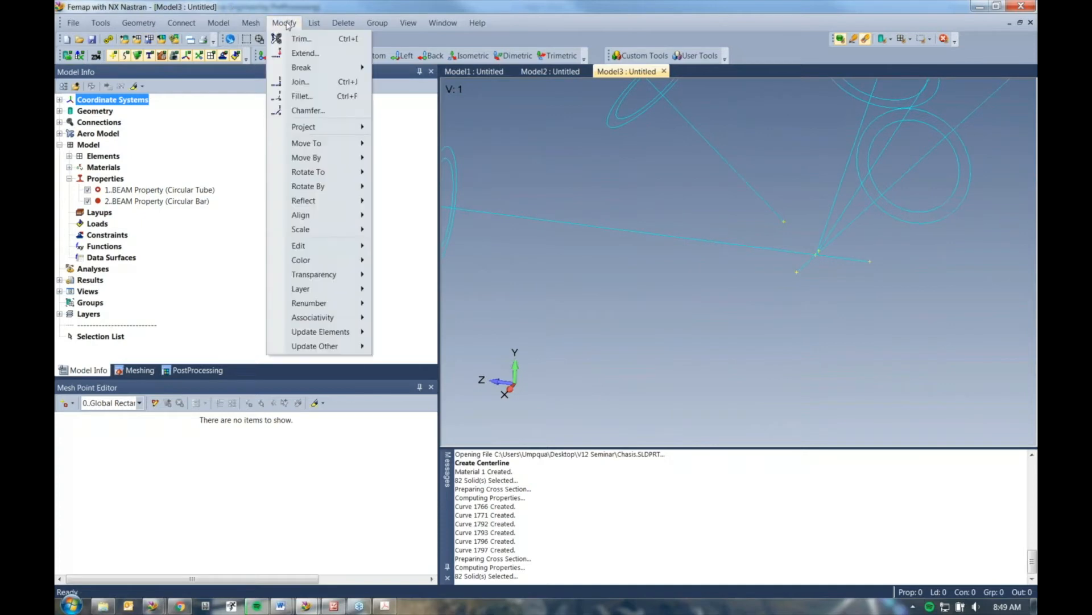
{"action": "left_click", "coordinate": [302, 53]}
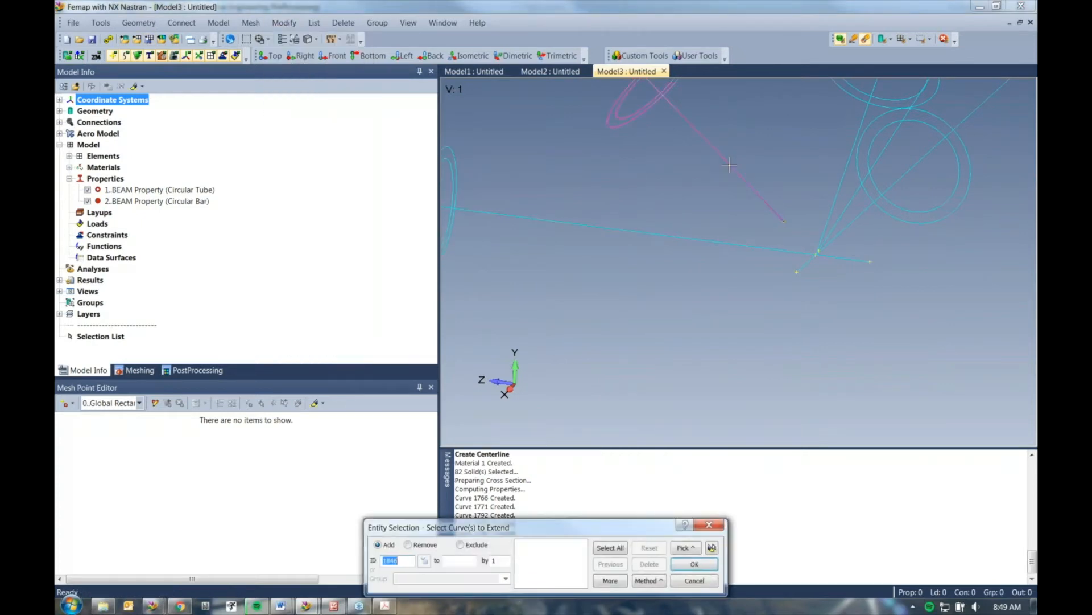
{"action": "left_click", "coordinate": [729, 165]}
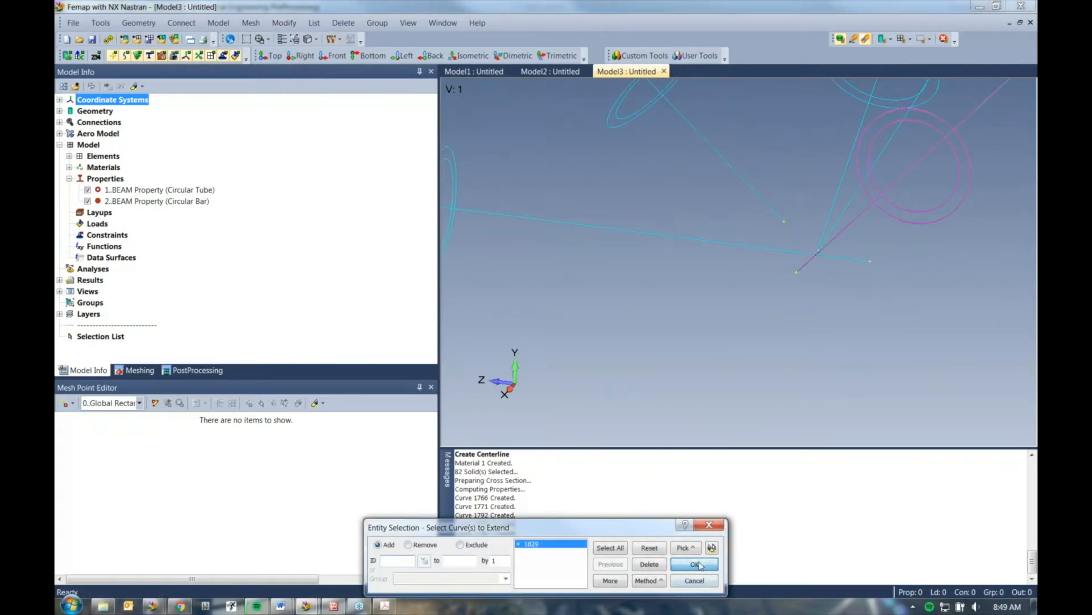
{"action": "key", "text": "Return"}
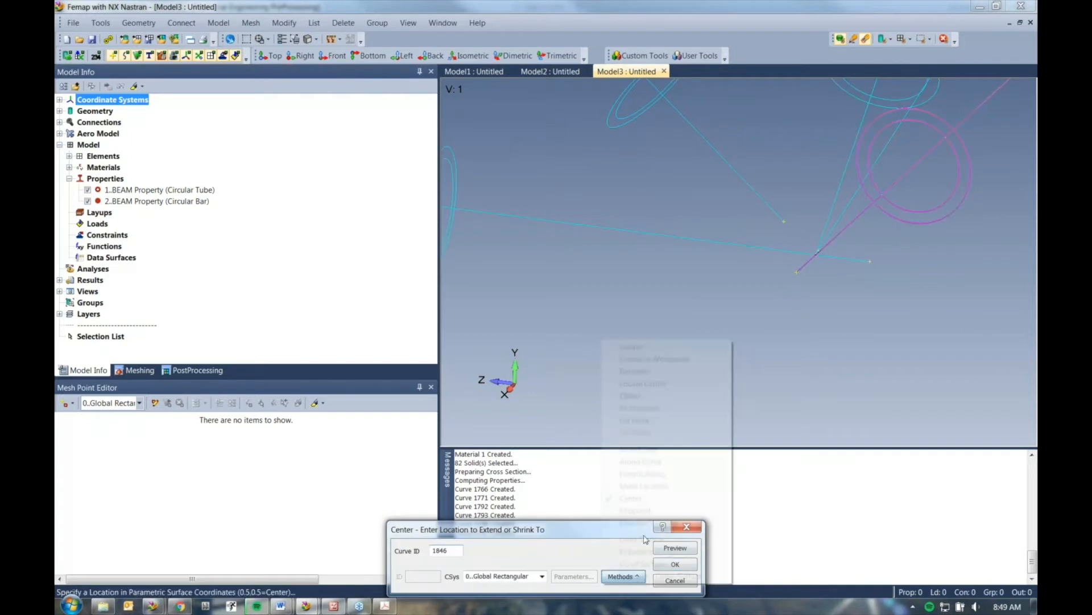
{"action": "left_click", "coordinate": [625, 576]}
{"action": "left_click", "coordinate": [632, 347]}
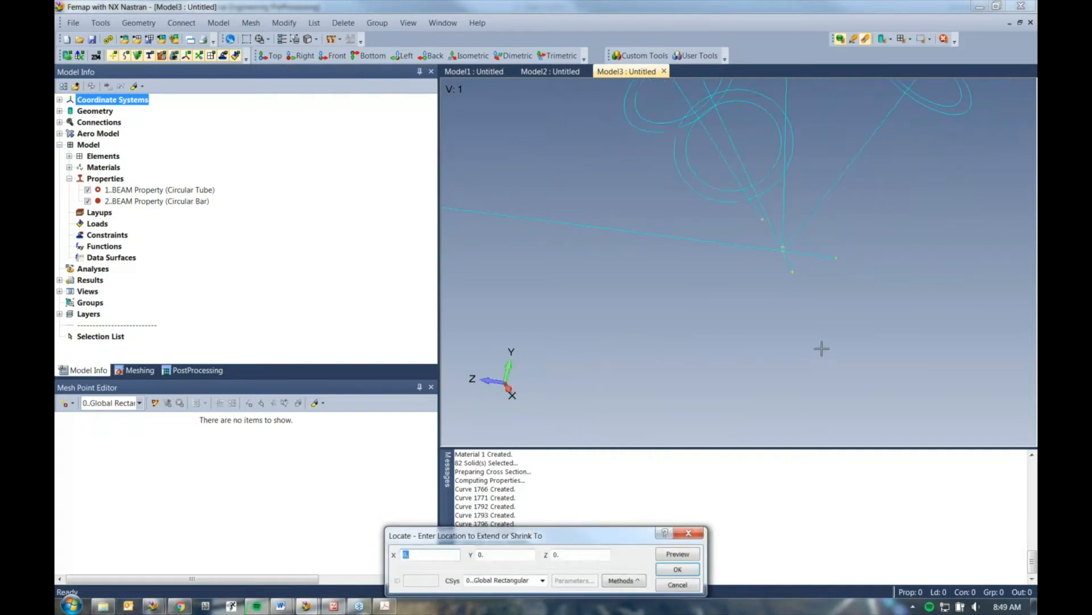
{"action": "right_click", "coordinate": [778, 260]}
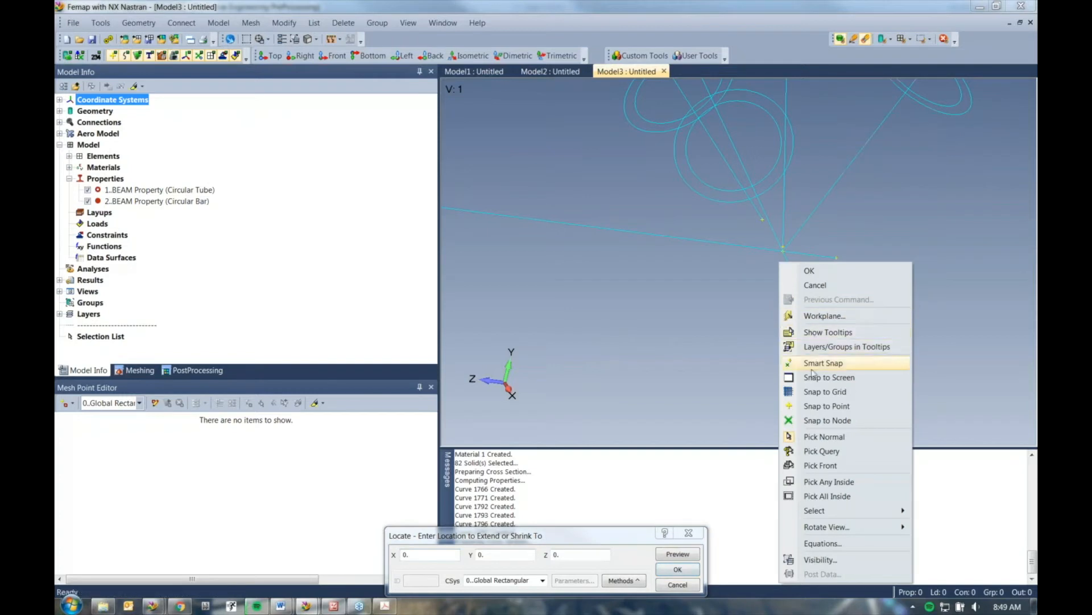
{"action": "left_click", "coordinate": [819, 405]}
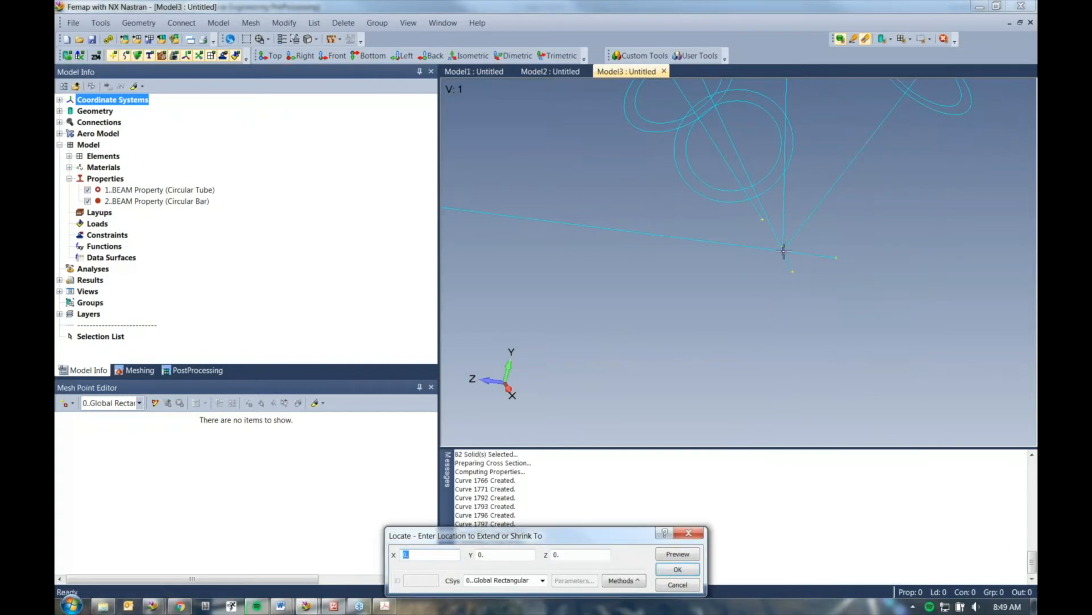
{"action": "left_click", "coordinate": [778, 259]}
{"action": "middle_click_drag", "start_coordinate": [751, 324], "coordinate": [877, 189]}
{"action": "scroll", "coordinate": [876, 190], "scroll_direction": "up", "scroll_amount": 5}
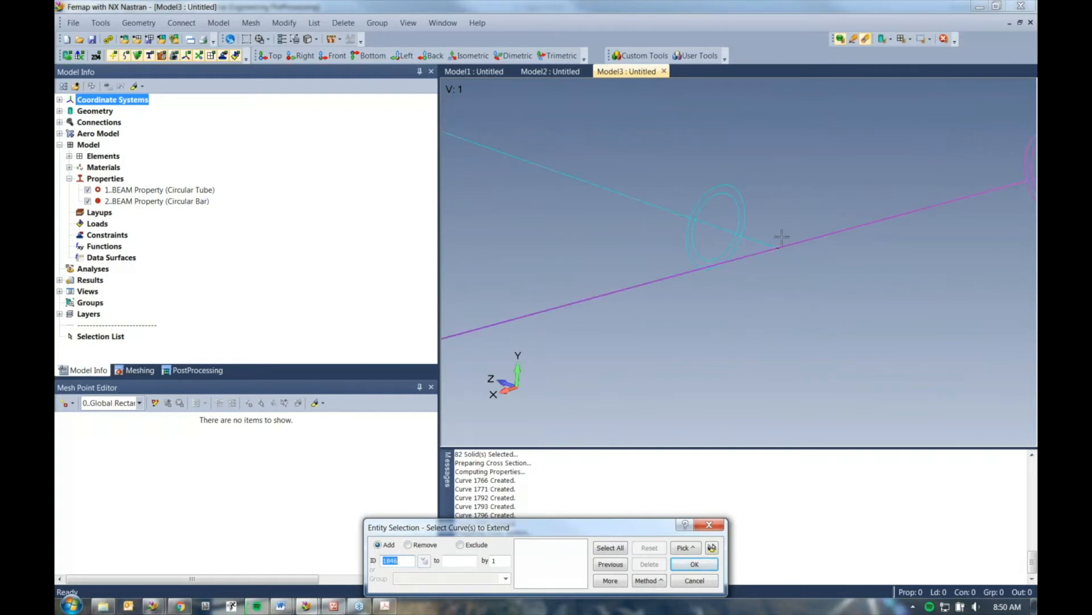
{"action": "key", "text": "Escape"}
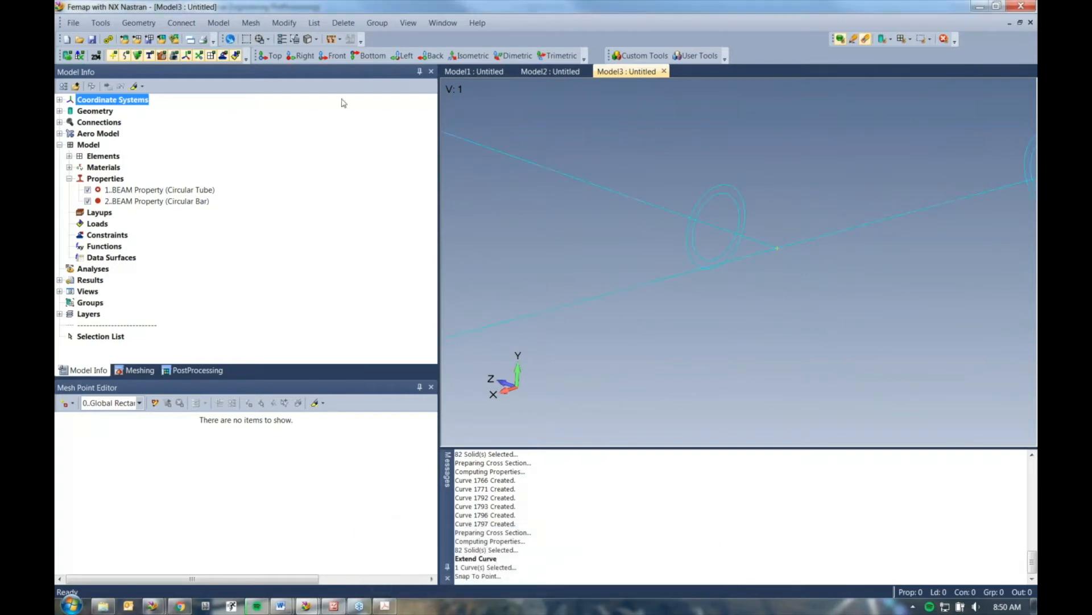
- Break all the chassis centerline curves at all of their intersections
{"action": "left_click", "coordinate": [277, 25]}
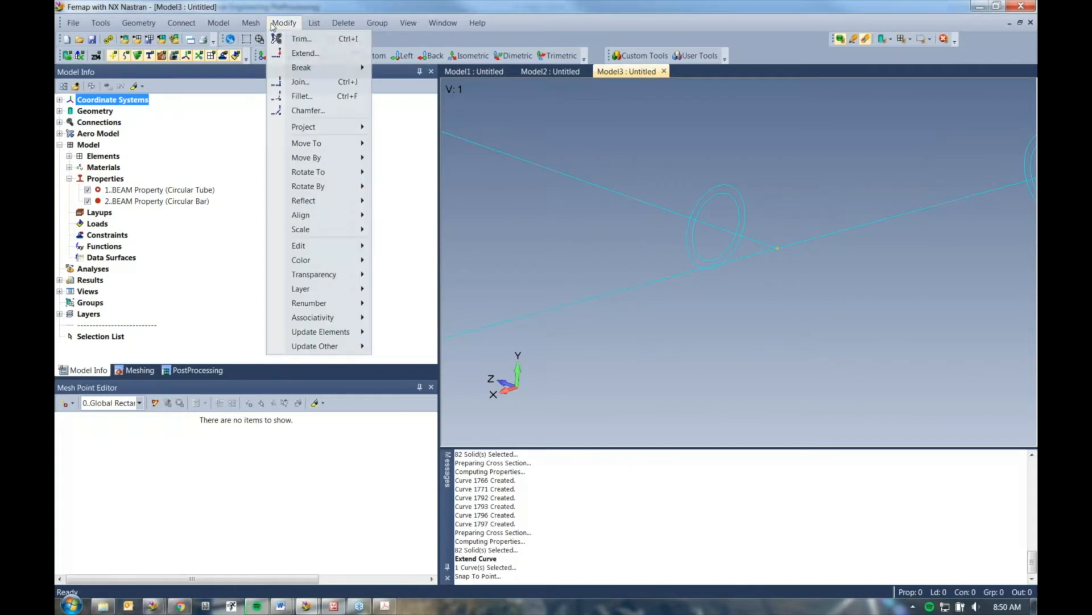
{"action": "mouse_move", "coordinate": [307, 71]}
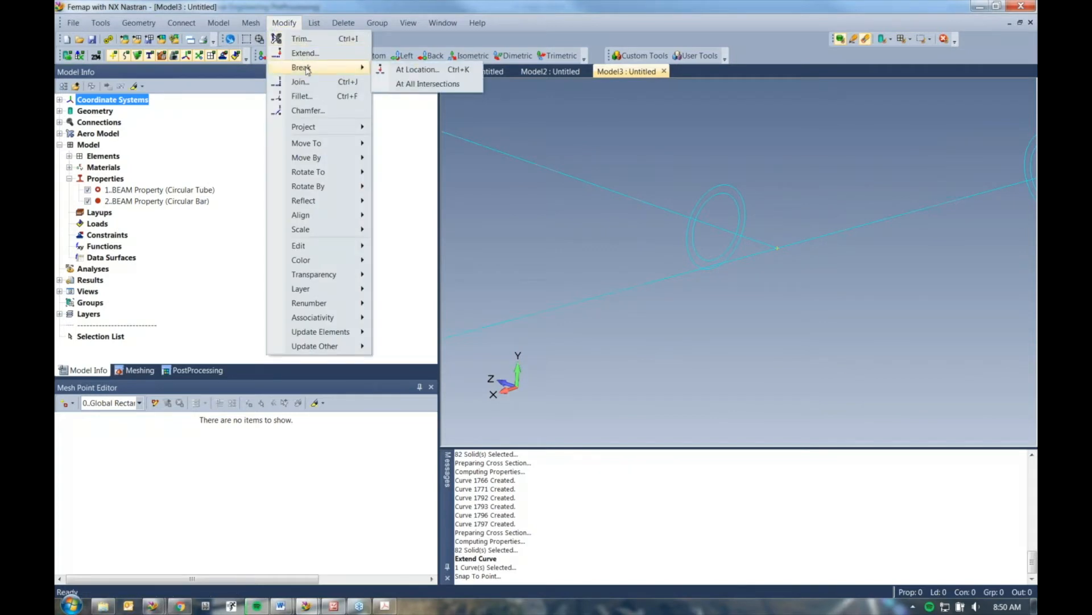
{"action": "left_click", "coordinate": [424, 84]}
{"action": "scroll", "coordinate": [653, 305], "scroll_direction": "down", "scroll_amount": 5}
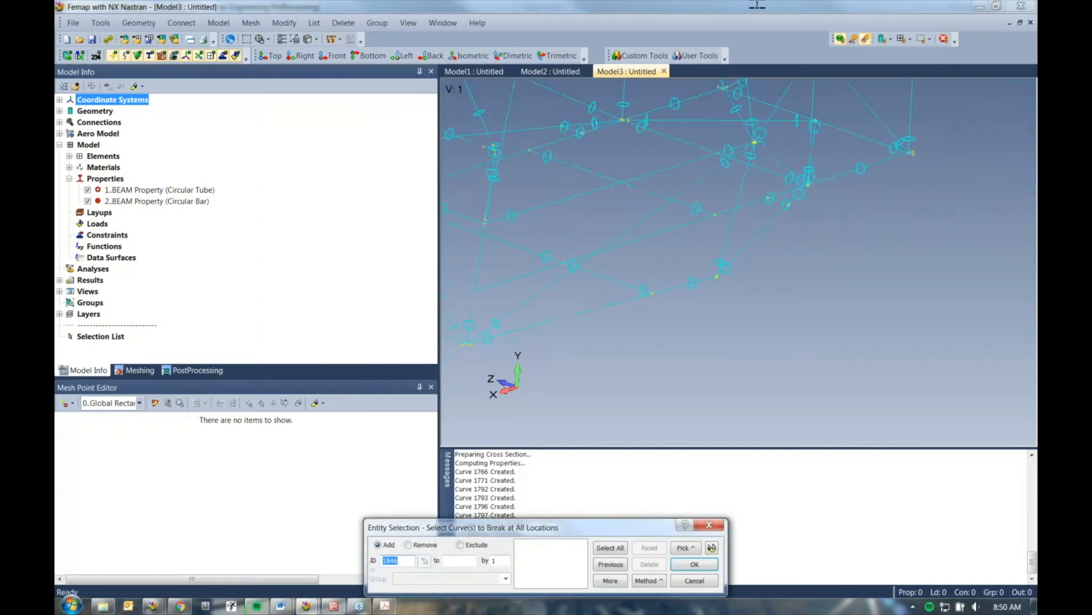
{"action": "left_click_drag", "start_coordinate": [509, 209], "coordinate": [692, 363]}
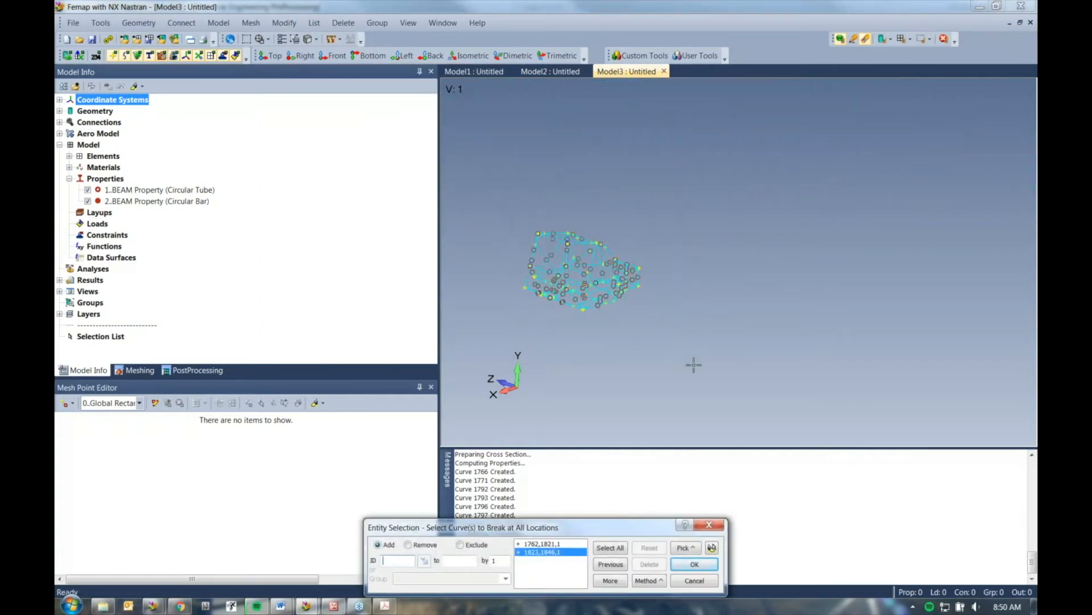
{"action": "left_click", "coordinate": [681, 565]}
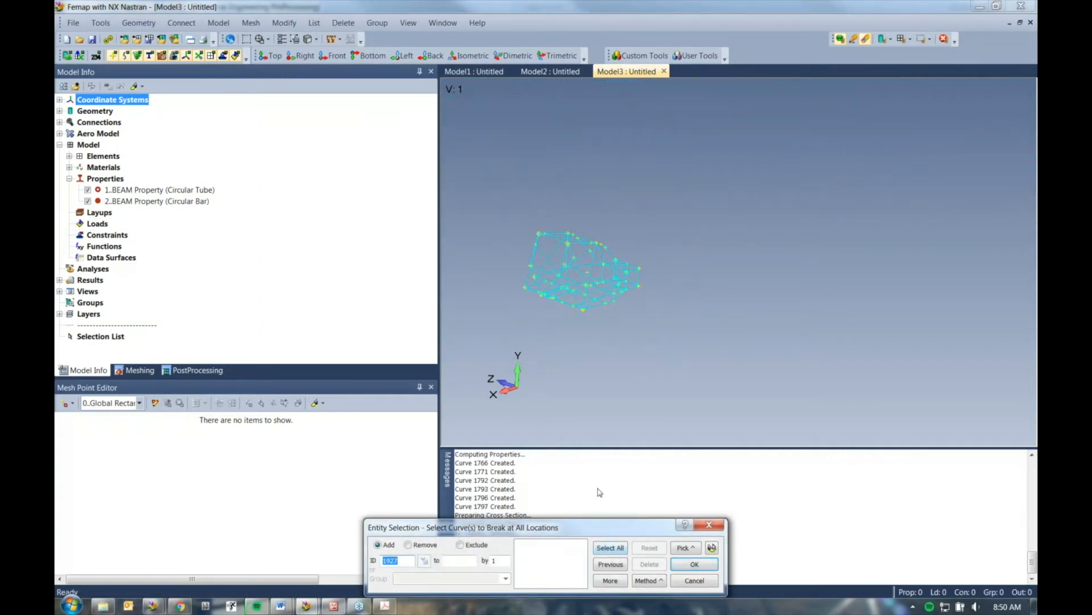
- Examine the broken centerline curves and their cross sections around the lower chassis joints
{"action": "scroll", "coordinate": [637, 319], "scroll_direction": "up", "scroll_amount": 5}
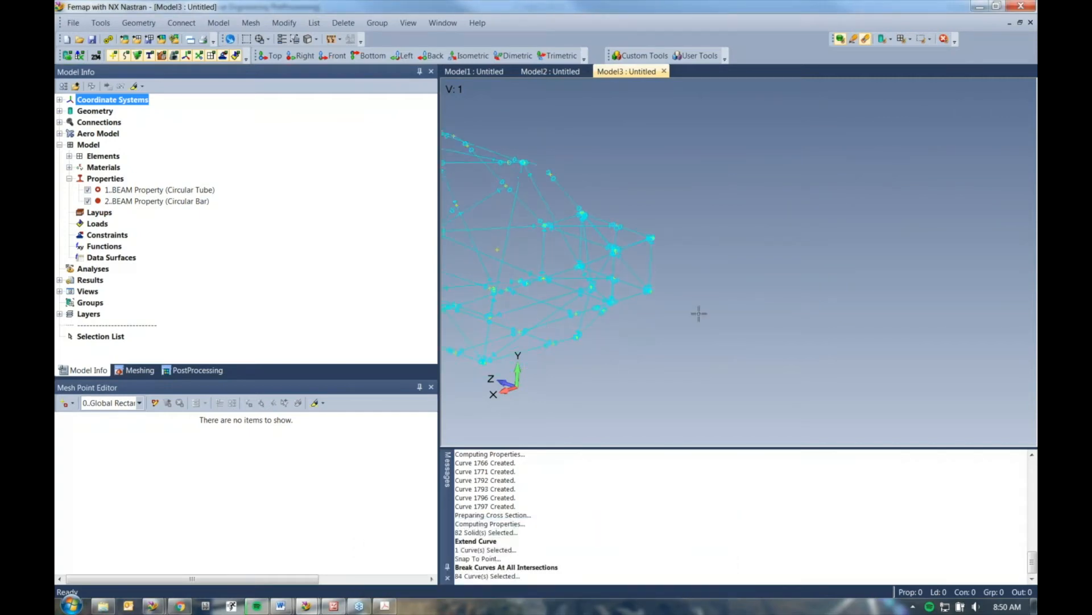
{"action": "middle_click_drag", "start_coordinate": [656, 404], "coordinate": [617, 273]}
{"action": "scroll", "coordinate": [706, 171], "scroll_direction": "up", "scroll_amount": 4}
{"action": "middle_click_drag", "start_coordinate": [739, 217], "coordinate": [640, 364], "text": "ctrl"}
{"action": "scroll", "coordinate": [604, 380], "scroll_direction": "up", "scroll_amount": 1}
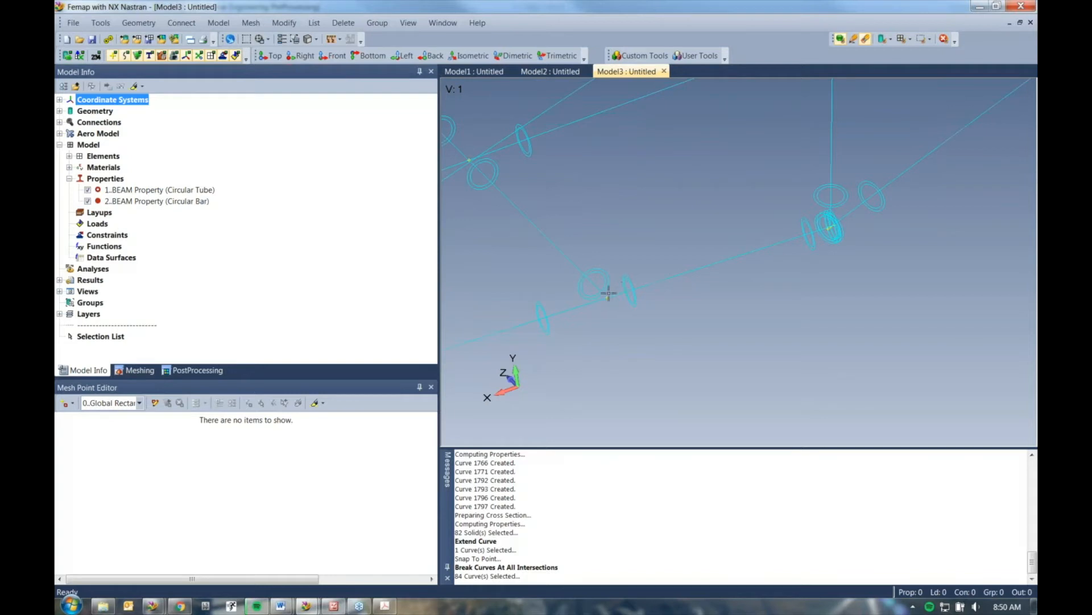
{"action": "scroll", "coordinate": [616, 300], "scroll_direction": "down", "scroll_amount": 8}
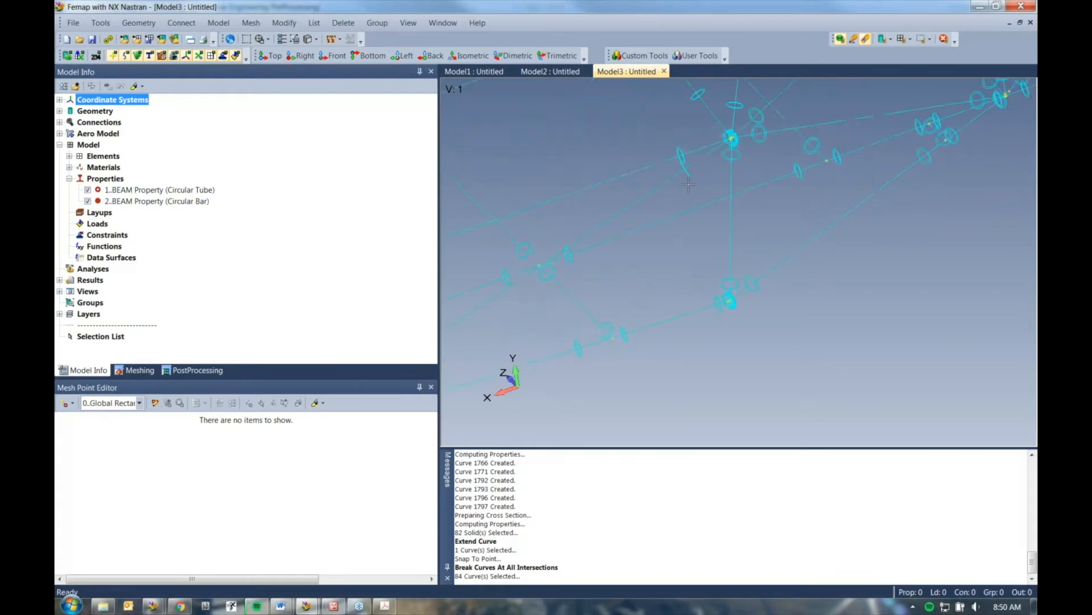
{"action": "middle_click_drag", "start_coordinate": [700, 306], "coordinate": [595, 273]}
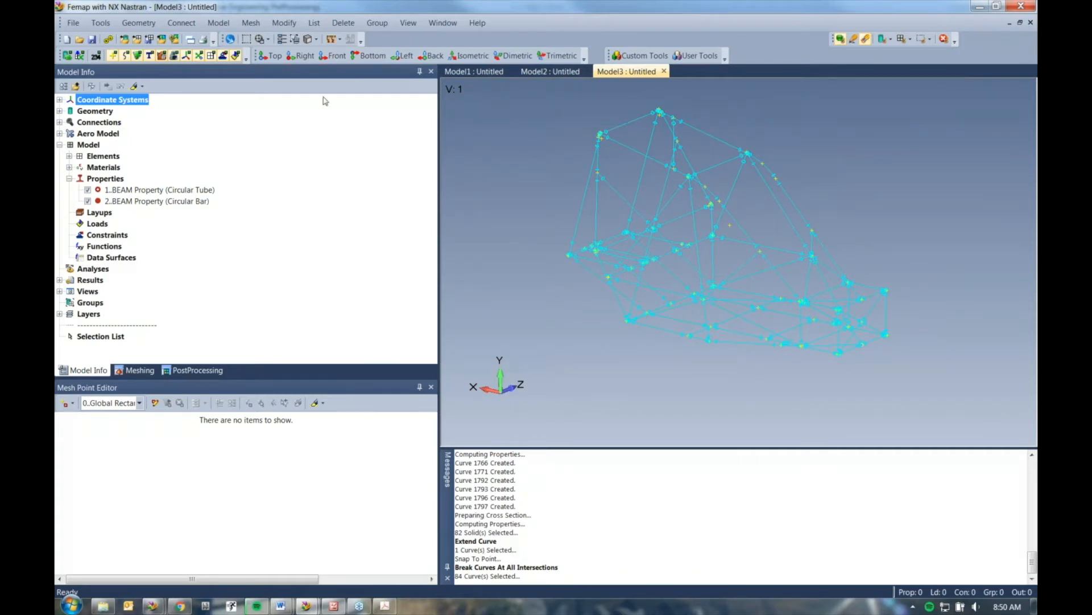
- Set a mesh element size of 6 along all the chassis centerline curves
{"action": "left_click", "coordinate": [251, 23]}
{"action": "mouse_move", "coordinate": [290, 71]}
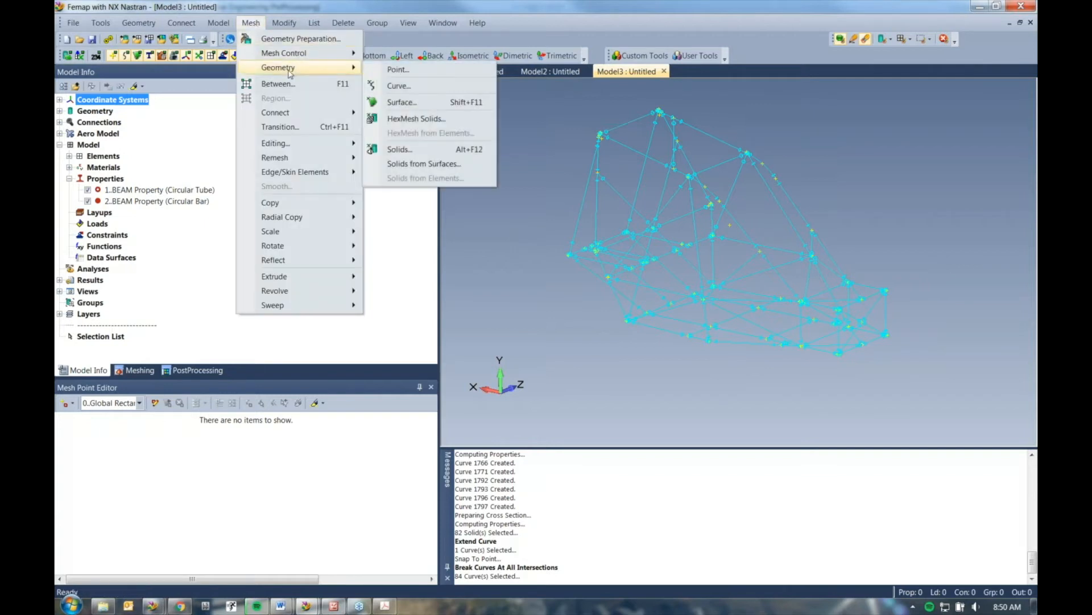
{"action": "left_click", "coordinate": [441, 90]}
{"action": "scroll", "coordinate": [551, 261], "scroll_direction": "down", "scroll_amount": 5}
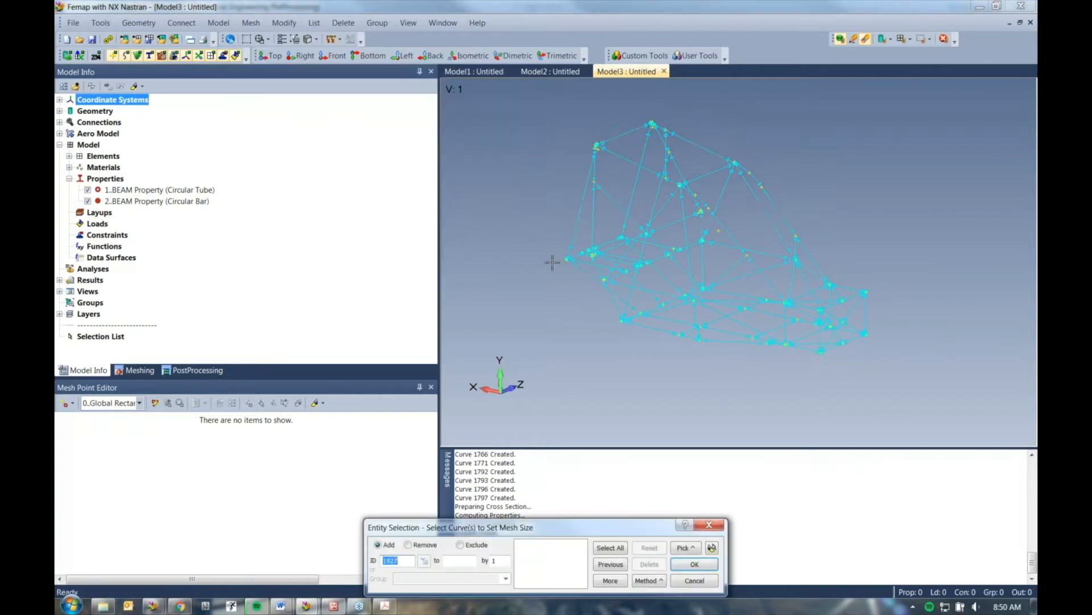
{"action": "left_click_drag", "start_coordinate": [530, 162], "coordinate": [797, 388]}
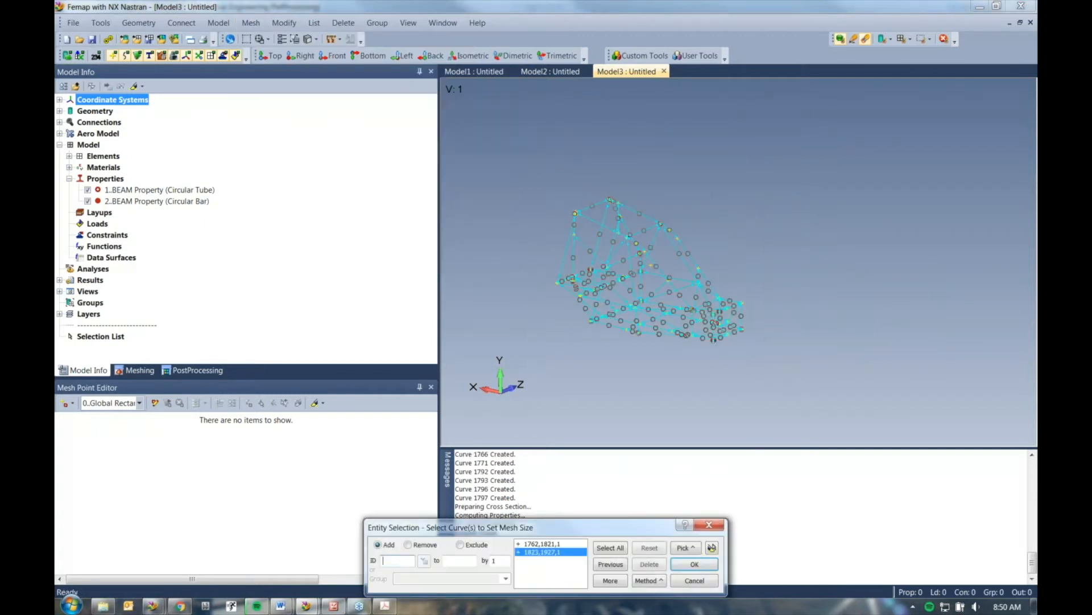
{"action": "left_click", "coordinate": [700, 565]}
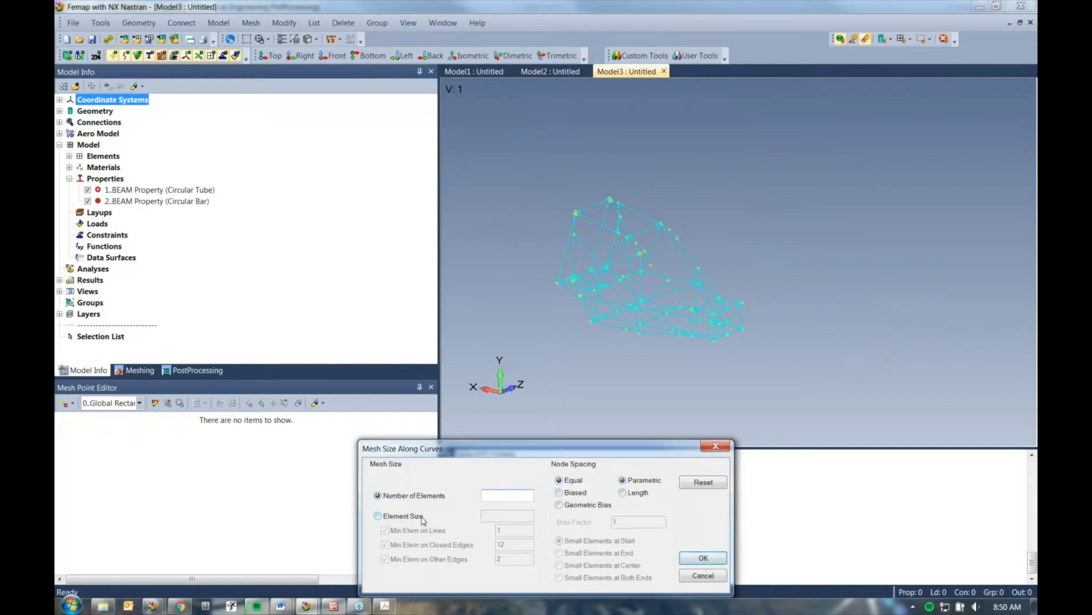
{"action": "left_click", "coordinate": [378, 516]}
{"action": "left_click", "coordinate": [517, 515]}
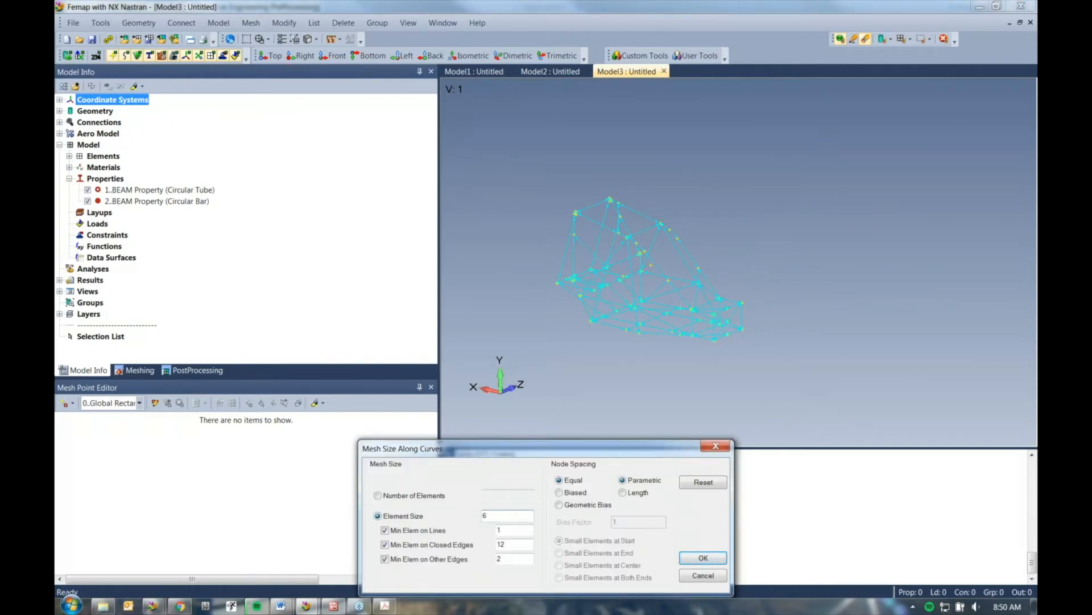
{"action": "left_click", "coordinate": [703, 558]}
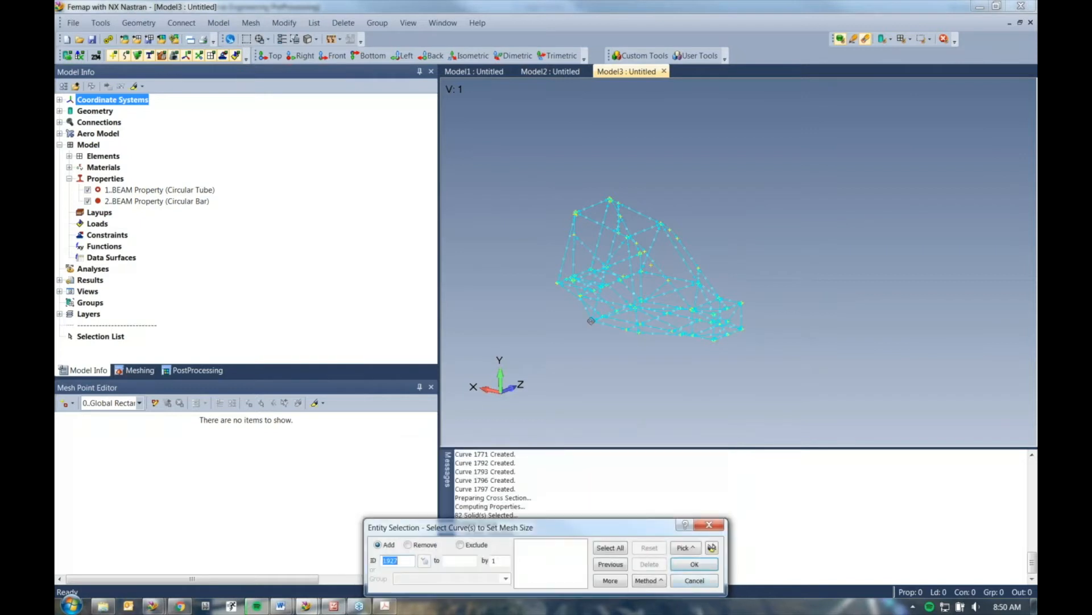
{"action": "left_click", "coordinate": [695, 578]}
- Mesh all the chassis centerline curves with elements and nodes, using the meshing attributes as the property
{"action": "left_click", "coordinate": [251, 25]}
{"action": "mouse_move", "coordinate": [292, 66]}
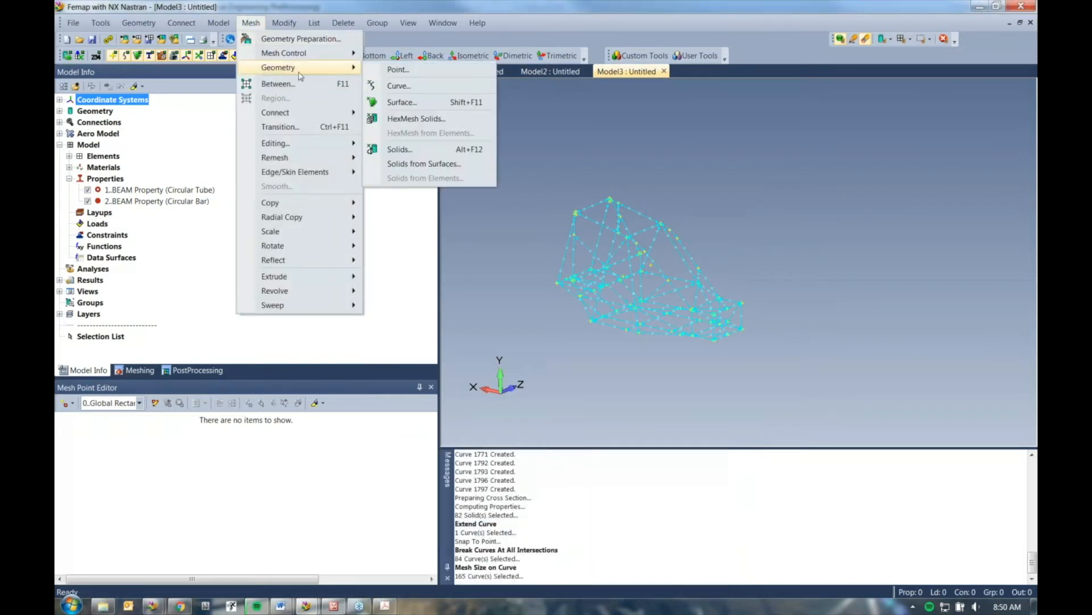
{"action": "left_click", "coordinate": [404, 91]}
{"action": "left_click_drag", "start_coordinate": [512, 165], "coordinate": [766, 387]}
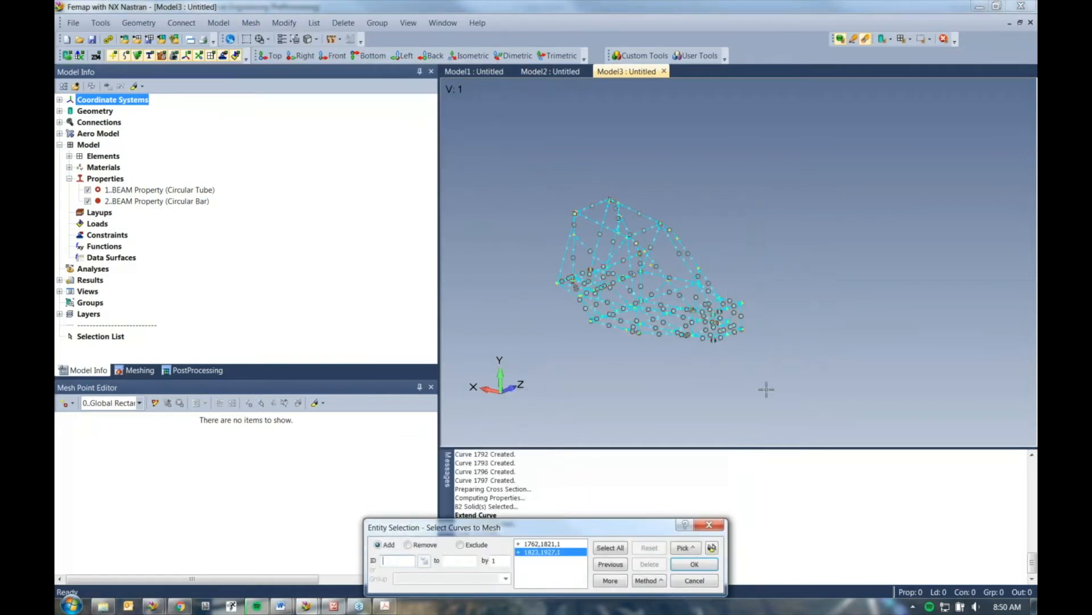
{"action": "left_click", "coordinate": [709, 566]}
{"action": "scroll", "coordinate": [659, 233], "scroll_direction": "up", "scroll_amount": 3}
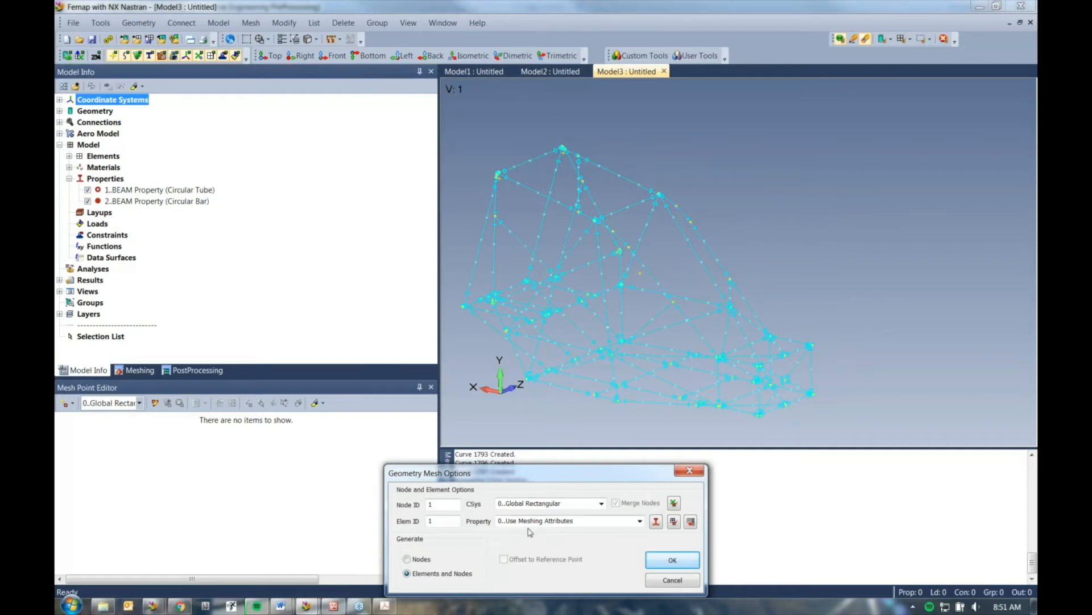
{"action": "left_click", "coordinate": [672, 561]}
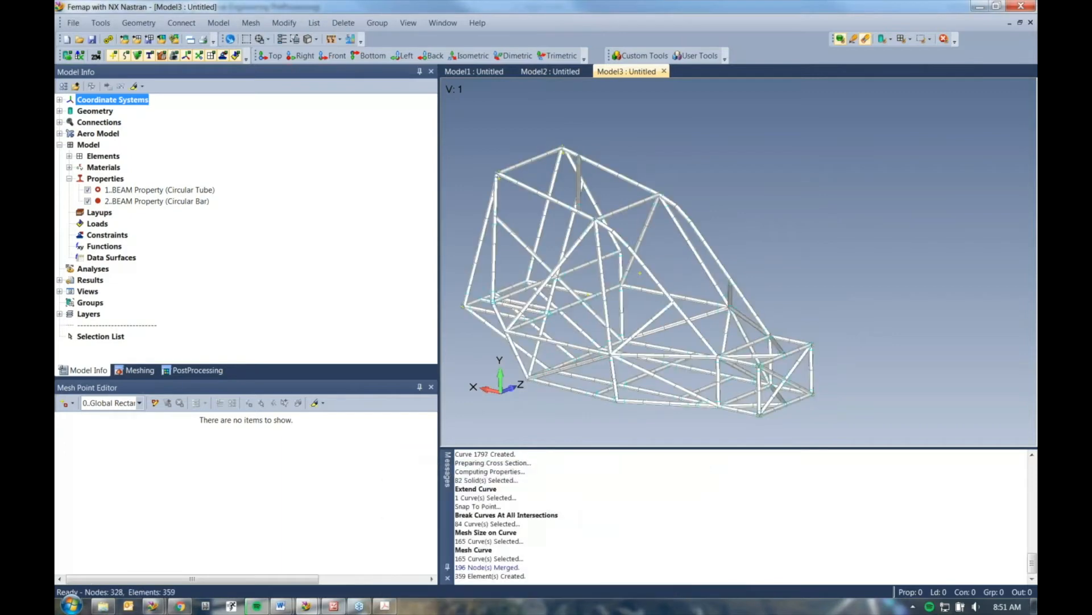
{"action": "middle_click_drag", "start_coordinate": [662, 257], "coordinate": [457, 293]}
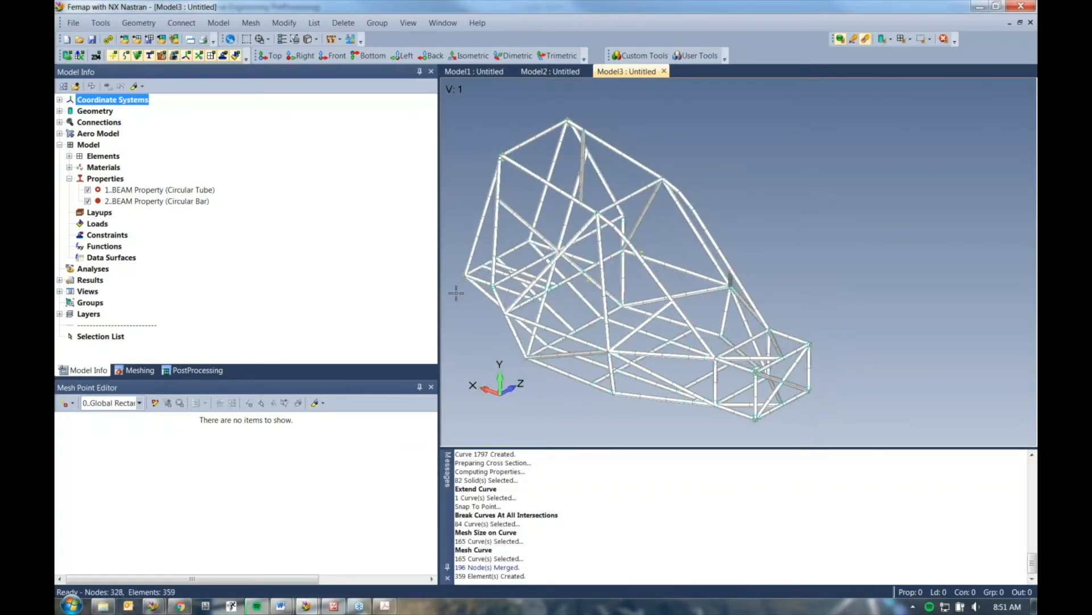
- Check the nodes at two neighbouring lower chassis tube joints for coincident nodes and inspect the beam mesh around them
{"action": "left_click", "coordinate": [100, 24]}
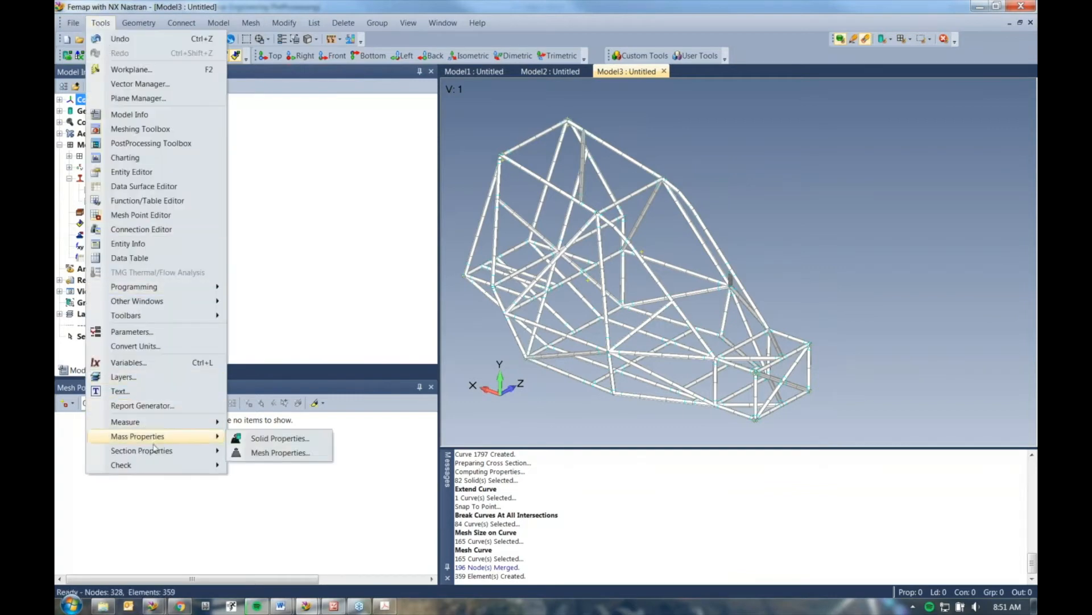
{"action": "mouse_move", "coordinate": [153, 466]}
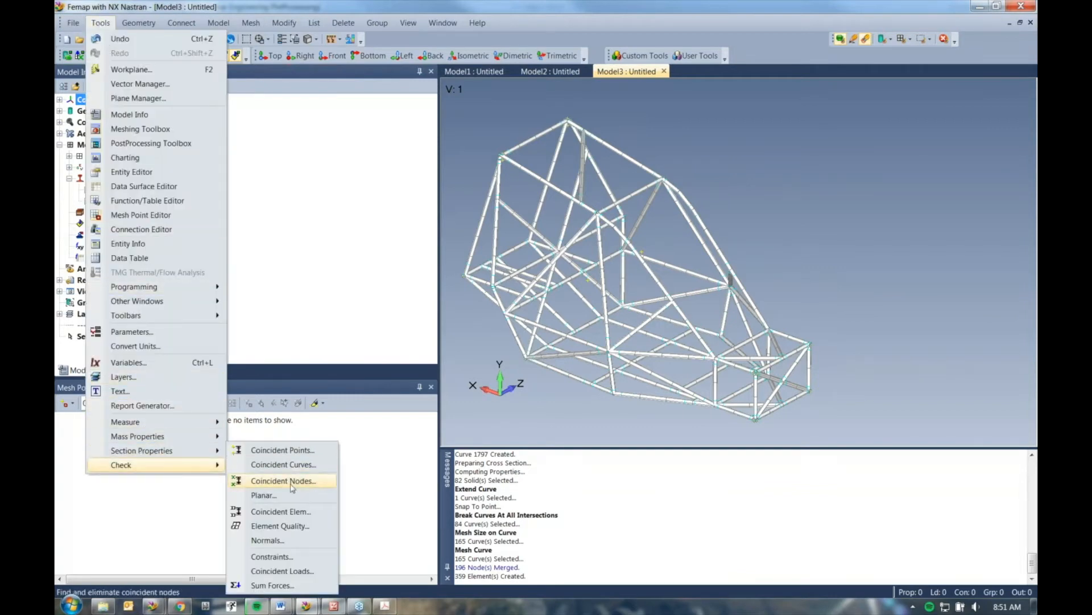
{"action": "left_click", "coordinate": [283, 481]}
{"action": "scroll", "coordinate": [693, 259], "scroll_direction": "up", "scroll_amount": 5}
{"action": "left_click_drag", "start_coordinate": [680, 396], "coordinate": [730, 440], "text": "shift"}
{"action": "left_click", "coordinate": [632, 374]}
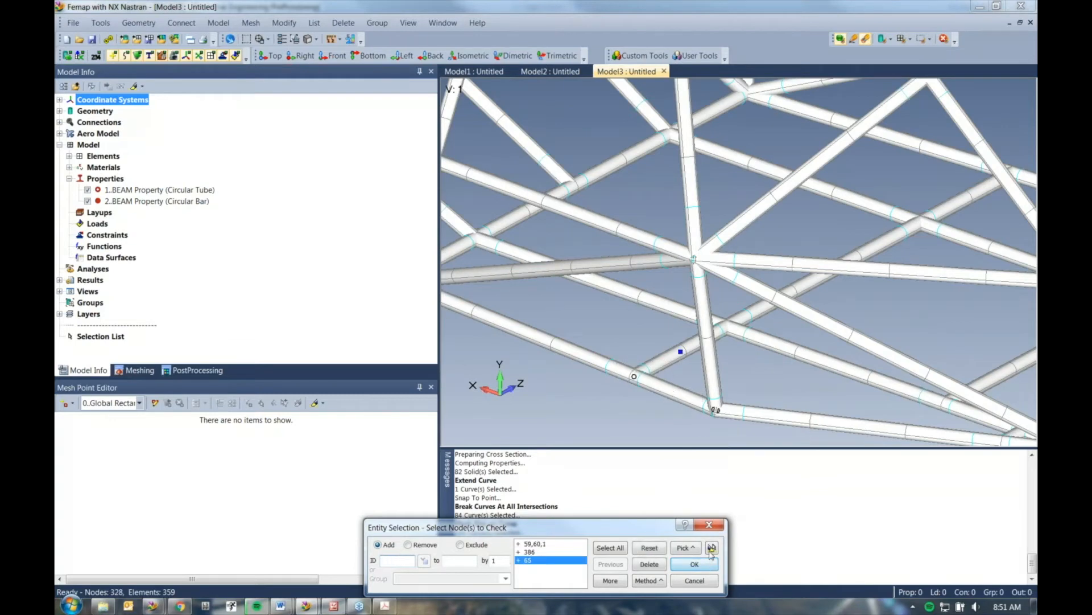
{"action": "left_click", "coordinate": [695, 563]}
{"action": "left_click", "coordinate": [695, 564]}
{"action": "left_click", "coordinate": [477, 358]}
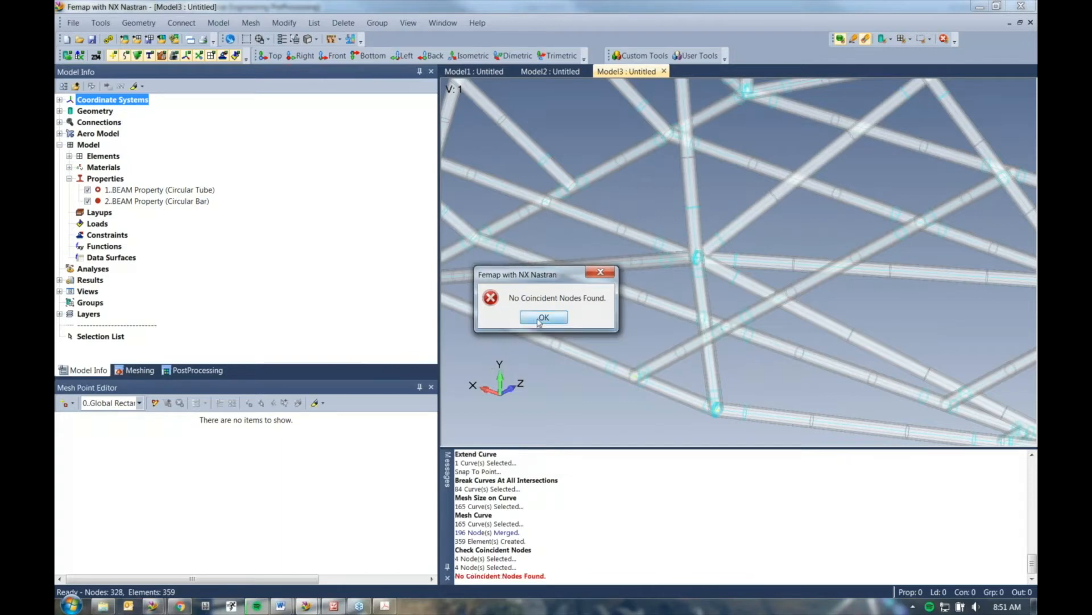
{"action": "left_click", "coordinate": [540, 318]}
{"action": "left_click", "coordinate": [646, 357]}
{"action": "scroll", "coordinate": [569, 438], "scroll_direction": "up", "scroll_amount": 6}
{"action": "middle_click_drag", "start_coordinate": [649, 297], "coordinate": [682, 127]}
{"action": "scroll", "coordinate": [682, 127], "scroll_direction": "down", "scroll_amount": 10}
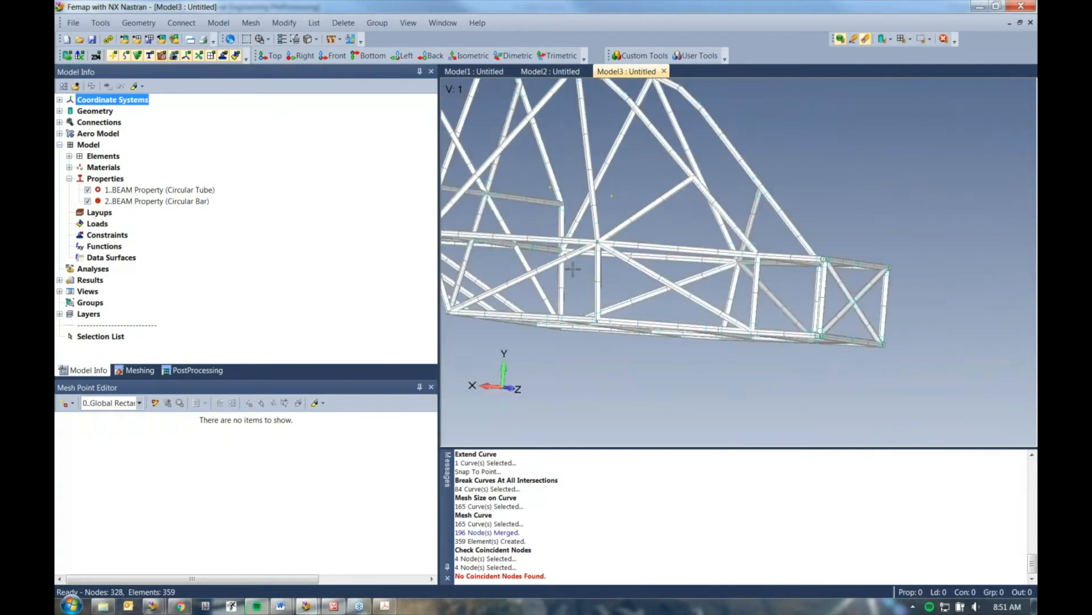
- Review the whole chassis beam mesh, then switch to the Model2 PCB mesh and look through its mesh point list
{"action": "scroll", "coordinate": [709, 308], "scroll_direction": "down", "scroll_amount": 2}
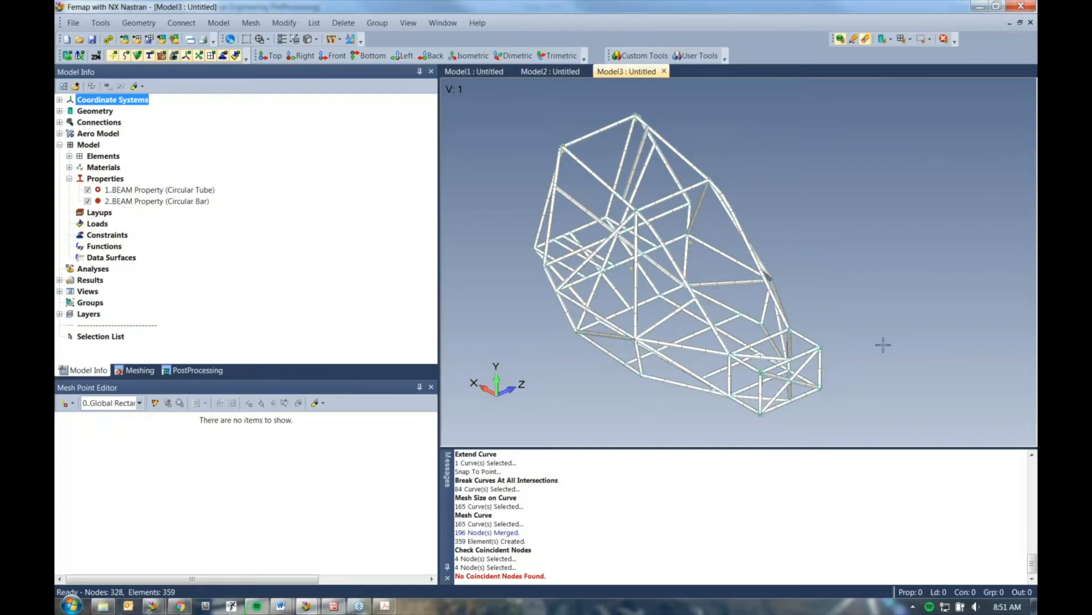
{"action": "left_click", "coordinate": [565, 72]}
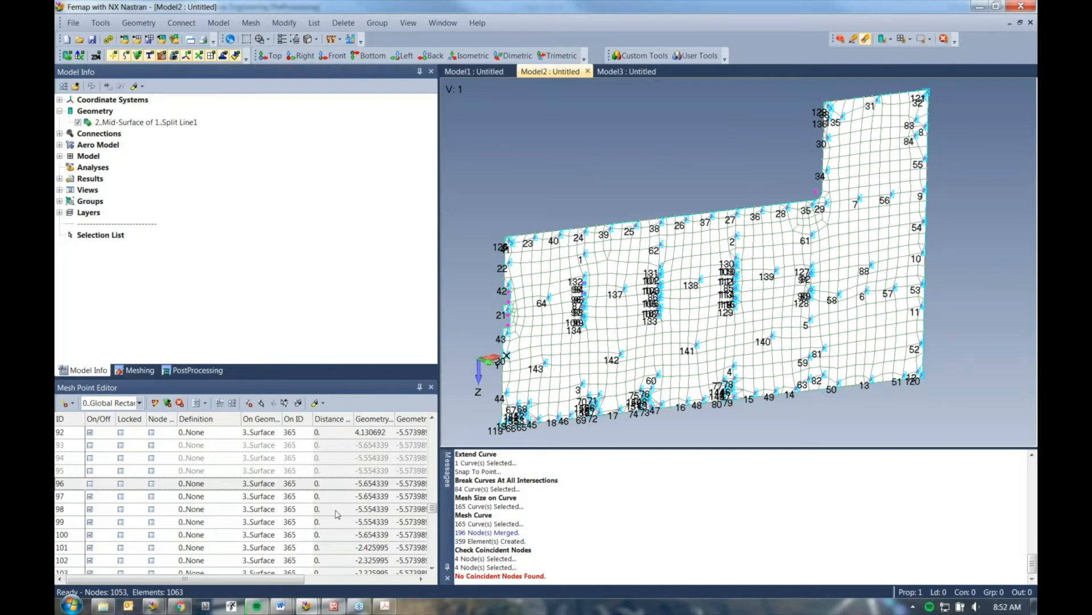
{"action": "left_click_drag", "start_coordinate": [432, 506], "coordinate": [433, 427]}
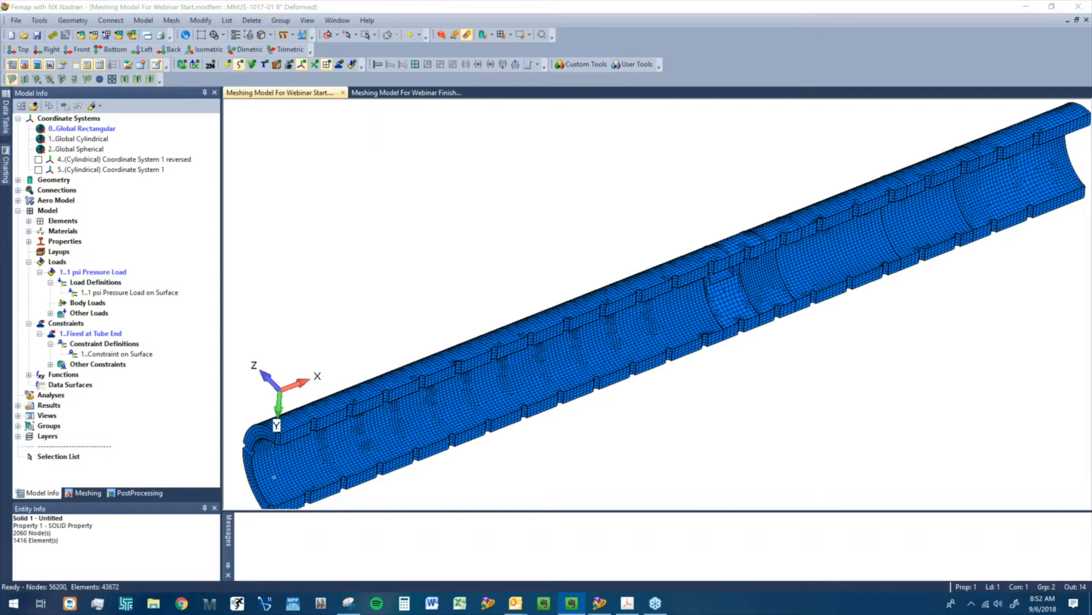
- Examine the sectioned tube's solid mesh from several angles, including its row of small holes and the rectangular window
{"action": "middle_click_drag", "start_coordinate": [758, 289], "coordinate": [750, 257]}
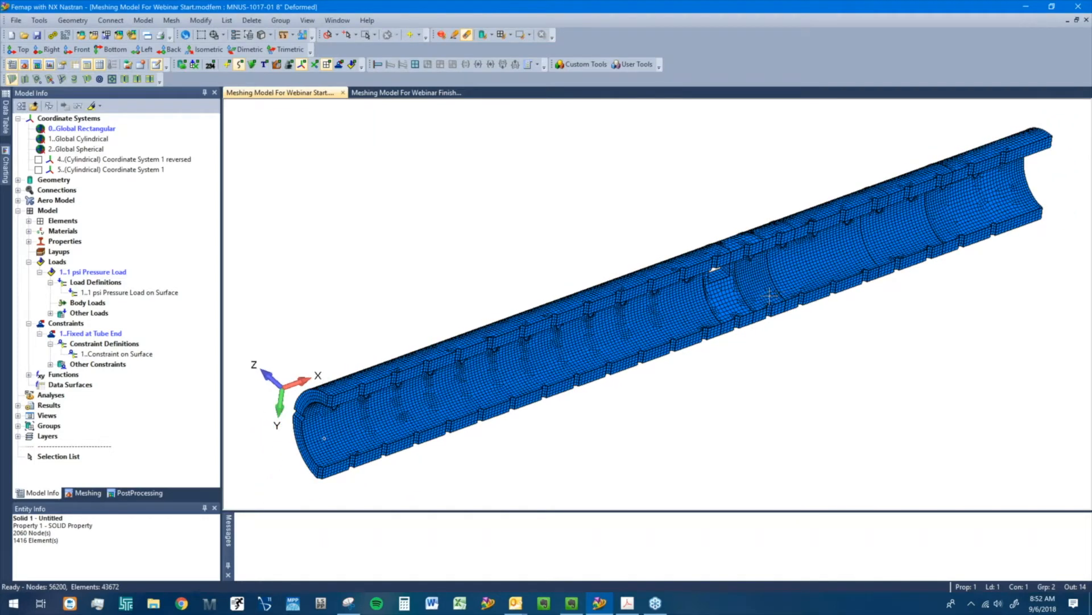
{"action": "middle_click_drag", "start_coordinate": [769, 298], "coordinate": [769, 291]}
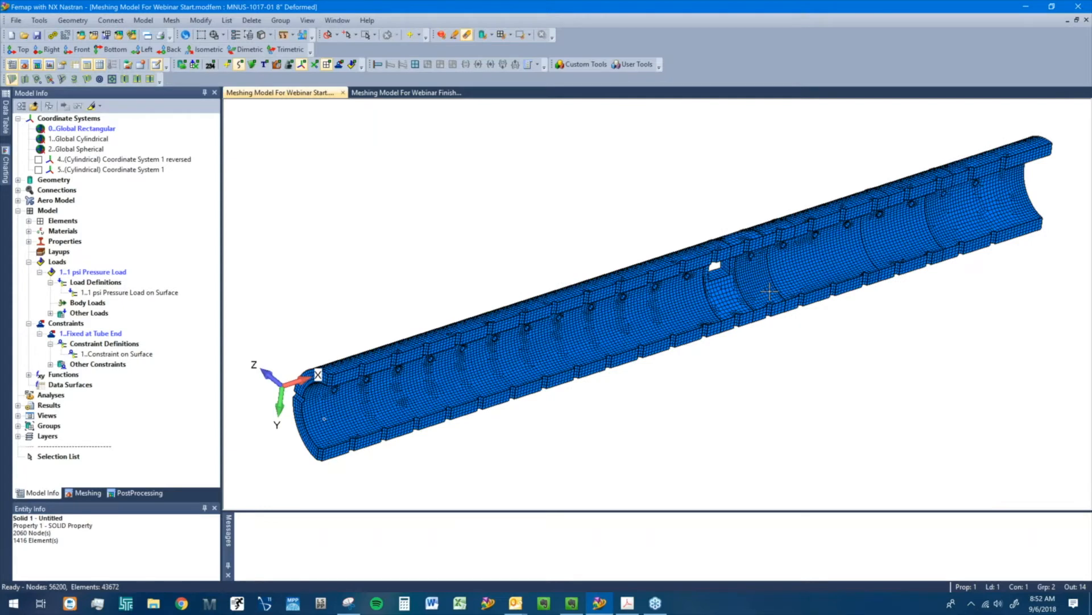
{"action": "mouse_move", "coordinate": [793, 295]}
{"action": "middle_mouse_down"}
{"action": "mouse_move", "coordinate": [783, 280]}
{"action": "mouse_move", "coordinate": [792, 275]}
{"action": "middle_mouse_up"}
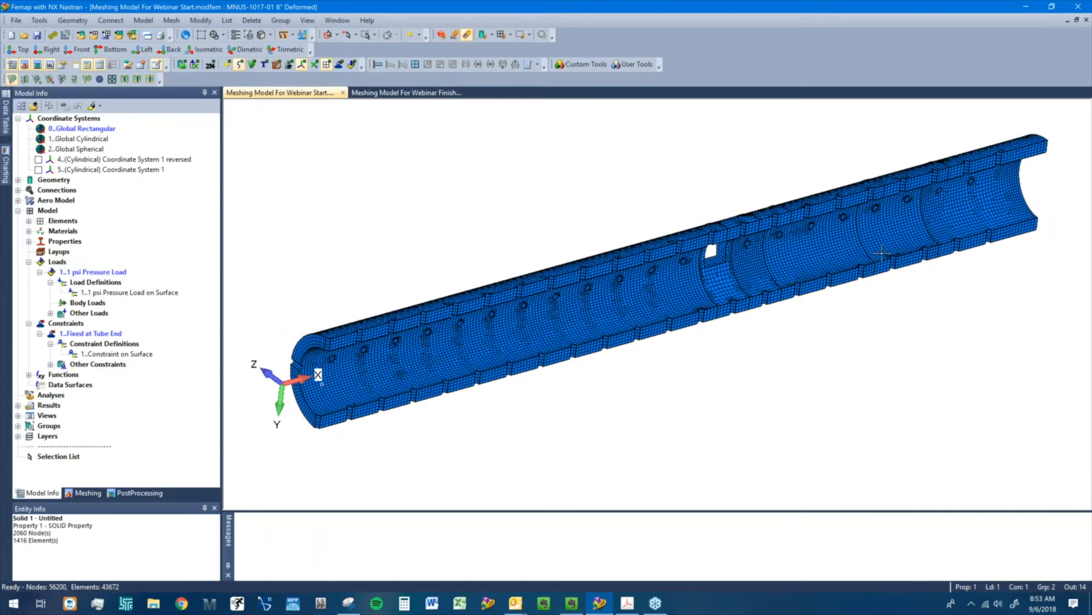
{"action": "middle_click_drag", "start_coordinate": [848, 225], "coordinate": [769, 256]}
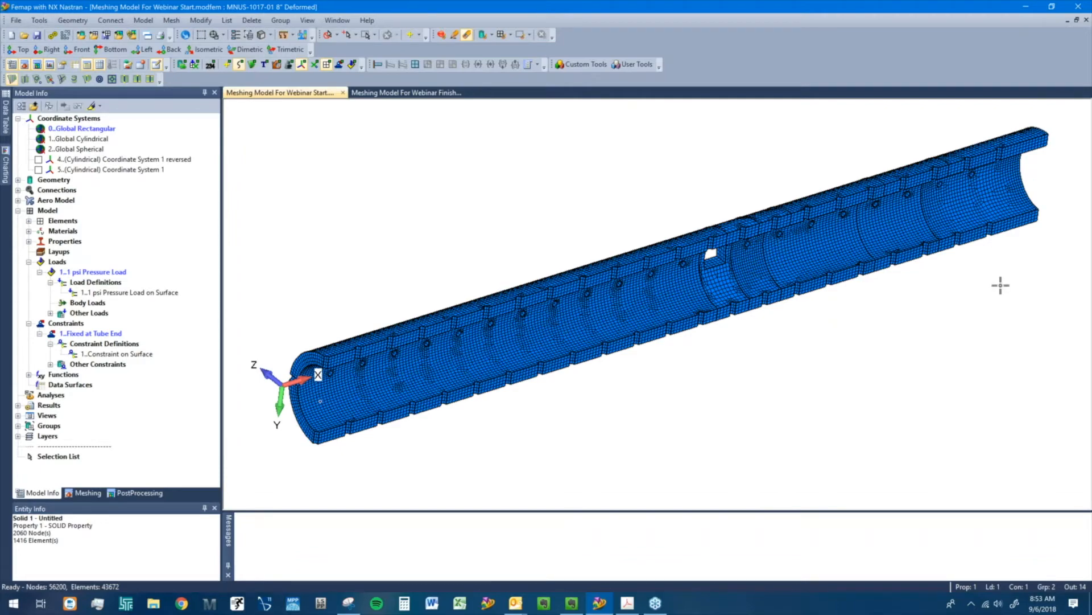
{"action": "key", "text": "alt+Tab"}
{"action": "middle_click_drag", "start_coordinate": [638, 293], "coordinate": [691, 238]}
{"action": "scroll", "coordinate": [622, 254], "scroll_direction": "down", "scroll_amount": 3}
{"action": "scroll", "coordinate": [687, 239], "scroll_direction": "up", "scroll_amount": 3}
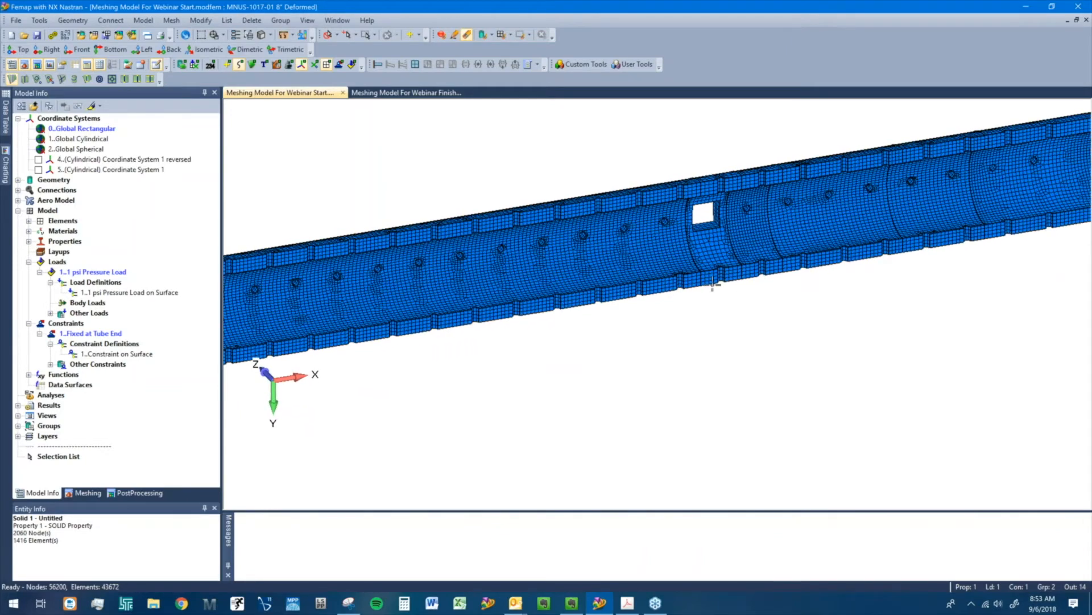
{"action": "scroll", "coordinate": [714, 283], "scroll_direction": "down", "scroll_amount": 6}
{"action": "middle_click_drag", "start_coordinate": [744, 282], "coordinate": [749, 290]}
{"action": "scroll", "coordinate": [790, 449], "scroll_direction": "up", "scroll_amount": 2}
{"action": "scroll", "coordinate": [790, 448], "scroll_direction": "up", "scroll_amount": 1}
{"action": "middle_click_drag", "start_coordinate": [747, 355], "coordinate": [711, 307], "text": "ctrl"}
- Highlight the 1 psi pressure load surfaces on the tube and inspect the inner wall
{"action": "left_click", "coordinate": [84, 291]}
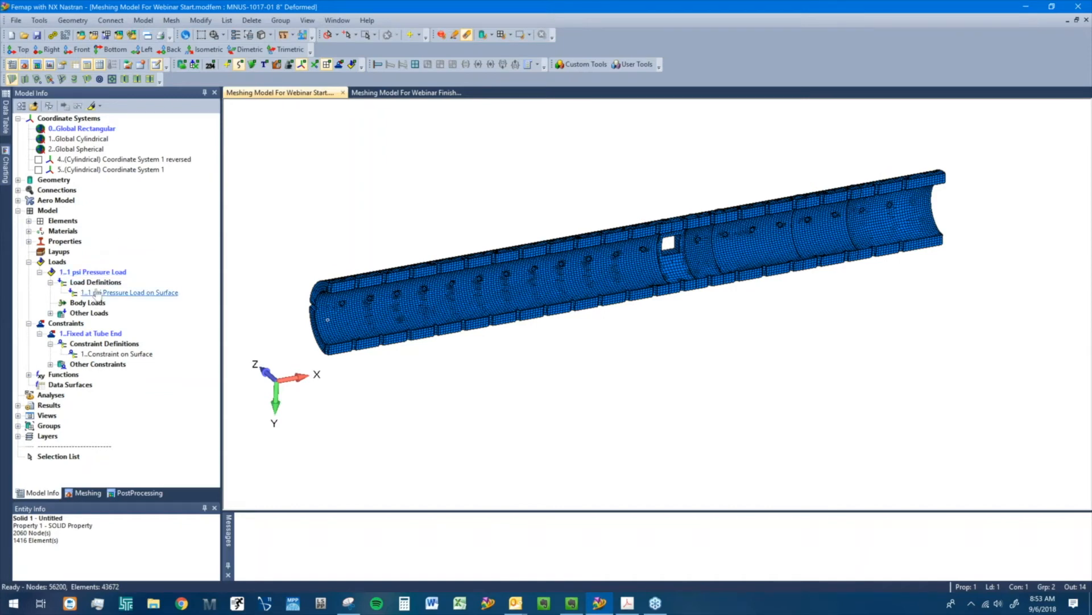
{"action": "left_click", "coordinate": [91, 107]}
{"action": "scroll", "coordinate": [595, 353], "scroll_direction": "up", "scroll_amount": 4}
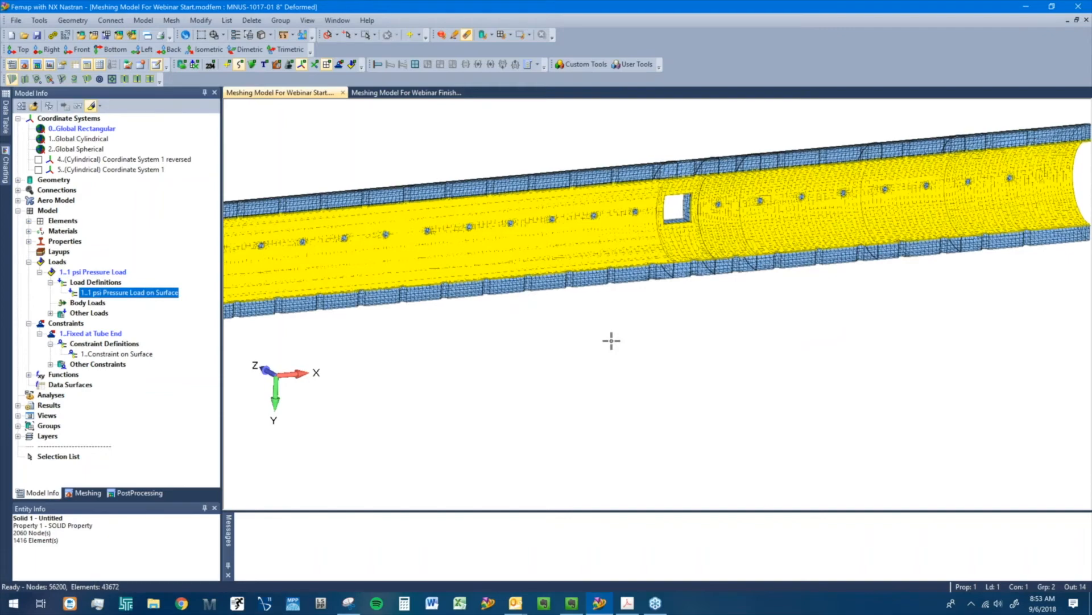
{"action": "scroll", "coordinate": [612, 341], "scroll_direction": "down", "scroll_amount": 2}
- Highlight the surface constraint at the tube end with the mesh hidden and geometry shown, inspect it, and turn highlighting off
{"action": "left_click", "coordinate": [147, 353]}
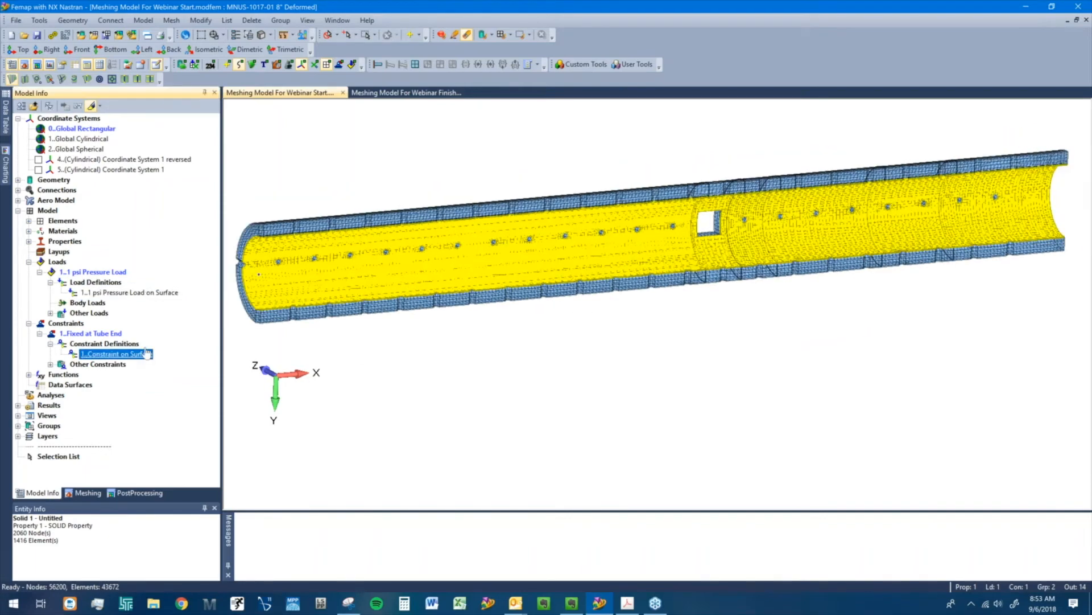
{"action": "middle_click_drag", "start_coordinate": [702, 317], "coordinate": [546, 336]}
{"action": "middle_click_drag", "start_coordinate": [729, 269], "coordinate": [307, 155]}
{"action": "left_click", "coordinate": [314, 64]}
{"action": "left_click", "coordinate": [252, 65]}
{"action": "mouse_move", "coordinate": [590, 270]}
{"action": "middle_mouse_down"}
{"action": "mouse_move", "coordinate": [617, 348]}
{"action": "mouse_move", "coordinate": [512, 340]}
{"action": "middle_mouse_up"}
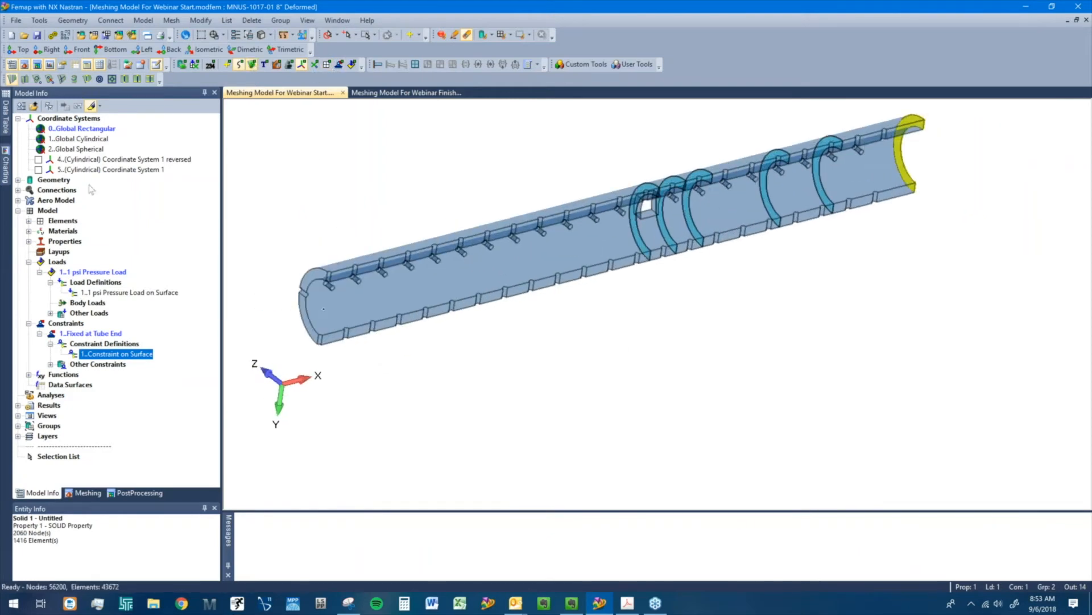
{"action": "left_click", "coordinate": [91, 106]}
- View the Meshing Model For Webinar Finish model briefly, then return to the Start model and redisplay its mesh
{"action": "left_click", "coordinate": [407, 92]}
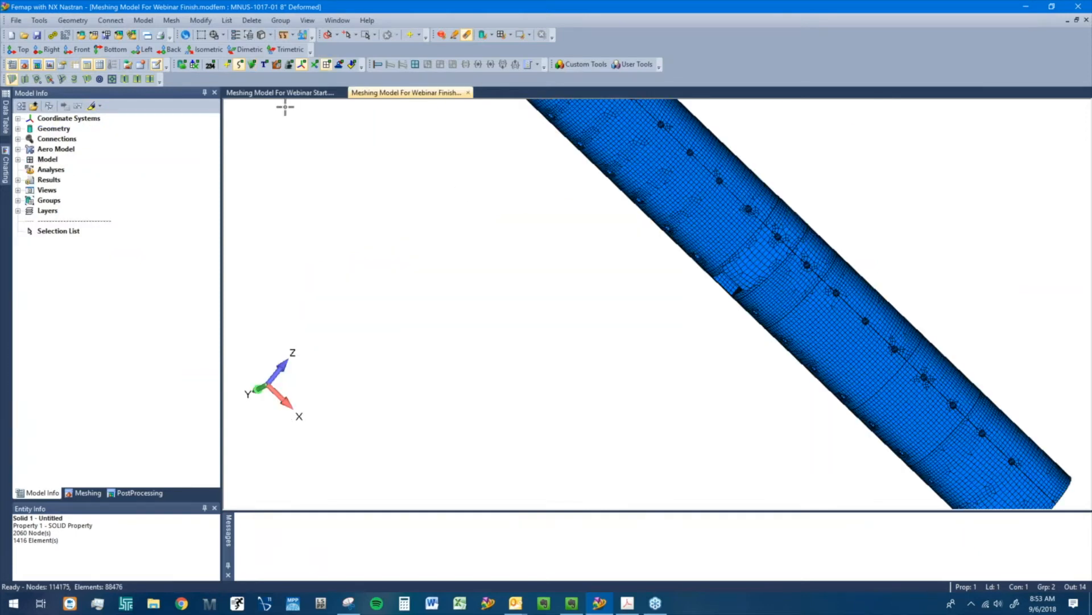
{"action": "left_click", "coordinate": [283, 92]}
{"action": "middle_click_drag", "start_coordinate": [318, 150], "coordinate": [400, 175]}
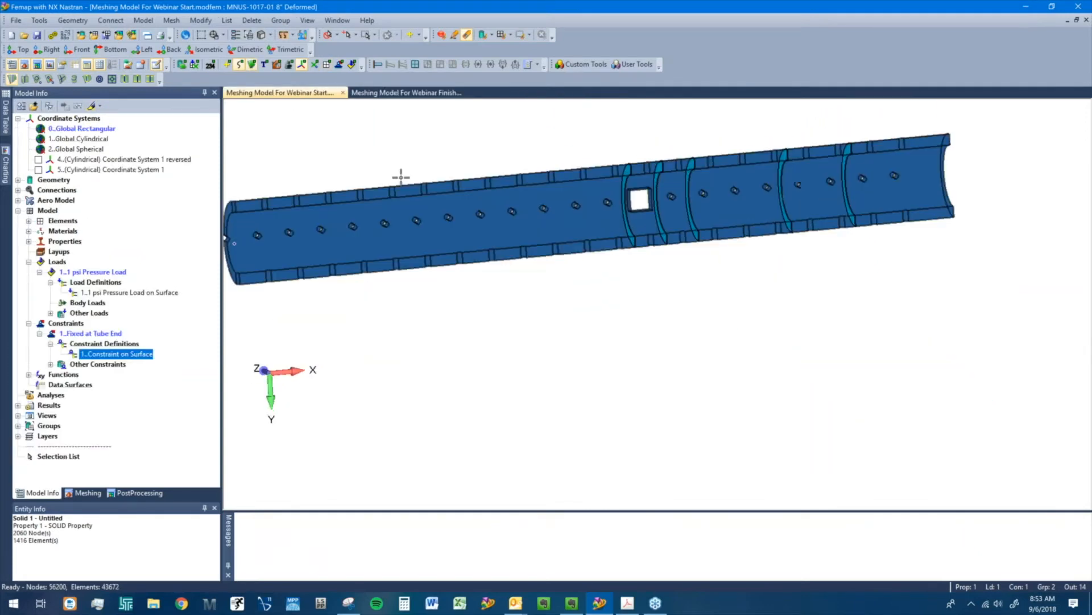
{"action": "left_click", "coordinate": [327, 64]}
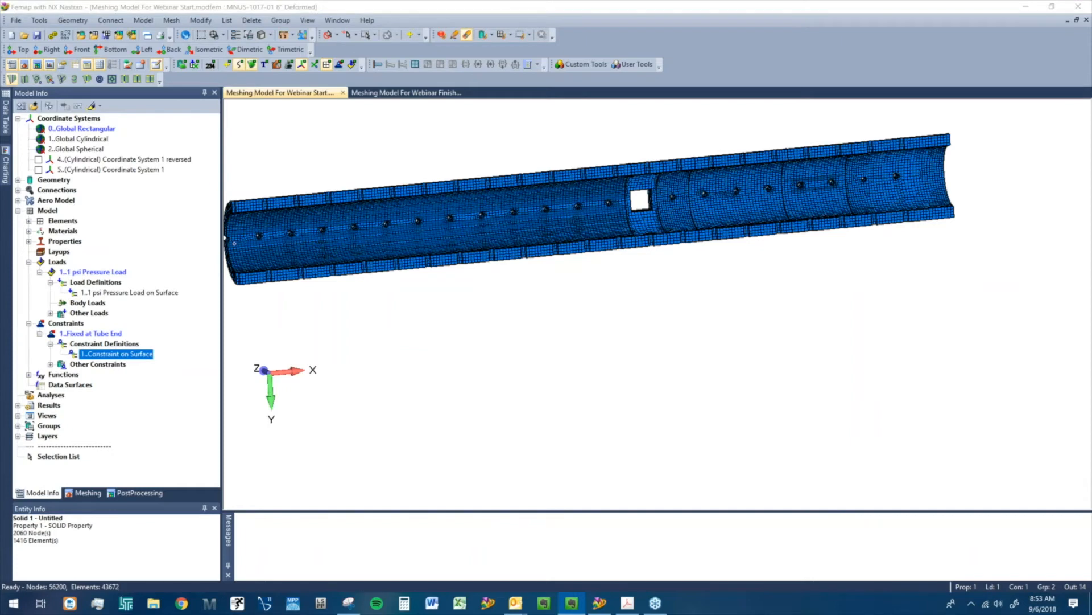
- Start a solid copy with the short tube section around the rectangular window as the source
{"action": "left_click", "coordinate": [72, 21]}
{"action": "mouse_move", "coordinate": [114, 189]}
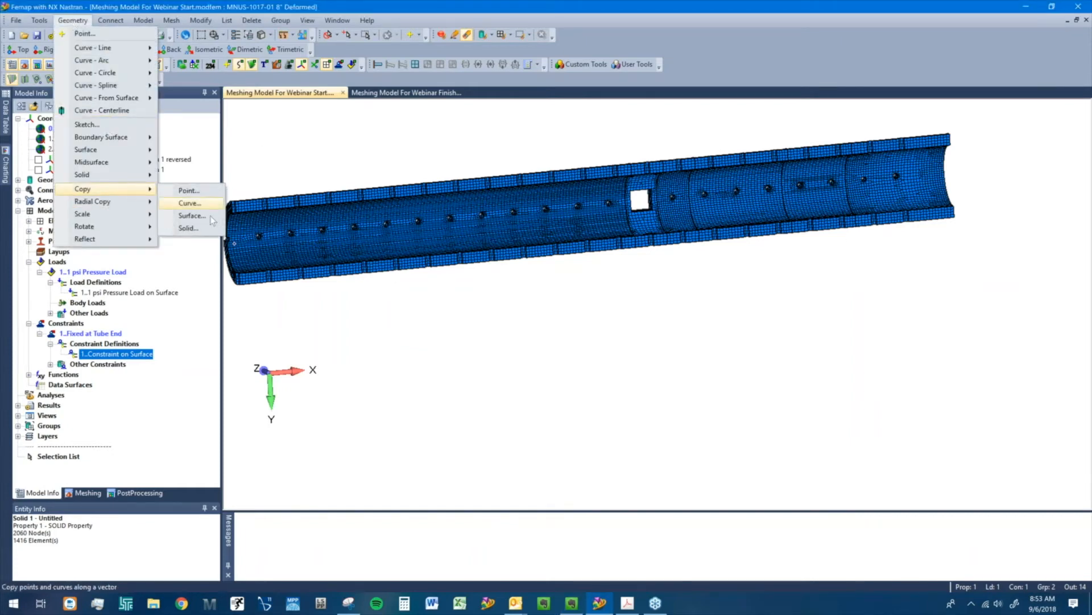
{"action": "left_click", "coordinate": [206, 228]}
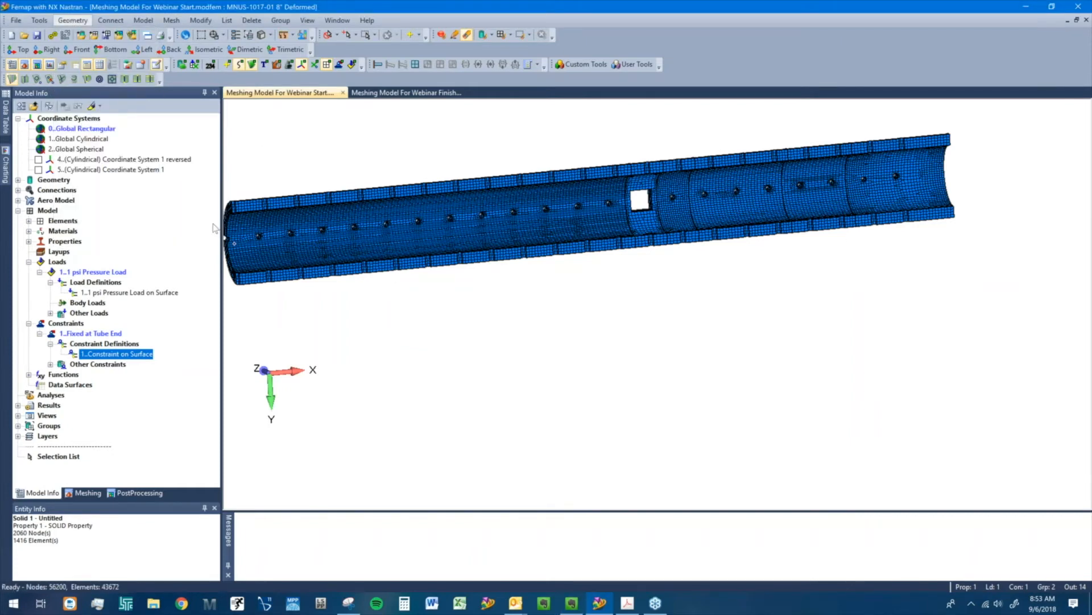
{"action": "left_click", "coordinate": [426, 245]}
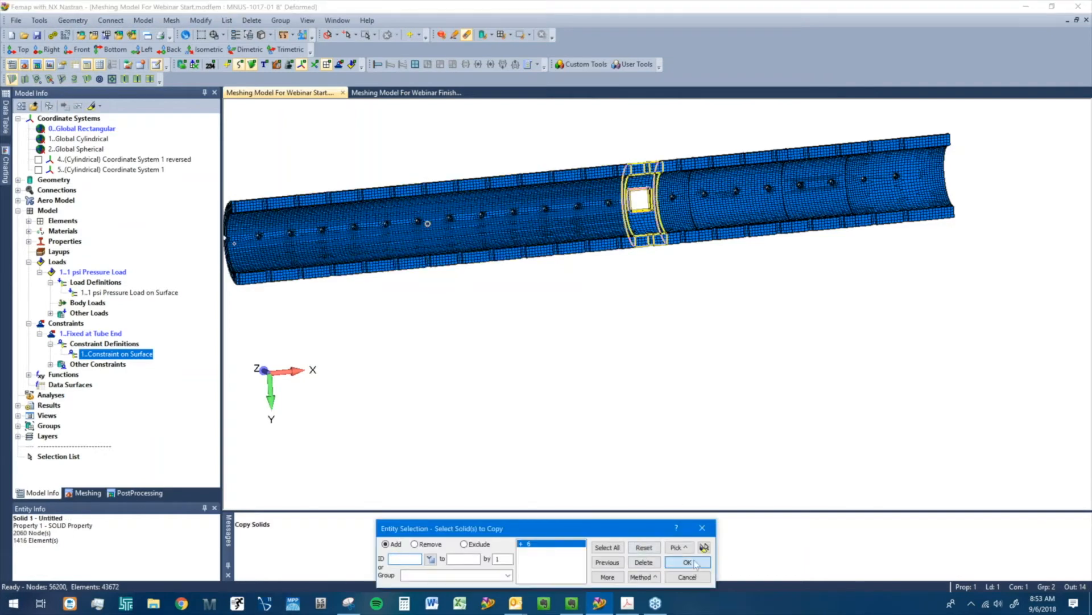
{"action": "left_click", "coordinate": [688, 562]}
{"action": "left_click_drag", "start_coordinate": [423, 423], "coordinate": [345, 180]}
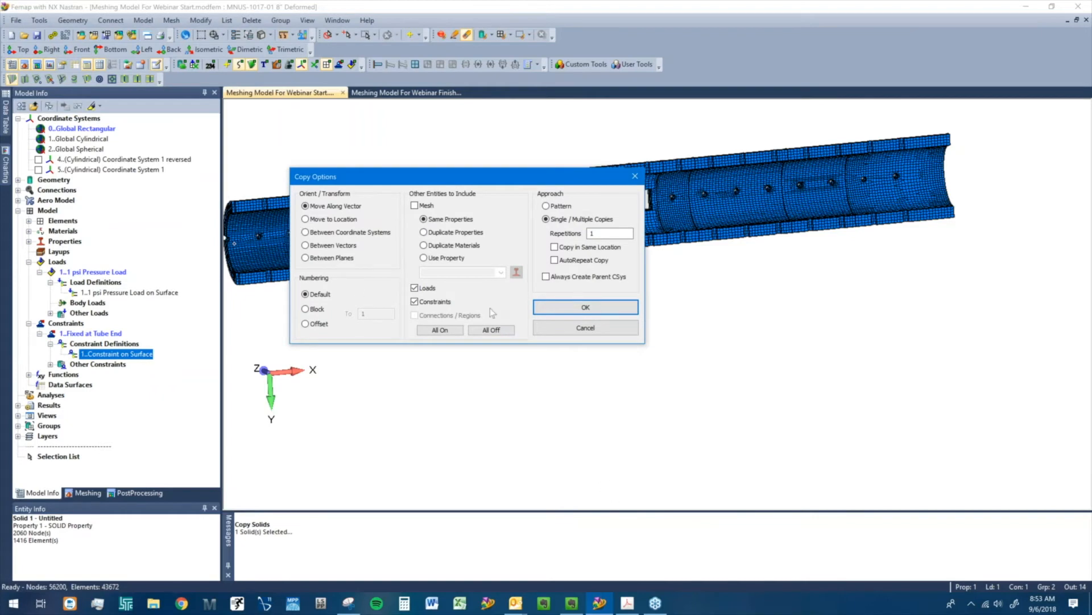
- Switch to Adobe Acrobat to view the old Generation Options dialog in the FEMAP 12 PDF, then return to the copy options
{"action": "left_click", "coordinate": [628, 603]}
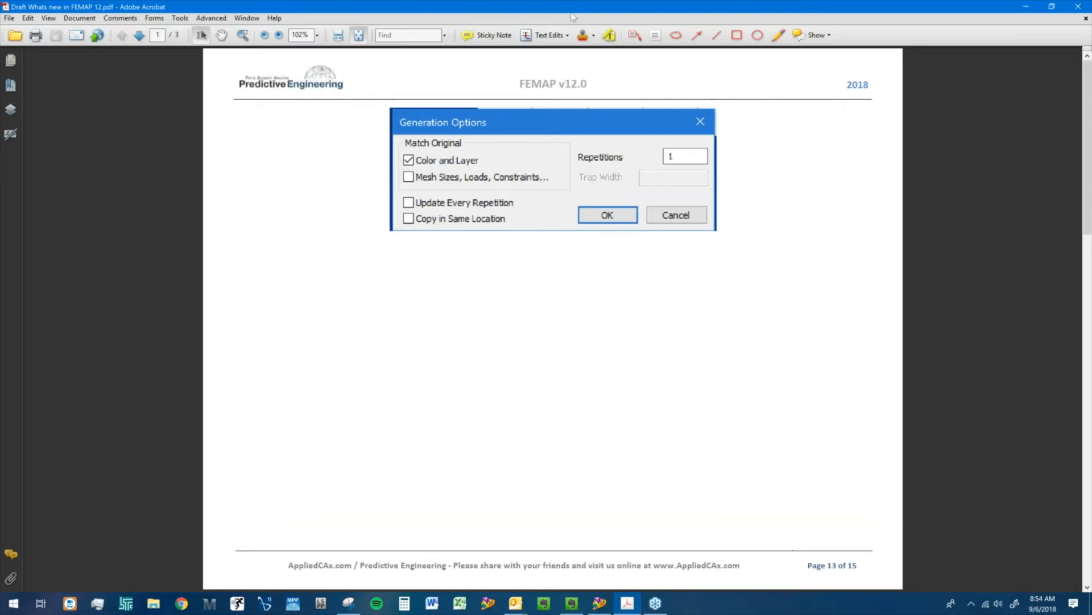
{"action": "left_click_drag", "start_coordinate": [571, 8], "coordinate": [1091, 12]}
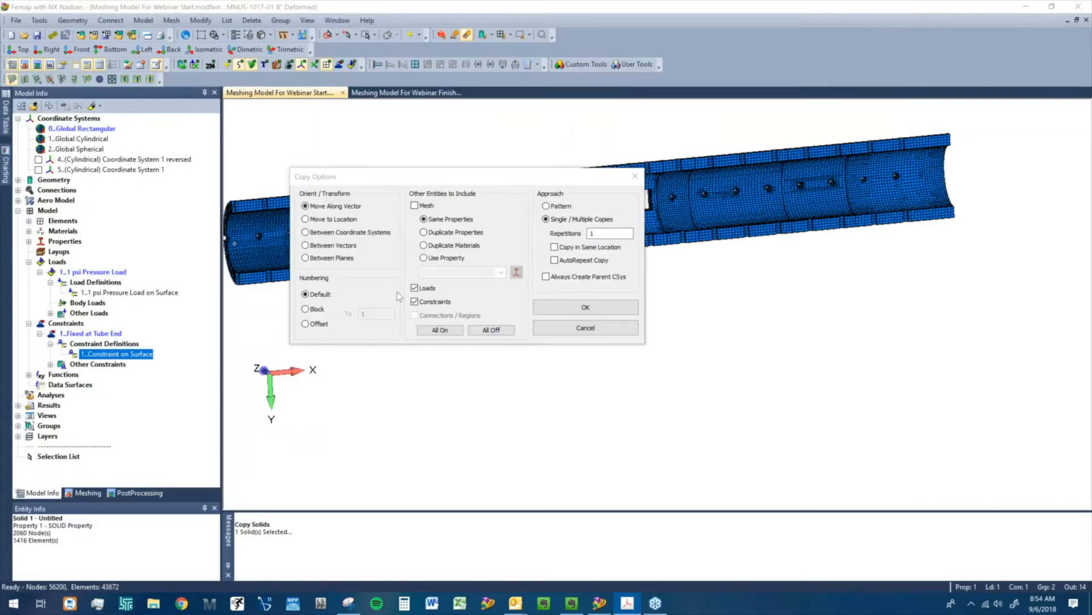
{"action": "left_click", "coordinate": [373, 179]}
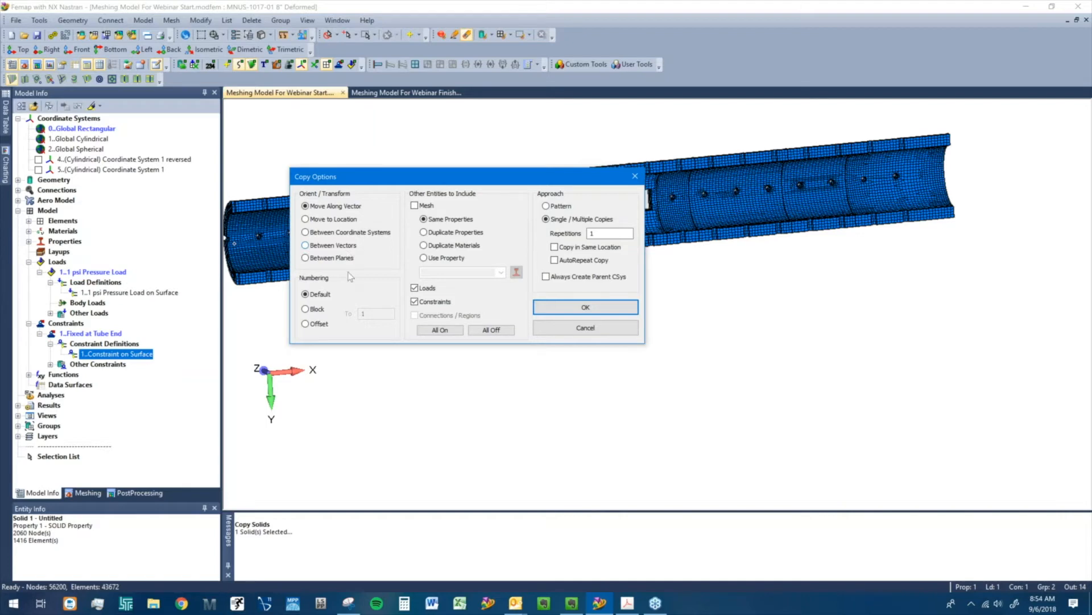
- Include the mesh with Same Properties, choose the Pattern approach, view the pattern definition, and cancel the copy
{"action": "left_click", "coordinate": [415, 206]}
{"action": "left_click", "coordinate": [447, 258]}
{"action": "left_click", "coordinate": [424, 219]}
{"action": "left_click", "coordinate": [553, 209]}
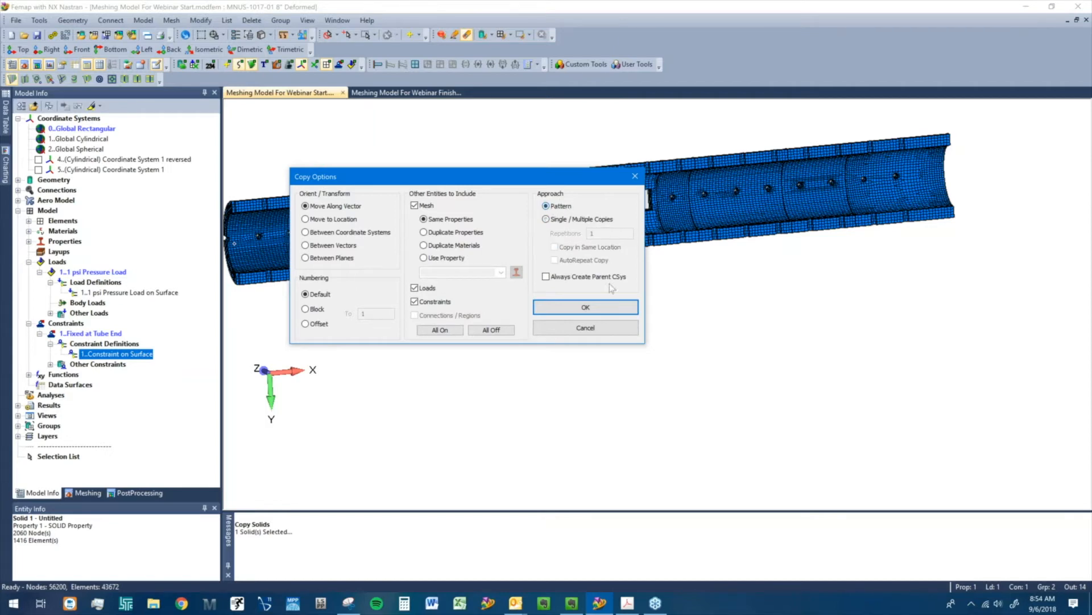
{"action": "left_click", "coordinate": [622, 311]}
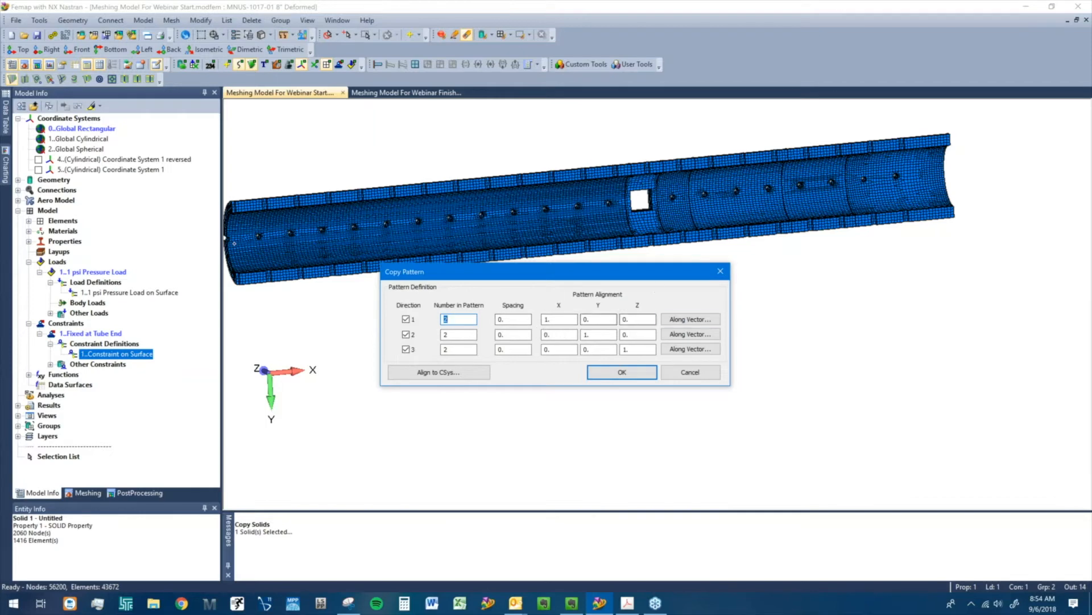
{"action": "middle_click_drag", "start_coordinate": [510, 164], "coordinate": [608, 254]}
{"action": "left_click", "coordinate": [671, 376]}
- Restart the solid copy with one tube solid selected and bring up its copy options
{"action": "left_click", "coordinate": [73, 20]}
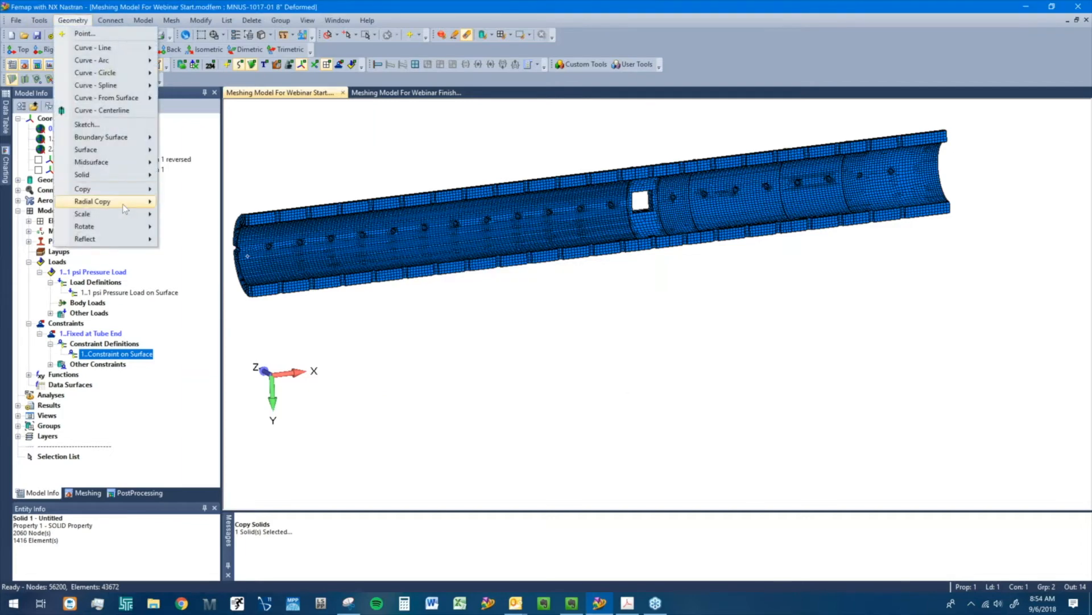
{"action": "mouse_move", "coordinate": [124, 193]}
{"action": "left_click", "coordinate": [187, 228]}
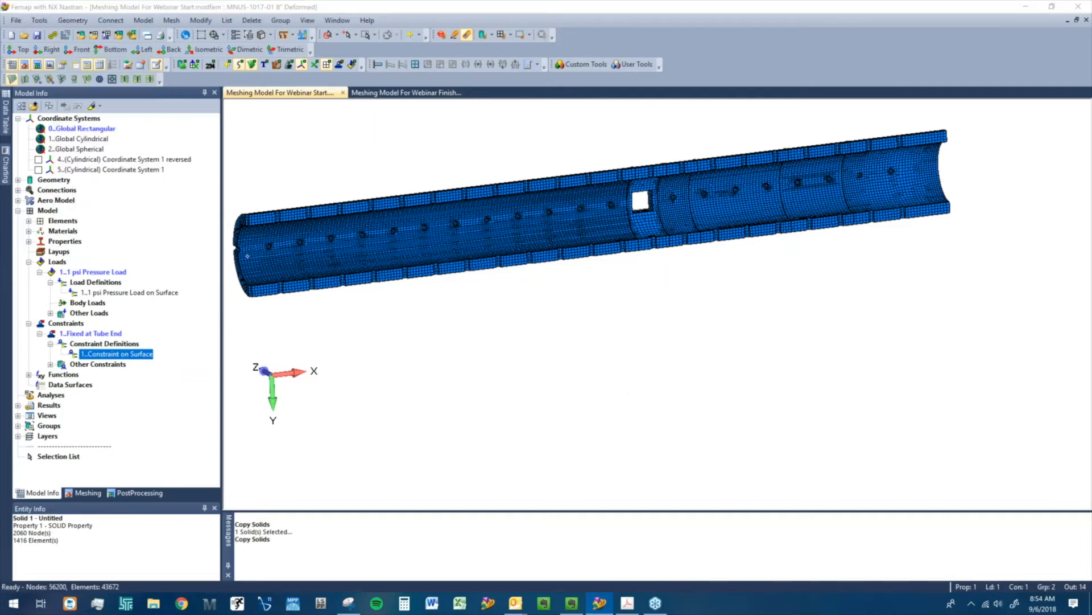
{"action": "left_click", "coordinate": [707, 561]}
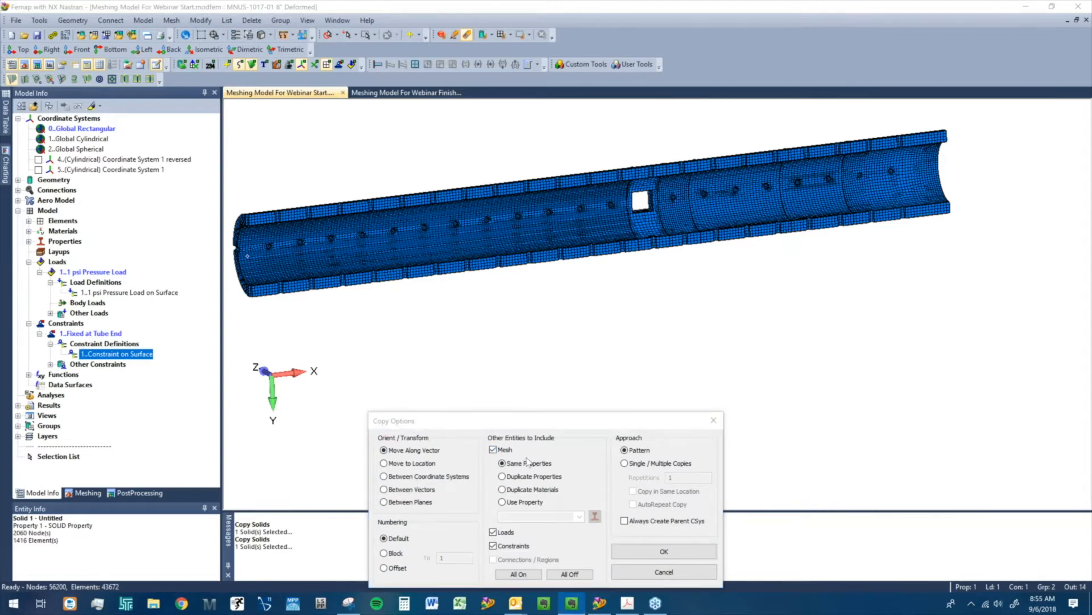
- Set the solid copy to work between coordinate systems as a single copy, including mesh, loads and constraints
{"action": "left_click", "coordinate": [402, 478]}
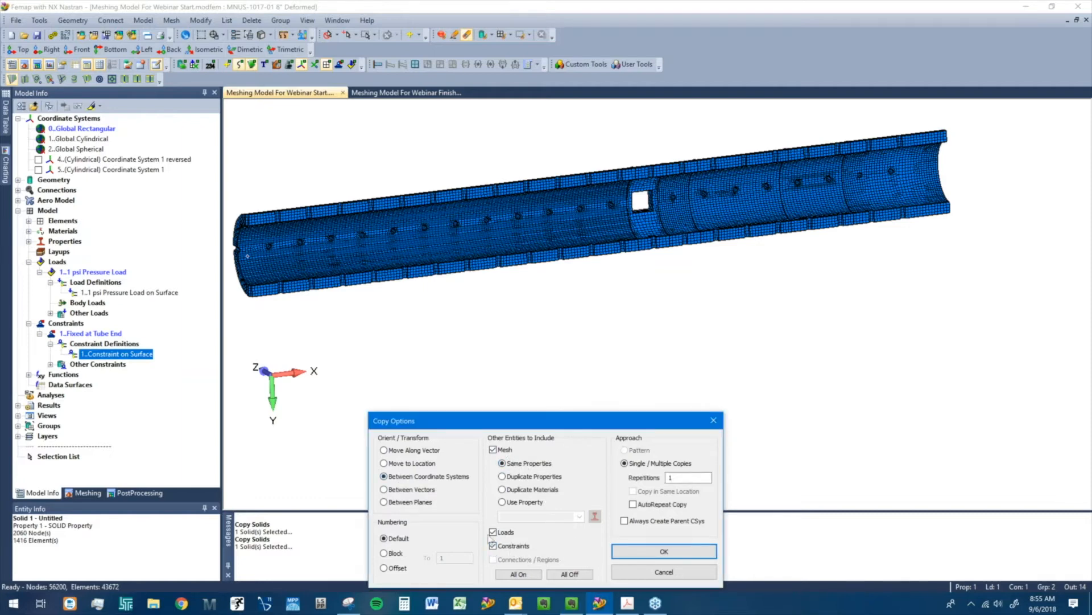
{"action": "left_click_drag", "start_coordinate": [632, 427], "coordinate": [662, 319]}
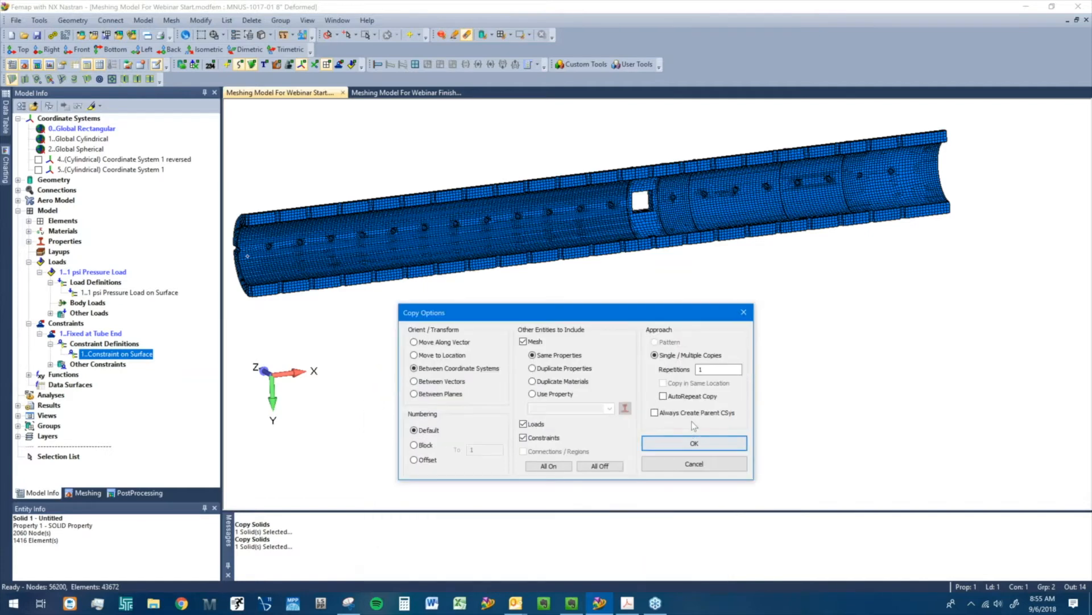
{"action": "left_click", "coordinate": [679, 442]}
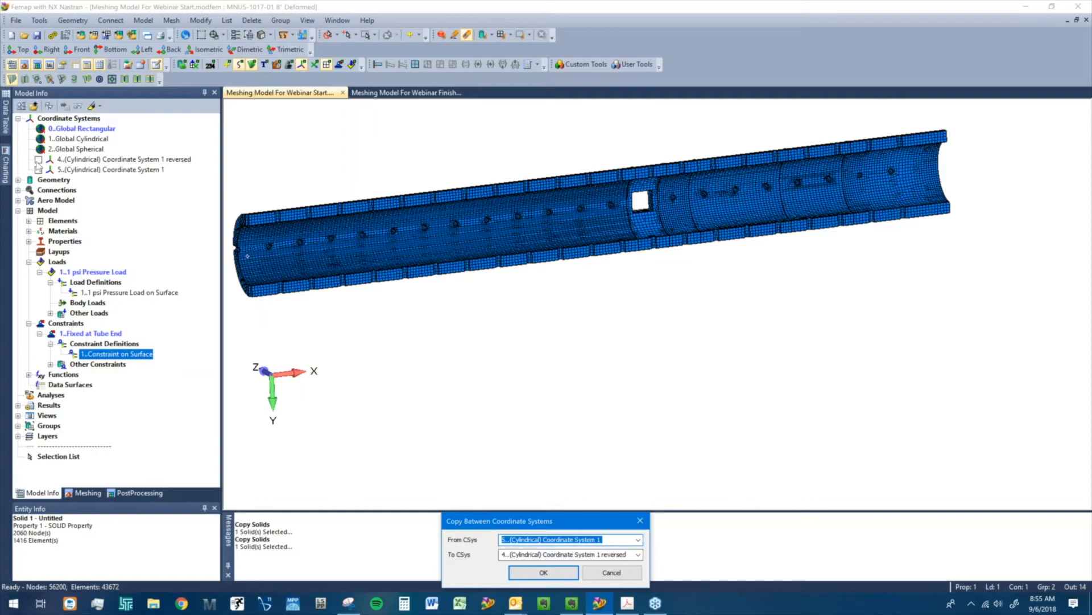
- Display both cylindrical coordinate systems and copy the solid from Coordinate System 1 to Coordinate System 1 reversed
{"action": "left_click", "coordinate": [39, 159]}
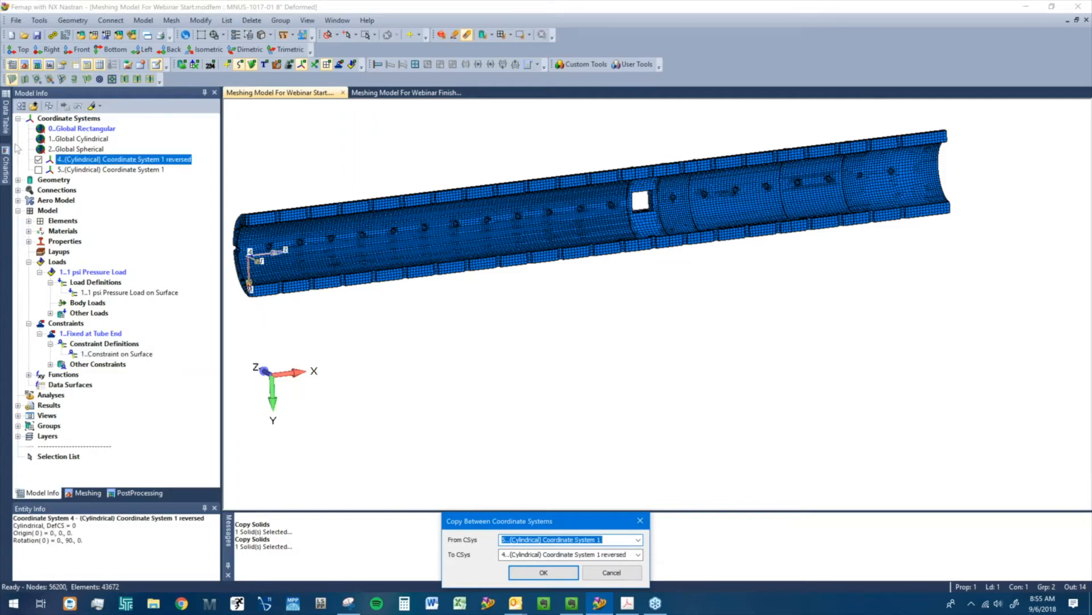
{"action": "left_click", "coordinate": [37, 159]}
{"action": "left_click", "coordinate": [38, 169]}
{"action": "middle_click_drag", "start_coordinate": [362, 347], "coordinate": [578, 378], "text": "ctrl"}
{"action": "scroll", "coordinate": [576, 322], "scroll_direction": "up", "scroll_amount": 2}
{"action": "scroll", "coordinate": [578, 377], "scroll_direction": "down", "scroll_amount": 4}
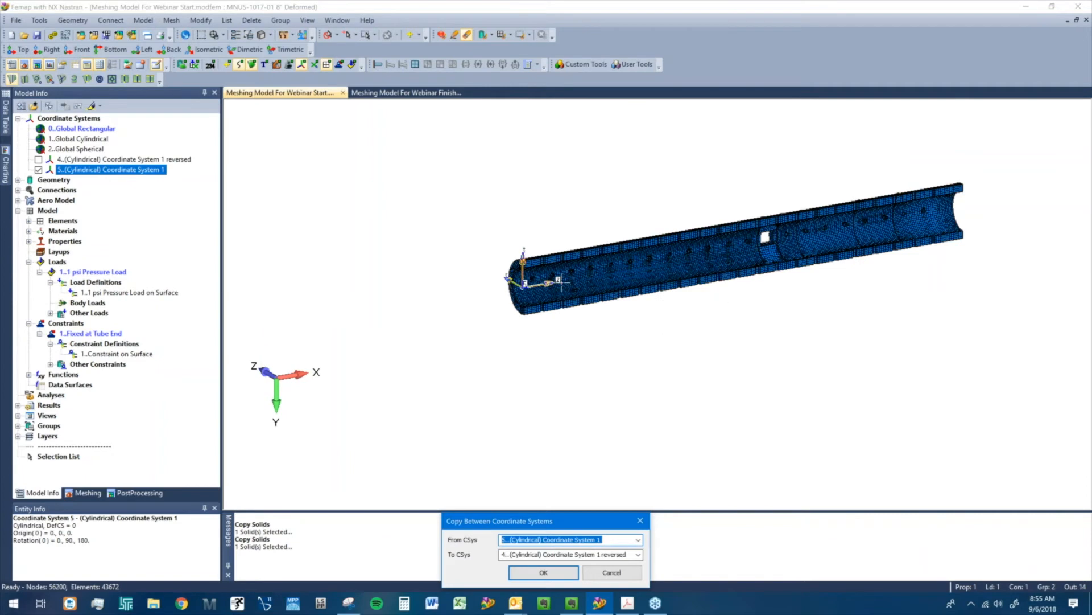
{"action": "left_click", "coordinate": [37, 159]}
{"action": "left_click", "coordinate": [124, 160]}
{"action": "scroll", "coordinate": [622, 459], "scroll_direction": "up", "scroll_amount": 4}
{"action": "scroll", "coordinate": [520, 258], "scroll_direction": "down", "scroll_amount": 3}
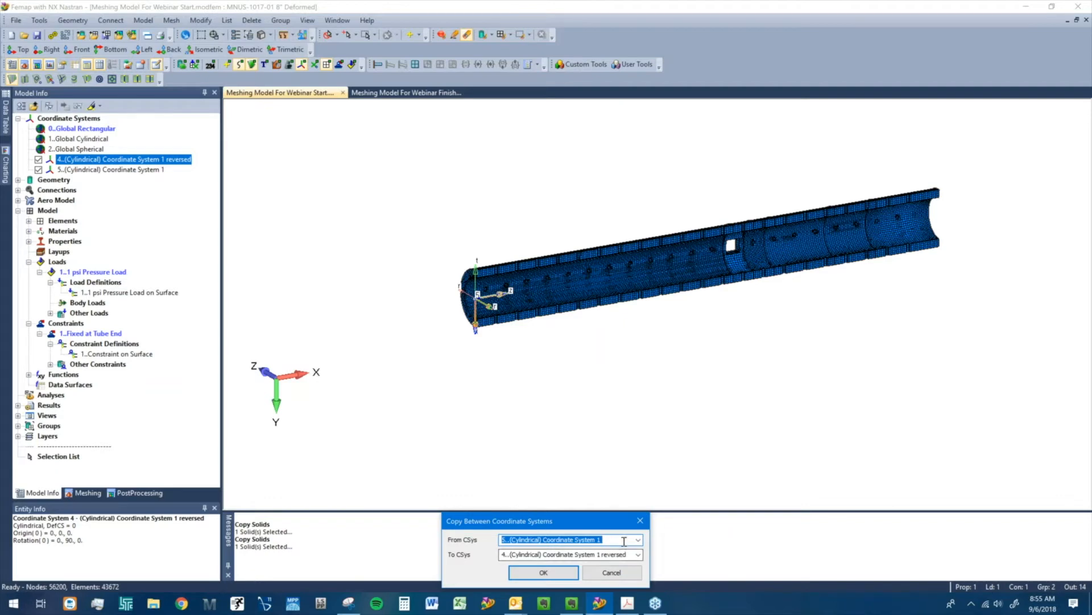
{"action": "left_click", "coordinate": [556, 572]}
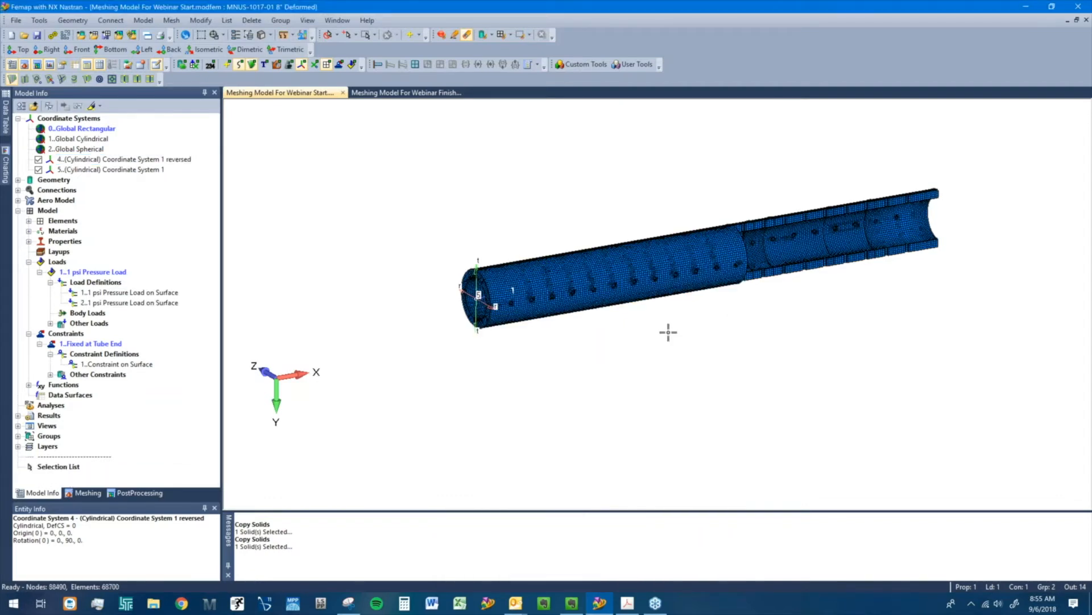
- Inspect the copied tube half from several angles, temporarily hiding the element mesh to view the underlying geometry
{"action": "middle_click_drag", "start_coordinate": [668, 332], "coordinate": [598, 358]}
{"action": "scroll", "coordinate": [732, 463], "scroll_direction": "up", "scroll_amount": 4}
{"action": "scroll", "coordinate": [598, 358], "scroll_direction": "up", "scroll_amount": 1}
{"action": "middle_click_drag", "start_coordinate": [376, 297], "coordinate": [429, 289]}
{"action": "middle_click_drag", "start_coordinate": [555, 270], "coordinate": [766, 226], "text": "ctrl"}
{"action": "scroll", "coordinate": [767, 226], "scroll_direction": "down", "scroll_amount": 3}
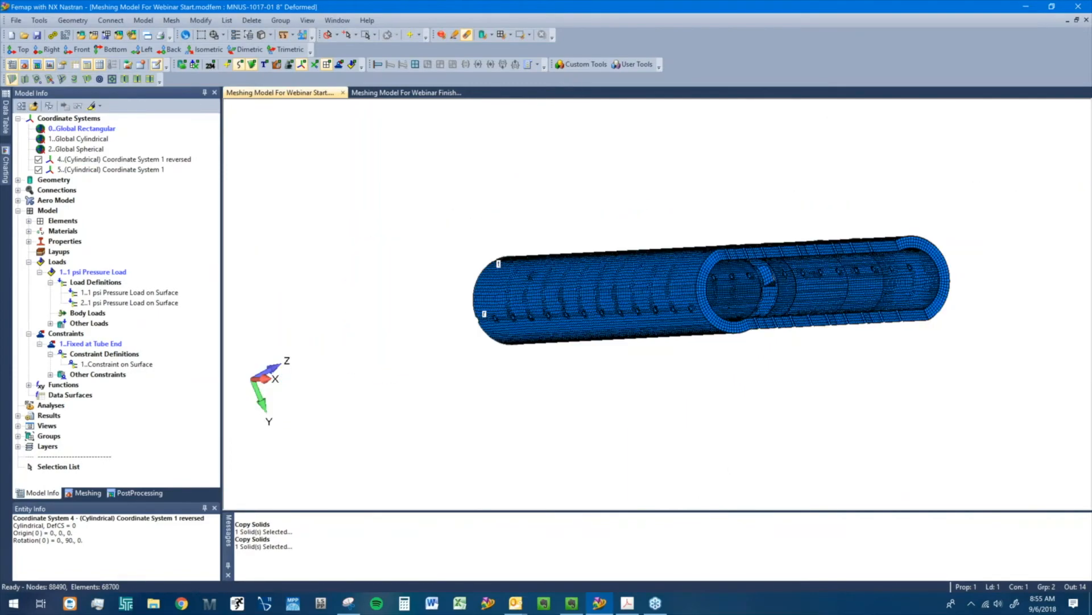
{"action": "left_click", "coordinate": [327, 64]}
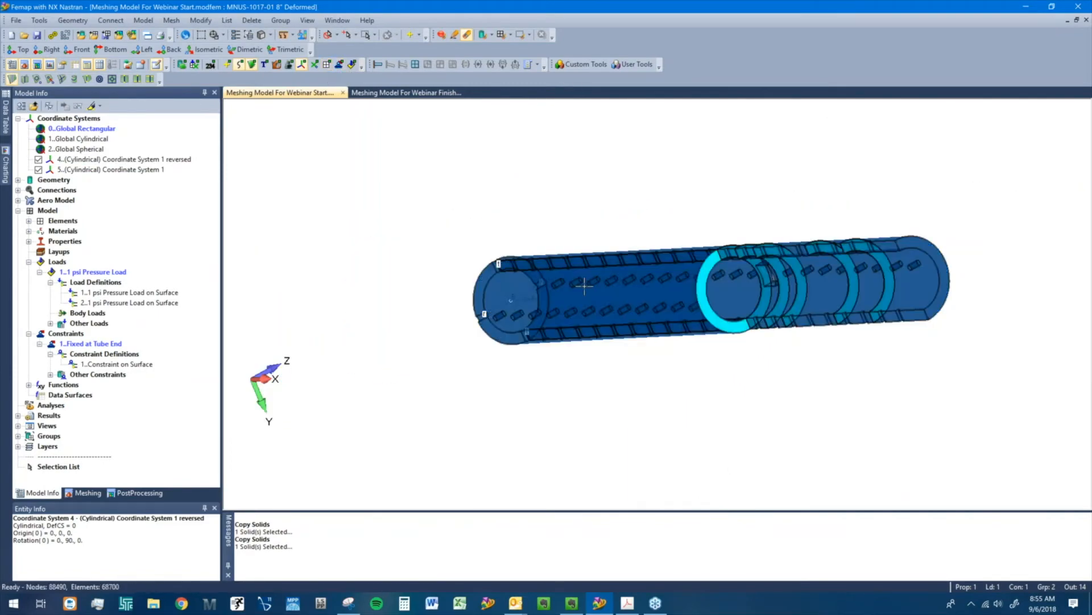
{"action": "left_click", "coordinate": [327, 64]}
- Highlight the second pressure load definition in the model, check which surfaces it covers, and turn the highlighting off
{"action": "left_click", "coordinate": [129, 302]}
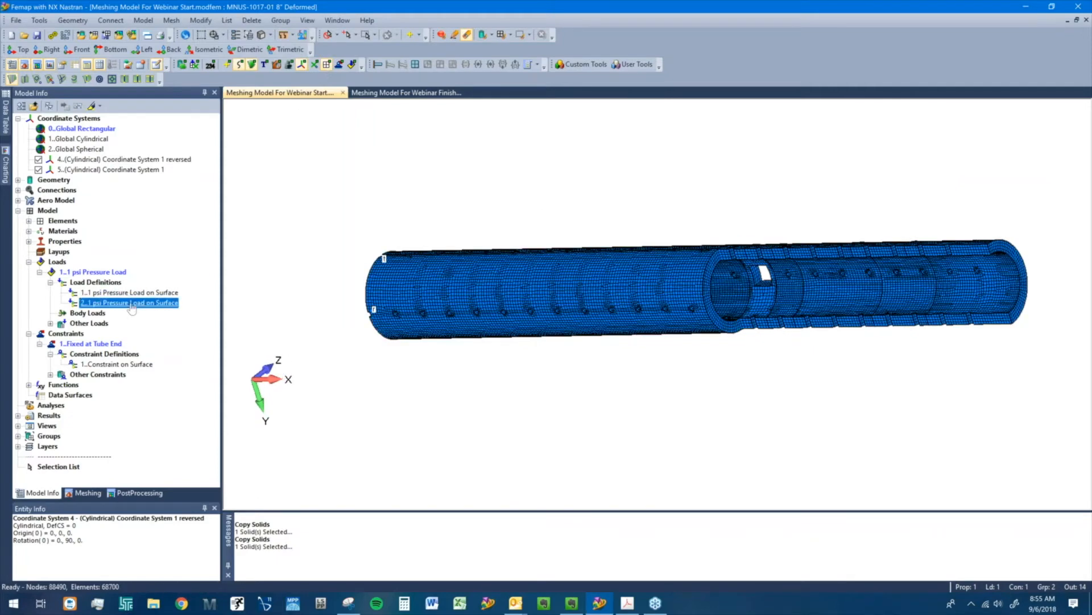
{"action": "left_click", "coordinate": [92, 106]}
{"action": "middle_click_drag", "start_coordinate": [592, 289], "coordinate": [621, 302]}
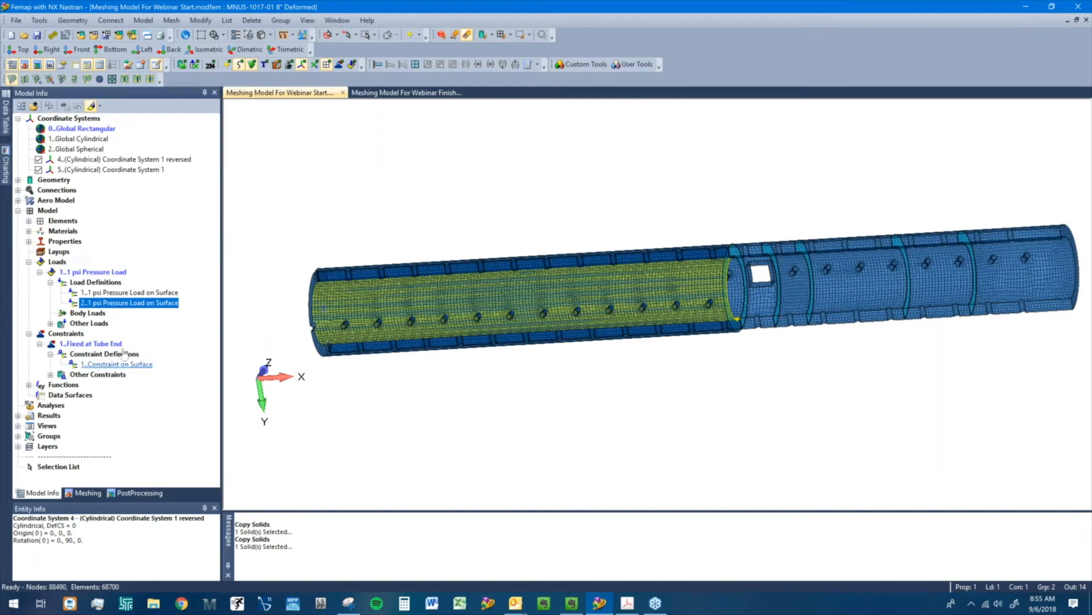
{"action": "middle_click_drag", "start_coordinate": [592, 381], "coordinate": [507, 402]}
{"action": "scroll", "coordinate": [662, 393], "scroll_direction": "down", "scroll_amount": 2}
{"action": "scroll", "coordinate": [544, 358], "scroll_direction": "up", "scroll_amount": 3}
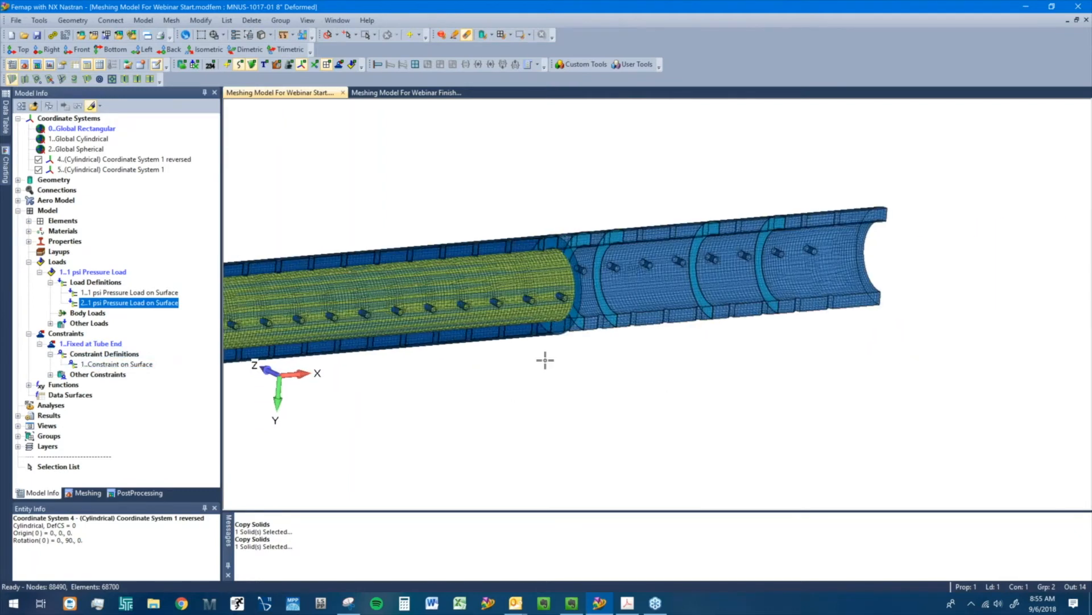
{"action": "middle_click_drag", "start_coordinate": [544, 358], "coordinate": [484, 355]}
{"action": "left_click", "coordinate": [90, 106]}
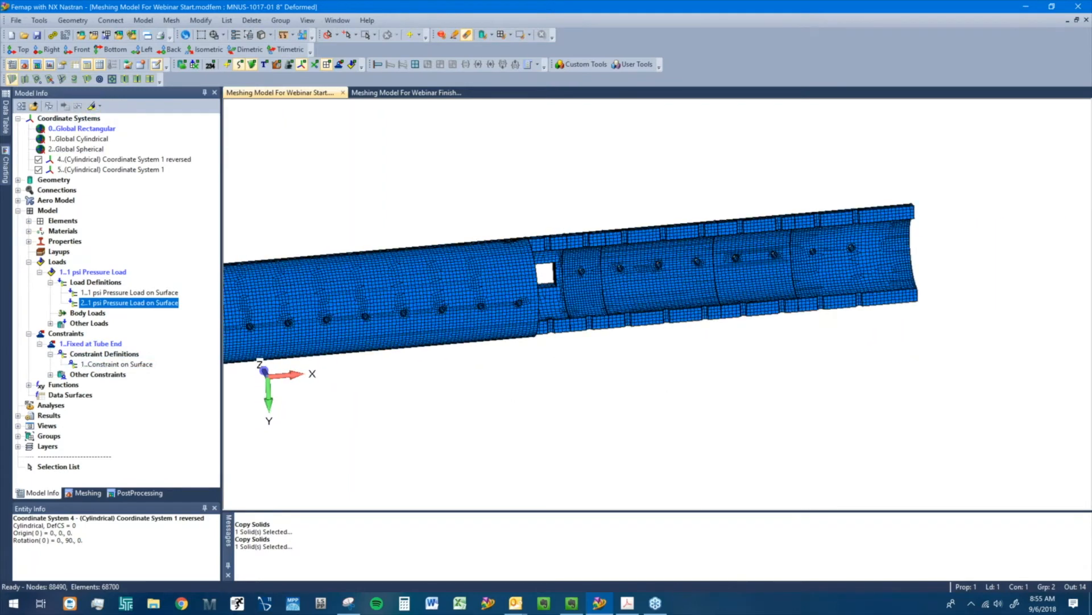
- Start a mesh element copy and select the elements by solid, choosing the solids along the still open half of the tube
{"action": "middle_click_drag", "start_coordinate": [660, 357], "coordinate": [797, 367]}
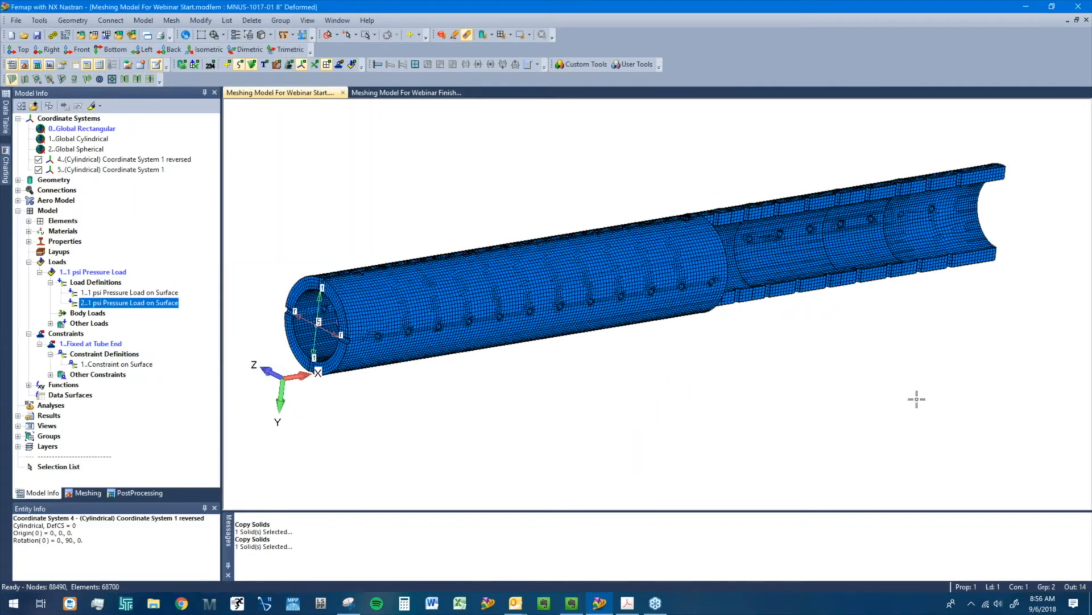
{"action": "middle_click_drag", "start_coordinate": [650, 313], "coordinate": [759, 323]}
{"action": "scroll", "coordinate": [788, 295], "scroll_direction": "down", "scroll_amount": 3}
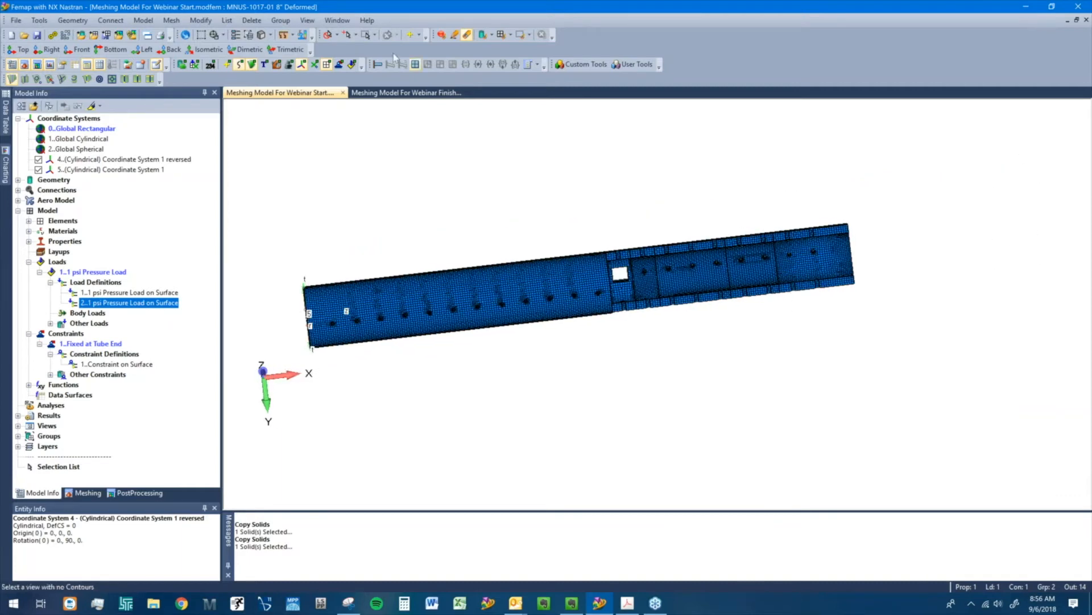
{"action": "left_click", "coordinate": [172, 20]}
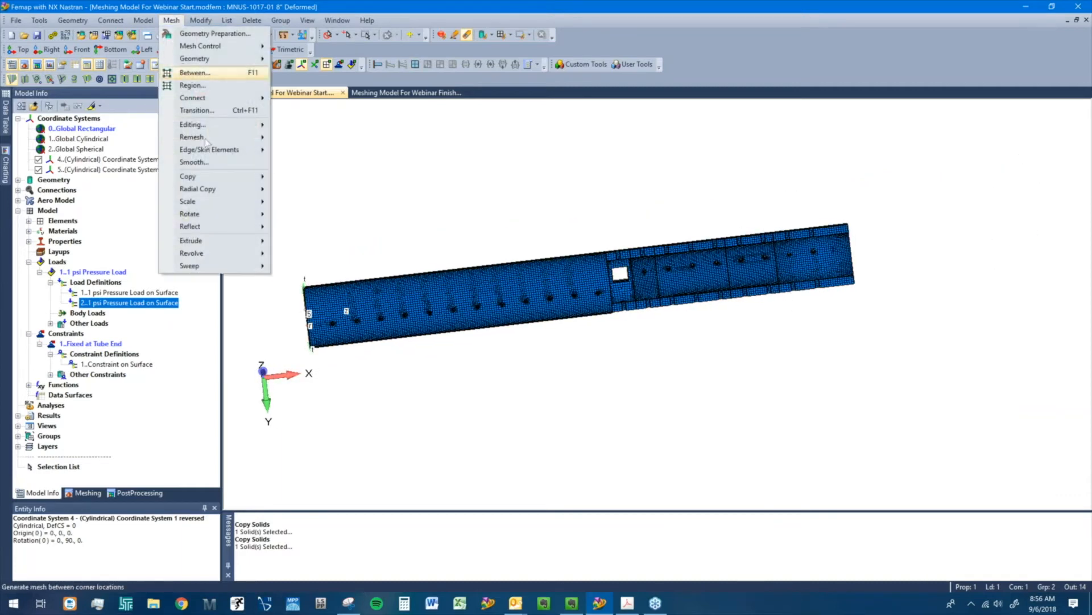
{"action": "mouse_move", "coordinate": [228, 176]}
{"action": "left_click", "coordinate": [301, 196]}
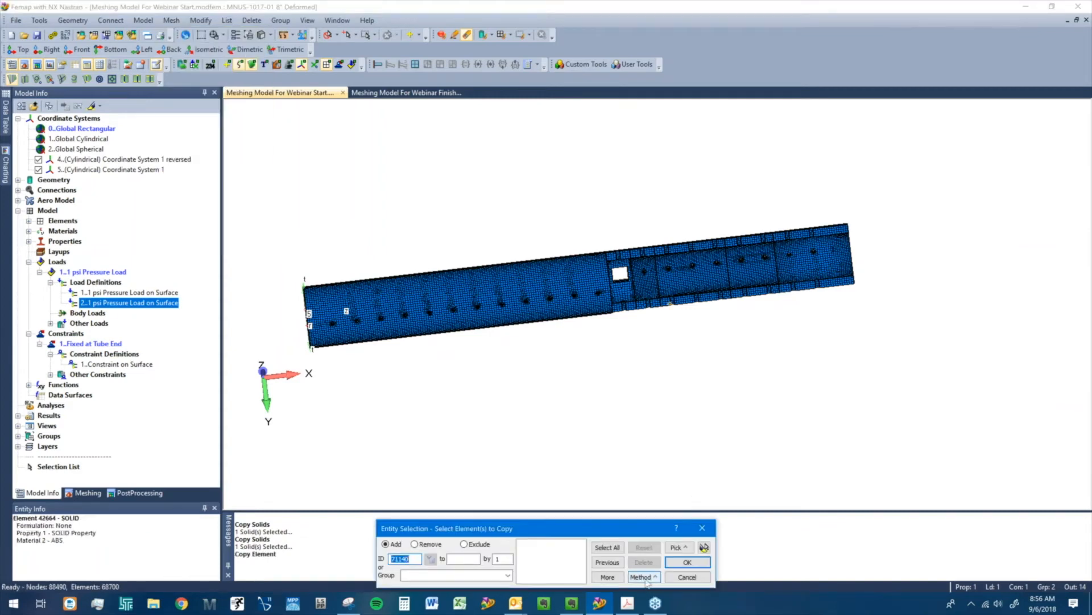
{"action": "left_click", "coordinate": [644, 576]}
{"action": "left_click", "coordinate": [660, 575]}
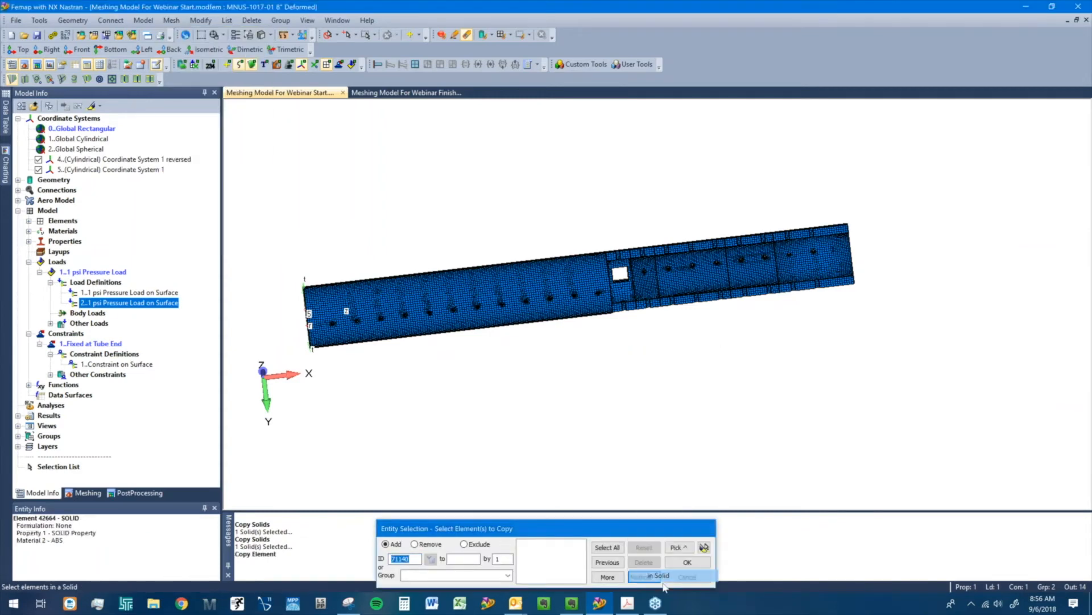
{"action": "left_click", "coordinate": [653, 273]}
{"action": "left_click", "coordinate": [685, 269]}
{"action": "left_click", "coordinate": [746, 264]}
{"action": "left_click", "coordinate": [788, 259]}
{"action": "left_click", "coordinate": [691, 563]}
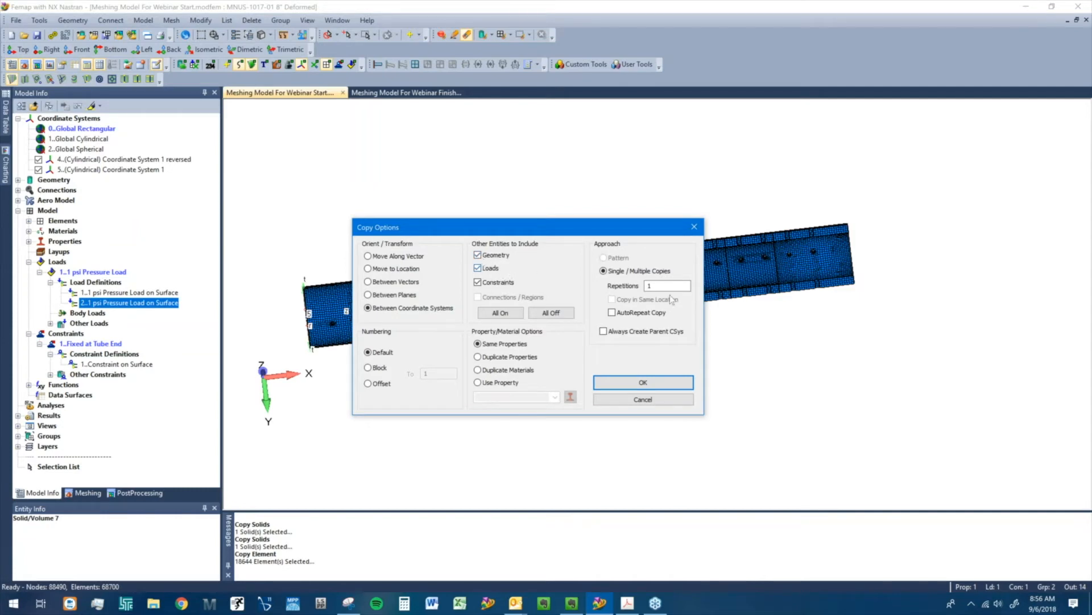
- Copy the selected elements with loads and constraints but without geometry, from Coordinate System 1 to Coordinate System 1 reversed
{"action": "left_click", "coordinate": [628, 603]}
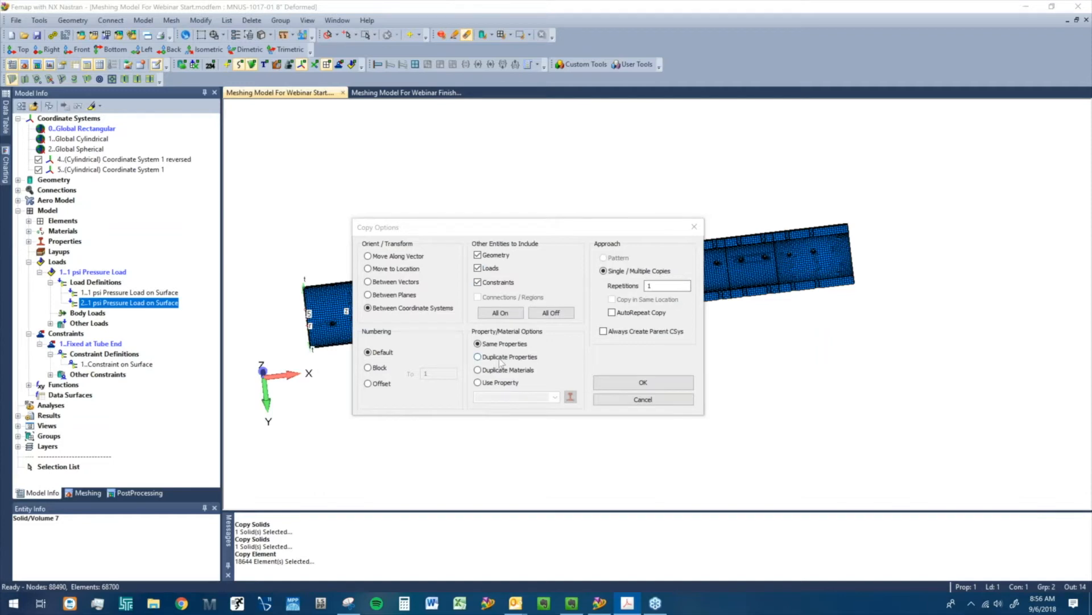
{"action": "left_click", "coordinate": [500, 313]}
{"action": "left_click", "coordinate": [497, 256]}
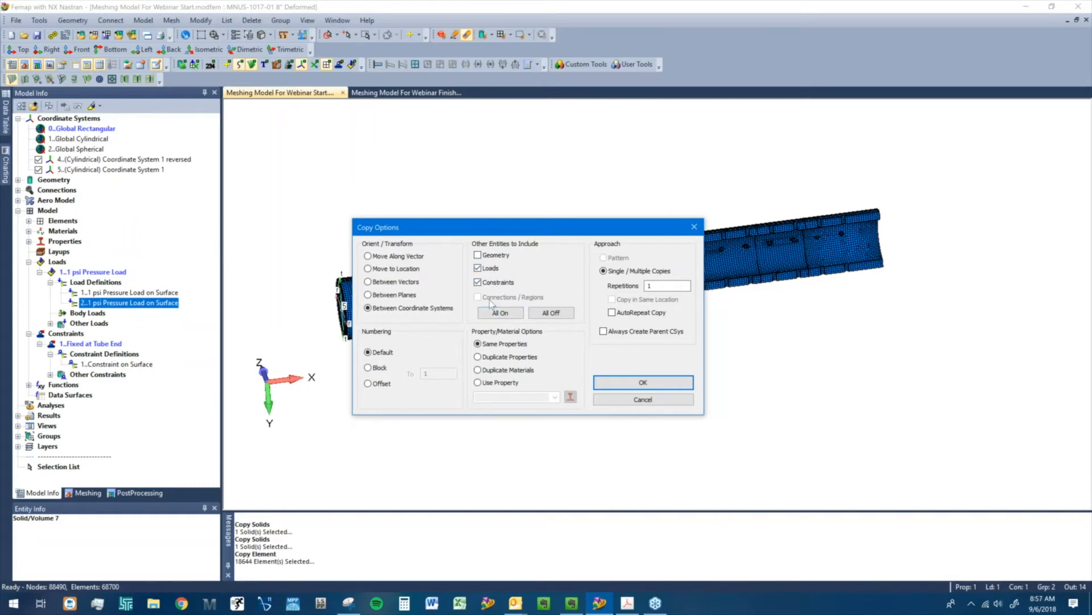
{"action": "left_click", "coordinate": [676, 383]}
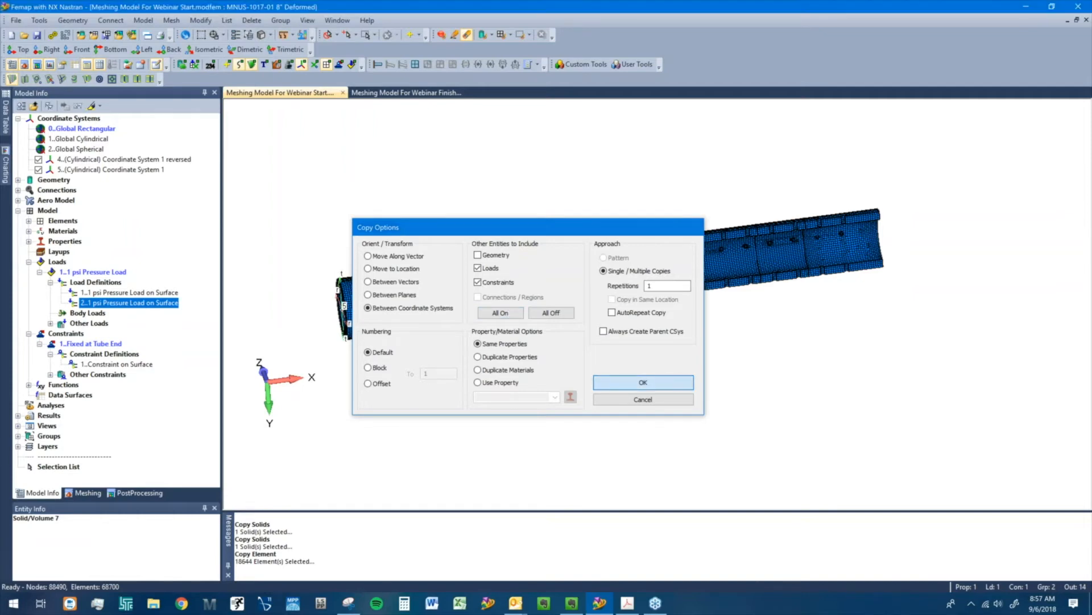
{"action": "left_click", "coordinate": [565, 578]}
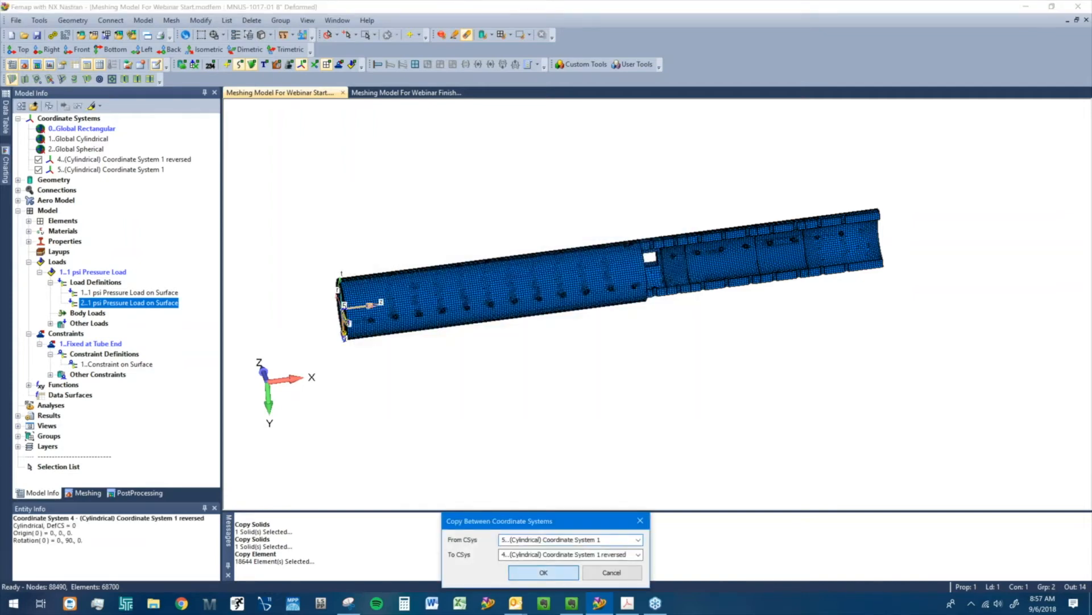
- Inspect the full tube mesh, temporarily hiding the elements to compare it with the geometry
{"action": "middle_click_drag", "start_coordinate": [817, 310], "coordinate": [410, 129]}
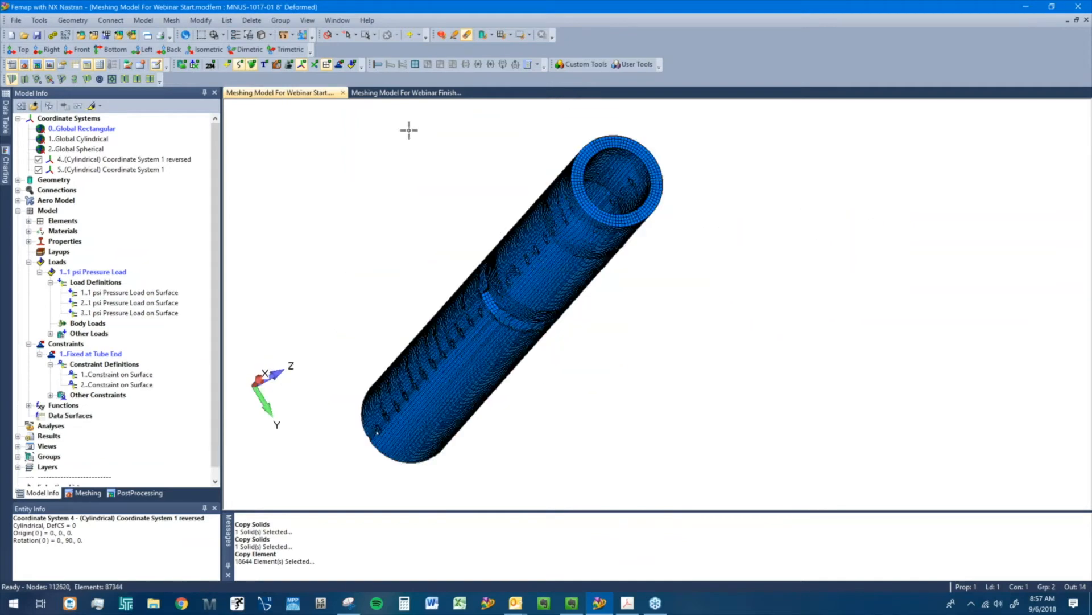
{"action": "left_click", "coordinate": [327, 64]}
{"action": "middle_click_drag", "start_coordinate": [604, 170], "coordinate": [421, 103]}
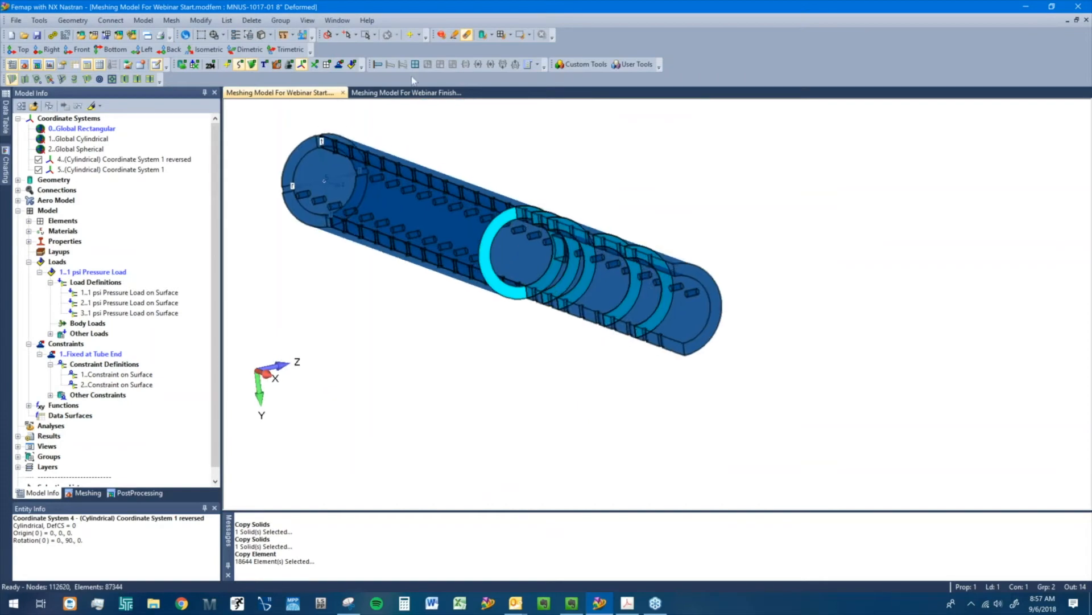
{"action": "left_click", "coordinate": [326, 64]}
{"action": "middle_click_drag", "start_coordinate": [539, 195], "coordinate": [575, 182], "text": "ctrl"}
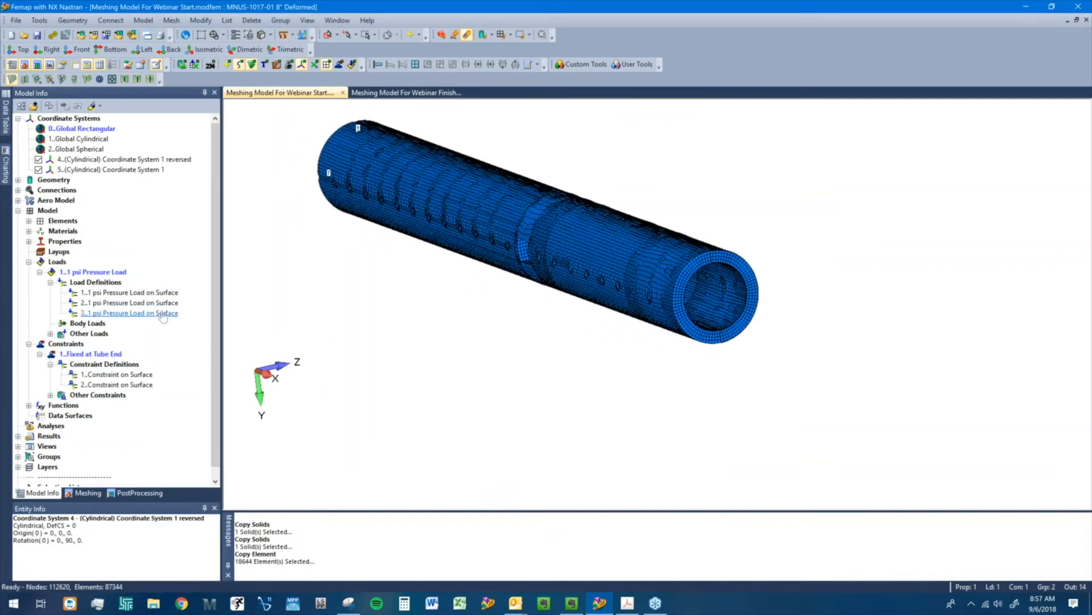
- Highlight the third pressure load definition and examine its coverage on the inner surface at the tube's end
{"action": "left_click", "coordinate": [130, 312]}
{"action": "left_click", "coordinate": [91, 106]}
{"action": "middle_click_drag", "start_coordinate": [603, 327], "coordinate": [682, 318]}
{"action": "scroll", "coordinate": [551, 442], "scroll_direction": "up", "scroll_amount": 4}
{"action": "middle_click_drag", "start_coordinate": [632, 367], "coordinate": [659, 350], "text": "ctrl"}
{"action": "scroll", "coordinate": [644, 387], "scroll_direction": "up", "scroll_amount": 4}
{"action": "middle_click_drag", "start_coordinate": [625, 169], "coordinate": [642, 331], "text": "ctrl"}
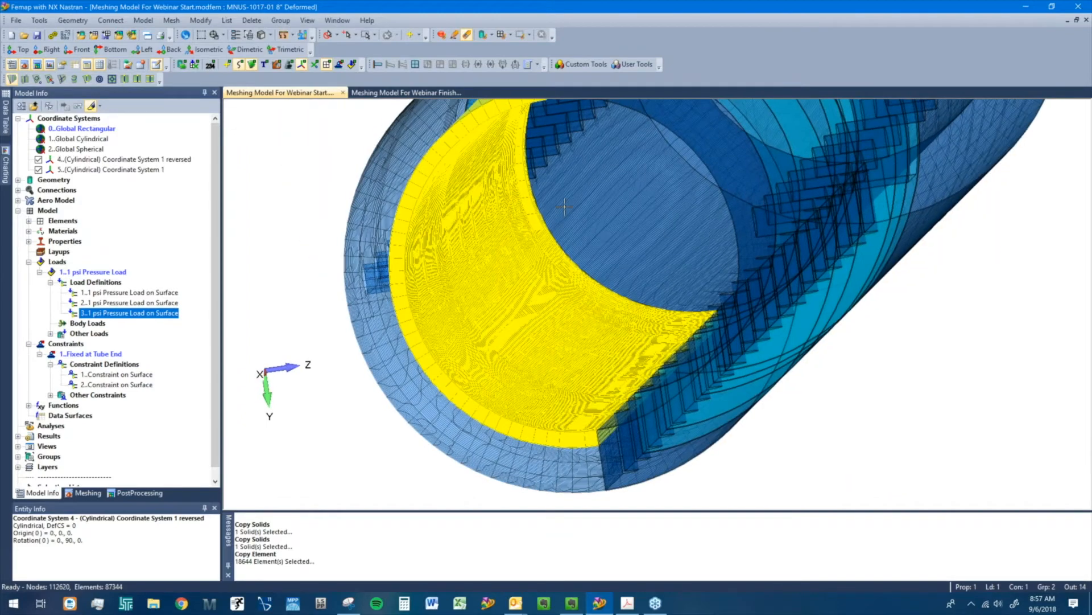
{"action": "scroll", "coordinate": [536, 275], "scroll_direction": "down", "scroll_amount": 2}
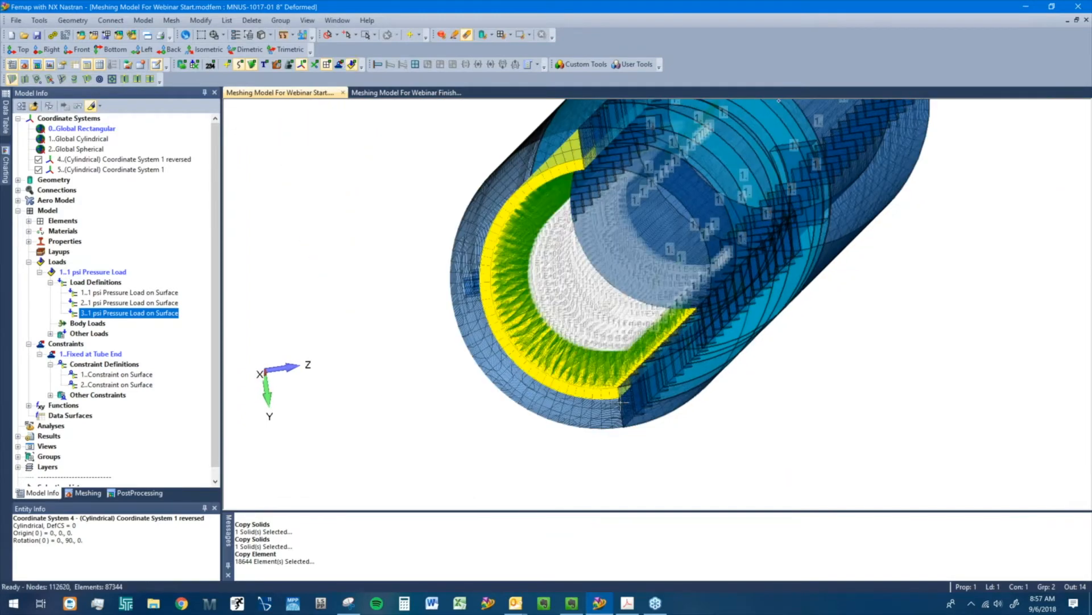
{"action": "scroll", "coordinate": [619, 331], "scroll_direction": "up", "scroll_amount": 3}
{"action": "scroll", "coordinate": [620, 332], "scroll_direction": "down", "scroll_amount": 2}
{"action": "middle_click_drag", "start_coordinate": [619, 332], "coordinate": [620, 322]}
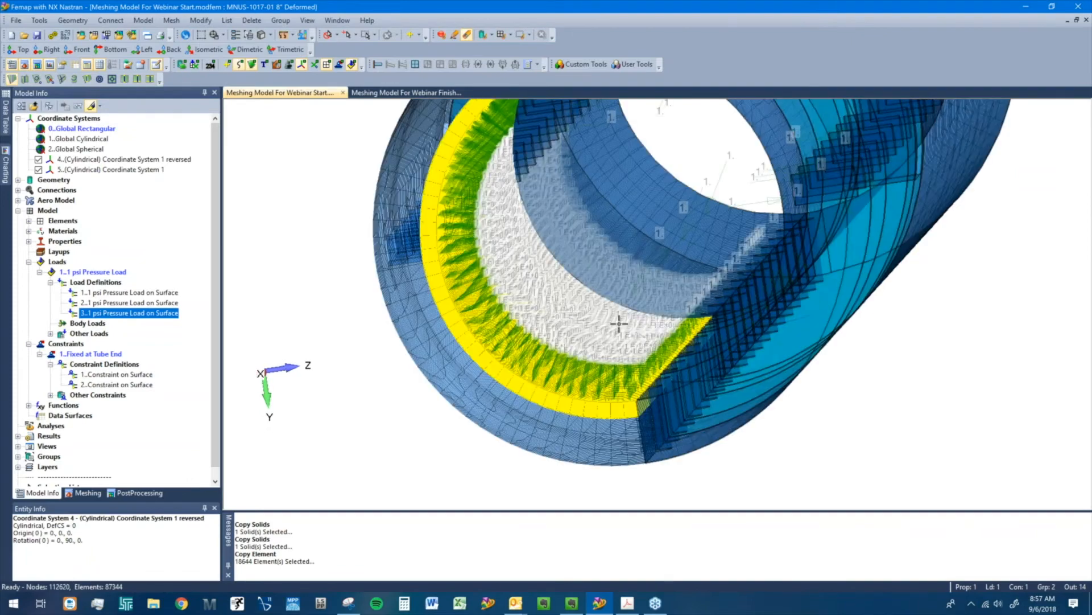
- Highlight the second surface constraint definition, examine its nodes at the tube end, and turn the highlighting off
{"action": "left_click", "coordinate": [116, 385]}
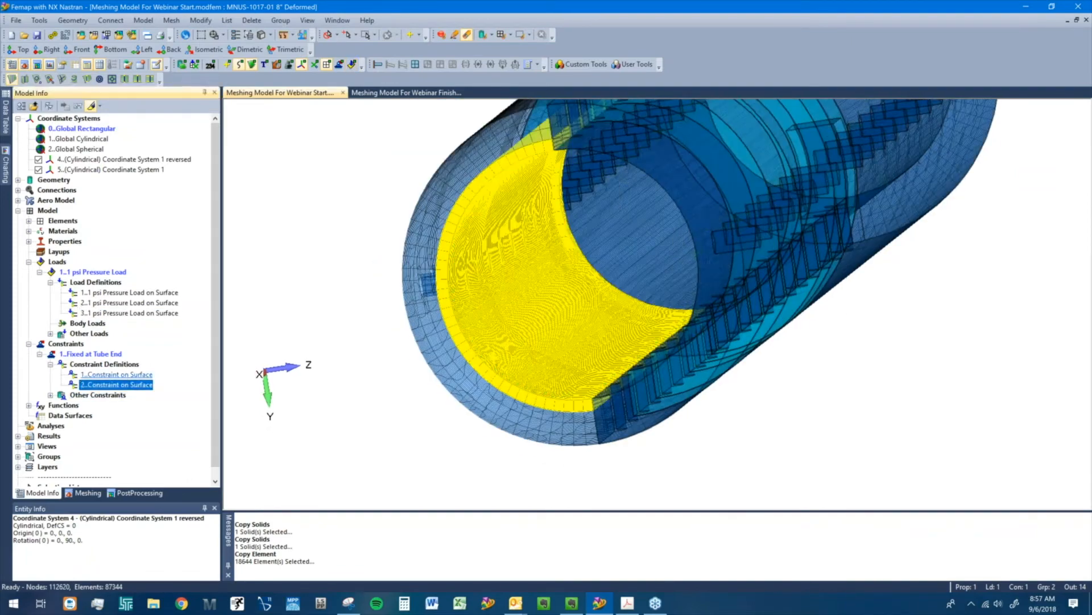
{"action": "scroll", "coordinate": [624, 278], "scroll_direction": "down", "scroll_amount": 5}
{"action": "scroll", "coordinate": [674, 436], "scroll_direction": "up", "scroll_amount": 3}
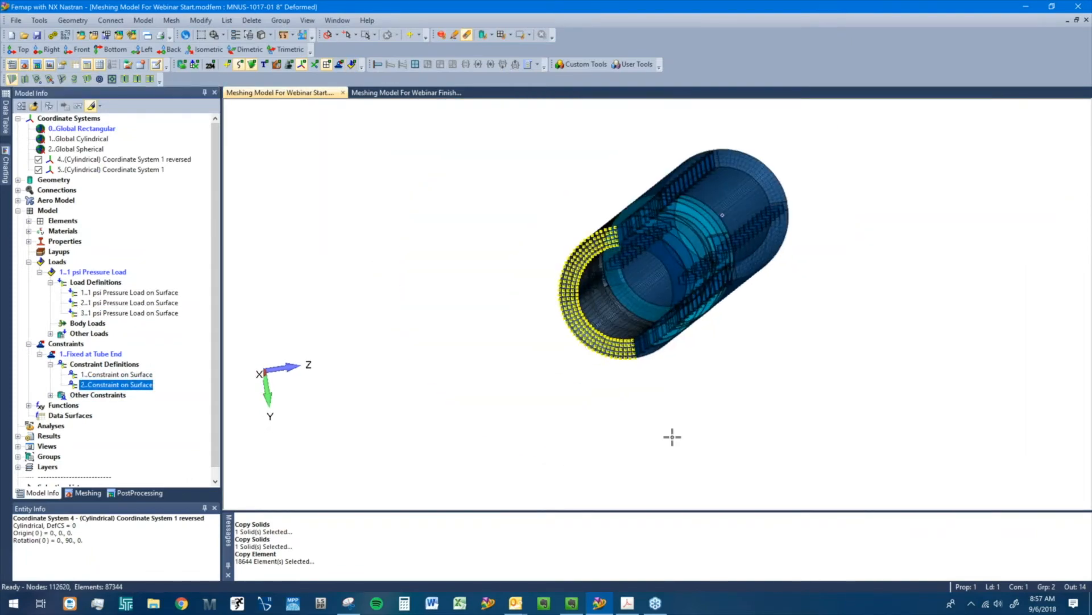
{"action": "scroll", "coordinate": [698, 413], "scroll_direction": "up", "scroll_amount": 2}
{"action": "middle_click_drag", "start_coordinate": [698, 413], "coordinate": [697, 432]}
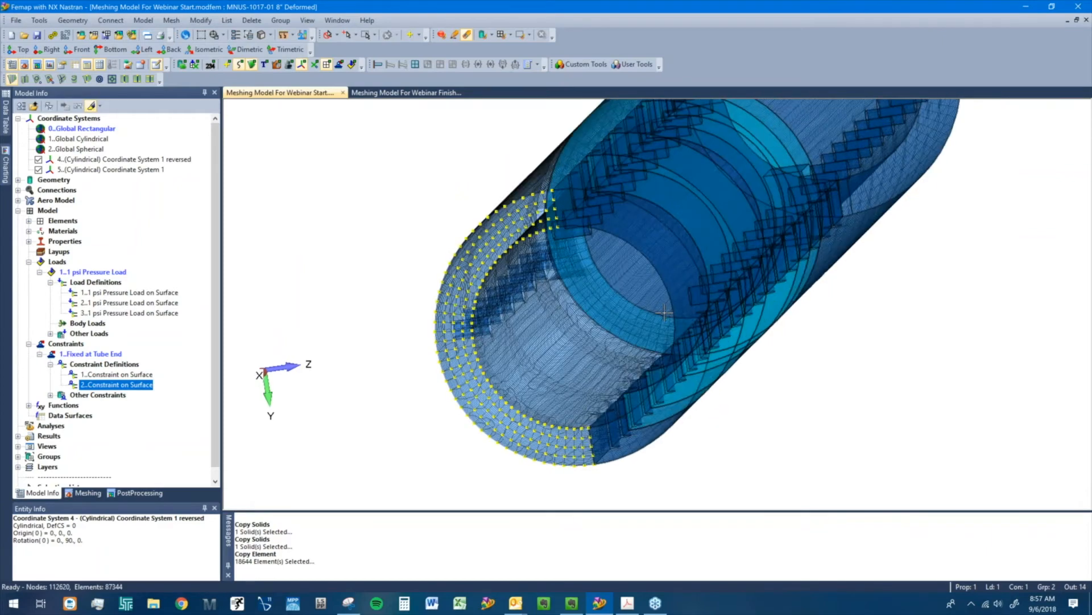
{"action": "scroll", "coordinate": [664, 297], "scroll_direction": "down", "scroll_amount": 3}
{"action": "middle_click_drag", "start_coordinate": [664, 297], "coordinate": [649, 376]}
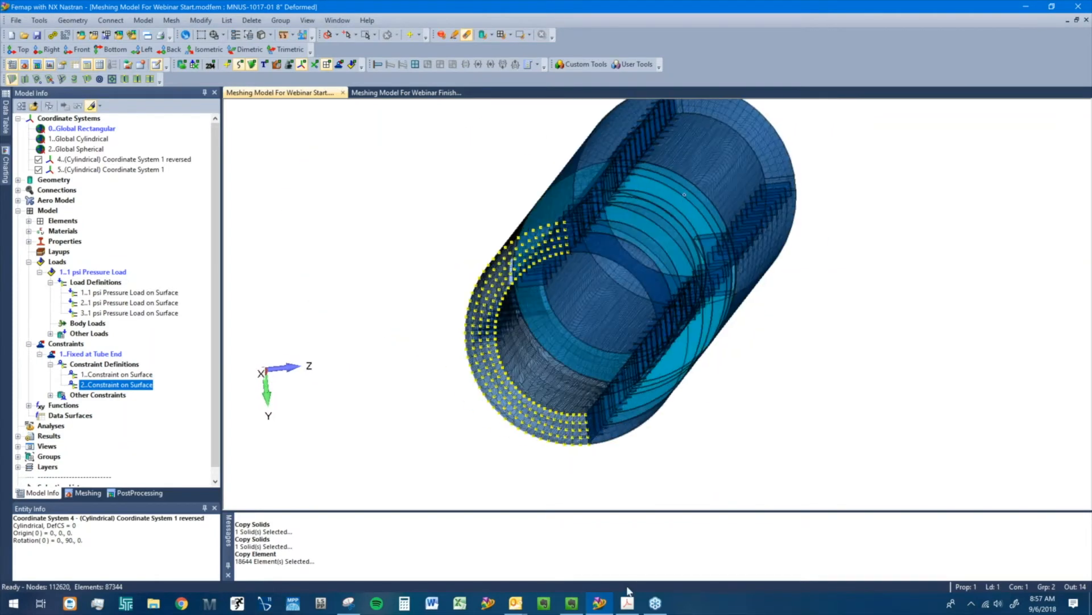
{"action": "left_click", "coordinate": [582, 607]}
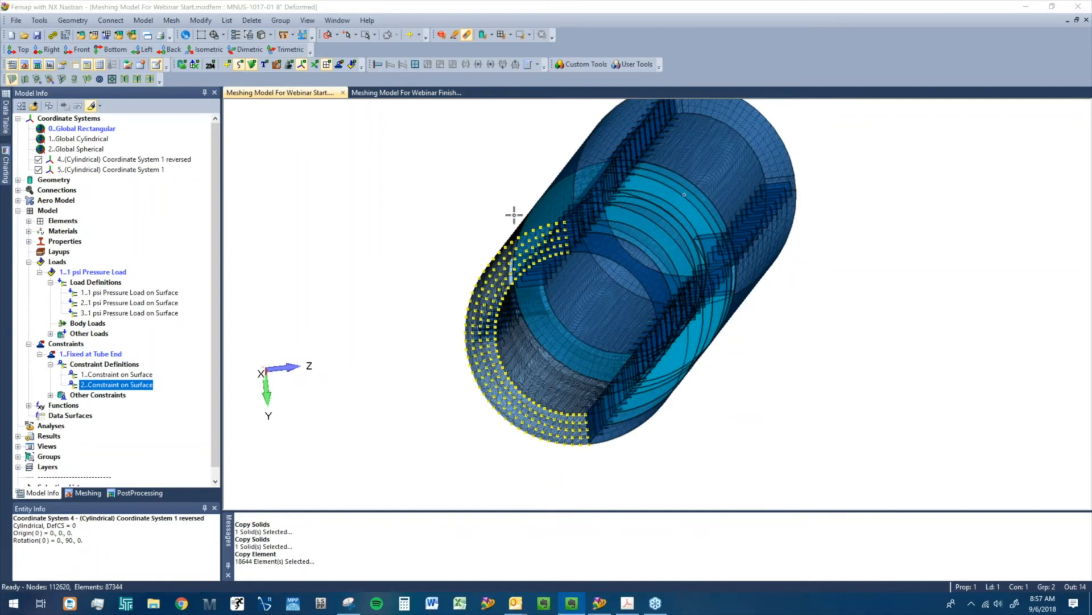
{"action": "left_click", "coordinate": [91, 107]}
{"action": "middle_click_drag", "start_coordinate": [773, 319], "coordinate": [860, 333]}
{"action": "scroll", "coordinate": [861, 333], "scroll_direction": "down", "scroll_amount": 4}
{"action": "middle_click_drag", "start_coordinate": [585, 316], "coordinate": [553, 324]}
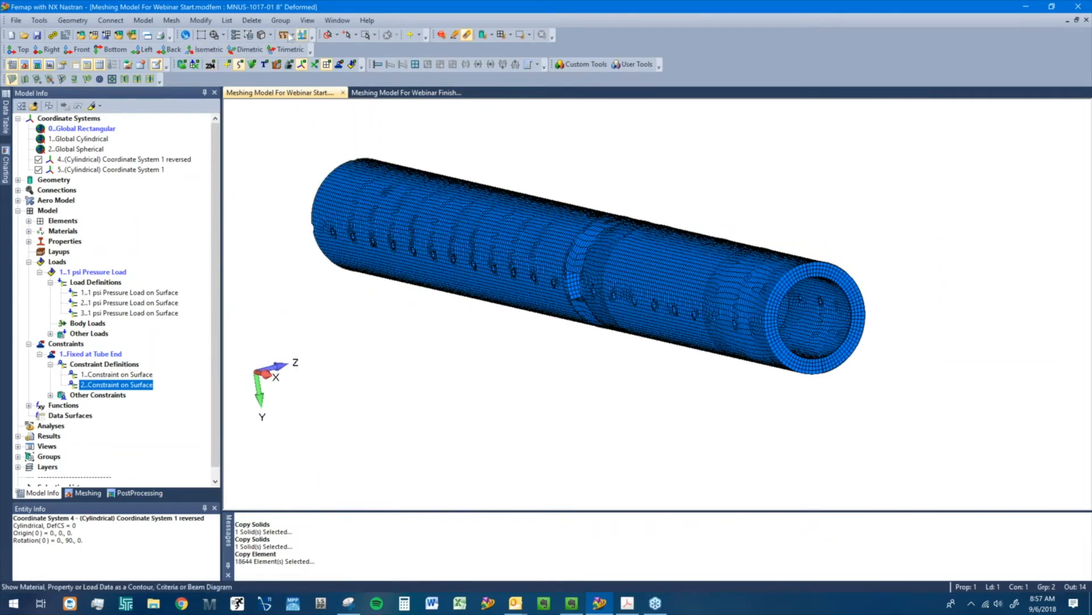
- Set the view to the Solid display style, toggle shading and inspect the full tube mesh
{"action": "left_click", "coordinate": [265, 34]}
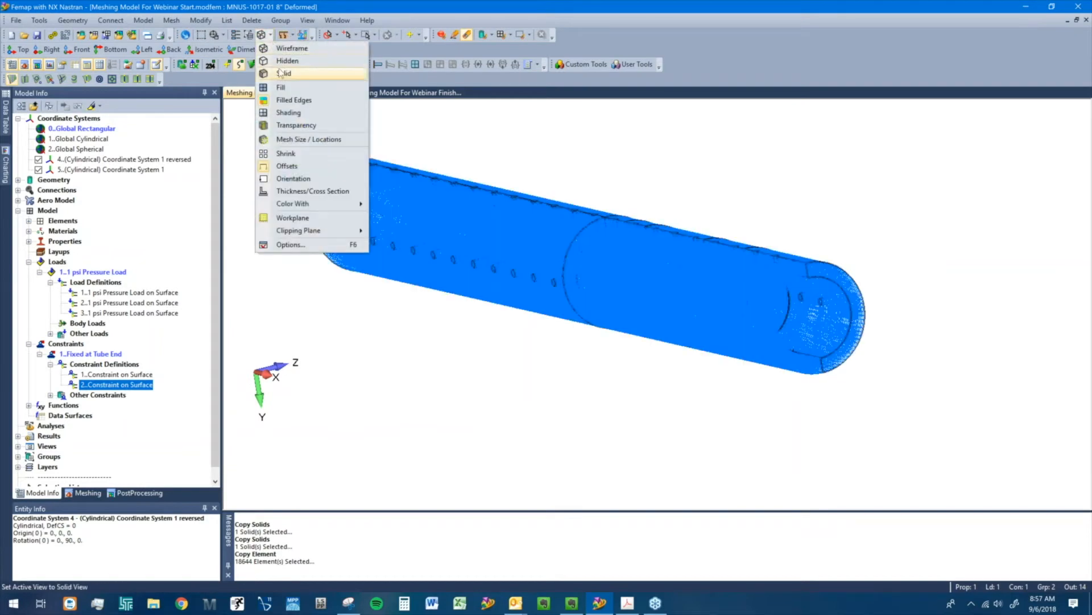
{"action": "left_click", "coordinate": [283, 73]}
{"action": "left_click", "coordinate": [265, 34]}
{"action": "left_click", "coordinate": [283, 112]}
{"action": "middle_click_drag", "start_coordinate": [854, 347], "coordinate": [1038, 362]}
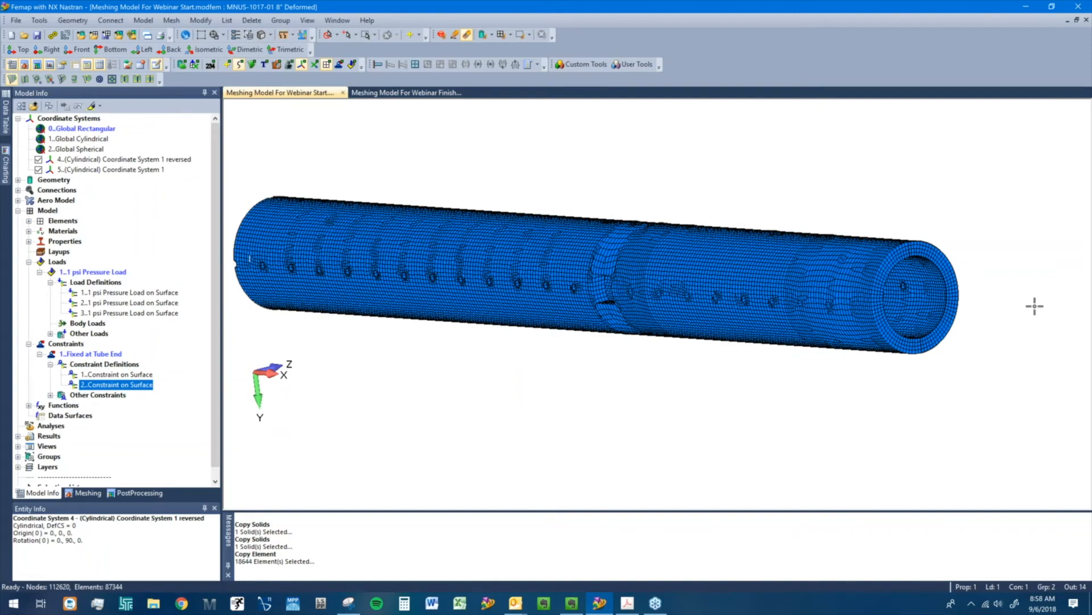
{"action": "middle_click_drag", "start_coordinate": [781, 297], "coordinate": [735, 313]}
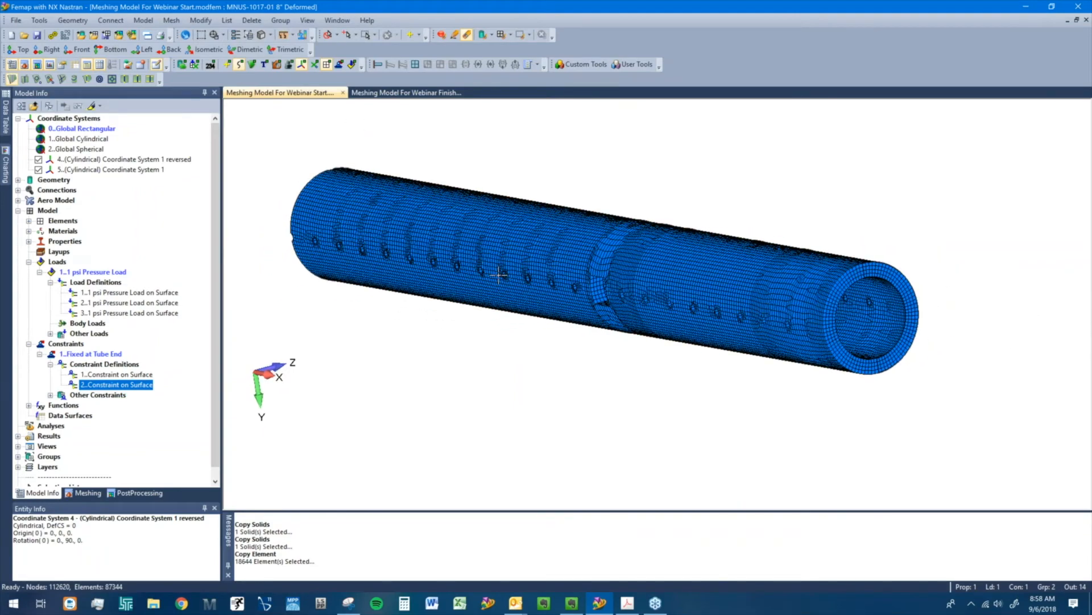
- Turn on feature line drawing in the view options, using the All Elements, Silhouette setting
{"action": "key", "text": "F6"}
{"action": "left_click_drag", "start_coordinate": [949, 160], "coordinate": [689, 153]}
{"action": "left_click", "coordinate": [642, 187]}
{"action": "left_click", "coordinate": [678, 197]}
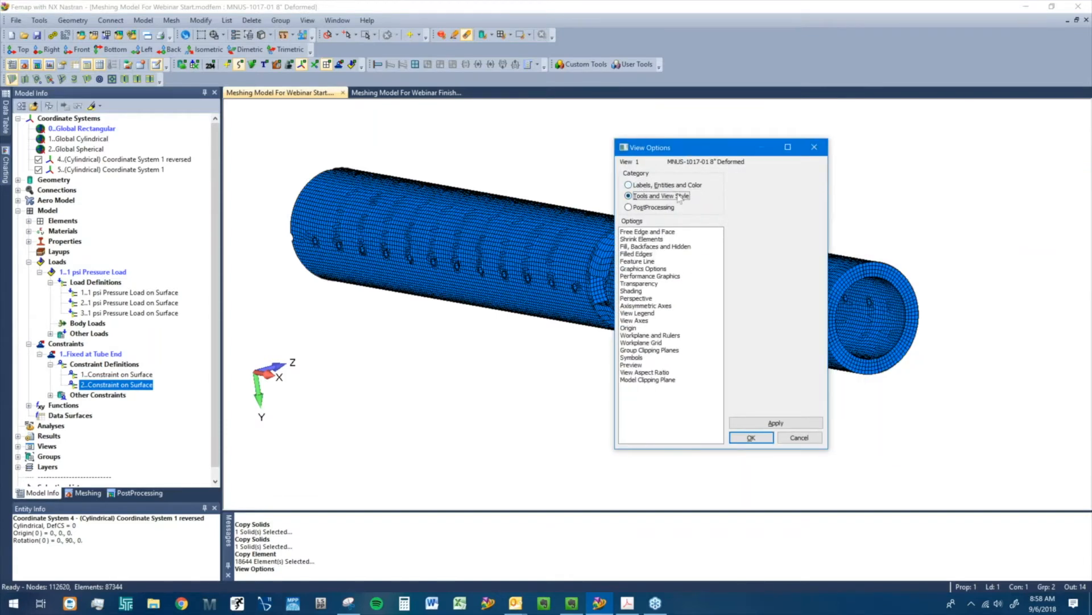
{"action": "left_click", "coordinate": [640, 261]}
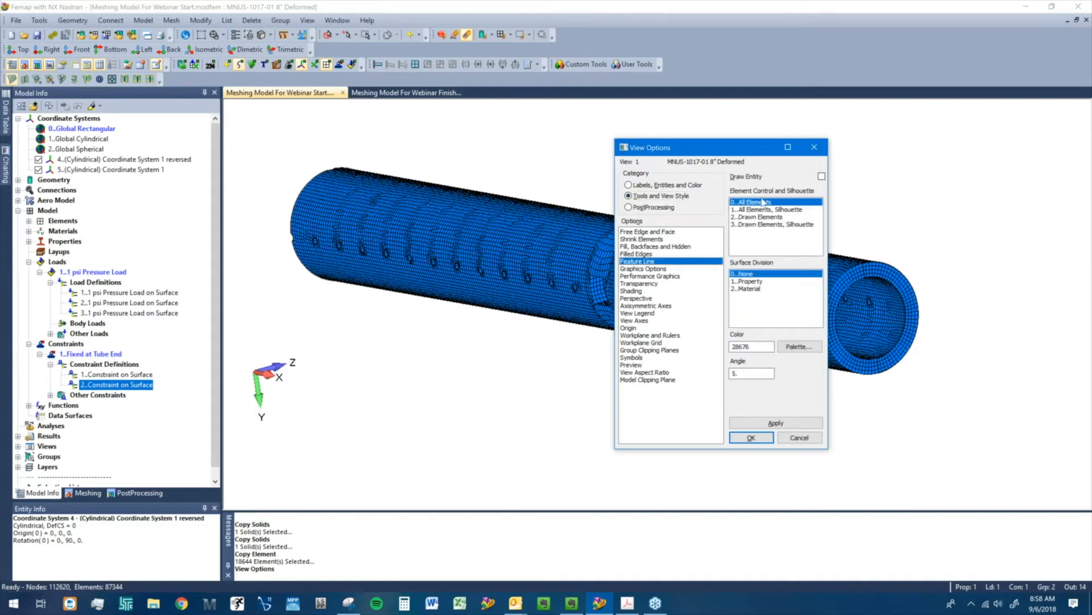
{"action": "left_click", "coordinate": [822, 177]}
{"action": "left_click", "coordinate": [754, 210]}
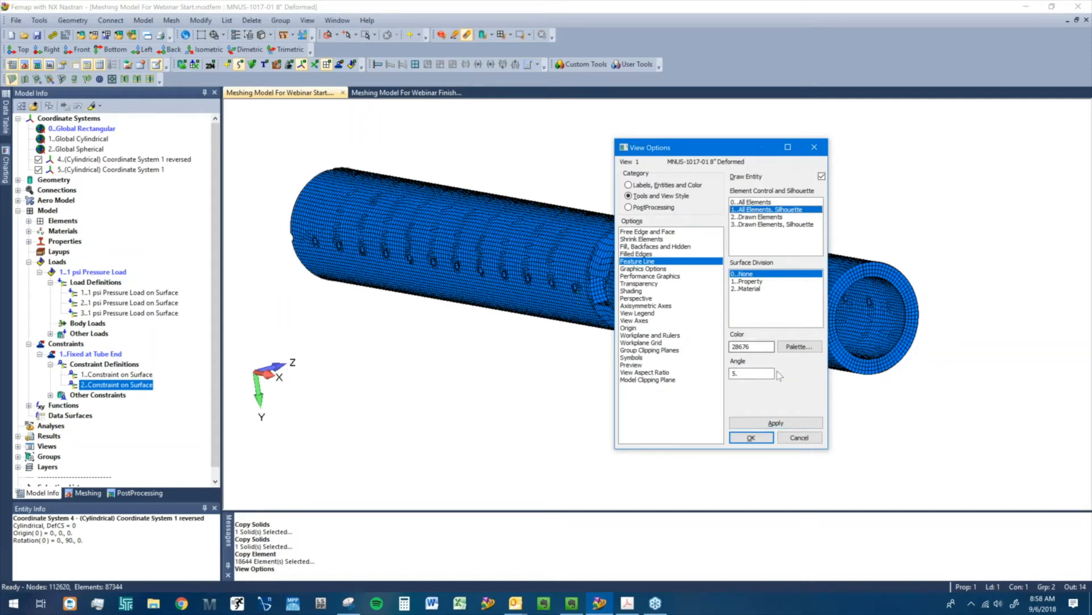
- Set the feature line angle to 50, apply it and examine the lines along the tube
{"action": "left_click_drag", "start_coordinate": [757, 373], "coordinate": [731, 374]}
{"action": "type", "text": "50"}
{"action": "left_click", "coordinate": [789, 424]}
{"action": "left_click_drag", "start_coordinate": [672, 147], "coordinate": [58, 202]}
{"action": "middle_click_drag", "start_coordinate": [505, 322], "coordinate": [601, 411]}
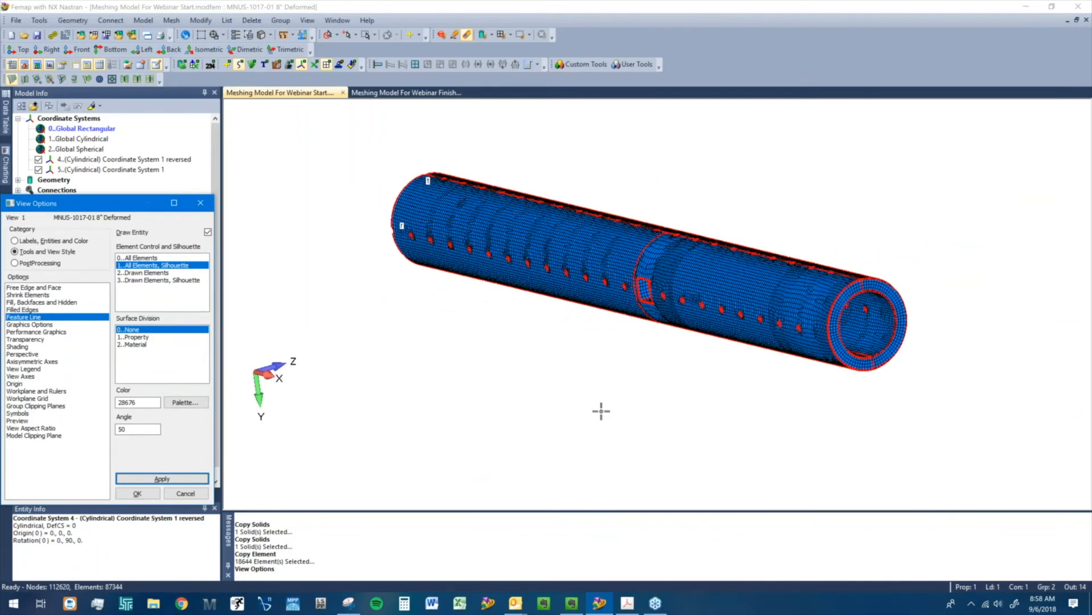
{"action": "scroll", "coordinate": [601, 410], "scroll_direction": "up", "scroll_amount": 3}
{"action": "middle_click_drag", "start_coordinate": [696, 315], "coordinate": [621, 230]}
- Set the feature line angle to 5, apply it and examine the lines around the rectangular cutout
{"action": "double_click", "coordinate": [142, 429]}
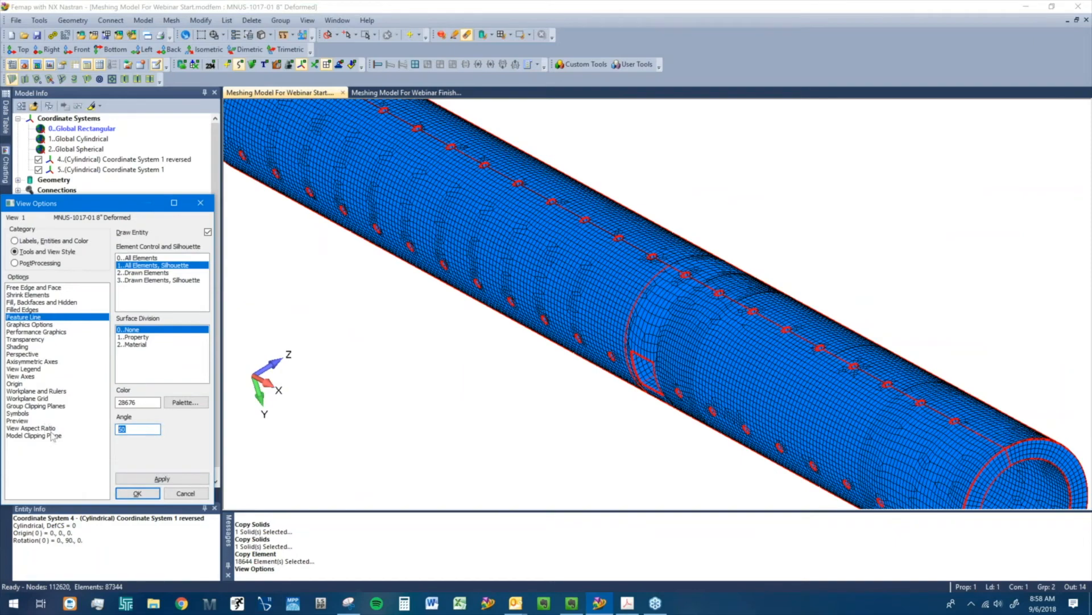
{"action": "type", "text": "5"}
{"action": "left_click", "coordinate": [161, 478]}
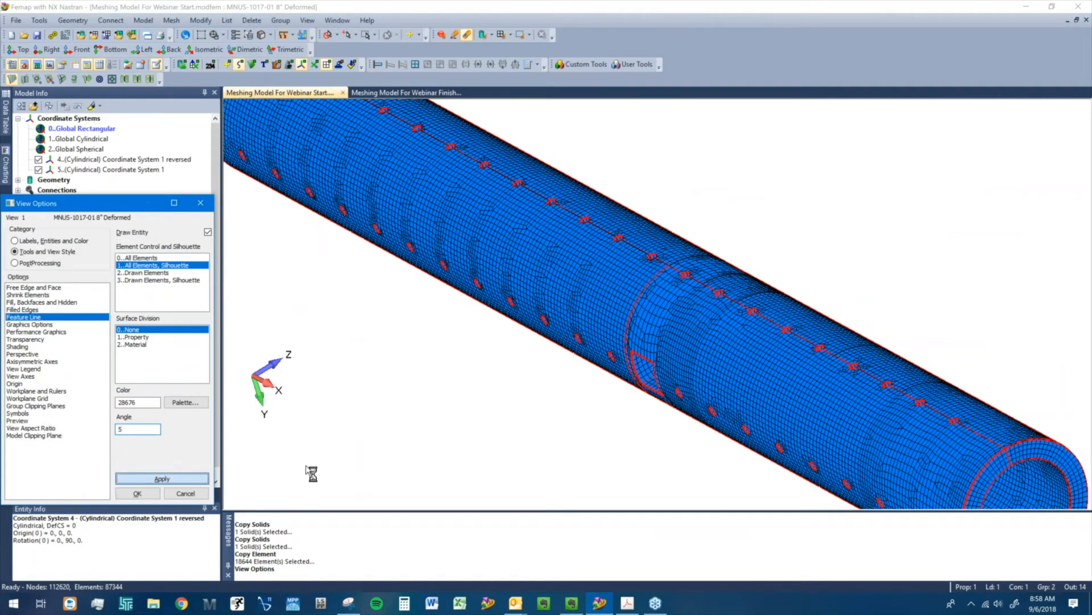
{"action": "middle_click_drag", "start_coordinate": [578, 383], "coordinate": [694, 525]}
{"action": "scroll", "coordinate": [653, 375], "scroll_direction": "up", "scroll_amount": 8}
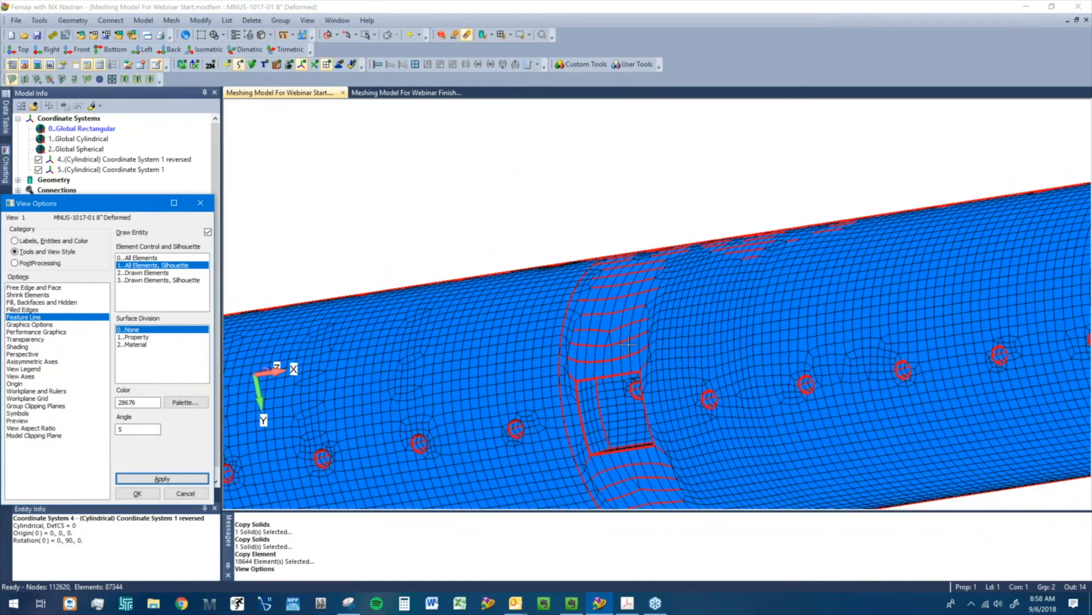
{"action": "scroll", "coordinate": [654, 376], "scroll_direction": "down", "scroll_amount": 10}
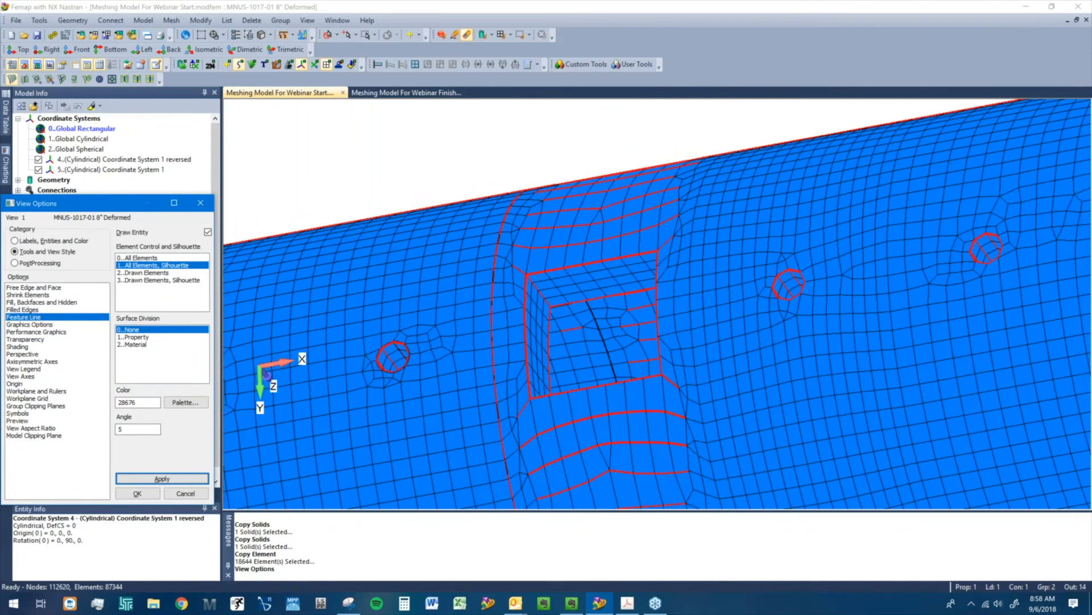
{"action": "middle_click_drag", "start_coordinate": [658, 307], "coordinate": [654, 336]}
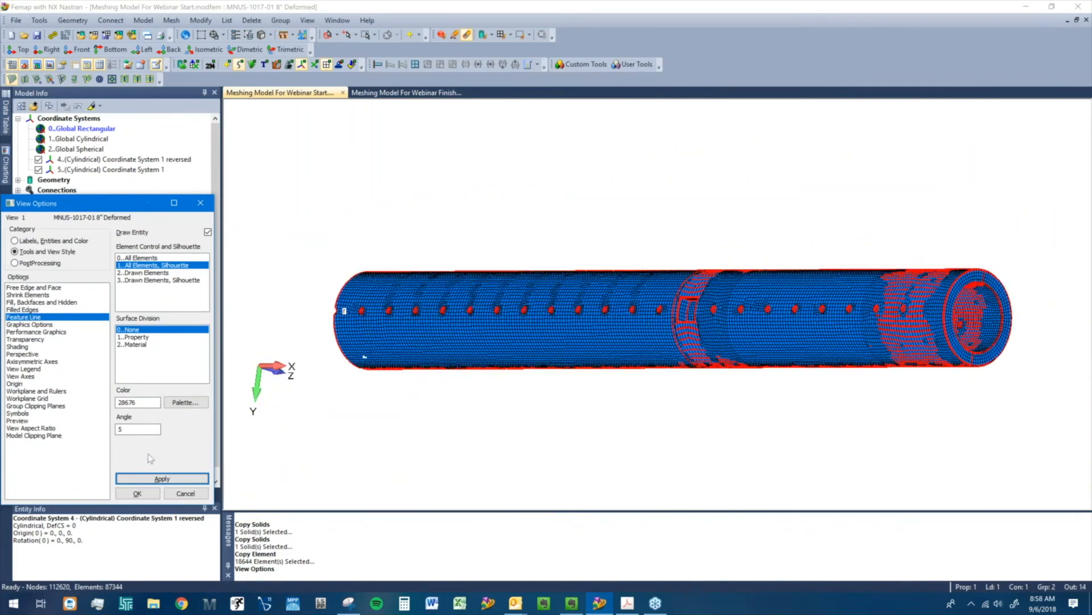
- Return the feature line angle to 50, examine the tube from several sides and cancel the view options
{"action": "double_click", "coordinate": [144, 428]}
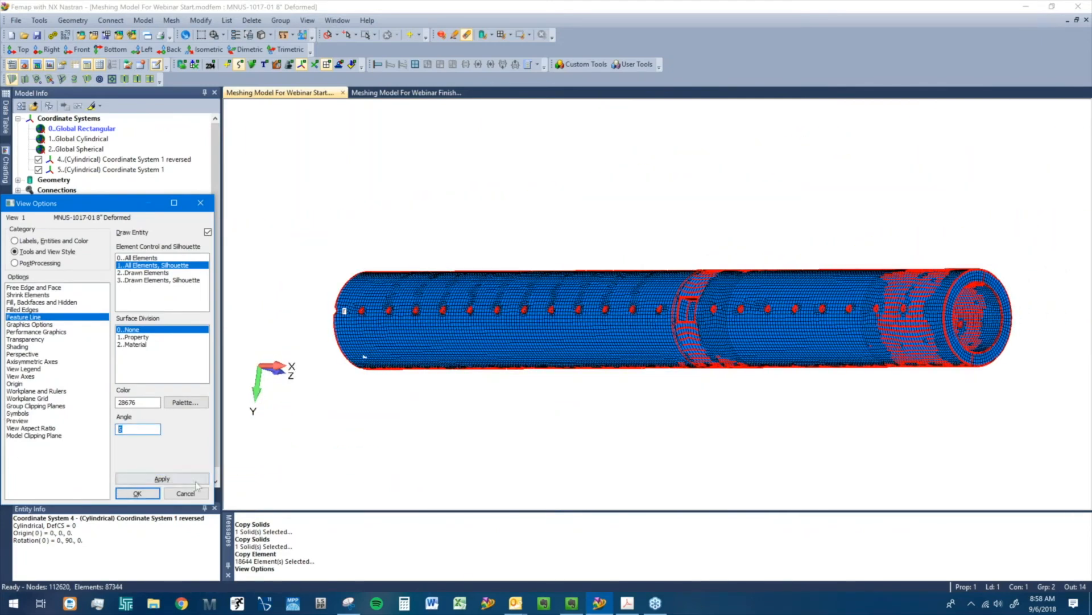
{"action": "type", "text": "50"}
{"action": "left_click", "coordinate": [179, 477]}
{"action": "middle_click_drag", "start_coordinate": [663, 343], "coordinate": [683, 291]}
{"action": "scroll", "coordinate": [682, 330], "scroll_direction": "up", "scroll_amount": 5}
{"action": "scroll", "coordinate": [725, 335], "scroll_direction": "down", "scroll_amount": 5}
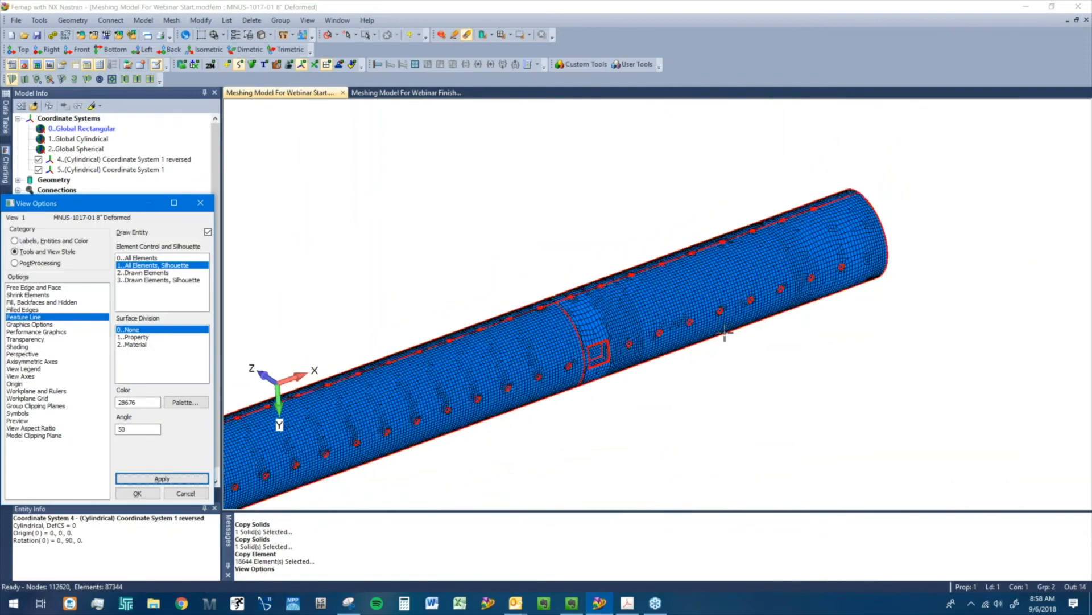
{"action": "scroll", "coordinate": [722, 320], "scroll_direction": "down", "scroll_amount": 3}
{"action": "middle_click_drag", "start_coordinate": [718, 316], "coordinate": [704, 305]}
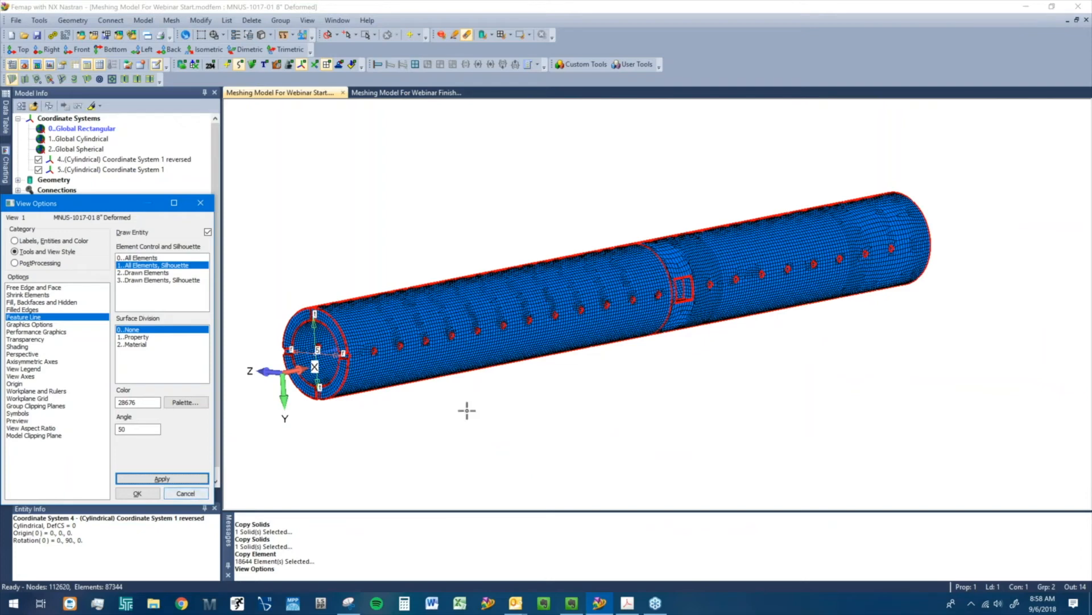
{"action": "middle_click_drag", "start_coordinate": [467, 409], "coordinate": [478, 412]}
{"action": "left_click", "coordinate": [185, 493]}
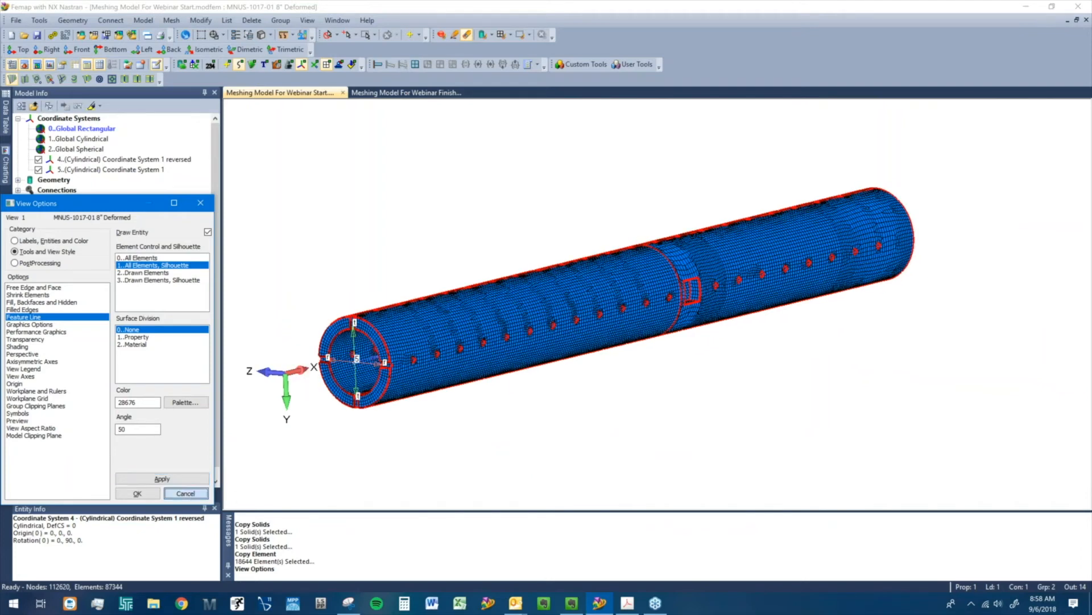
- Open the Model Merge Manager and set it to Copy in Current Model
{"action": "middle_click_drag", "start_coordinate": [746, 273], "coordinate": [812, 264]}
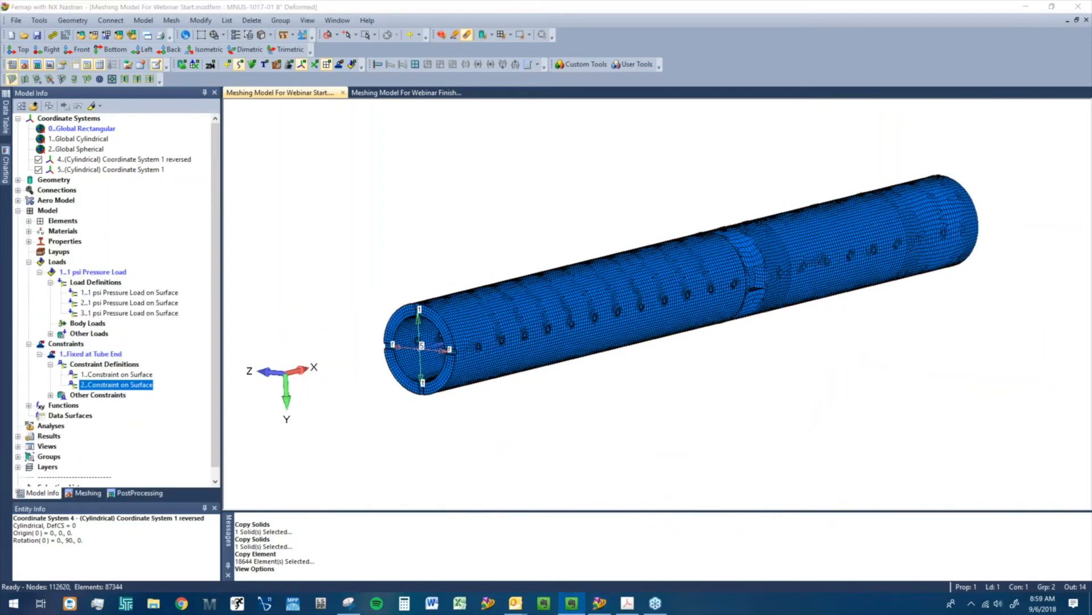
{"action": "middle_click_drag", "start_coordinate": [533, 354], "coordinate": [559, 359]}
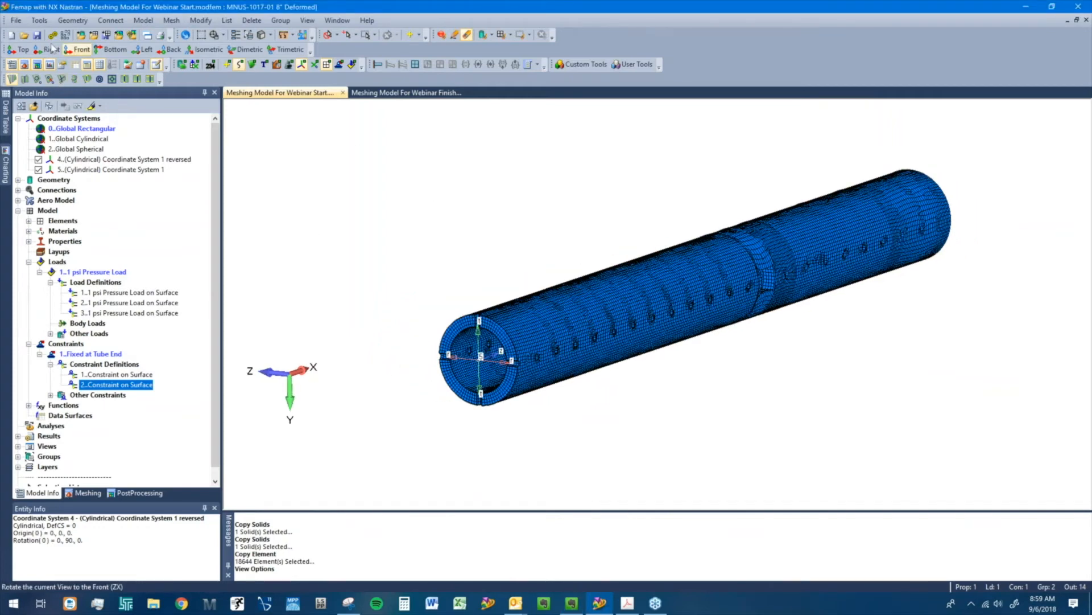
{"action": "left_click", "coordinate": [16, 20]}
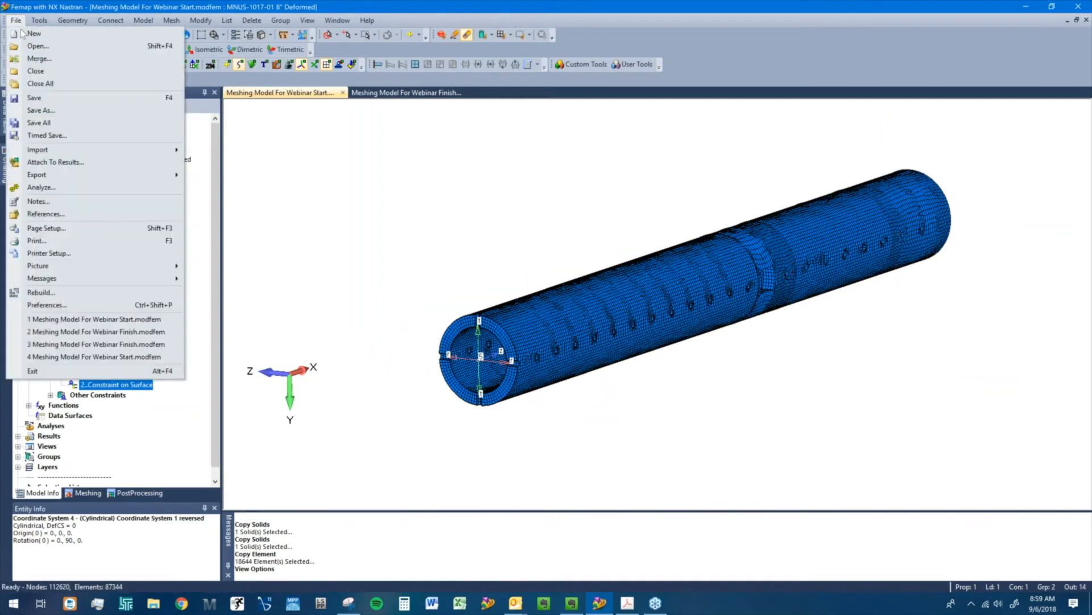
{"action": "left_click", "coordinate": [34, 59]}
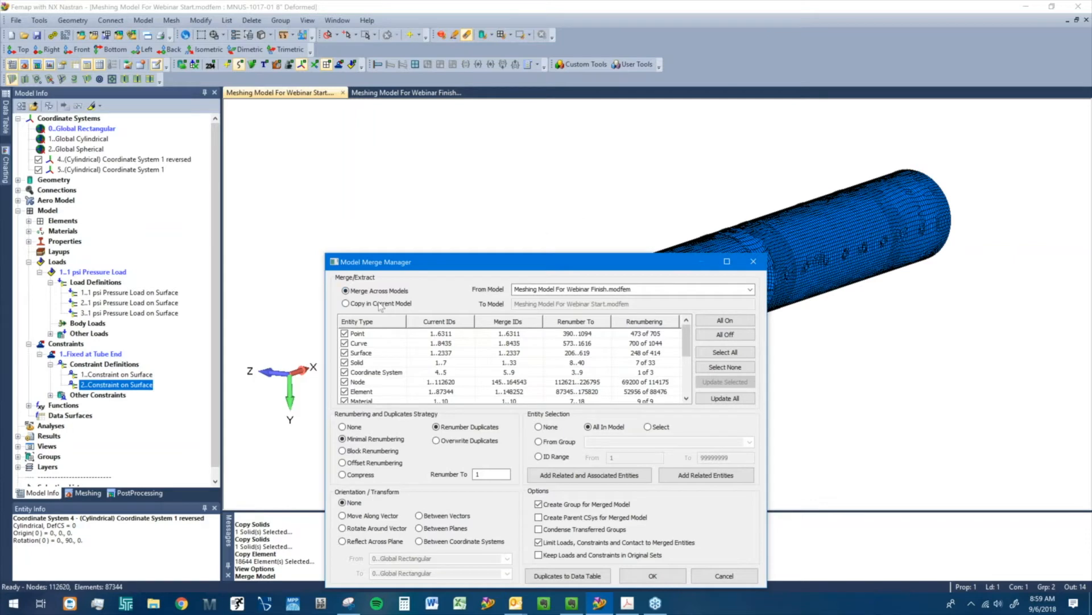
{"action": "left_click", "coordinate": [345, 304]}
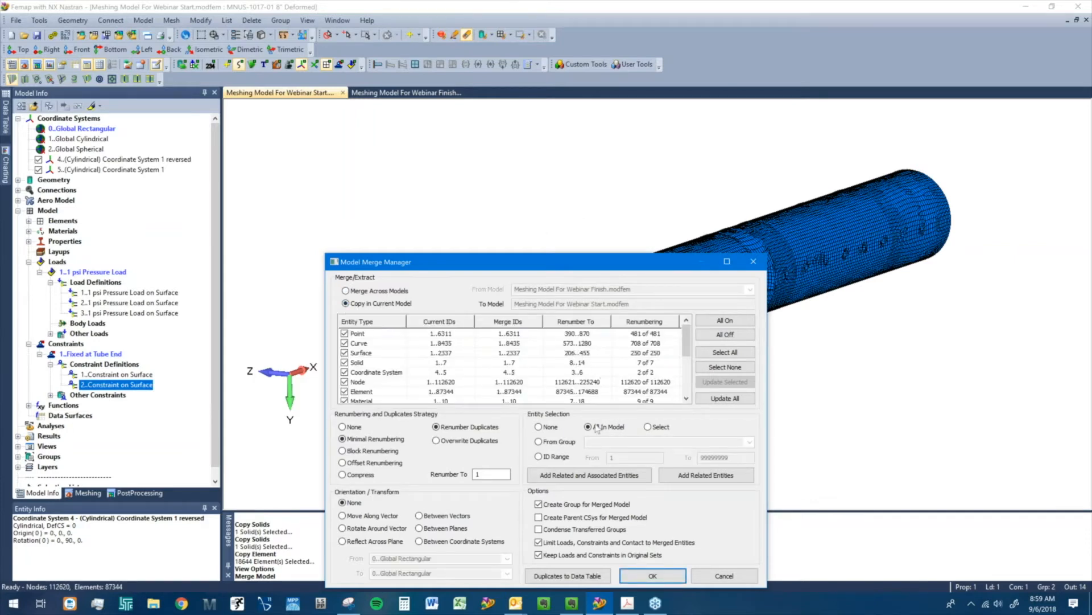
- Review the entity types and transform options for copying within the model, then cancel the merge
{"action": "scroll", "coordinate": [593, 415], "scroll_direction": "up", "scroll_amount": 1}
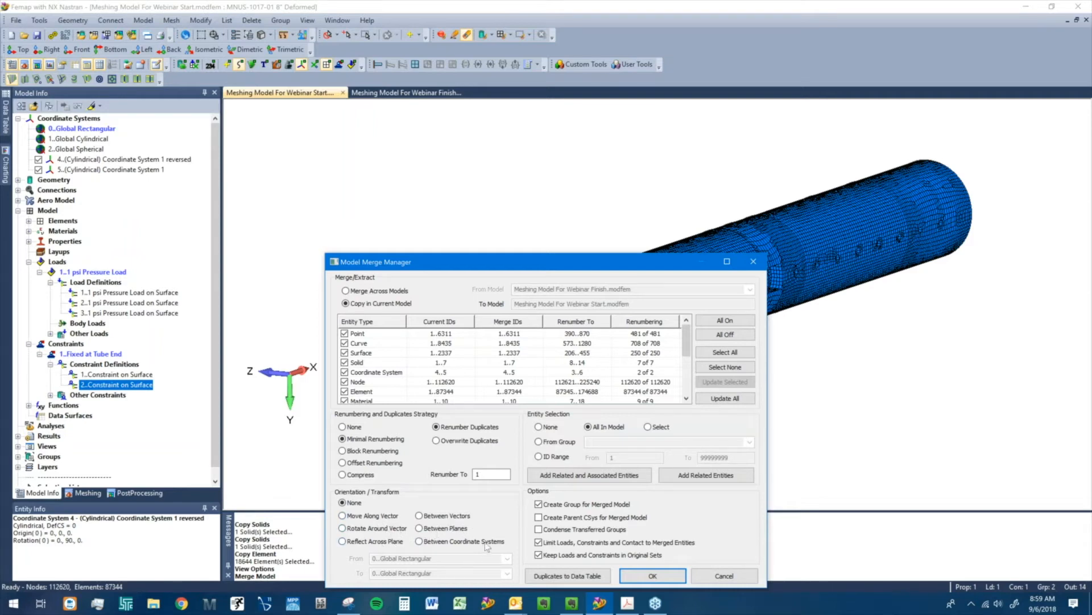
{"action": "left_click_drag", "start_coordinate": [545, 272], "coordinate": [343, 236]}
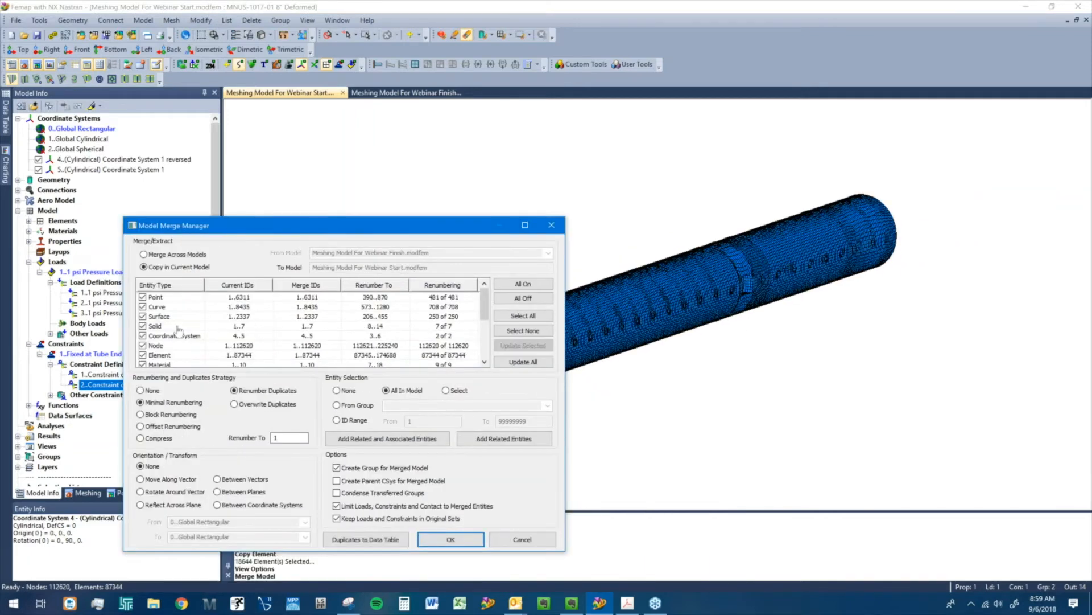
{"action": "scroll", "coordinate": [149, 338], "scroll_direction": "down", "scroll_amount": 2}
{"action": "scroll", "coordinate": [149, 336], "scroll_direction": "down", "scroll_amount": 1}
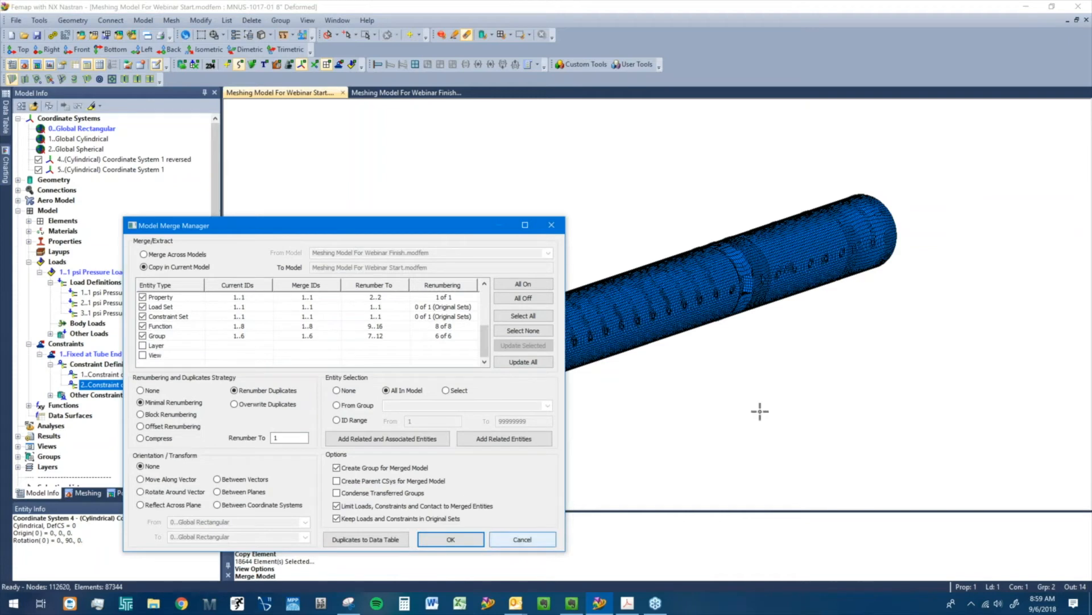
{"action": "middle_click_drag", "start_coordinate": [761, 412], "coordinate": [755, 324]}
{"action": "scroll", "coordinate": [756, 323], "scroll_direction": "down", "scroll_amount": 2}
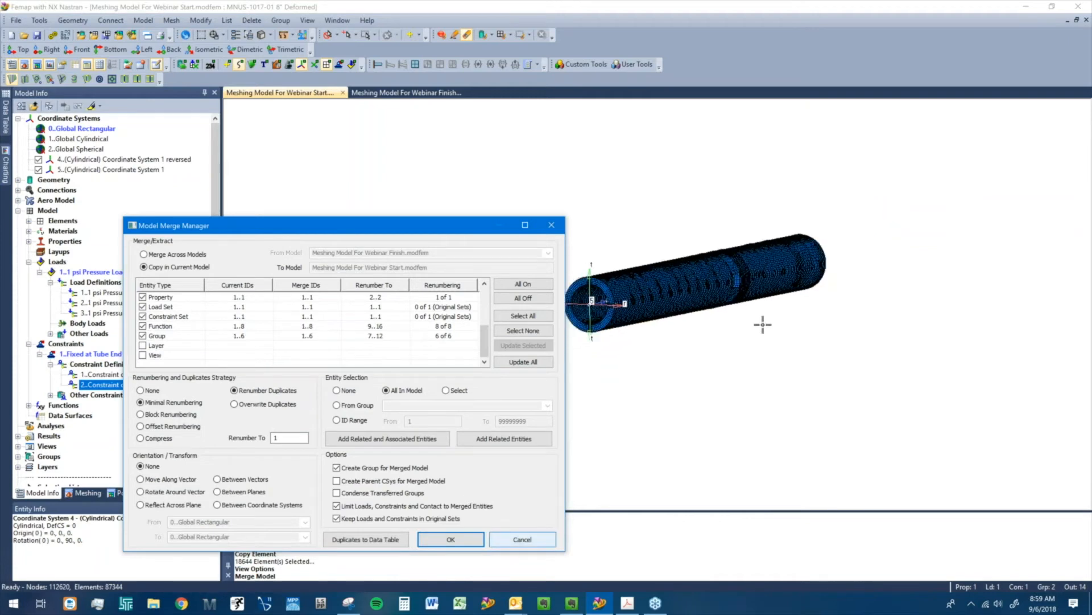
{"action": "left_click", "coordinate": [535, 542]}
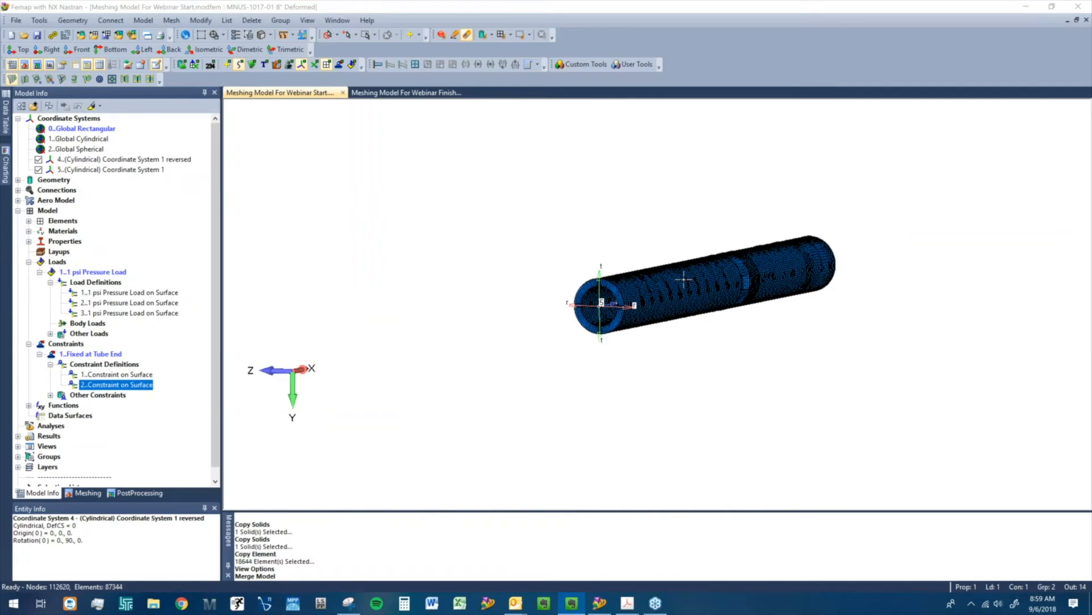
- Start a copy by rotation of one half-tube solid, review its copy options for mesh, loads and constraints, and cancel
{"action": "left_click", "coordinate": [39, 20]}
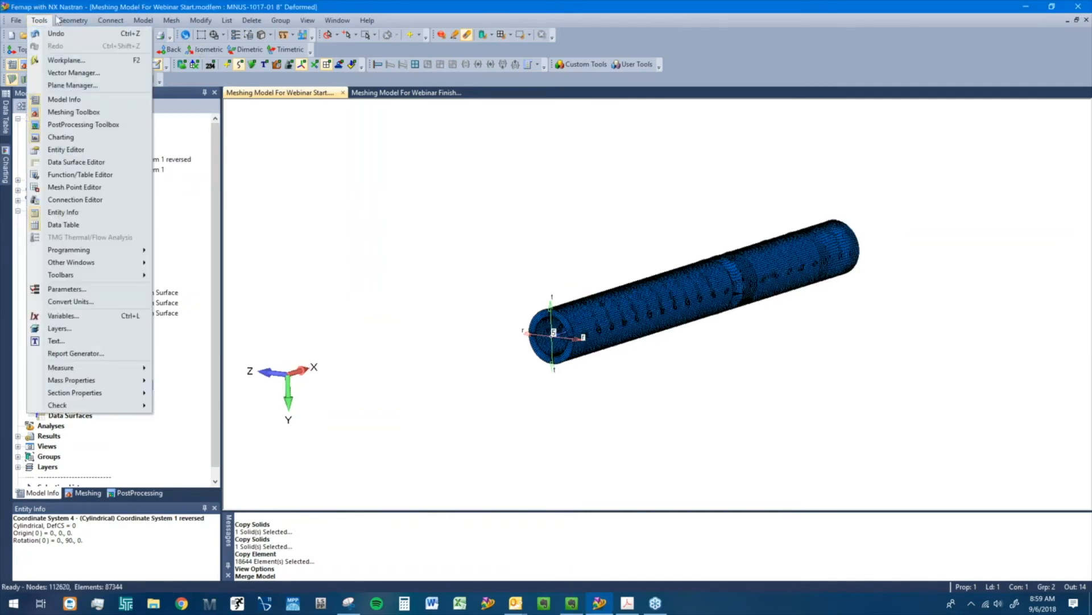
{"action": "mouse_move", "coordinate": [121, 227]}
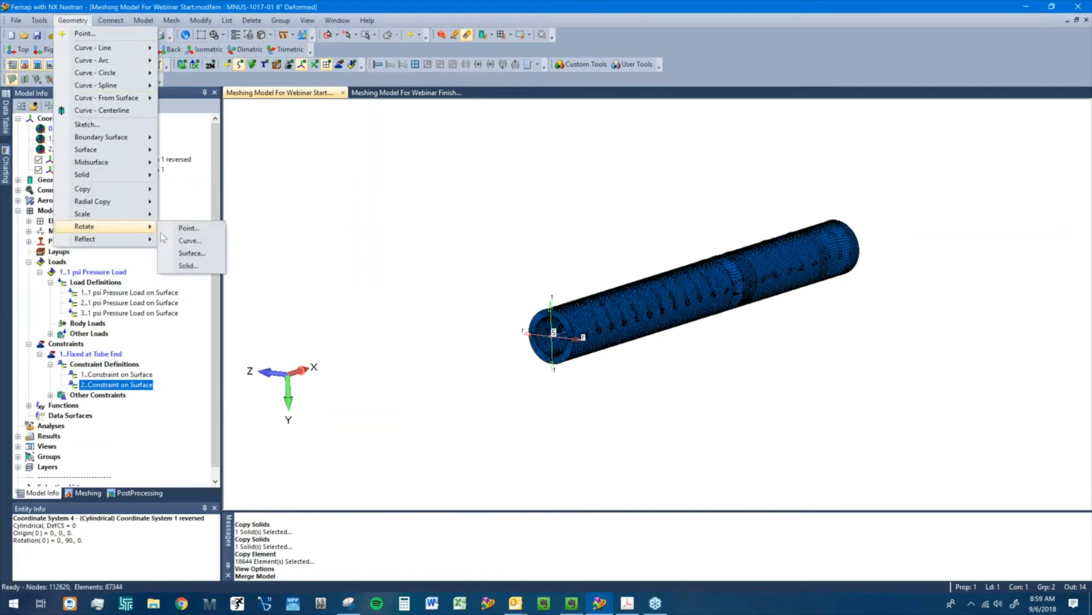
{"action": "left_click", "coordinate": [196, 265]}
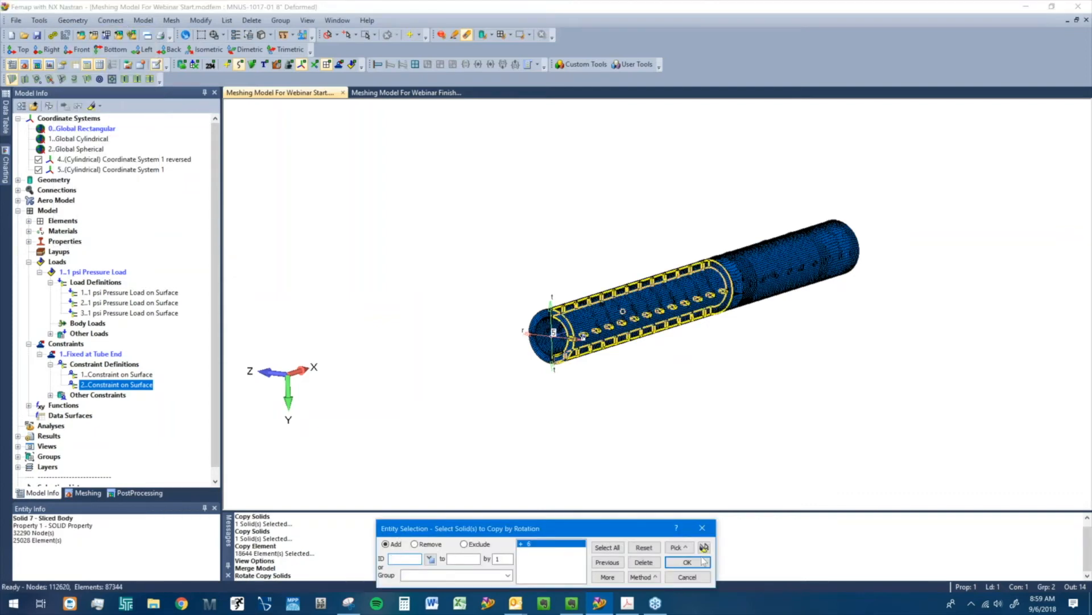
{"action": "left_click", "coordinate": [703, 562]}
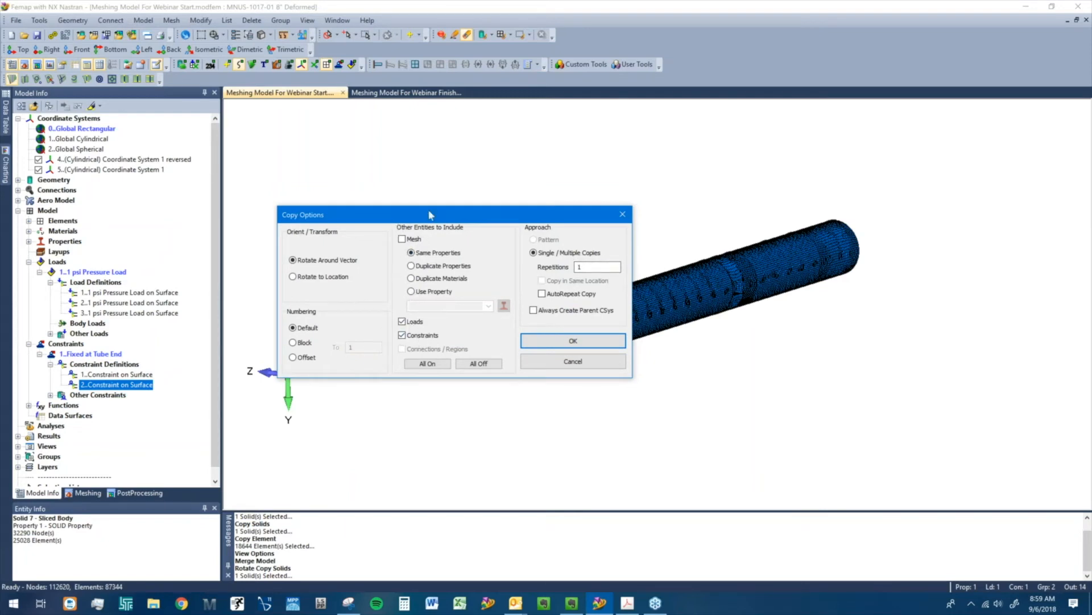
{"action": "left_click_drag", "start_coordinate": [511, 220], "coordinate": [606, 207]}
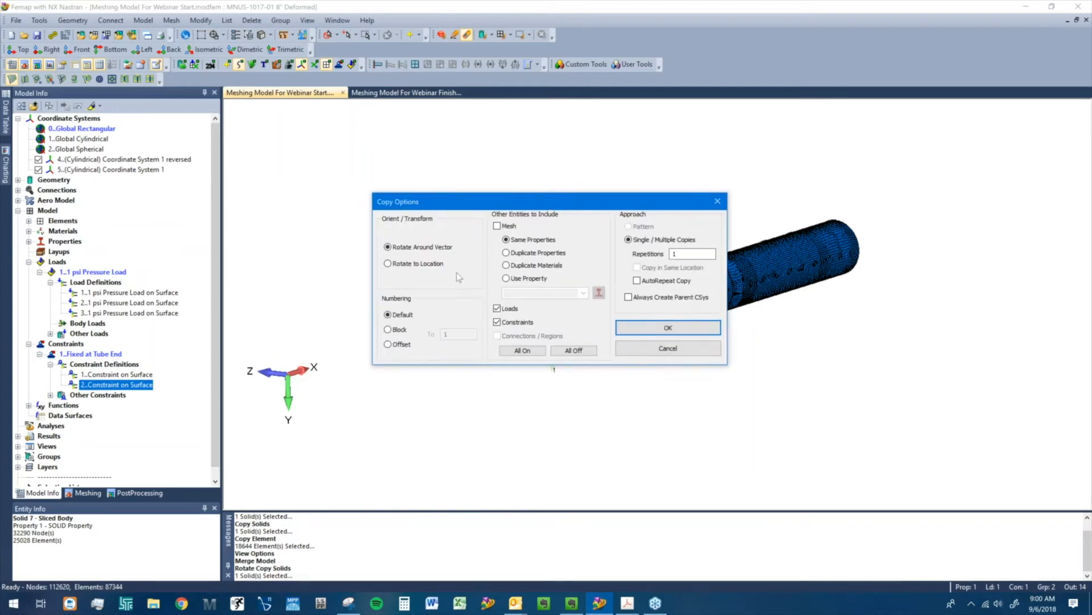
{"action": "left_click", "coordinate": [690, 348]}
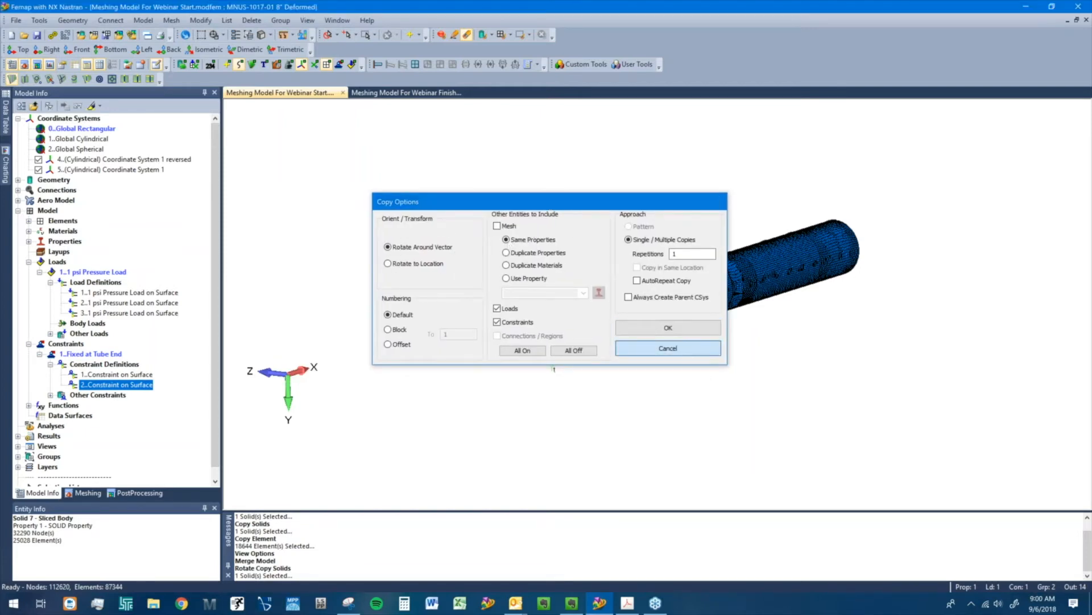
- Start a copy of one element, review its copy options for geometry, loads and constraints, and cancel
{"action": "left_click", "coordinate": [171, 20]}
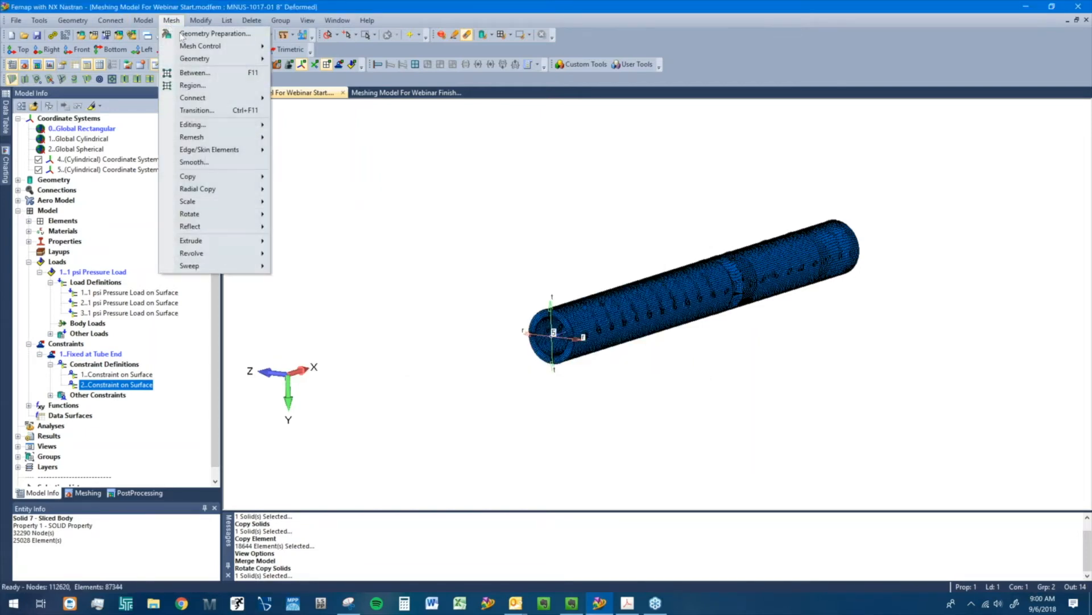
{"action": "mouse_move", "coordinate": [216, 177]}
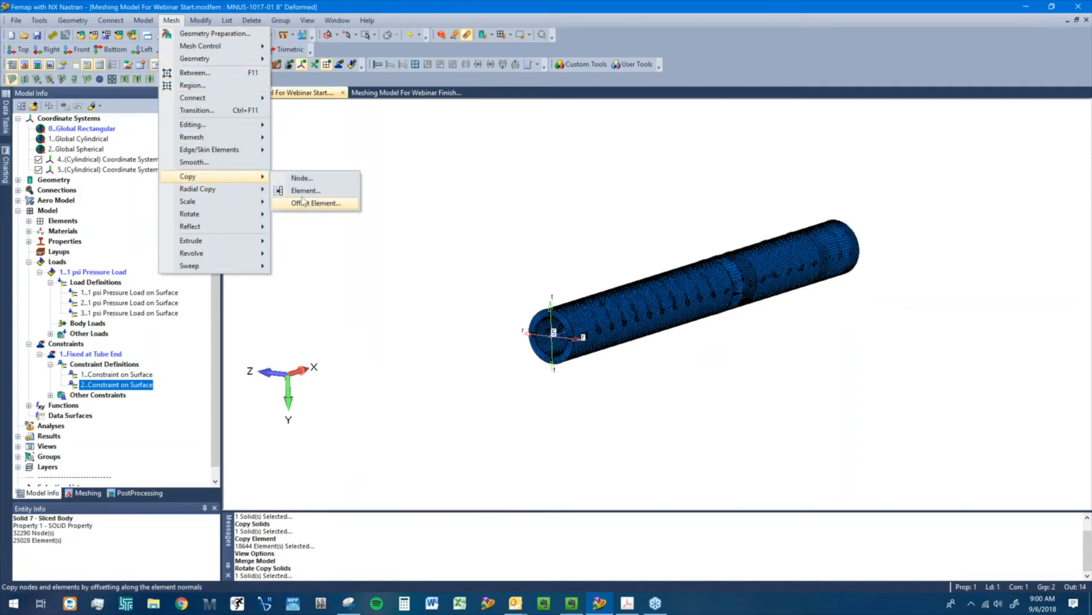
{"action": "left_click", "coordinate": [303, 194]}
{"action": "left_click", "coordinate": [547, 322]}
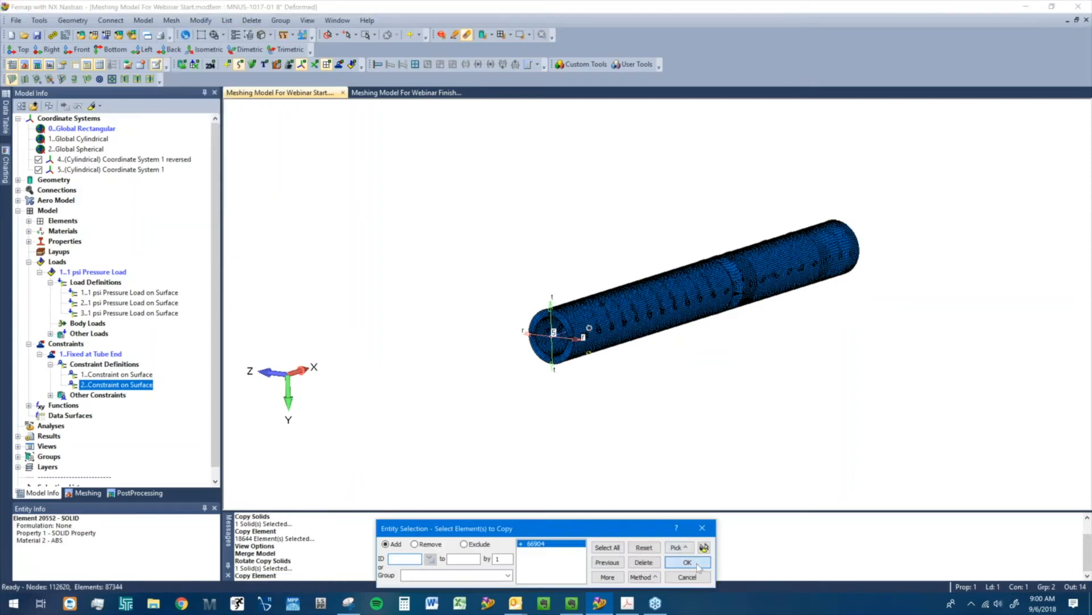
{"action": "left_click", "coordinate": [688, 560]}
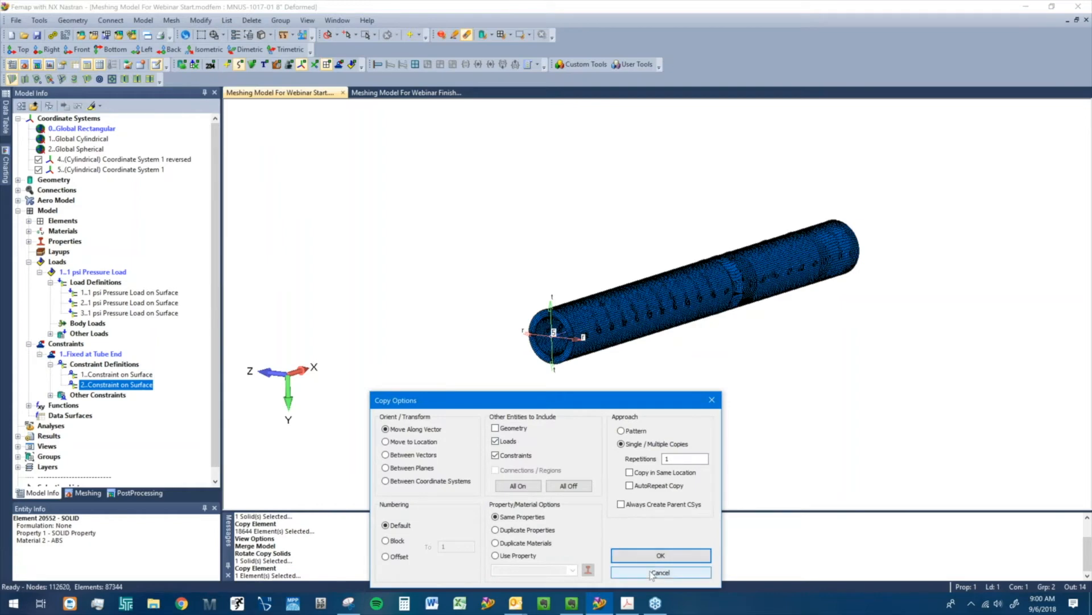
{"action": "left_click", "coordinate": [652, 574]}
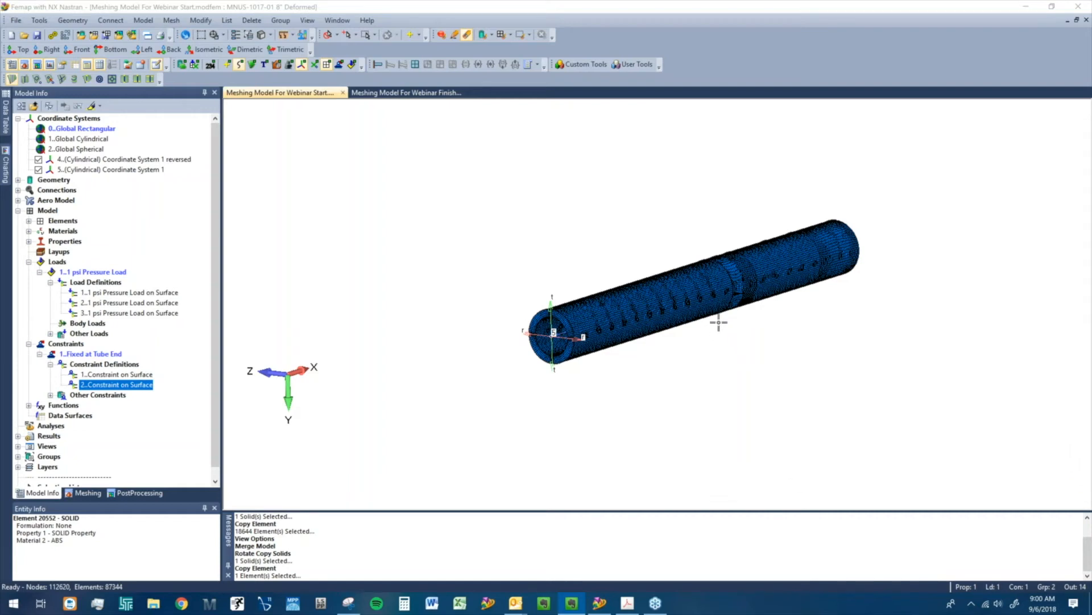
- Open the Meshing Toolbox and set the geometry editing operation to Washer
{"action": "middle_click_drag", "start_coordinate": [719, 322], "coordinate": [383, 283]}
{"action": "left_click", "coordinate": [87, 493]}
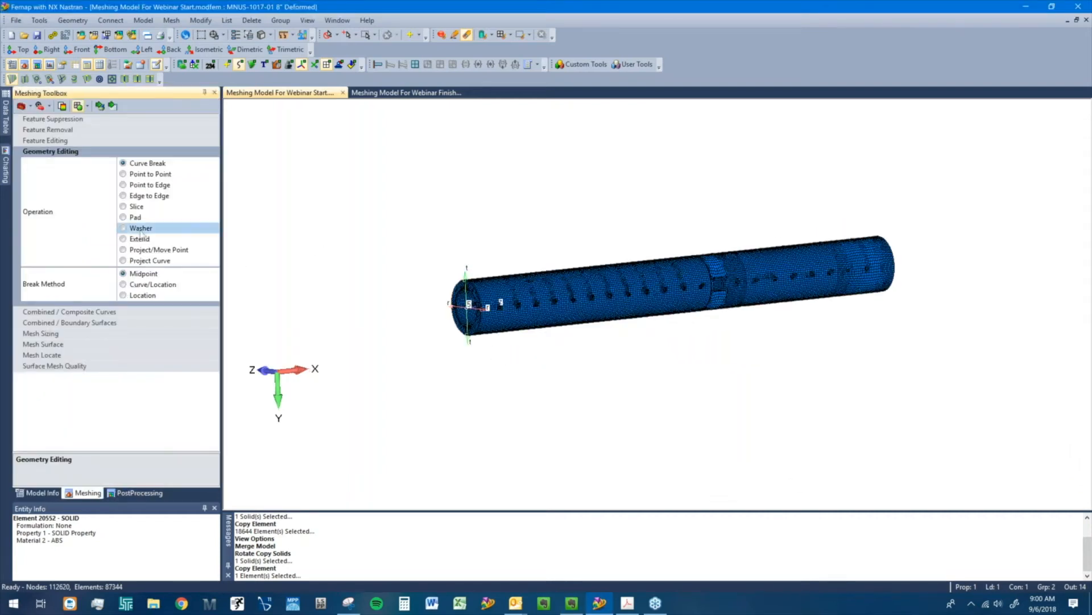
{"action": "scroll", "coordinate": [757, 322], "scroll_direction": "up", "scroll_amount": 10}
{"action": "middle_click_drag", "start_coordinate": [755, 323], "coordinate": [637, 344]}
{"action": "middle_click_drag", "start_coordinate": [653, 304], "coordinate": [458, 281]}
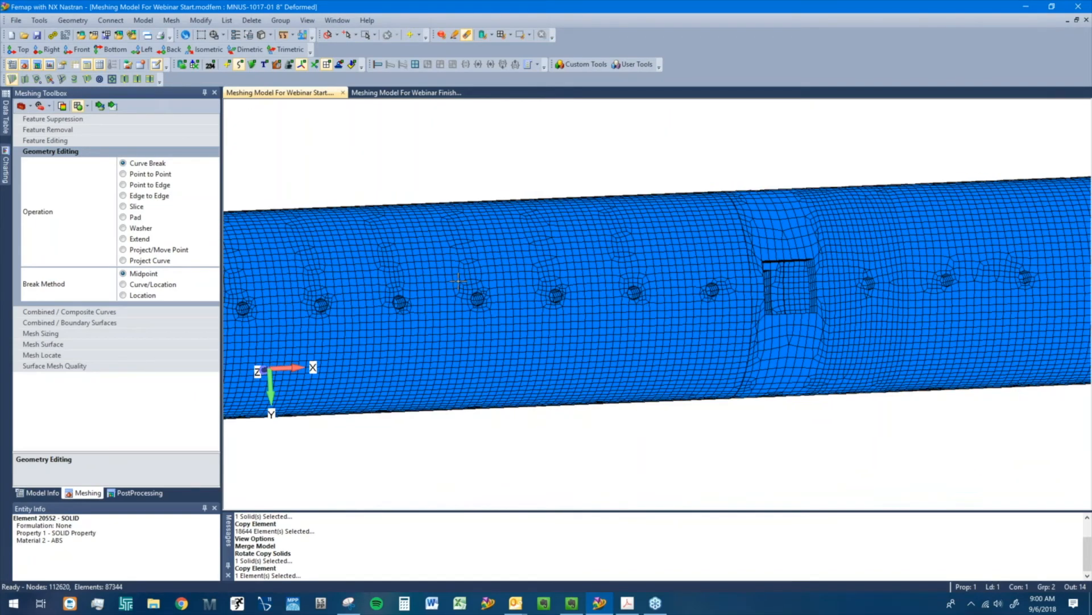
{"action": "middle_click_drag", "start_coordinate": [614, 315], "coordinate": [578, 178]}
{"action": "middle_click_drag", "start_coordinate": [856, 323], "coordinate": [741, 378], "text": "ctrl"}
{"action": "middle_click_drag", "start_coordinate": [844, 254], "coordinate": [689, 327]}
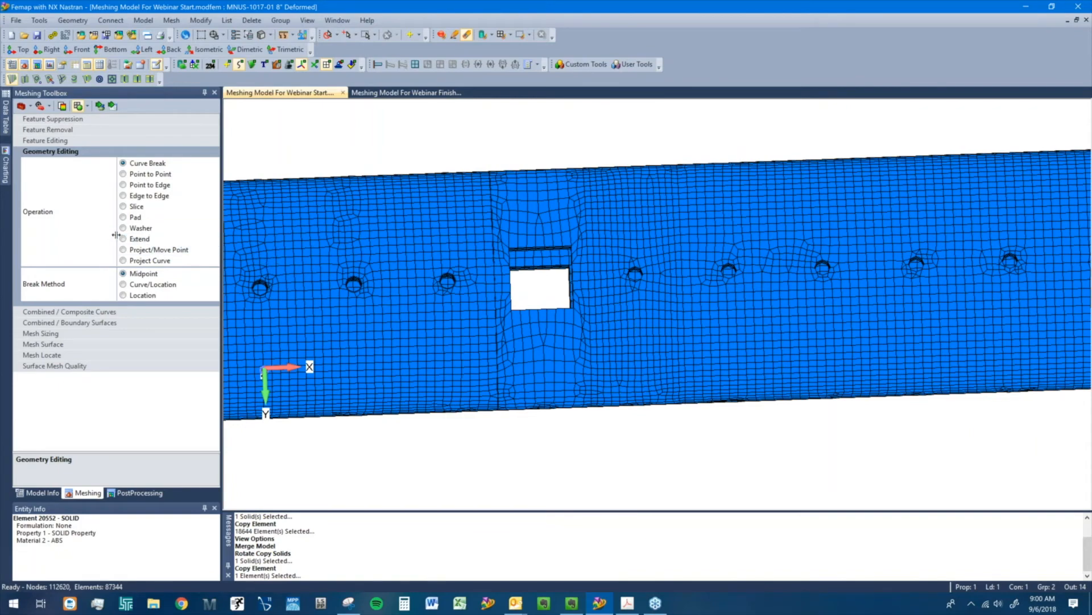
{"action": "left_click", "coordinate": [136, 228]}
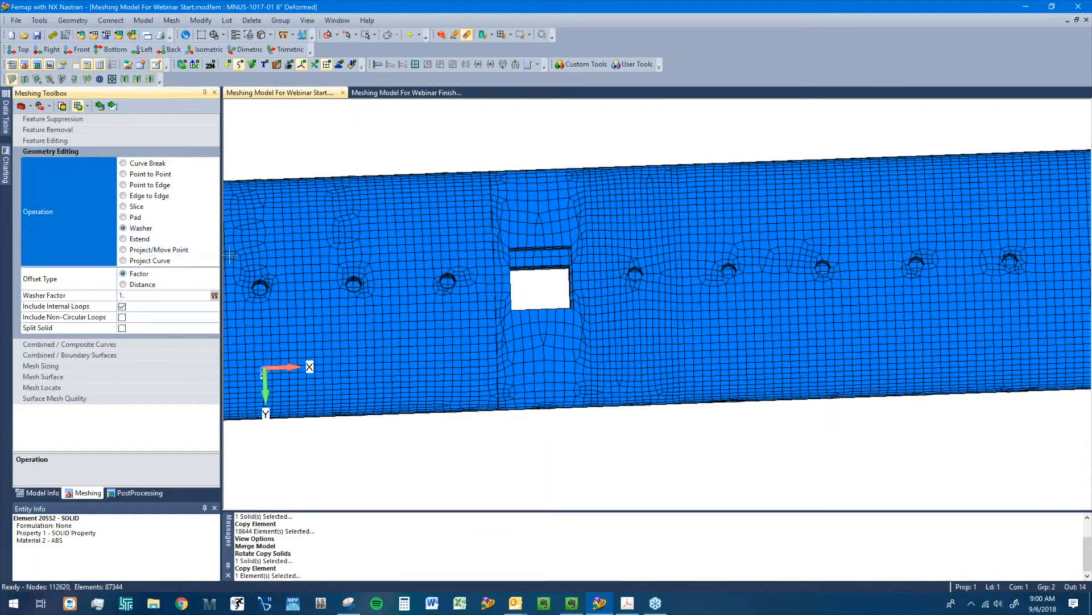
- Set the washer offset type to Distance with a value of .1, and enable Include Non-Circular Loops and Split Solid
{"action": "middle_click_drag", "start_coordinate": [536, 306], "coordinate": [711, 277]}
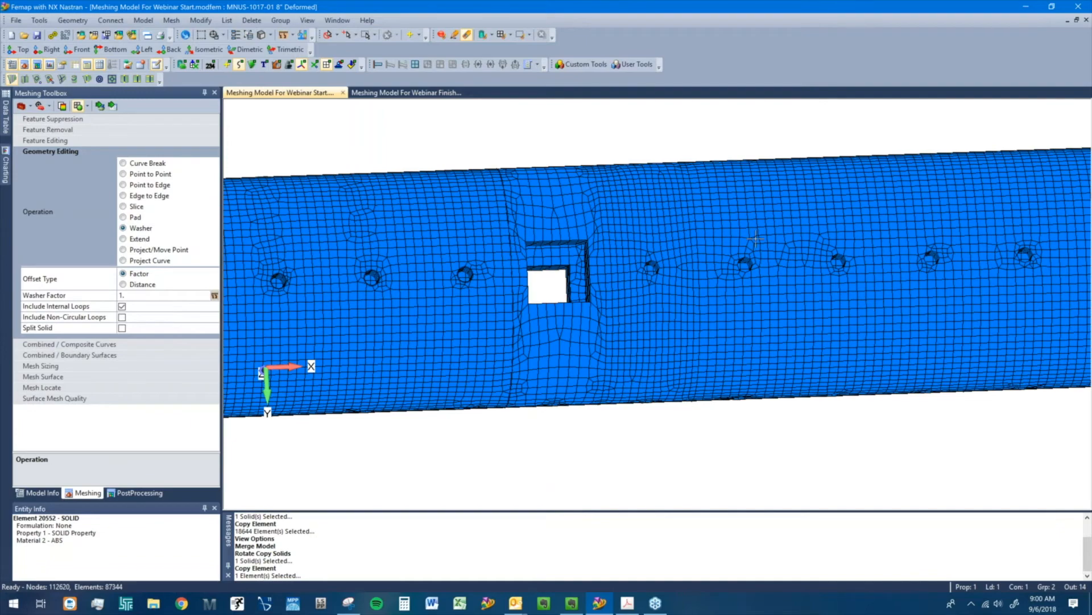
{"action": "middle_click_drag", "start_coordinate": [755, 237], "coordinate": [752, 297]}
{"action": "middle_click_drag", "start_coordinate": [424, 293], "coordinate": [965, 318]}
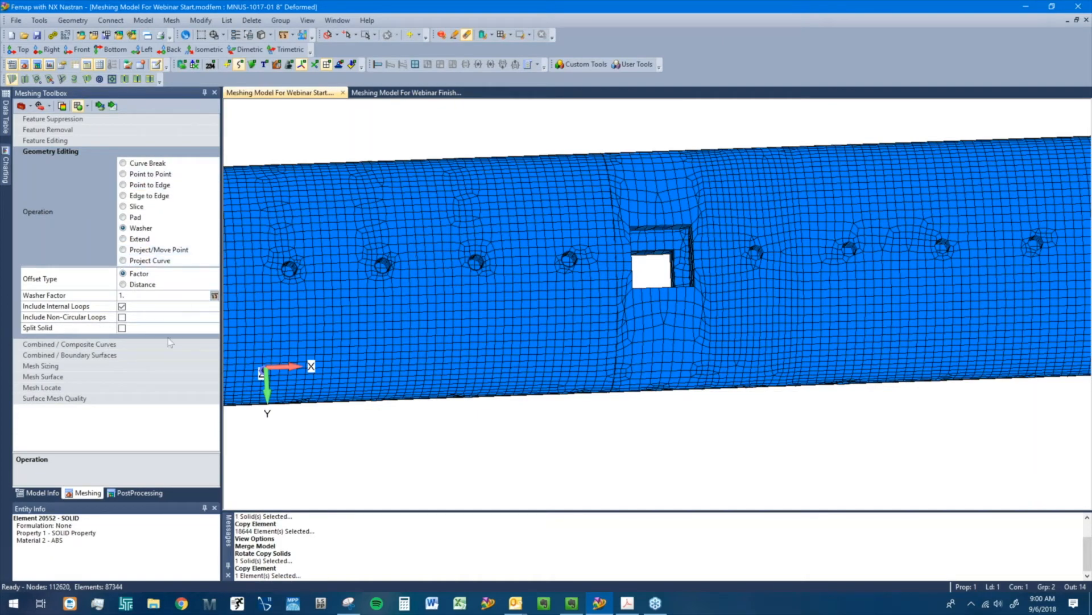
{"action": "middle_click_drag", "start_coordinate": [528, 243], "coordinate": [671, 151]}
{"action": "scroll", "coordinate": [417, 222], "scroll_direction": "down", "scroll_amount": 3}
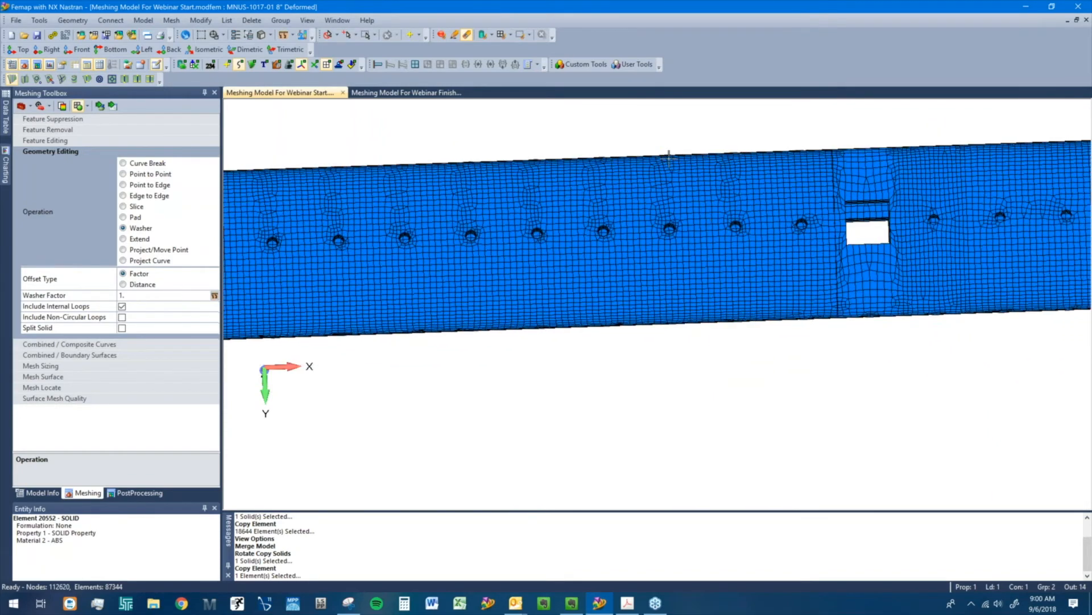
{"action": "scroll", "coordinate": [429, 215], "scroll_direction": "down", "scroll_amount": 3}
{"action": "middle_click_drag", "start_coordinate": [478, 218], "coordinate": [578, 199], "text": "ctrl"}
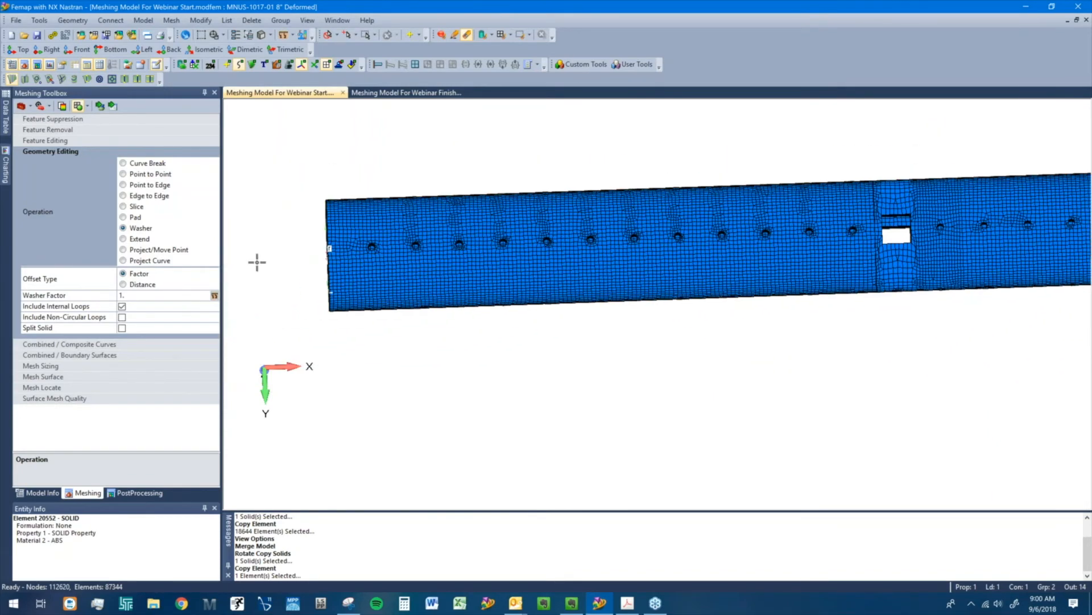
{"action": "left_click", "coordinate": [137, 285]}
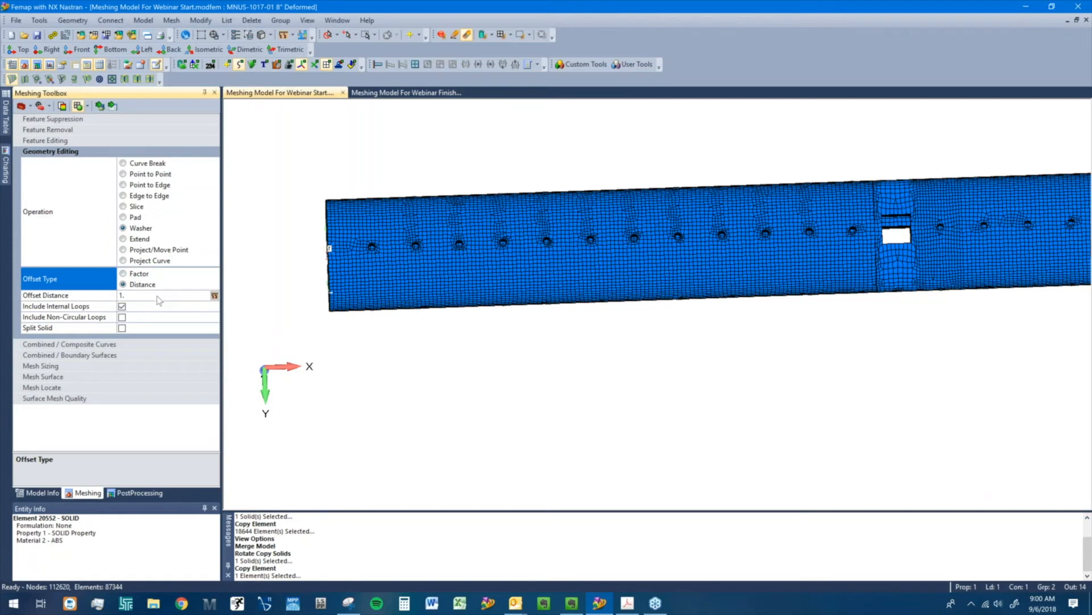
{"action": "left_click", "coordinate": [150, 296]}
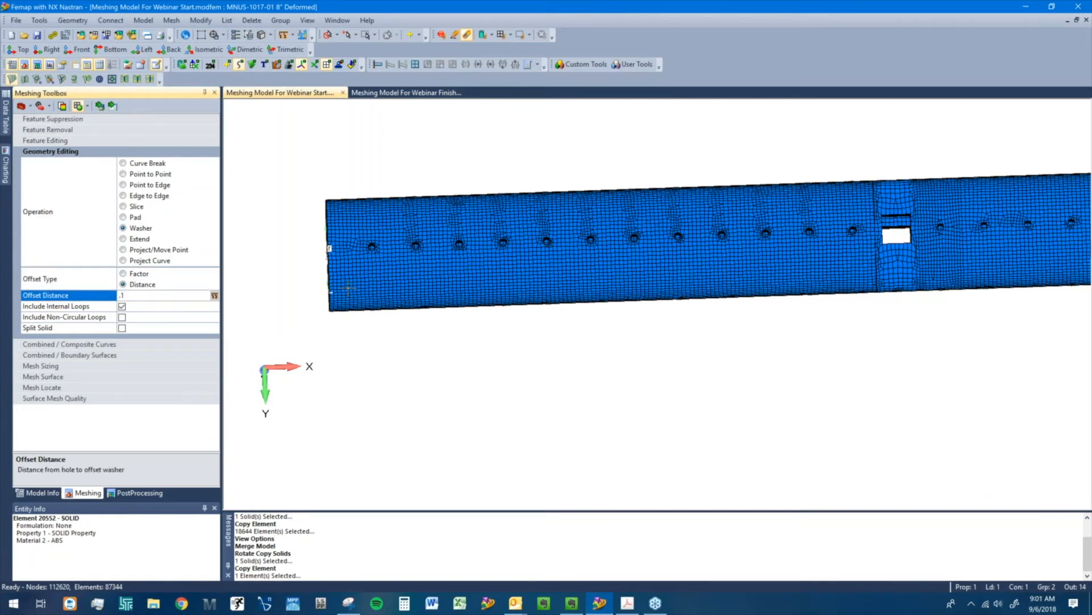
{"action": "middle_click_drag", "start_coordinate": [597, 265], "coordinate": [587, 166]}
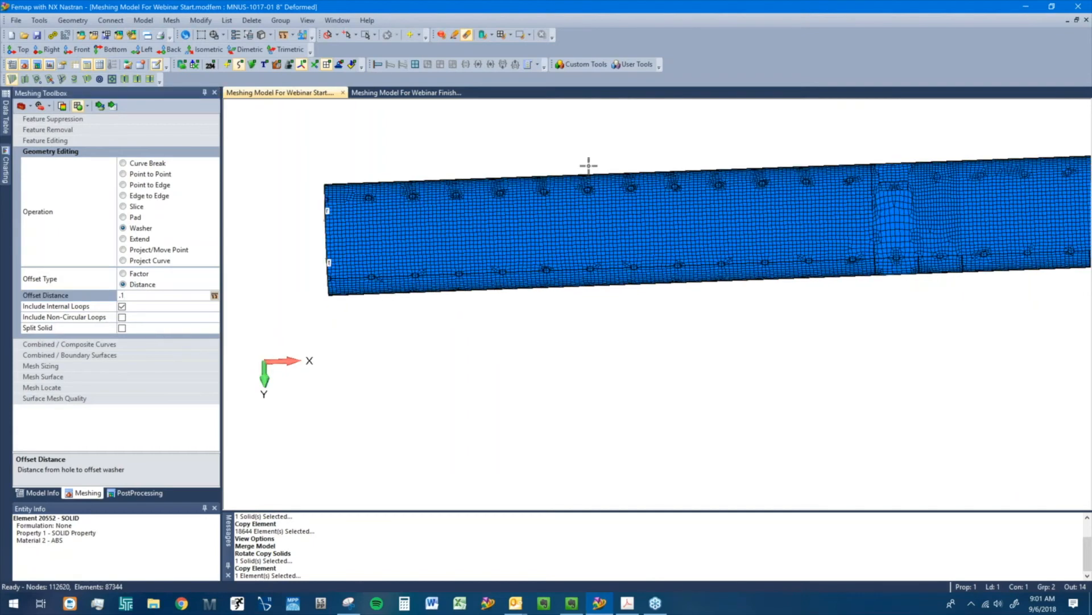
{"action": "left_click", "coordinate": [122, 317]}
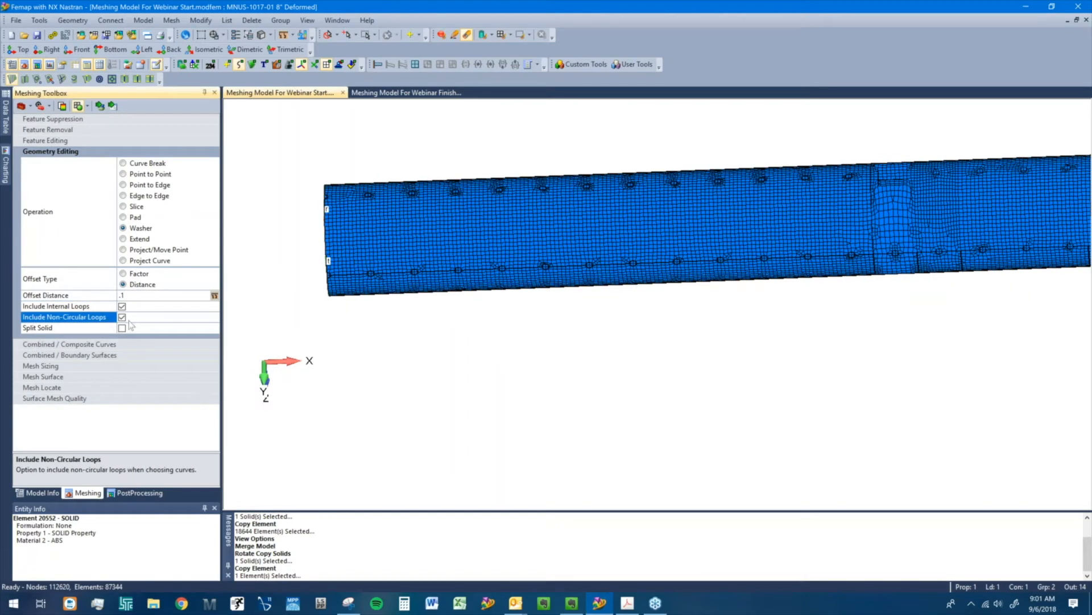
{"action": "left_click", "coordinate": [122, 328]}
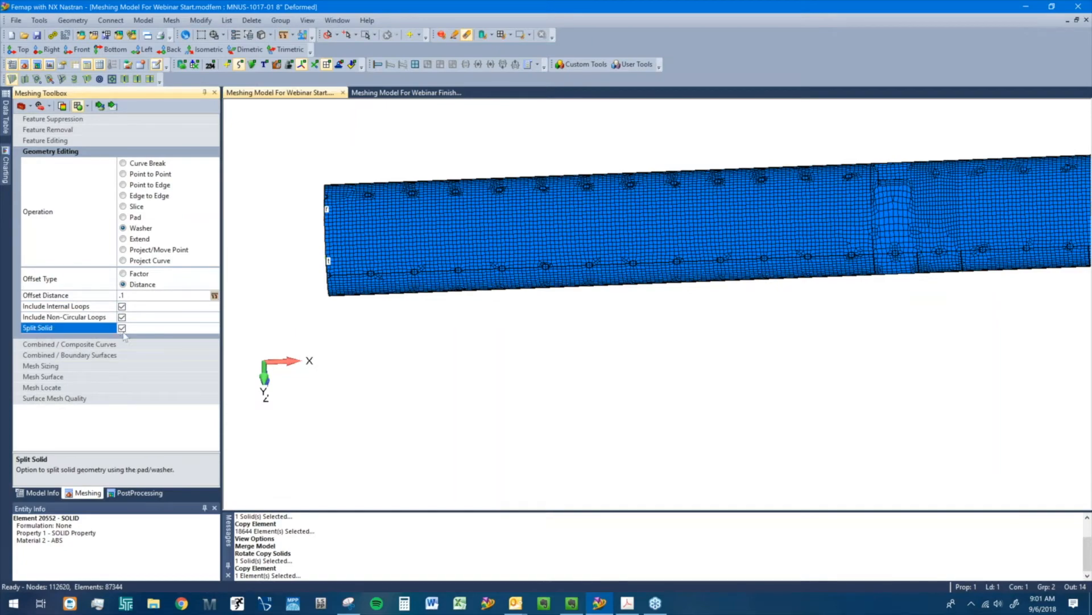
- Turn on automatic mesh updating and create a washer around the hole nearest the tube's end
{"action": "scroll", "coordinate": [422, 268], "scroll_direction": "up", "scroll_amount": 2}
{"action": "scroll", "coordinate": [441, 273], "scroll_direction": "up", "scroll_amount": 2}
{"action": "middle_click_drag", "start_coordinate": [441, 274], "coordinate": [555, 312]}
{"action": "left_click", "coordinate": [99, 105]}
{"action": "middle_click_drag", "start_coordinate": [478, 302], "coordinate": [639, 322], "text": "ctrl"}
{"action": "scroll", "coordinate": [515, 490], "scroll_direction": "up", "scroll_amount": 4}
{"action": "middle_click_drag", "start_coordinate": [478, 191], "coordinate": [456, 245]}
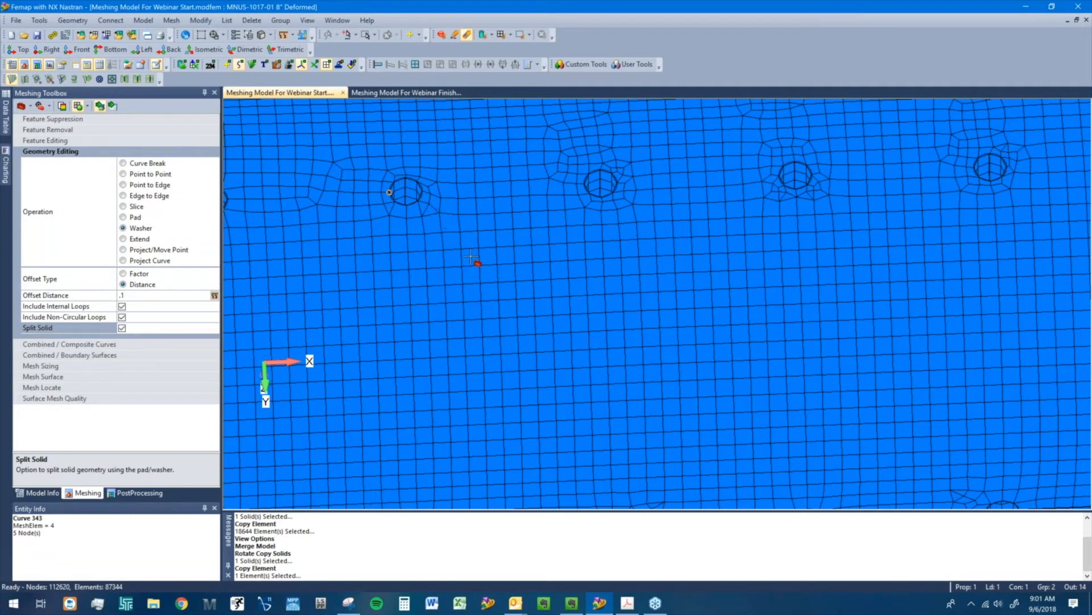
{"action": "left_click", "coordinate": [461, 230]}
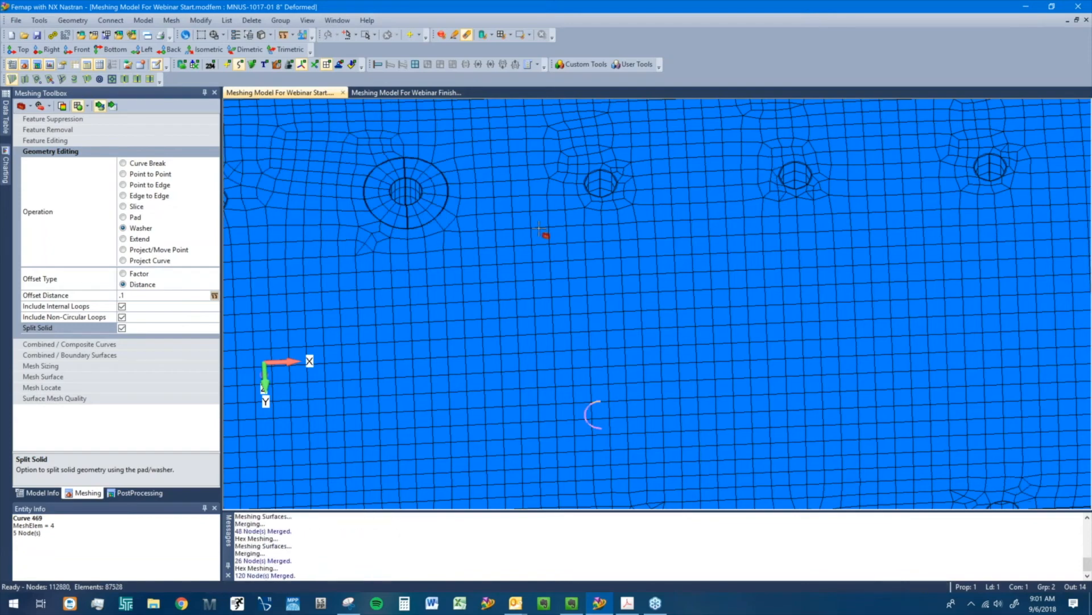
- Set the washer offset distance to .05 for the tube's rectangular cutout
{"action": "scroll", "coordinate": [590, 342], "scroll_direction": "down", "scroll_amount": 5}
{"action": "middle_click_drag", "start_coordinate": [481, 162], "coordinate": [593, 275]}
{"action": "scroll", "coordinate": [618, 316], "scroll_direction": "down", "scroll_amount": 4}
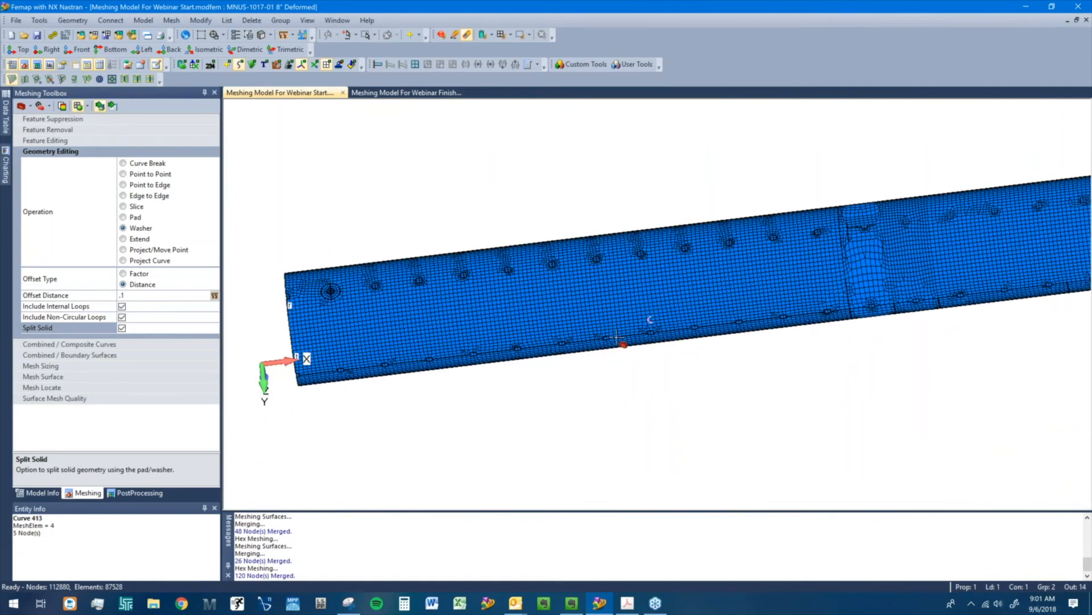
{"action": "scroll", "coordinate": [620, 321], "scroll_direction": "up", "scroll_amount": 3}
{"action": "middle_click_drag", "start_coordinate": [624, 309], "coordinate": [603, 292]}
{"action": "scroll", "coordinate": [687, 288], "scroll_direction": "up", "scroll_amount": 4}
{"action": "middle_click_drag", "start_coordinate": [688, 288], "coordinate": [475, 381], "text": "ctrl"}
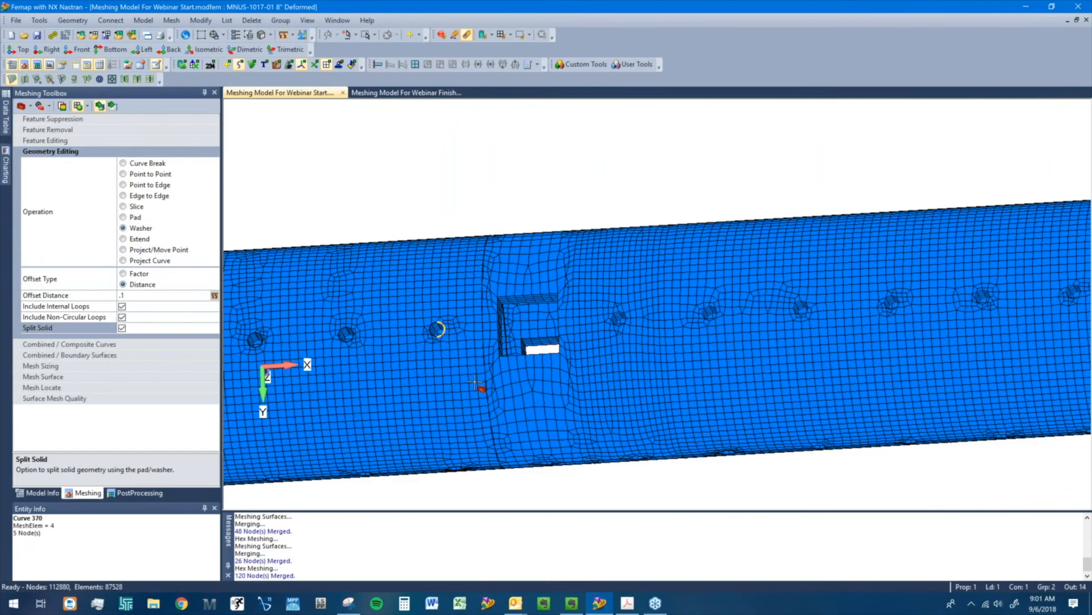
{"action": "scroll", "coordinate": [475, 382], "scroll_direction": "up", "scroll_amount": 4}
{"action": "scroll", "coordinate": [634, 267], "scroll_direction": "up", "scroll_amount": 2}
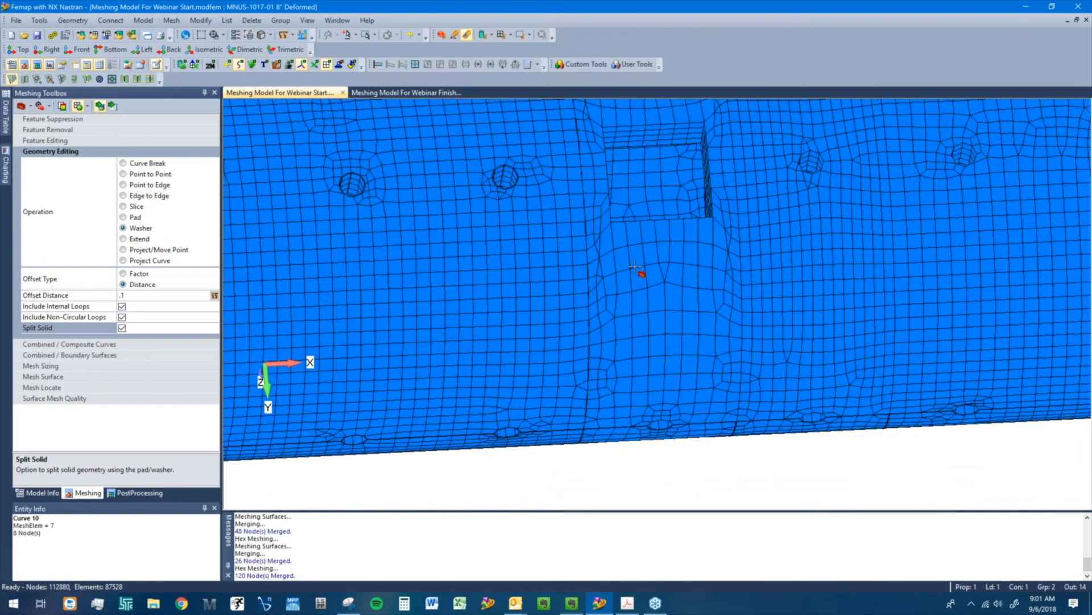
{"action": "scroll", "coordinate": [634, 266], "scroll_direction": "down", "scroll_amount": 1}
{"action": "middle_click_drag", "start_coordinate": [592, 210], "coordinate": [586, 288]}
{"action": "left_click", "coordinate": [143, 284]}
{"action": "left_click", "coordinate": [33, 296]}
{"action": "type", "text": ".054"}
{"action": "key", "text": "BackSpace"}
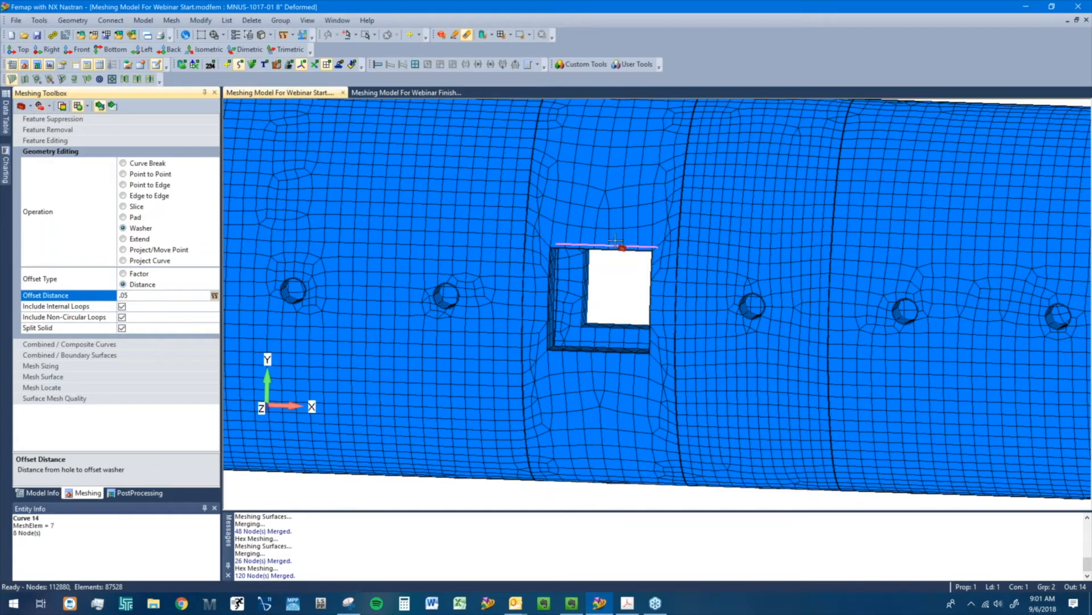
- Create a washer around the rectangular cutout from one of its edges and inspect the updated mesh
{"action": "left_click", "coordinate": [578, 251]}
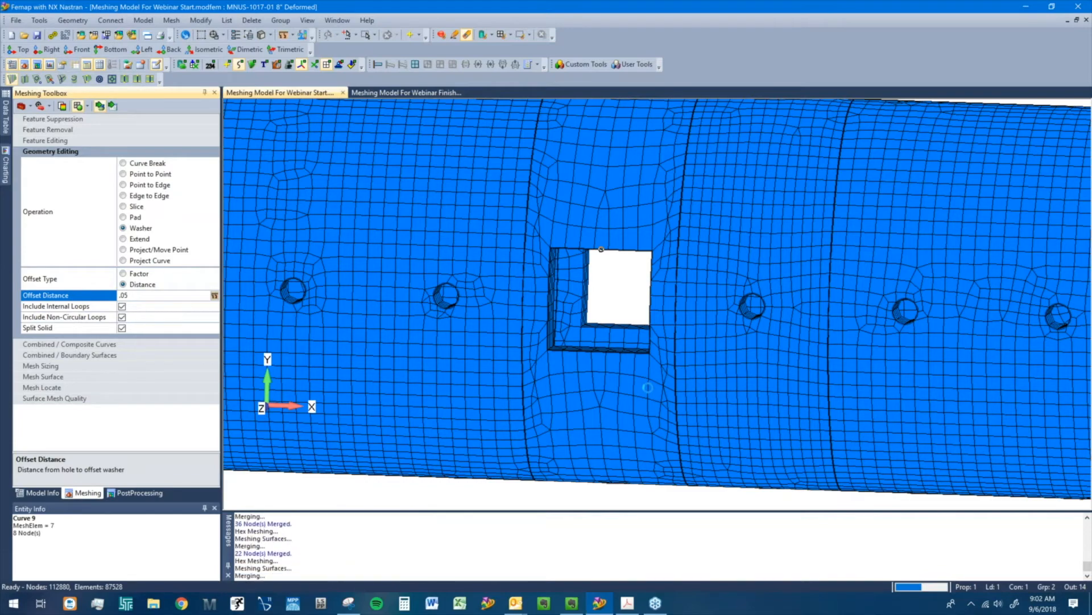
{"action": "scroll", "coordinate": [684, 249], "scroll_direction": "up", "scroll_amount": 5}
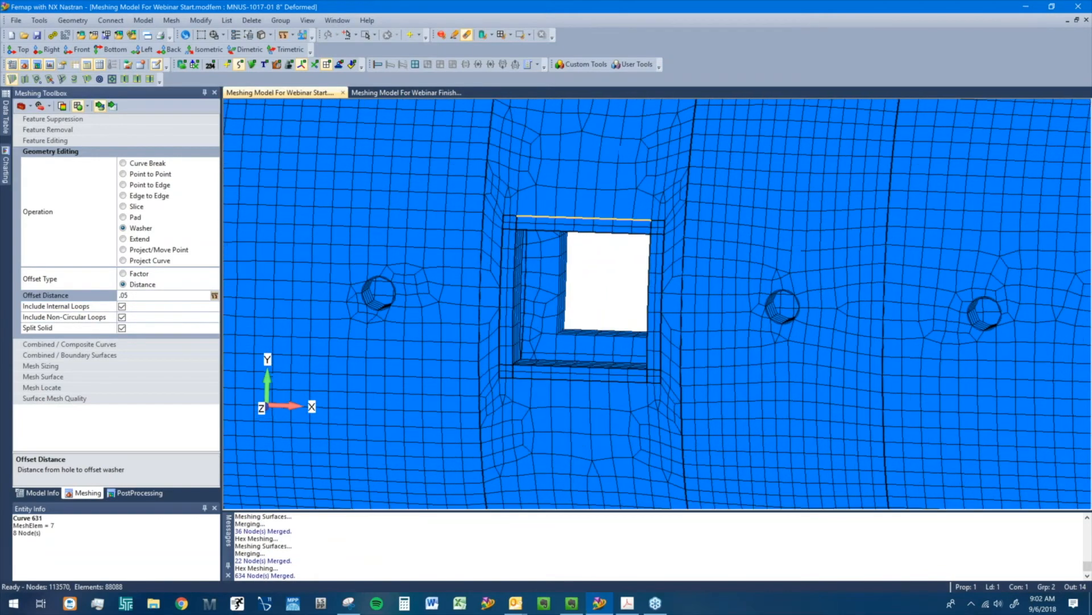
{"action": "middle_click_drag", "start_coordinate": [685, 248], "coordinate": [545, 307]}
- Switch to the Acrobat PDF to view the Washer and Pad slide, and return to Femap
{"action": "left_click", "coordinate": [627, 603]}
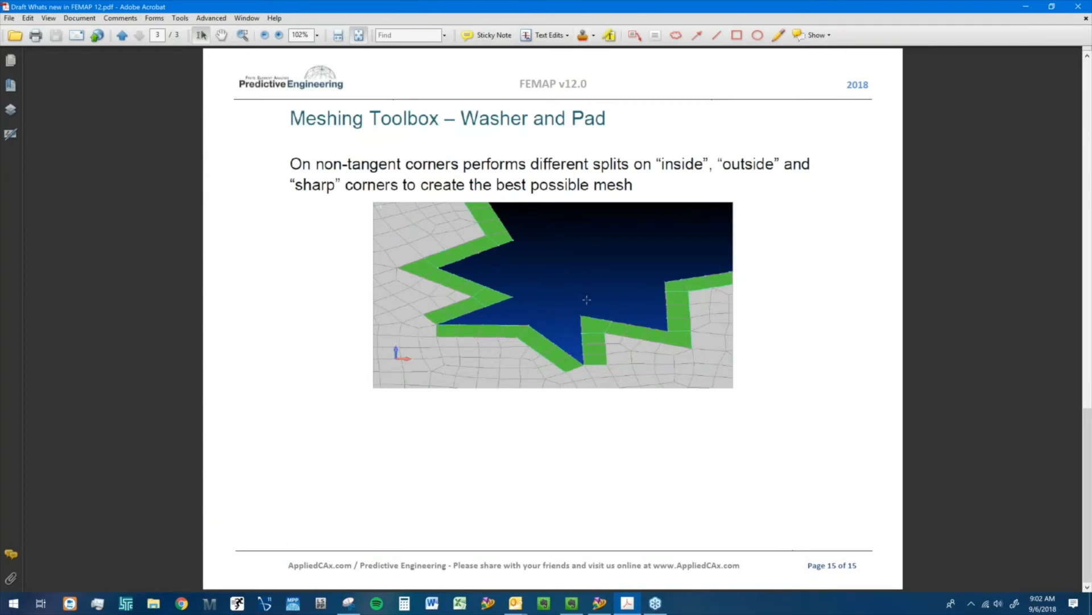
{"action": "key", "text": "alt+Tab"}
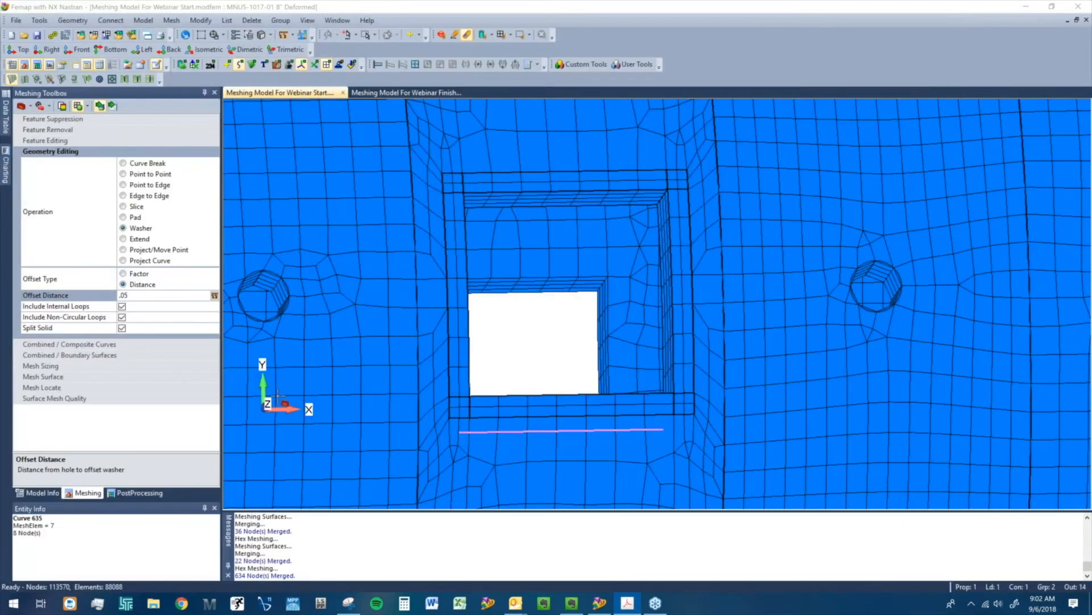
- Change the geometry editing operation to Pad and set the pad offset distance to .2
{"action": "left_click", "coordinate": [136, 216]}
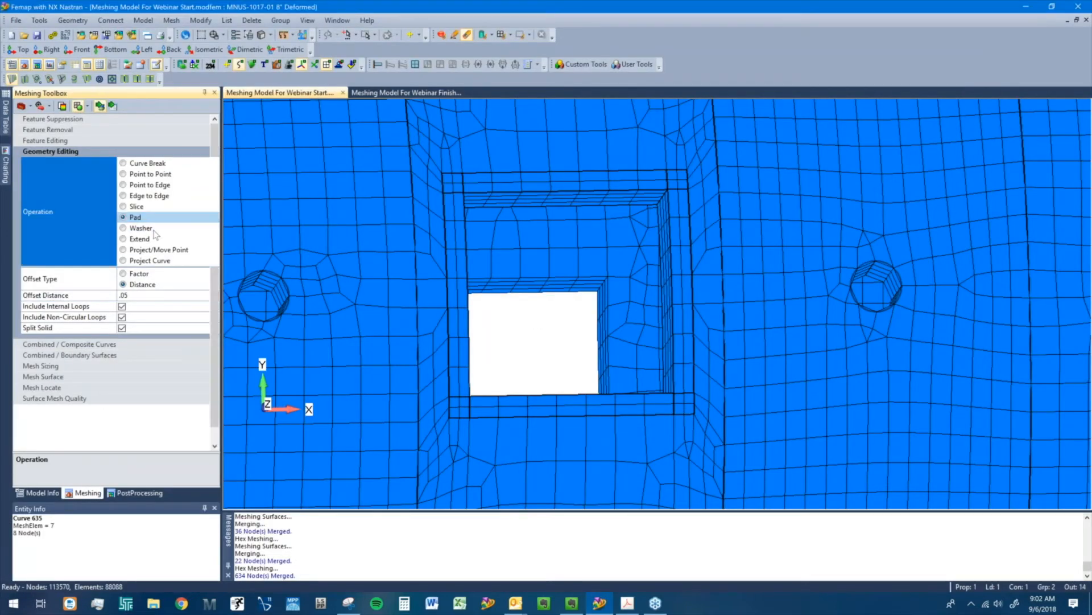
{"action": "left_click", "coordinate": [85, 297]}
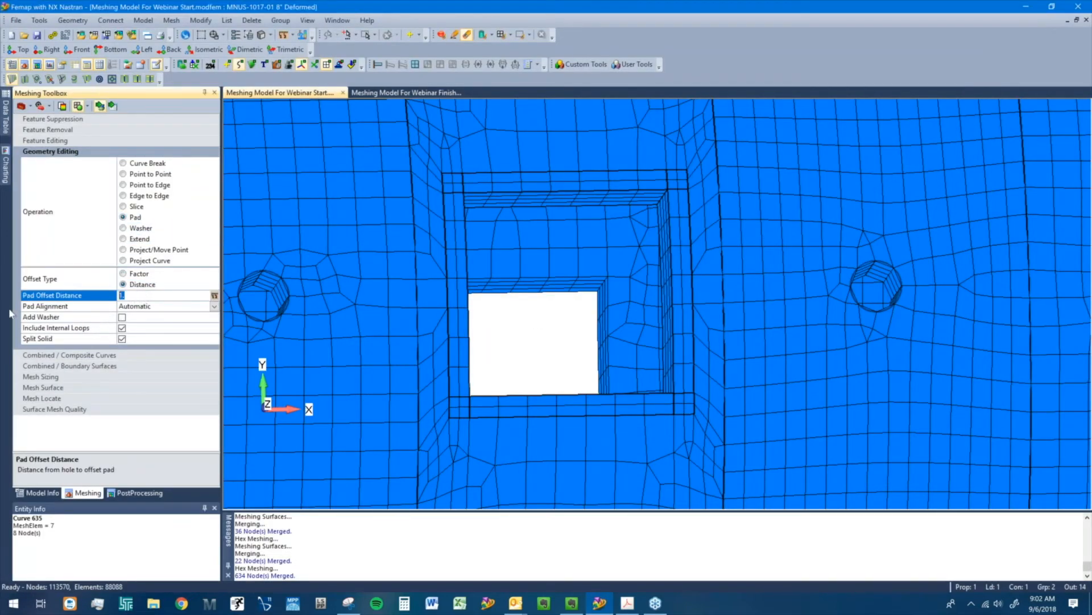
{"action": "type", "text": "2"}
- Create a pad around the first hole beyond the rectangular cutout and inspect the updated mesh
{"action": "scroll", "coordinate": [709, 156], "scroll_direction": "down", "scroll_amount": 5}
{"action": "middle_click_drag", "start_coordinate": [910, 454], "coordinate": [644, 387], "text": "ctrl"}
{"action": "scroll", "coordinate": [730, 315], "scroll_direction": "up", "scroll_amount": 6}
{"action": "middle_click_drag", "start_coordinate": [730, 315], "coordinate": [747, 322], "text": "ctrl"}
{"action": "middle_click_drag", "start_coordinate": [352, 222], "coordinate": [582, 294], "text": "ctrl"}
{"action": "left_click", "coordinate": [630, 245]}
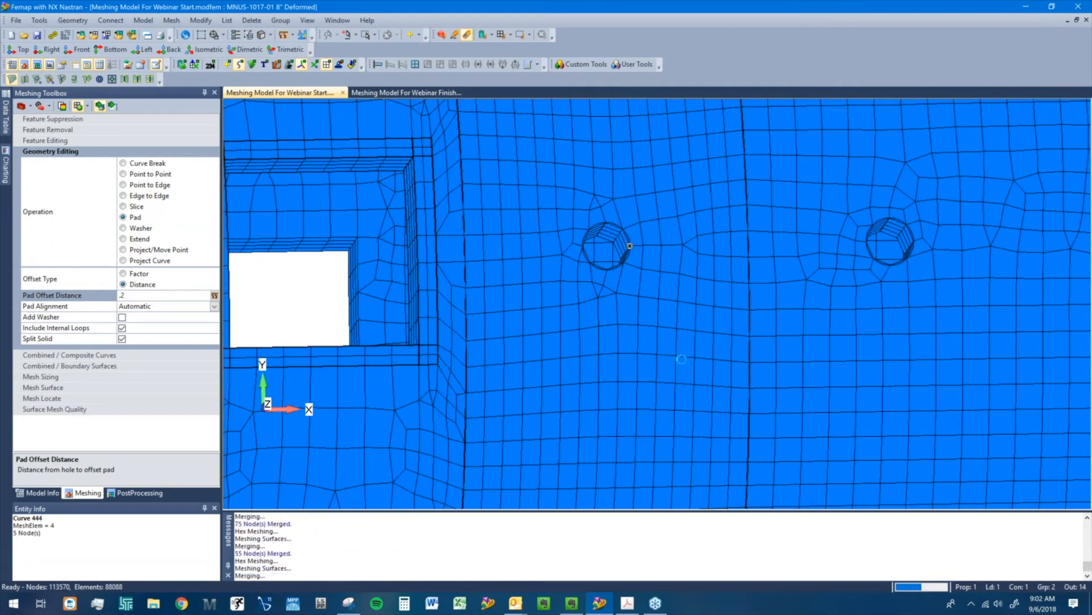
{"action": "middle_click_drag", "start_coordinate": [645, 354], "coordinate": [633, 330]}
{"action": "scroll", "coordinate": [633, 330], "scroll_direction": "down", "scroll_amount": 5}
{"action": "middle_click_drag", "start_coordinate": [527, 171], "coordinate": [514, 262]}
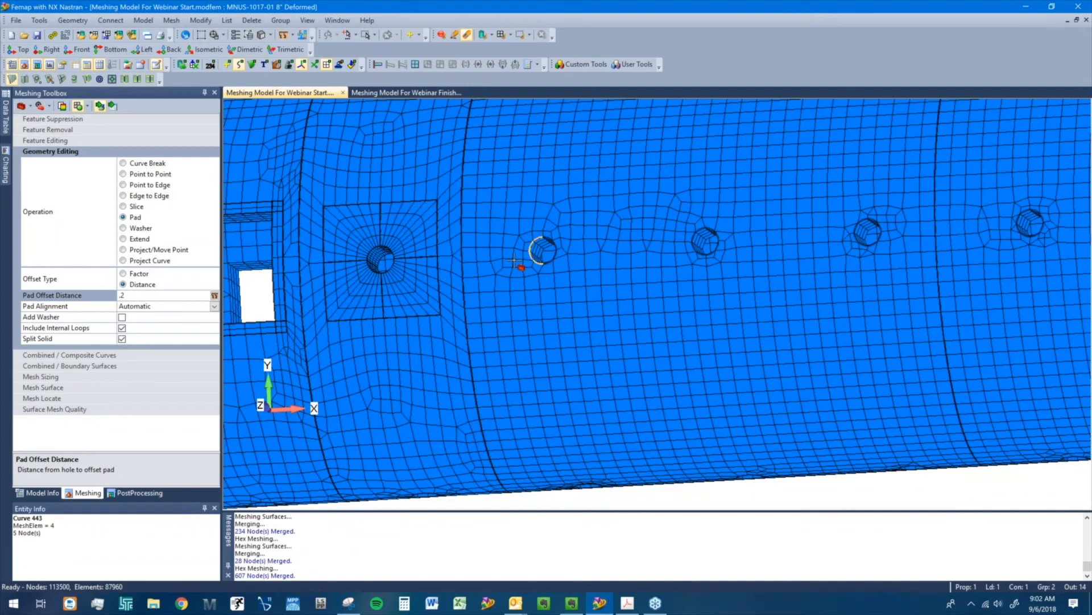
- Enable Add Washer and create a pad with a washer around the hole two positions past the padded one
{"action": "left_click", "coordinate": [122, 317]}
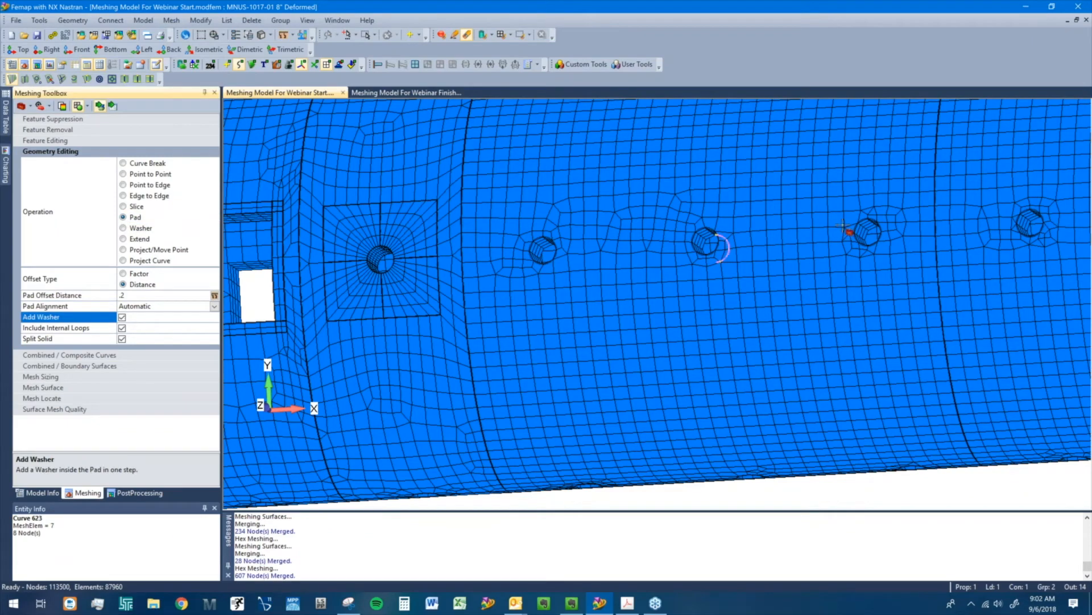
{"action": "left_click", "coordinate": [519, 260]}
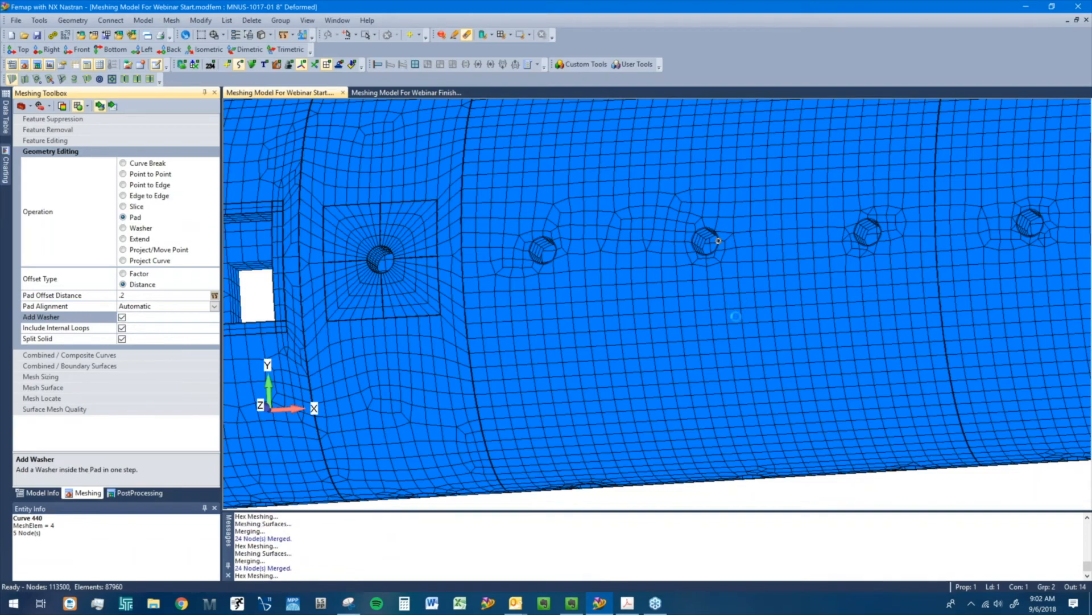
{"action": "scroll", "coordinate": [733, 307], "scroll_direction": "down", "scroll_amount": 6}
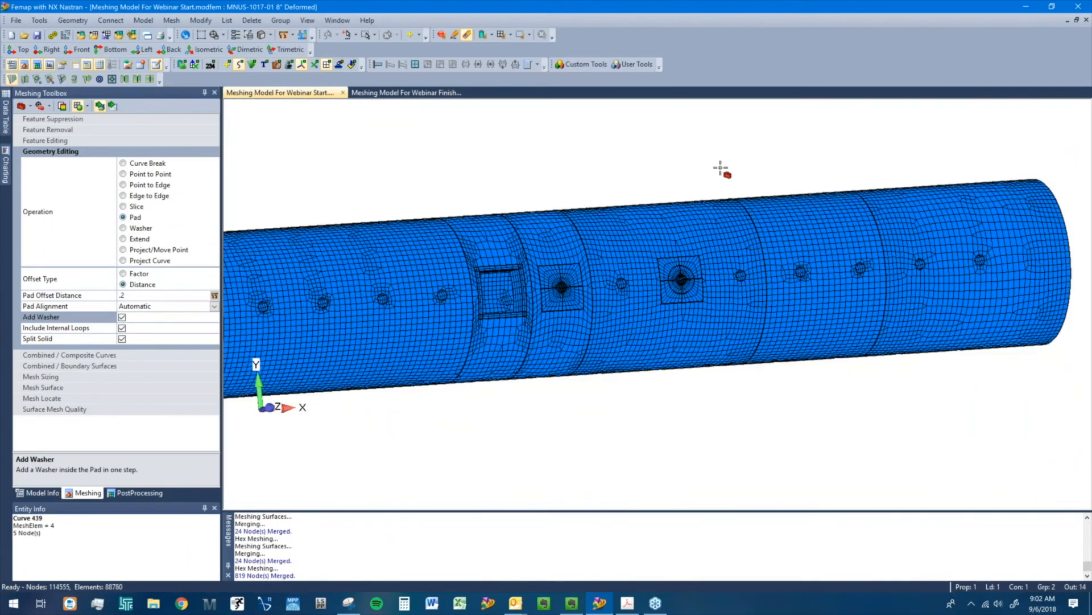
- Examine the tube mesh from several sides, including the padded holes, the rectangular cutout, the remaining hole rows and the open end
{"action": "middle_click_drag", "start_coordinate": [677, 219], "coordinate": [699, 242]}
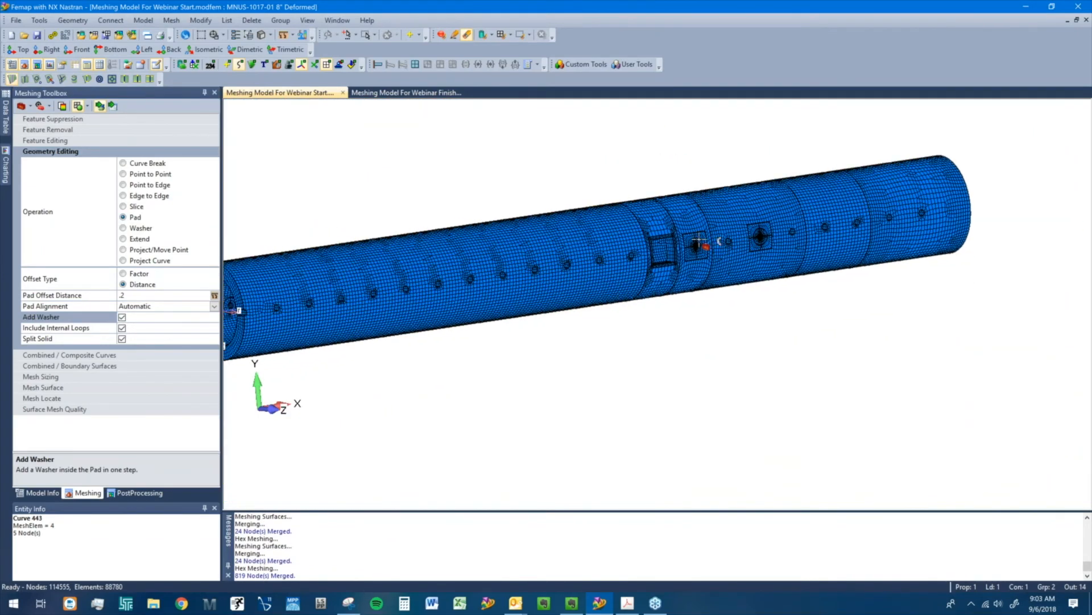
{"action": "middle_click_drag", "start_coordinate": [648, 296], "coordinate": [634, 272]}
{"action": "scroll", "coordinate": [577, 298], "scroll_direction": "up", "scroll_amount": 3}
{"action": "middle_click_drag", "start_coordinate": [577, 297], "coordinate": [651, 352], "text": "ctrl"}
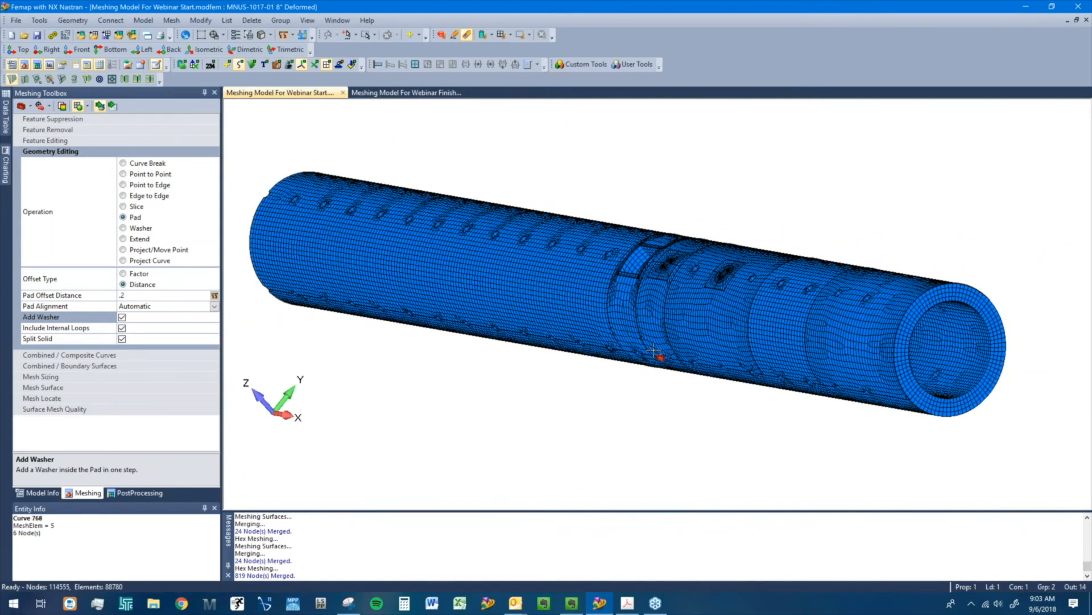
{"action": "middle_click_drag", "start_coordinate": [678, 277], "coordinate": [706, 242]}
{"action": "middle_click_drag", "start_coordinate": [798, 276], "coordinate": [817, 377]}
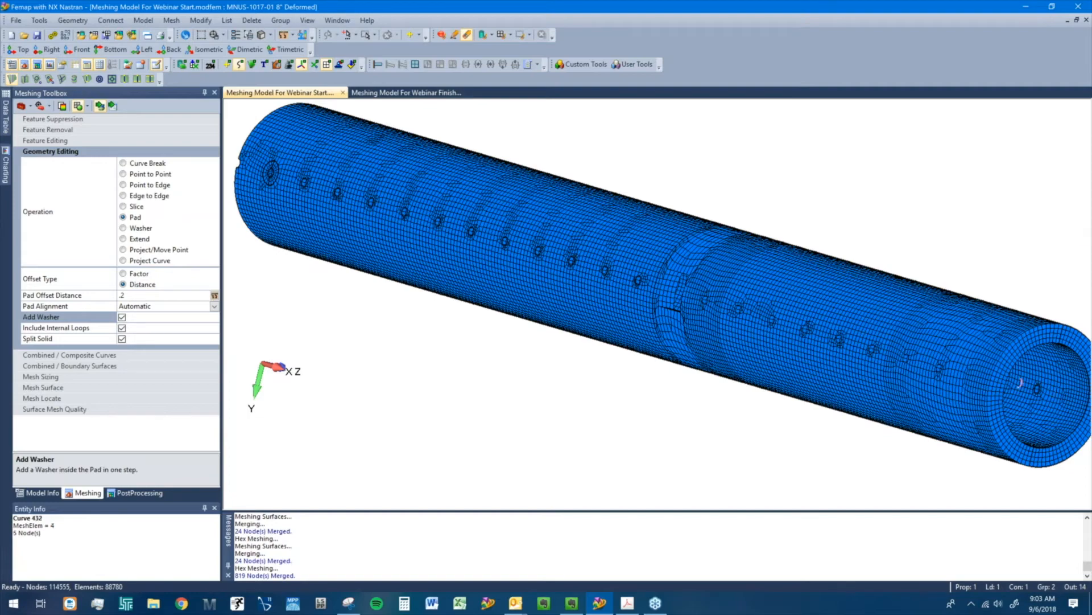
{"action": "scroll", "coordinate": [585, 216], "scroll_direction": "up", "scroll_amount": 2}
{"action": "mouse_move", "coordinate": [585, 216]}
{"action": "middle_mouse_down"}
{"action": "mouse_move", "coordinate": [624, 266]}
{"action": "mouse_move", "coordinate": [578, 222]}
{"action": "middle_mouse_up"}
{"action": "scroll", "coordinate": [605, 273], "scroll_direction": "down", "scroll_amount": 3}
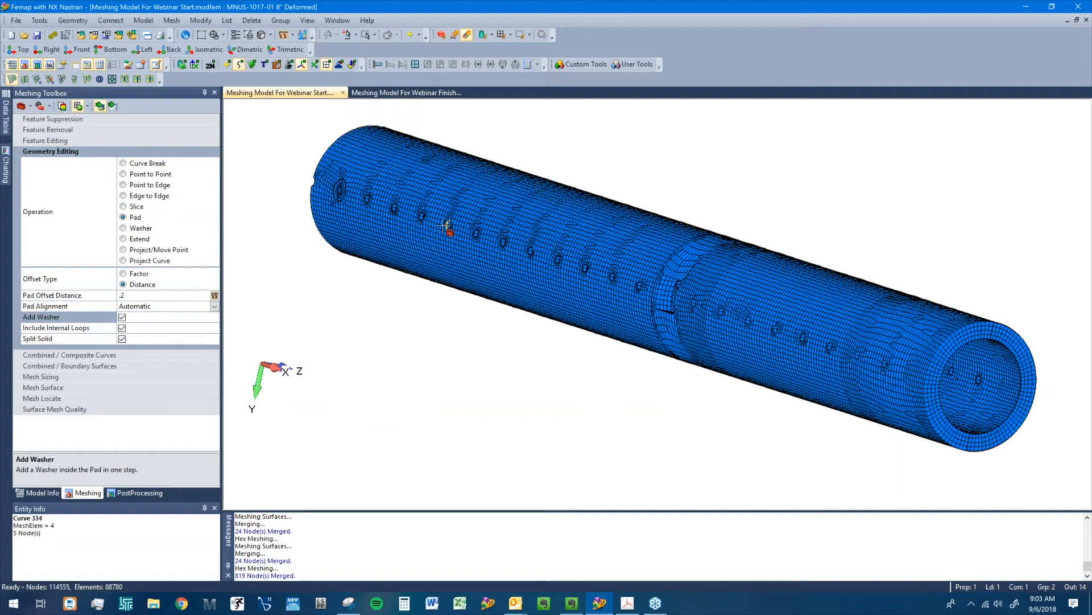
{"action": "left_click", "coordinate": [393, 204]}
{"action": "middle_click_drag", "start_coordinate": [660, 199], "coordinate": [592, 296]}
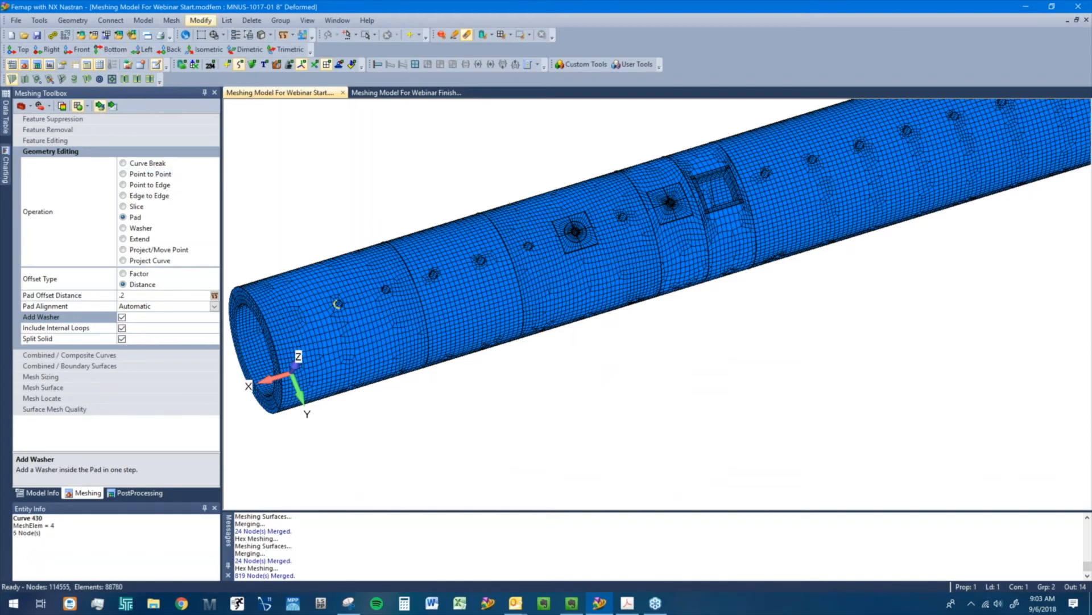
{"action": "mouse_move", "coordinate": [702, 312]}
{"action": "middle_mouse_down"}
{"action": "mouse_move", "coordinate": [697, 286]}
{"action": "mouse_move", "coordinate": [639, 290]}
{"action": "middle_mouse_up"}
{"action": "scroll", "coordinate": [726, 285], "scroll_direction": "down", "scroll_amount": 1}
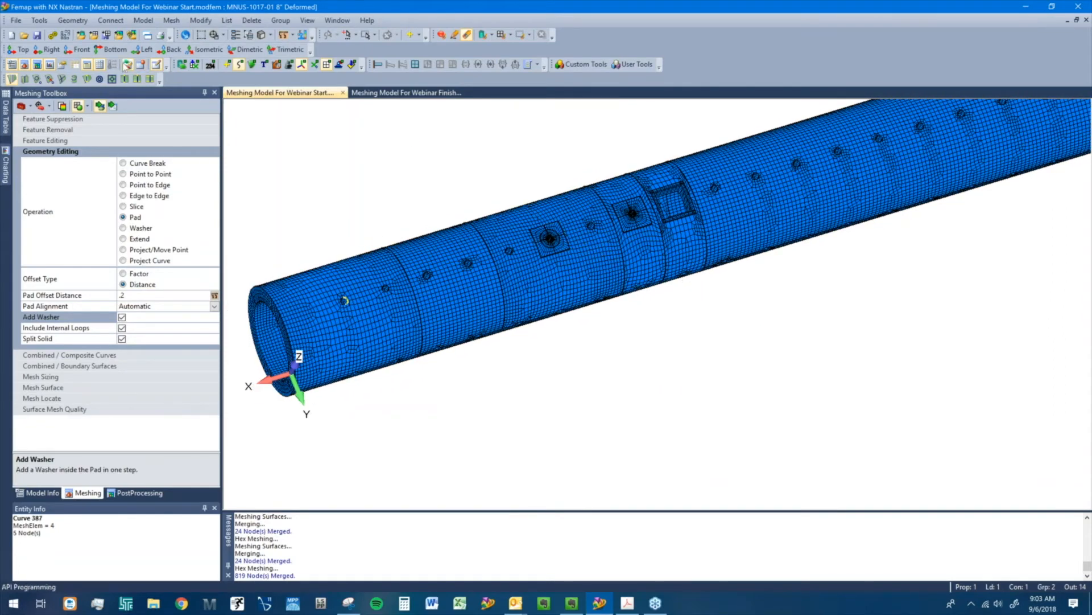
- Start a rotated copy of solid 2 to review its copy options, including the Mesh option, and cancel it
{"action": "left_click", "coordinate": [72, 20]}
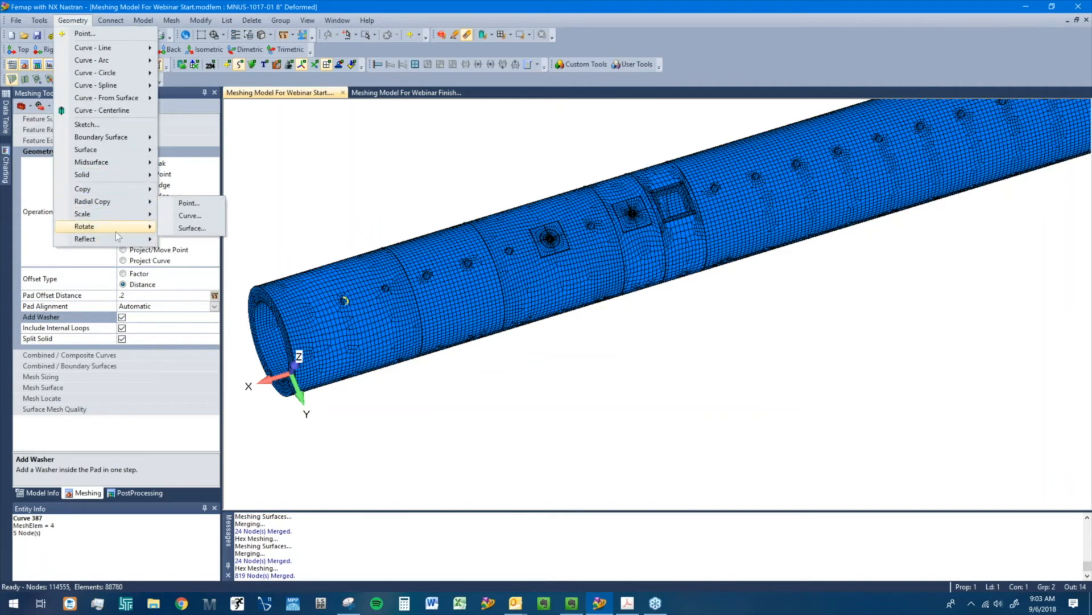
{"action": "left_click", "coordinate": [210, 274]}
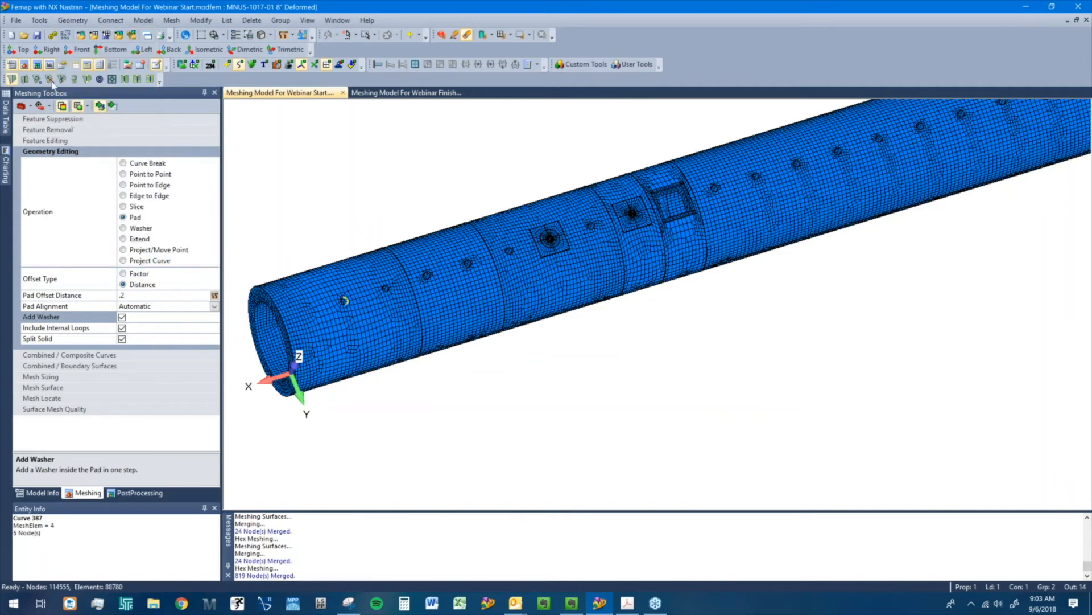
{"action": "left_click", "coordinate": [73, 20]}
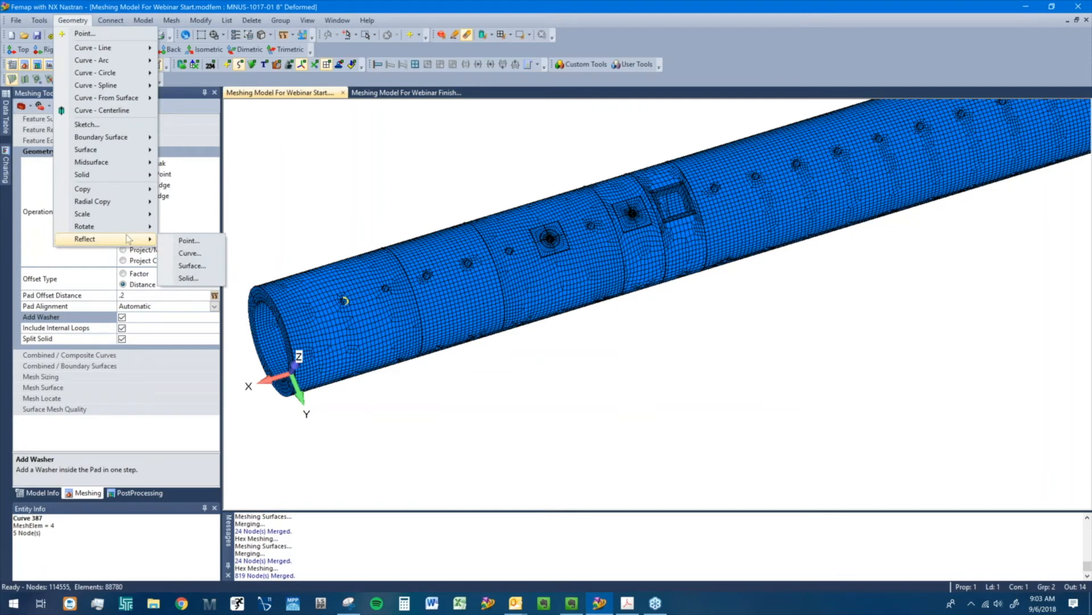
{"action": "mouse_move", "coordinate": [130, 227]}
{"action": "left_click", "coordinate": [188, 265]}
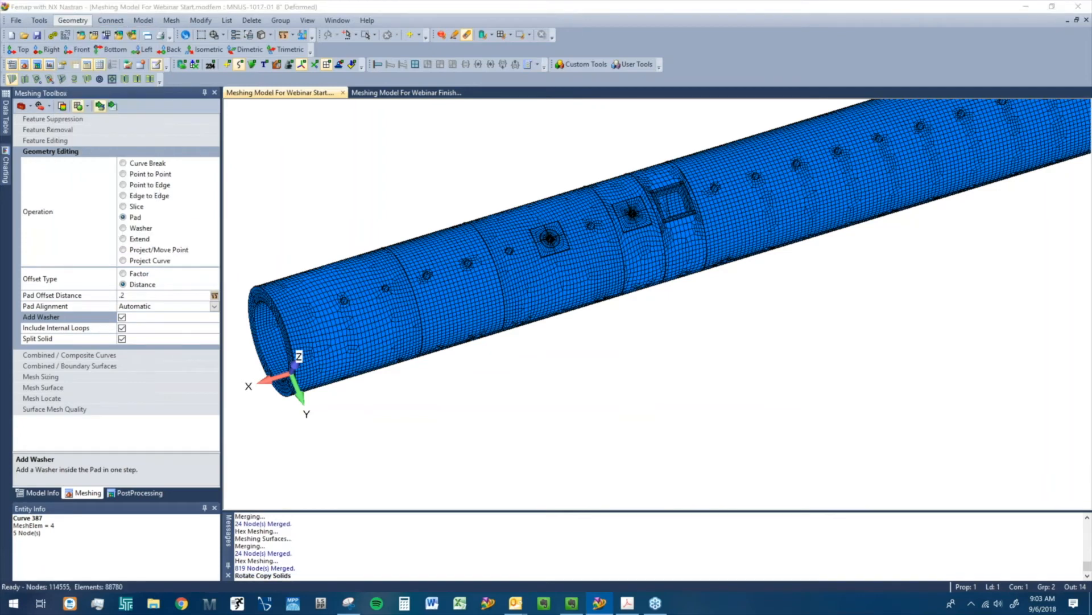
{"action": "left_click", "coordinate": [677, 562]}
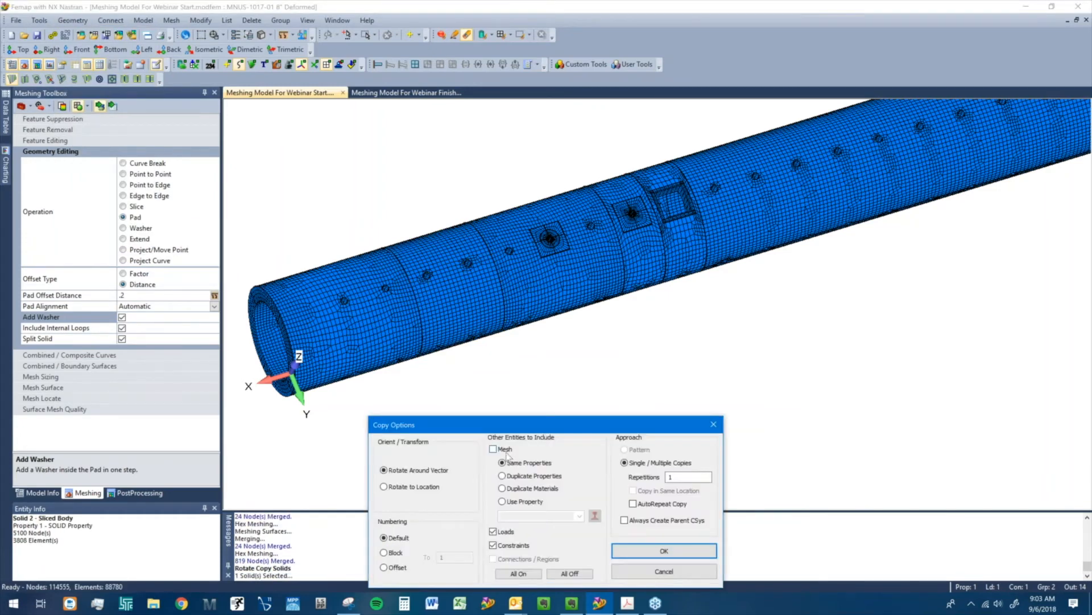
{"action": "left_click", "coordinate": [654, 571]}
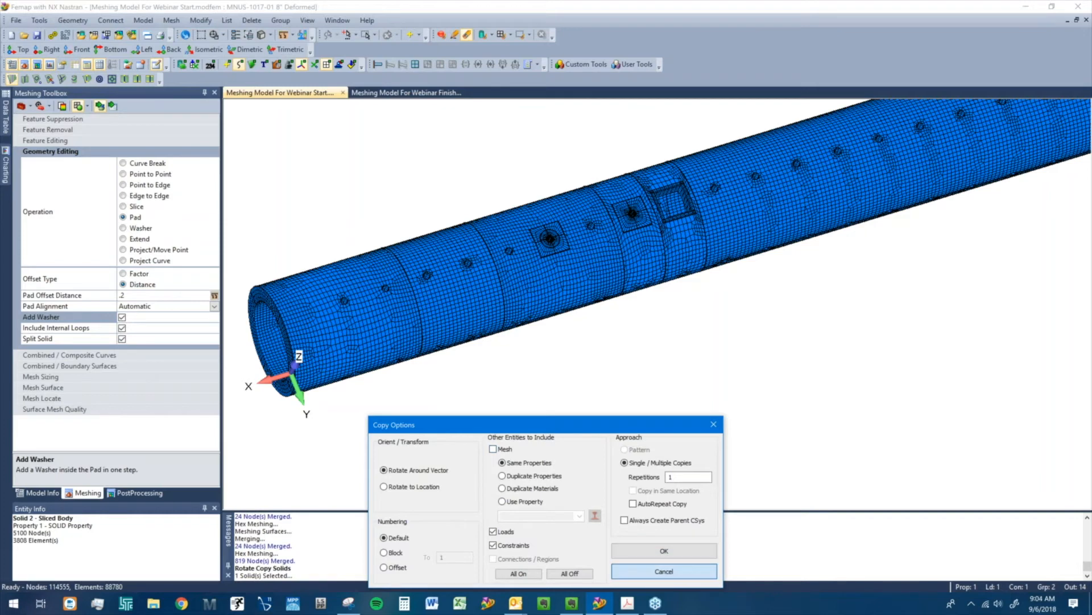
- Review the mesh copy, rotate and reflect commands and the Modify commands, and open and cancel the Move By selection for solids
{"action": "left_click", "coordinate": [171, 20]}
{"action": "mouse_move", "coordinate": [205, 176]}
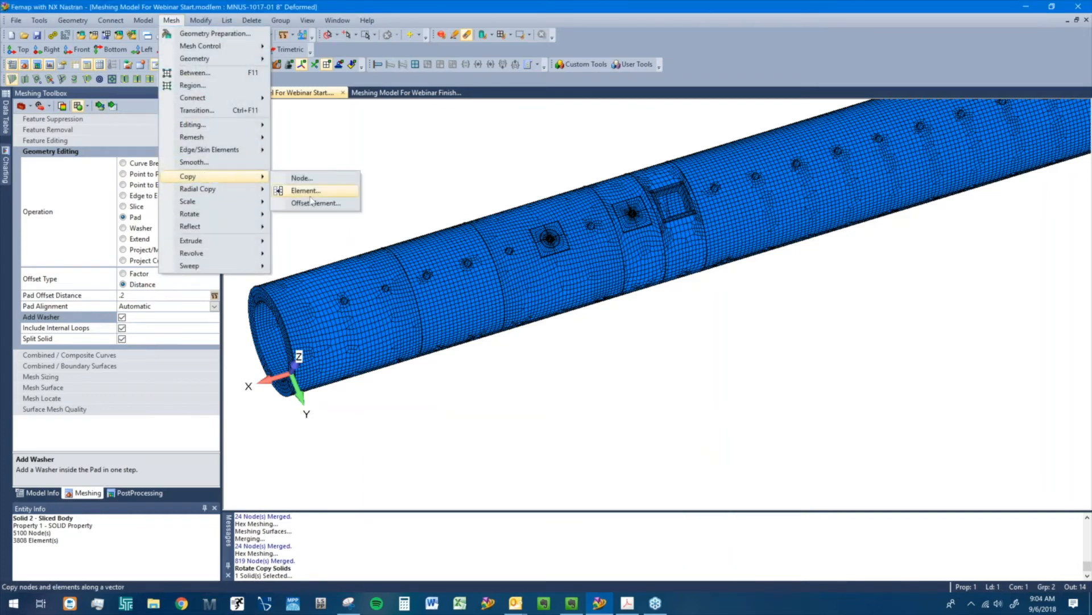
{"action": "mouse_move", "coordinate": [208, 218]}
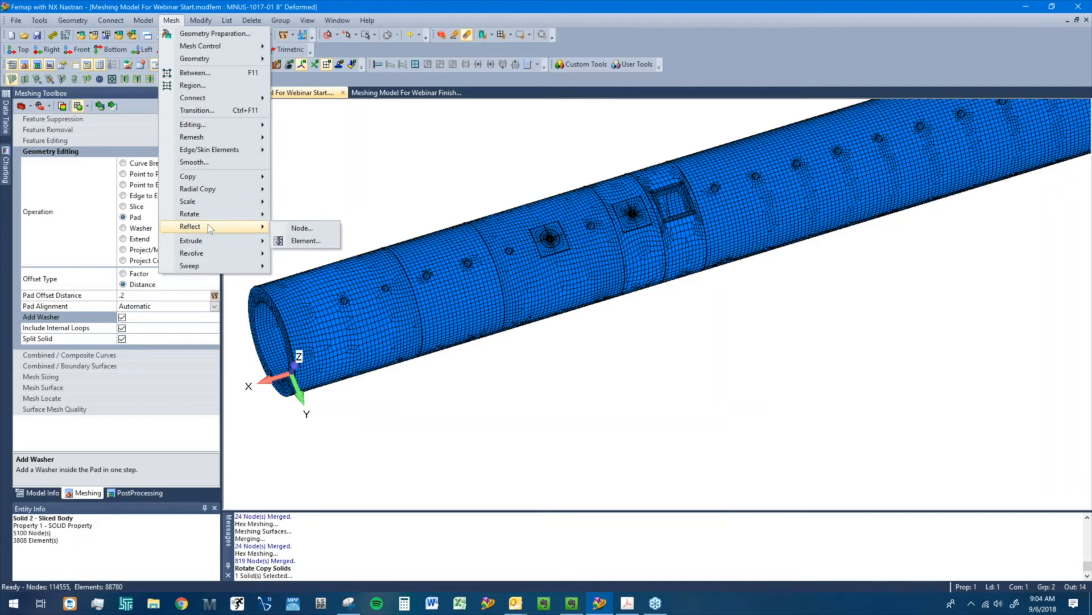
{"action": "mouse_move", "coordinate": [202, 19]}
{"action": "mouse_move", "coordinate": [239, 162]}
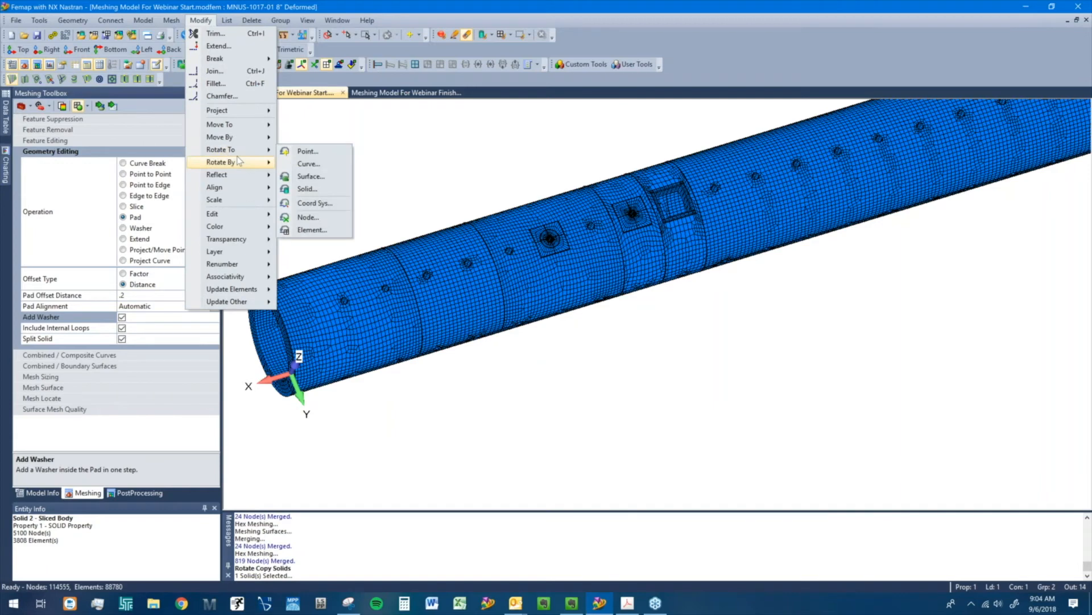
{"action": "mouse_move", "coordinate": [233, 137]}
{"action": "left_click", "coordinate": [306, 176]}
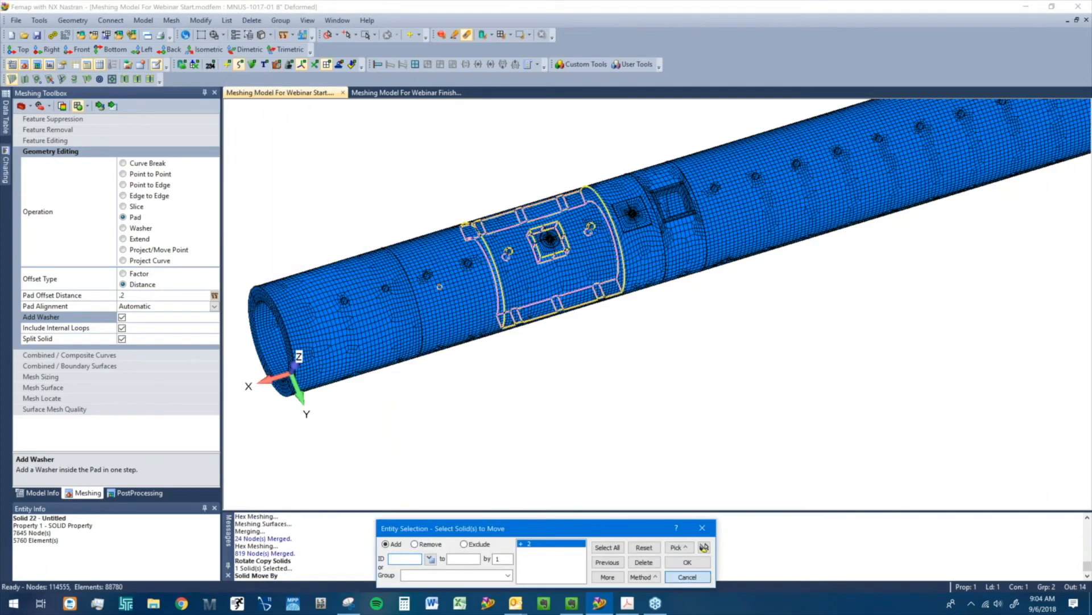
{"action": "left_click", "coordinate": [688, 576]}
{"action": "right_click", "coordinate": [554, 389]}
{"action": "left_click", "coordinate": [405, 146]}
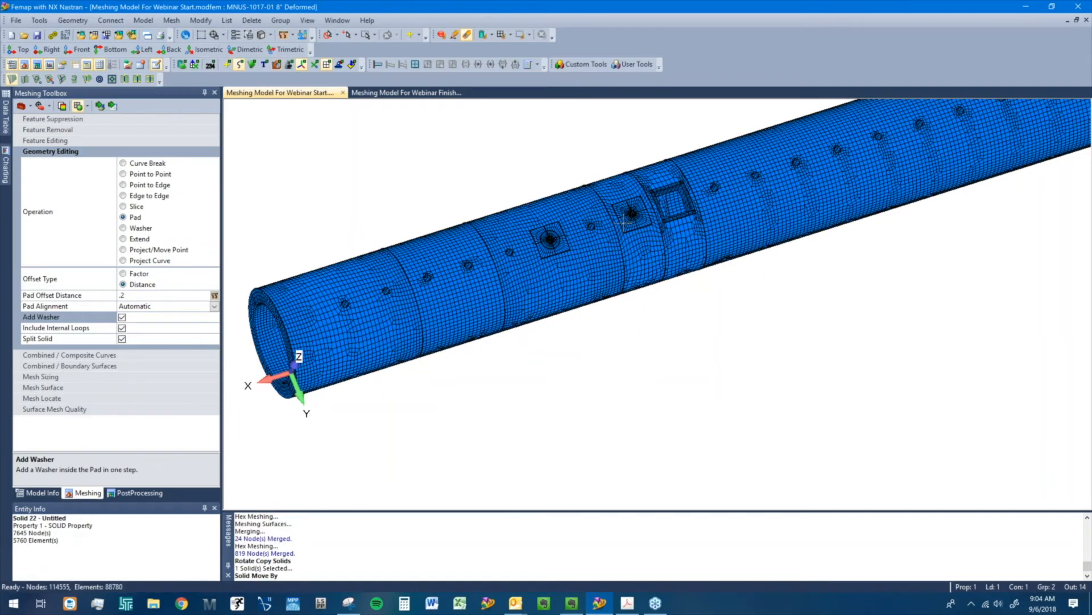
{"action": "middle_click_drag", "start_coordinate": [834, 210], "coordinate": [824, 174]}
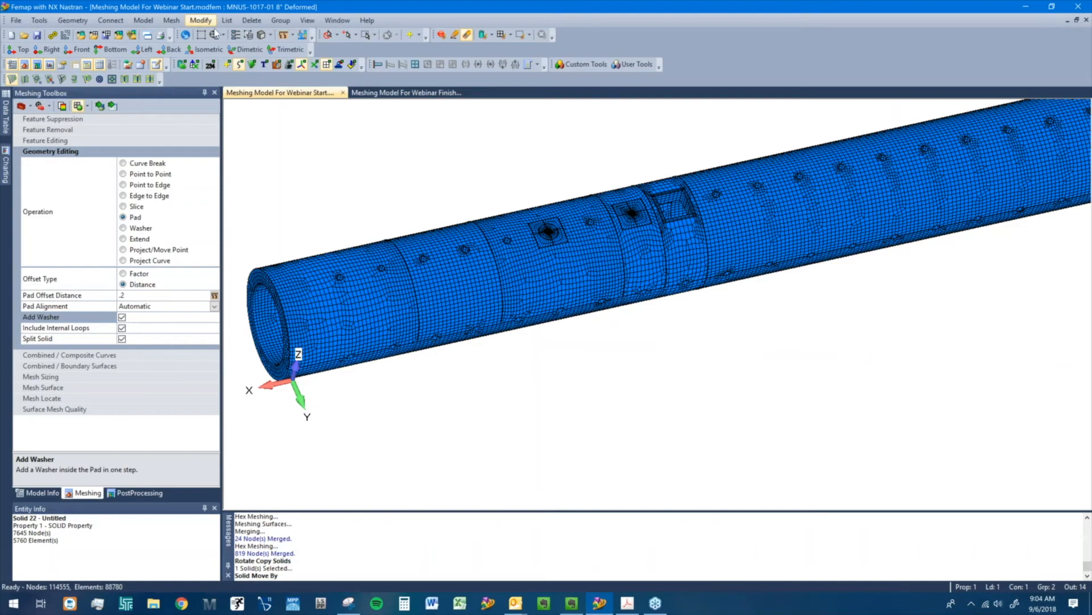
{"action": "middle_click_drag", "start_coordinate": [725, 285], "coordinate": [649, 259], "text": "ctrl"}
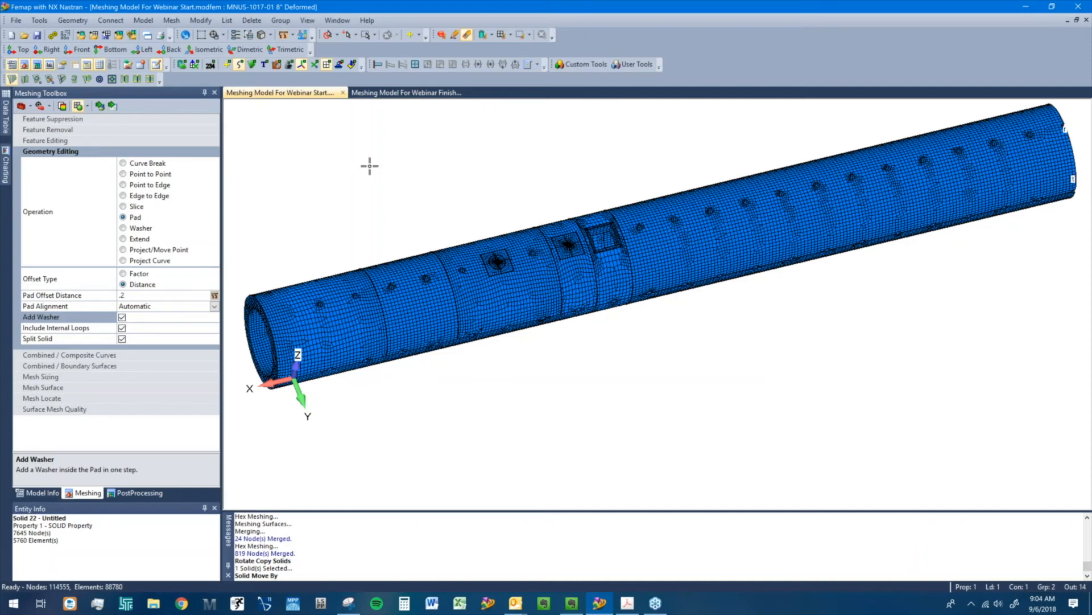
{"action": "key", "text": "F6"}
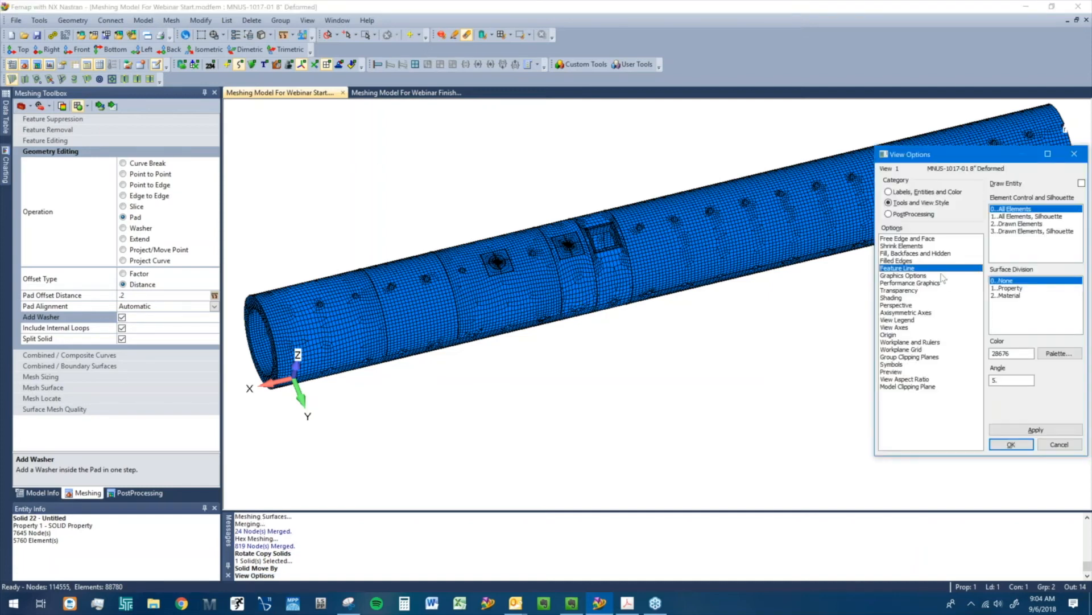
{"action": "left_click", "coordinate": [1025, 218]}
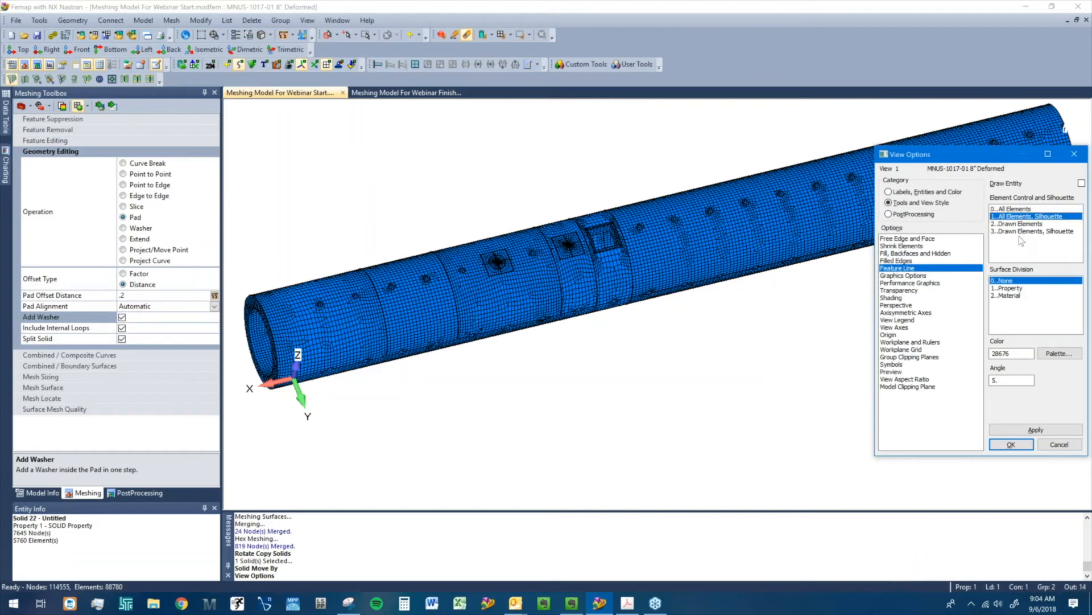
{"action": "left_click", "coordinate": [1022, 231]}
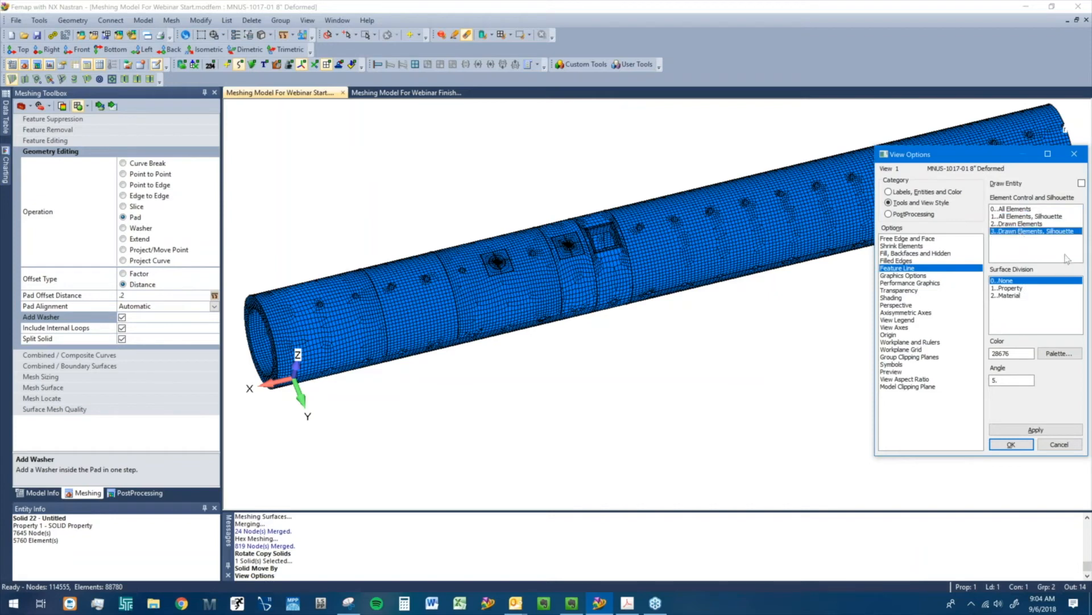
{"action": "left_click", "coordinate": [1017, 432]}
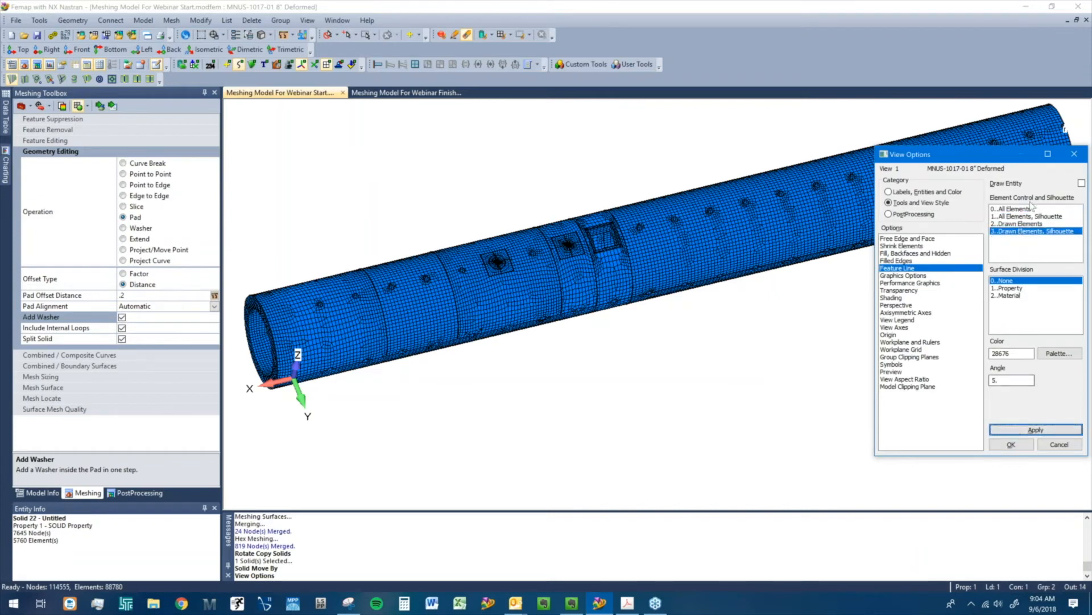
{"action": "left_click", "coordinate": [1081, 183]}
{"action": "left_click", "coordinate": [1029, 430]}
{"action": "left_click_drag", "start_coordinate": [1010, 378], "coordinate": [921, 384]}
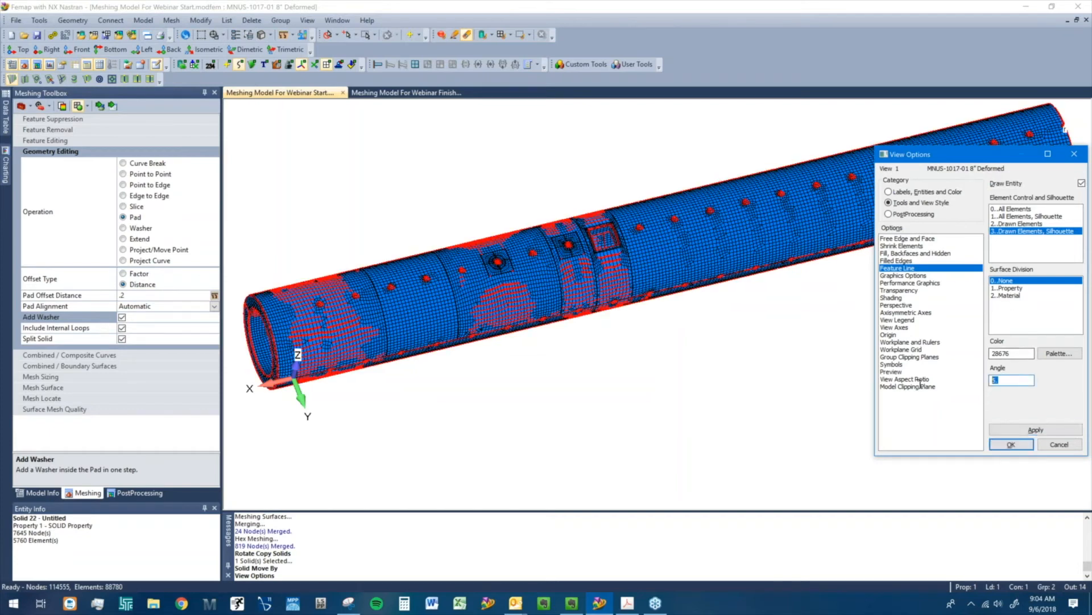
{"action": "left_click", "coordinate": [1041, 431]}
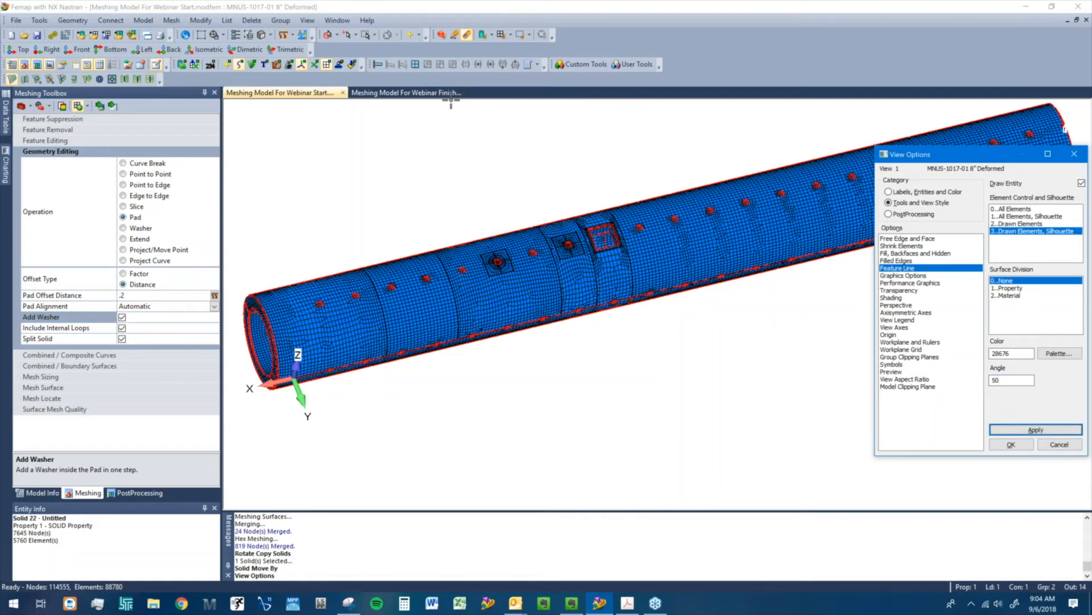
{"action": "left_click", "coordinate": [326, 64]}
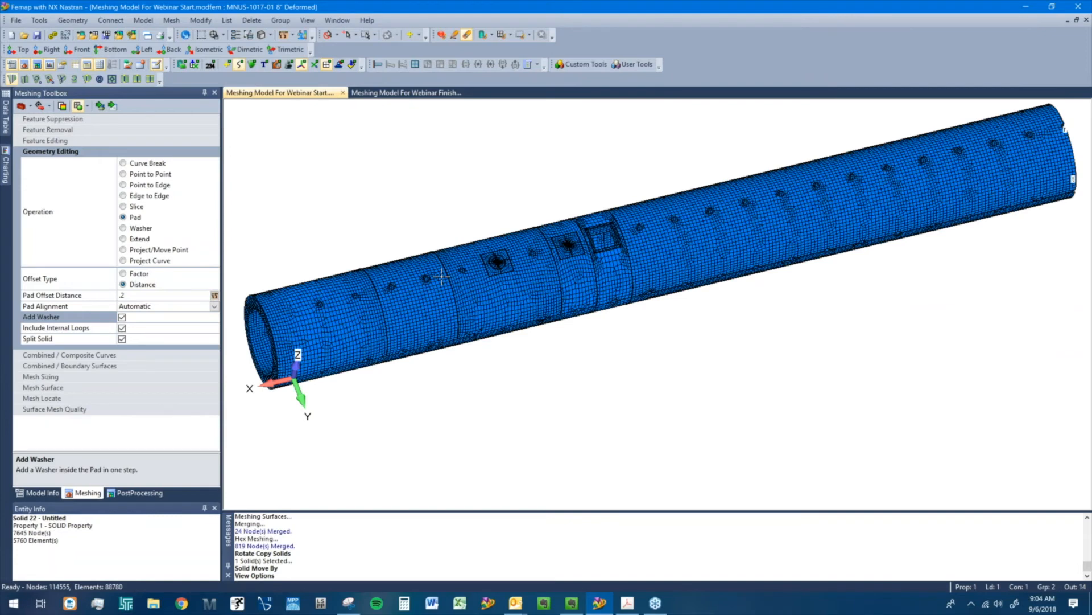
- Turn on feature line drawing in the view options and set the feature angle to 50
{"action": "key", "text": "F5"}
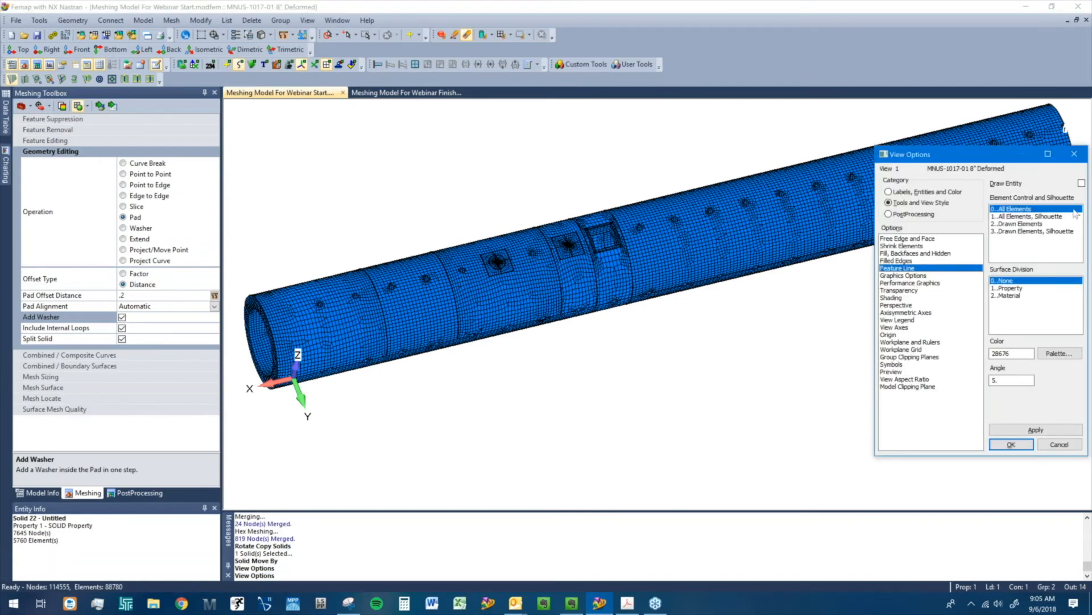
{"action": "left_click", "coordinate": [1009, 382]}
{"action": "type", "text": "50"}
{"action": "left_click", "coordinate": [1049, 432]}
{"action": "left_click", "coordinate": [1011, 443]}
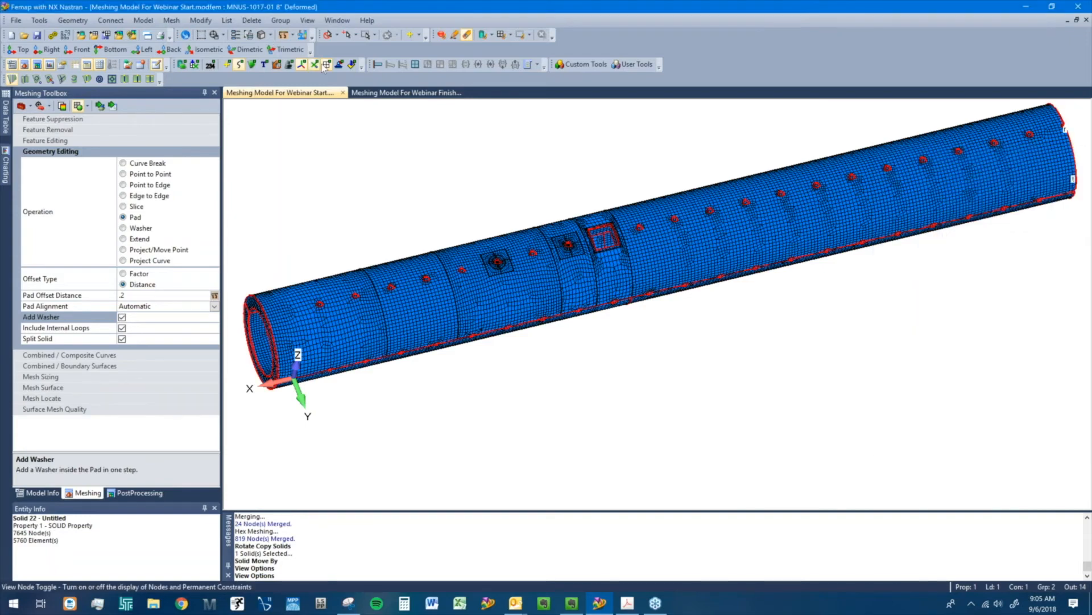
- Hide the mesh display so only the tube's feature lines are drawn, and inspect them along its length
{"action": "left_click", "coordinate": [327, 64]}
{"action": "middle_click_drag", "start_coordinate": [575, 145], "coordinate": [632, 208]}
{"action": "left_click", "coordinate": [251, 64]}
{"action": "middle_click_drag", "start_coordinate": [734, 217], "coordinate": [785, 351]}
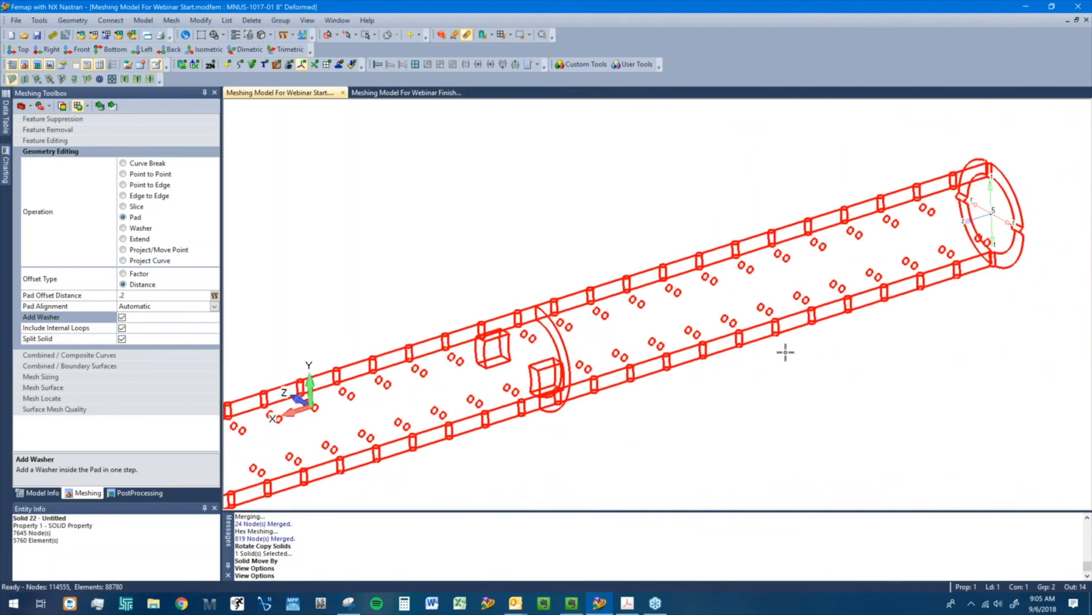
{"action": "scroll", "coordinate": [617, 222], "scroll_direction": "down", "scroll_amount": 6}
{"action": "middle_click_drag", "start_coordinate": [577, 305], "coordinate": [572, 304]}
{"action": "scroll", "coordinate": [671, 378], "scroll_direction": "up", "scroll_amount": 4}
{"action": "middle_click_drag", "start_coordinate": [774, 361], "coordinate": [846, 267]}
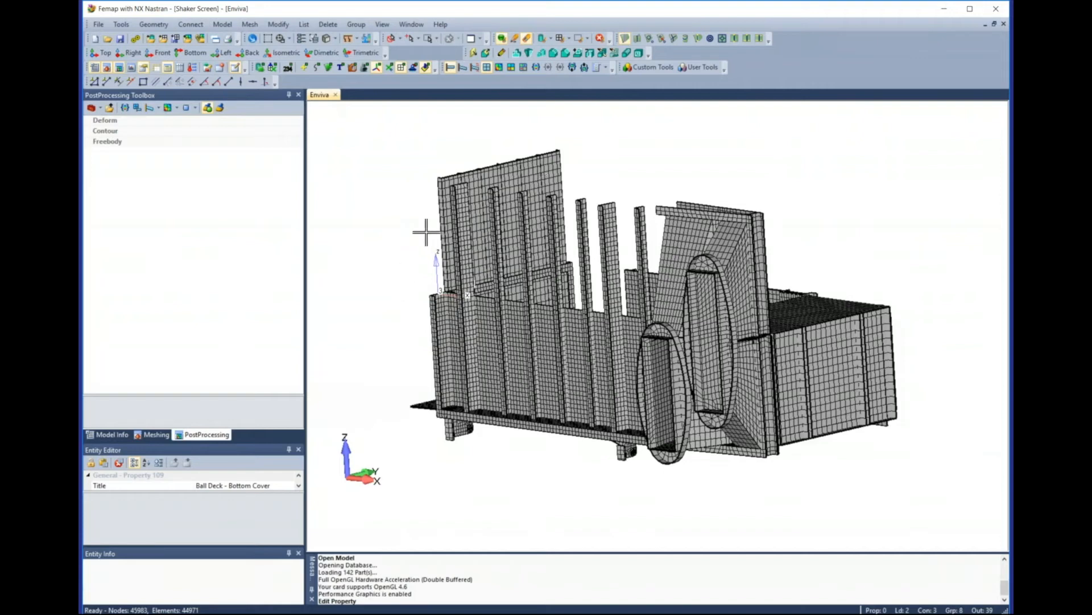
- Open the plate property Ball Deck - Bottom Cover for review, close it, and return to the post-processing tools
{"action": "scroll", "coordinate": [415, 257], "scroll_direction": "down", "scroll_amount": 2}
{"action": "scroll", "coordinate": [390, 194], "scroll_direction": "up", "scroll_amount": 3}
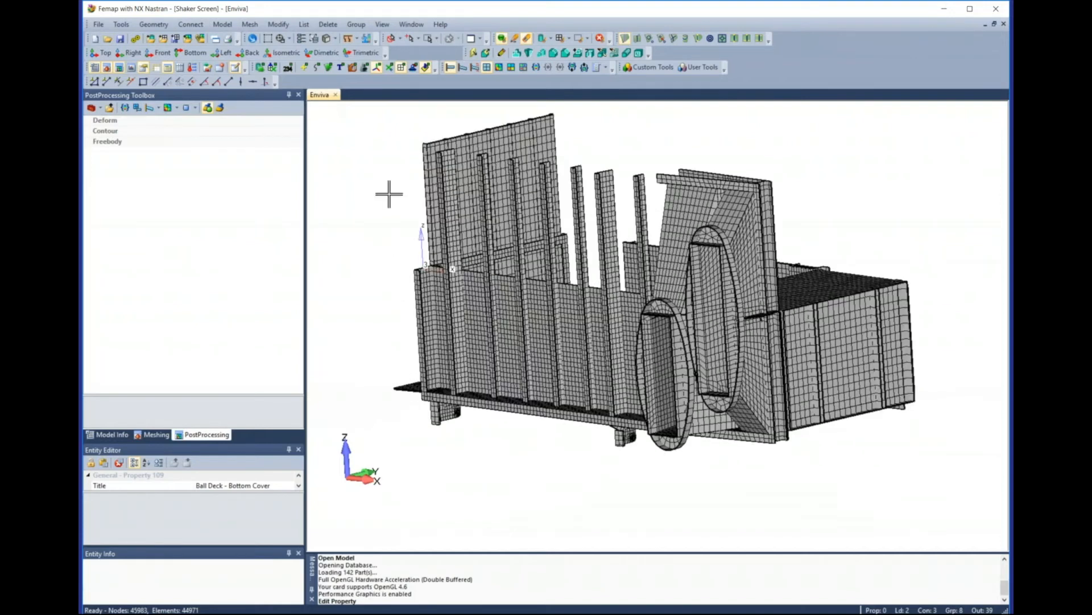
{"action": "scroll", "coordinate": [387, 160], "scroll_direction": "down", "scroll_amount": 1}
{"action": "scroll", "coordinate": [341, 373], "scroll_direction": "up", "scroll_amount": 1}
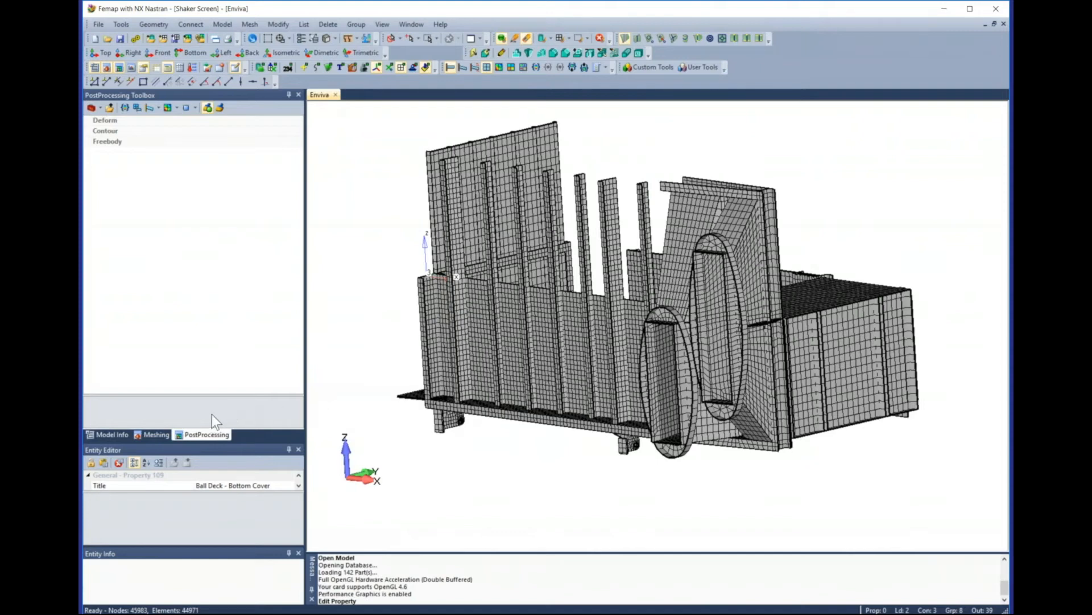
{"action": "left_click", "coordinate": [111, 432]}
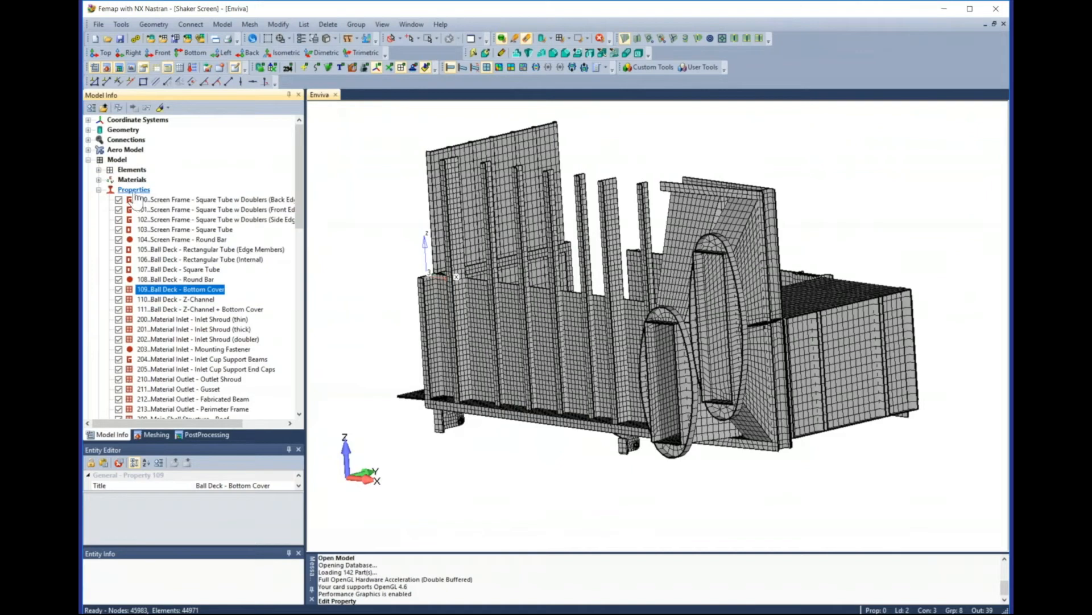
{"action": "right_click", "coordinate": [177, 288]}
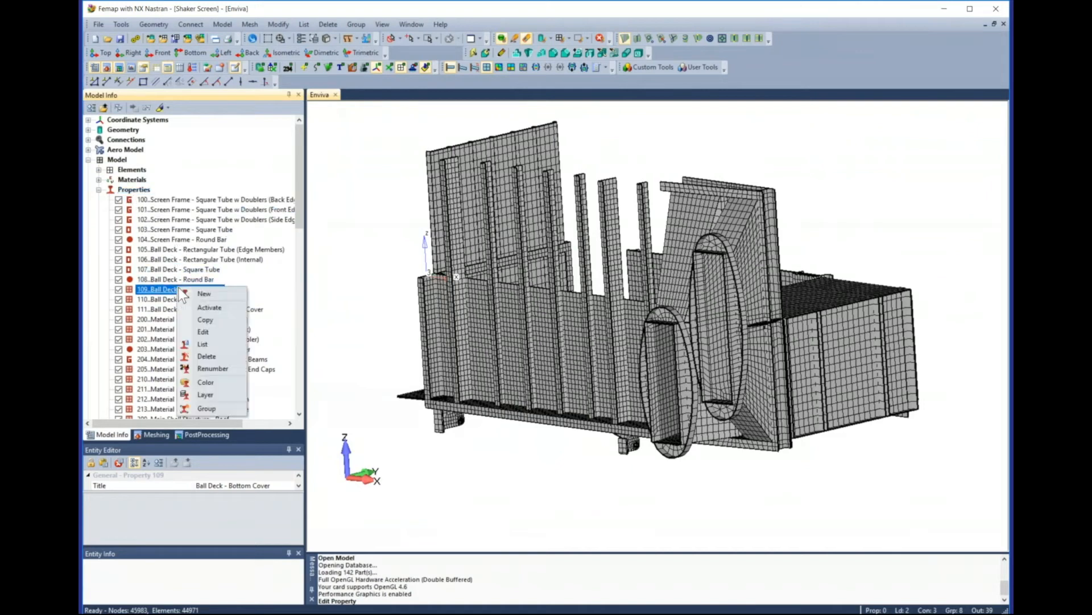
{"action": "left_click", "coordinate": [206, 333]}
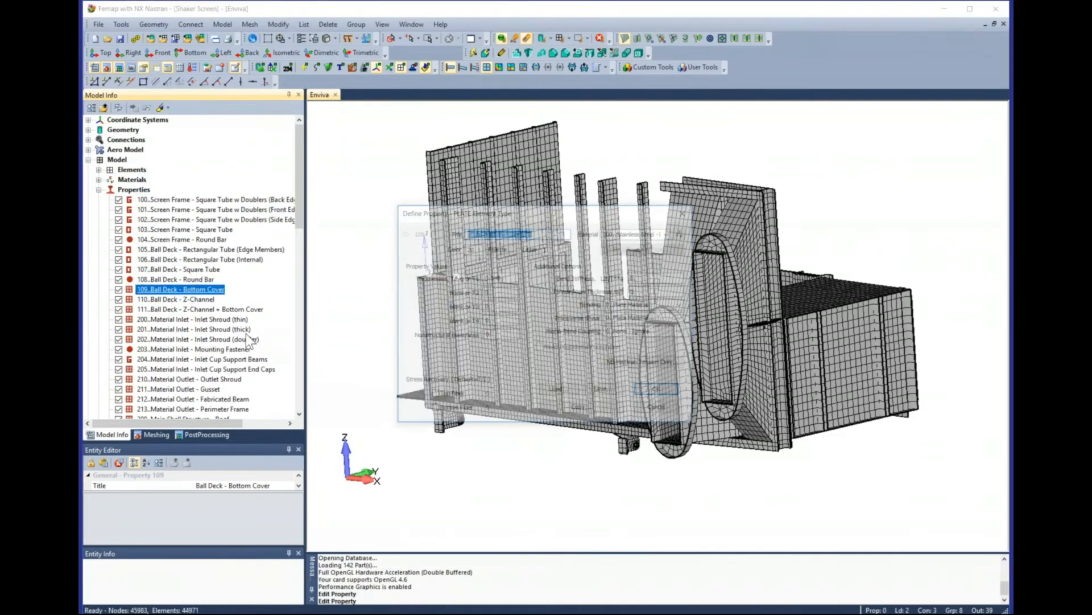
{"action": "left_click", "coordinate": [660, 410]}
{"action": "left_click", "coordinate": [217, 437]}
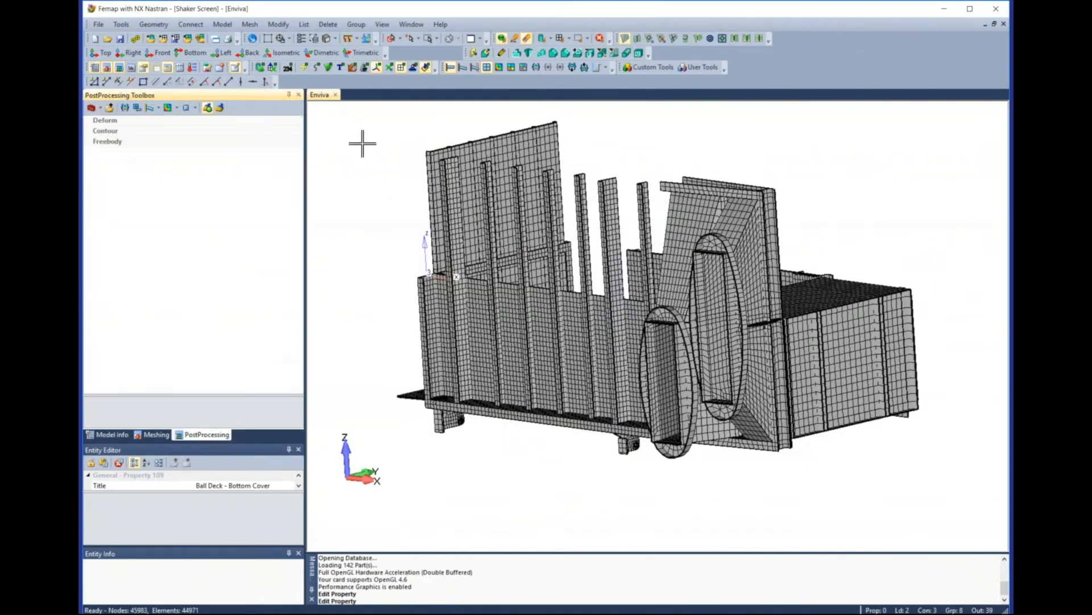
- Contour the model data by Plane Element Thickness
{"action": "left_click", "coordinate": [367, 39]}
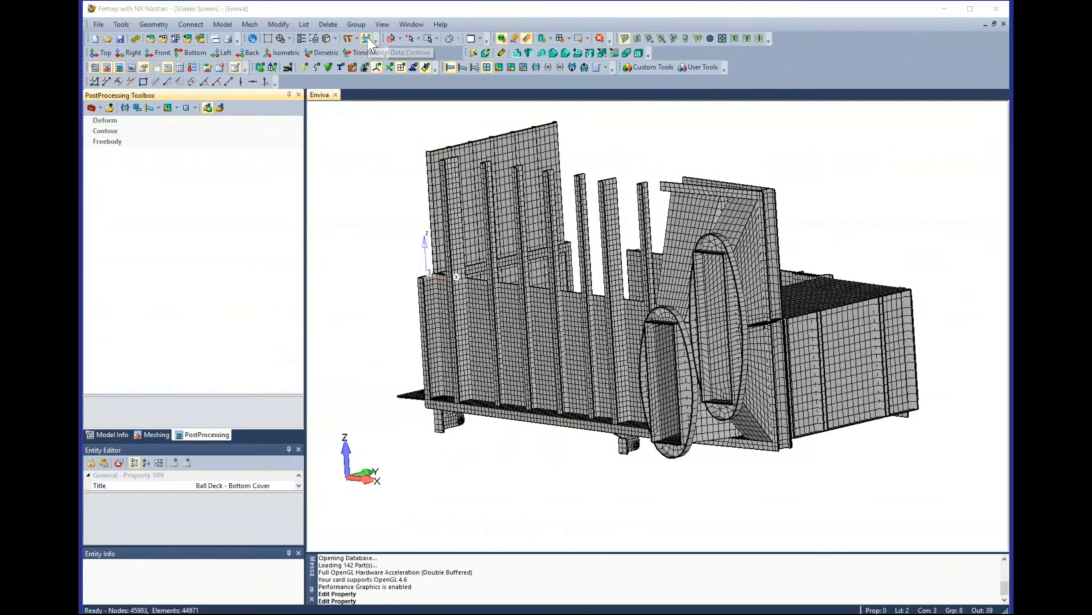
{"action": "left_click", "coordinate": [449, 469]}
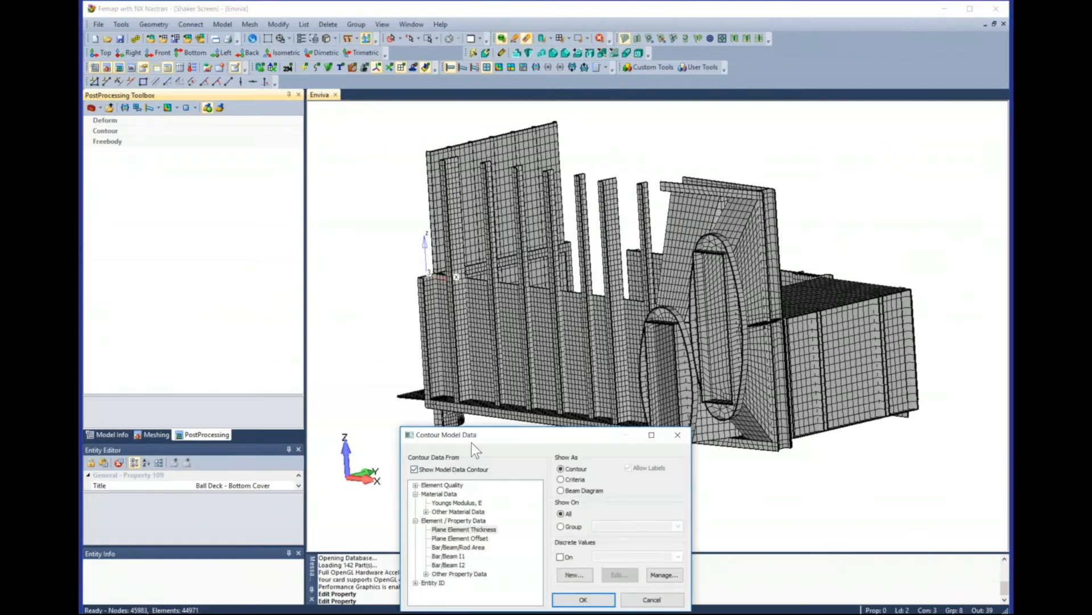
{"action": "left_click_drag", "start_coordinate": [472, 437], "coordinate": [476, 377]}
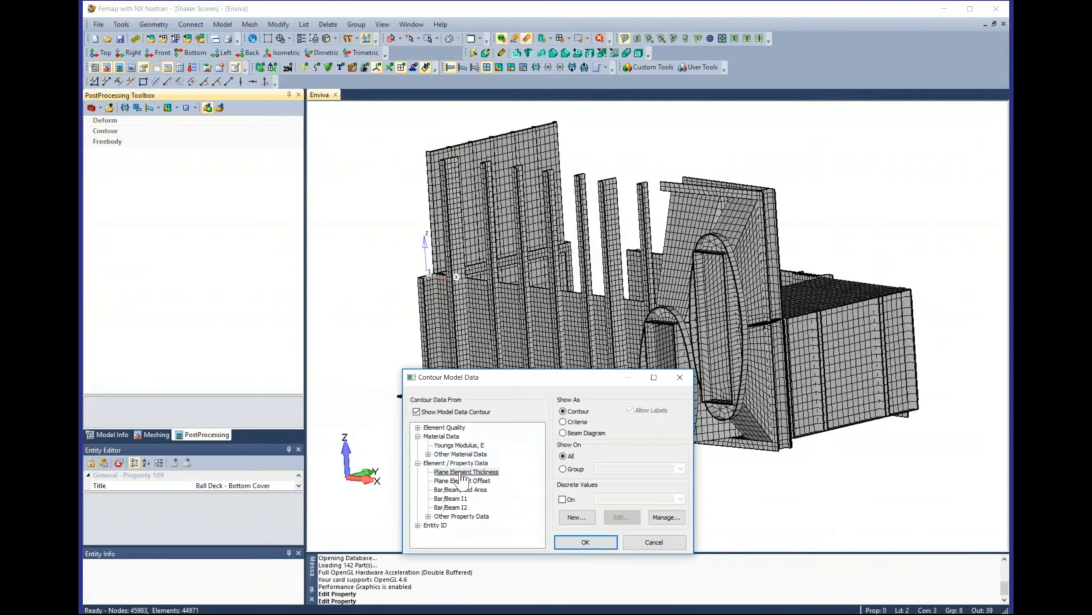
{"action": "left_click", "coordinate": [464, 473]}
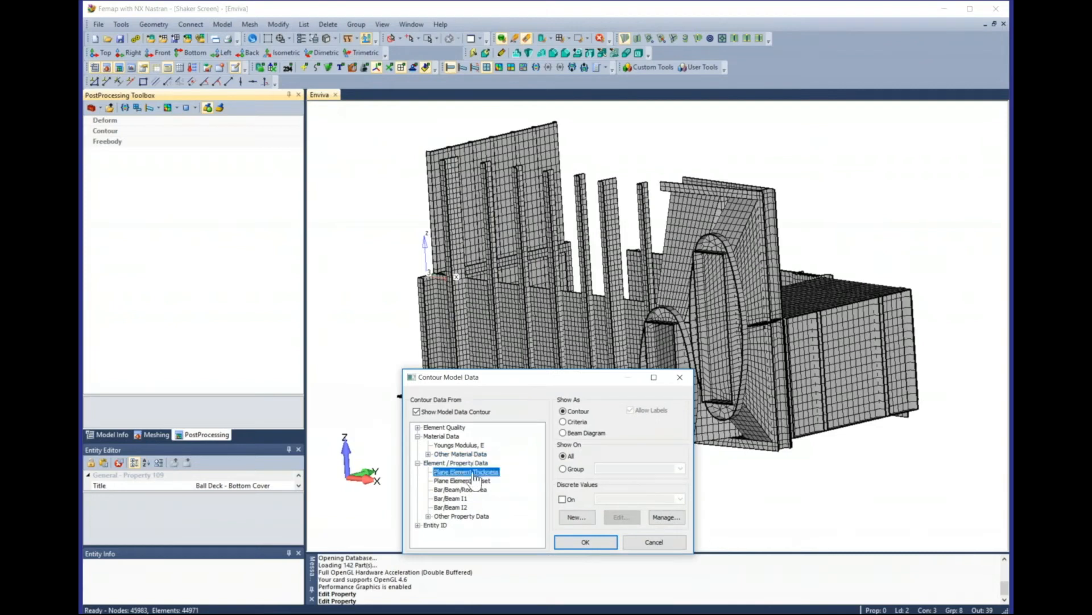
{"action": "left_click", "coordinate": [585, 542]}
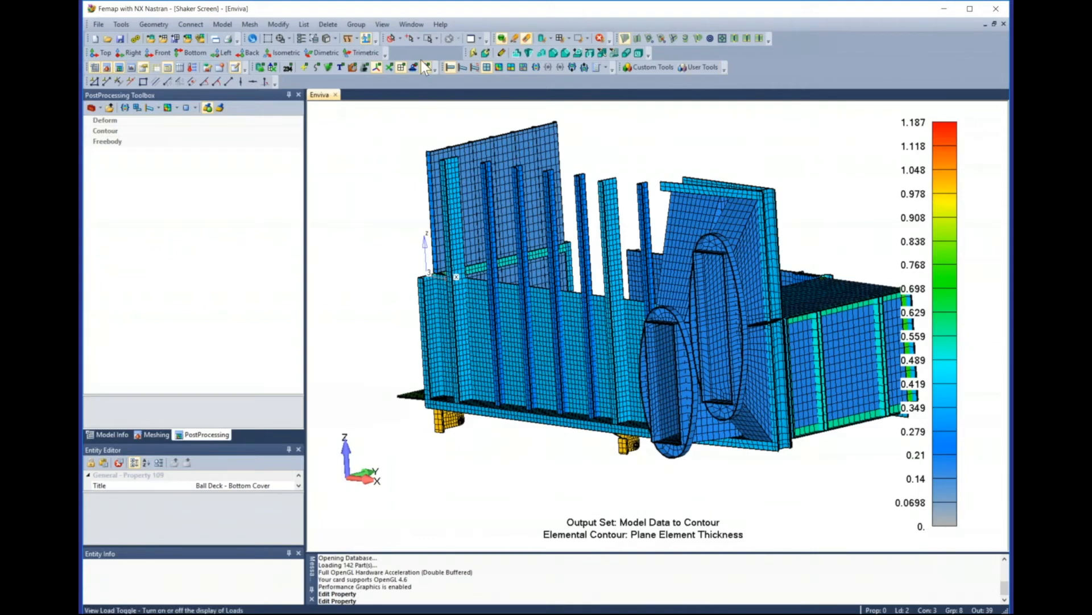
- Turn on discrete values for the thickness contour and generate a new set from data with 17 individual values
{"action": "left_click", "coordinate": [365, 38]}
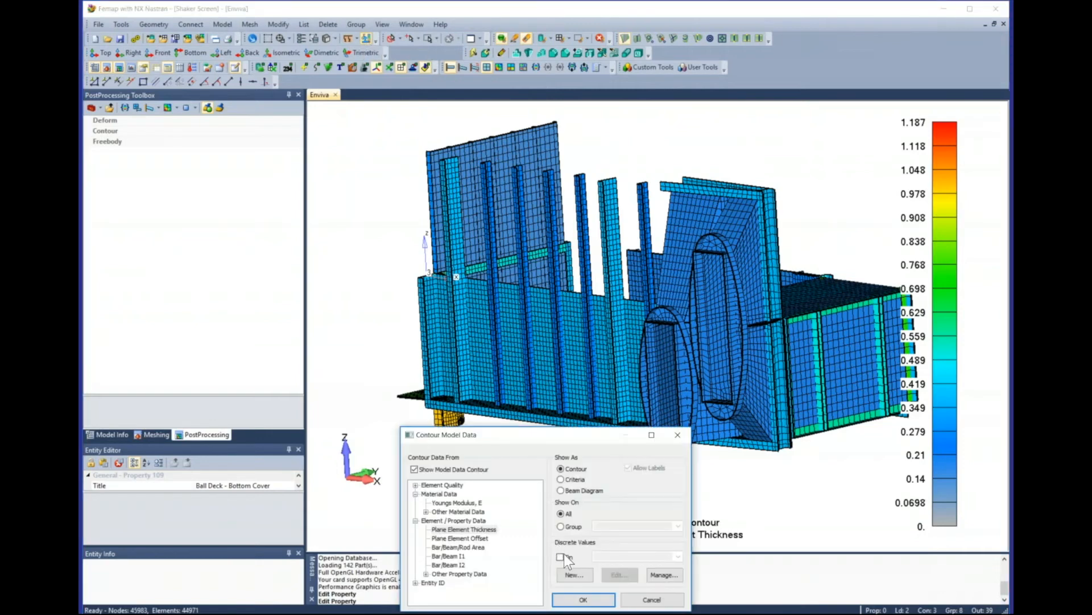
{"action": "left_click", "coordinate": [561, 557]}
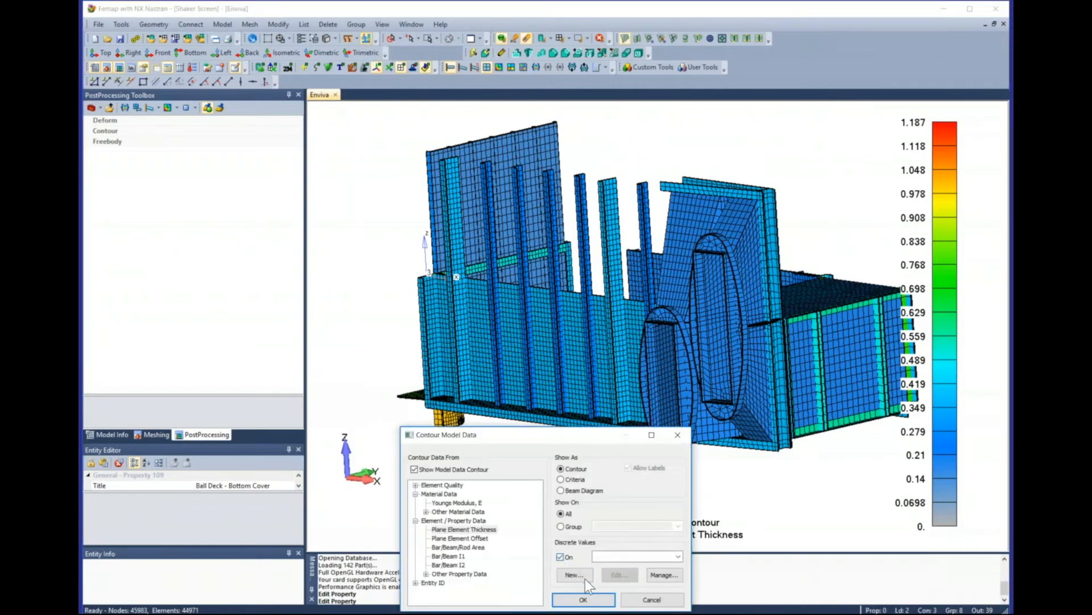
{"action": "left_click", "coordinate": [575, 574]}
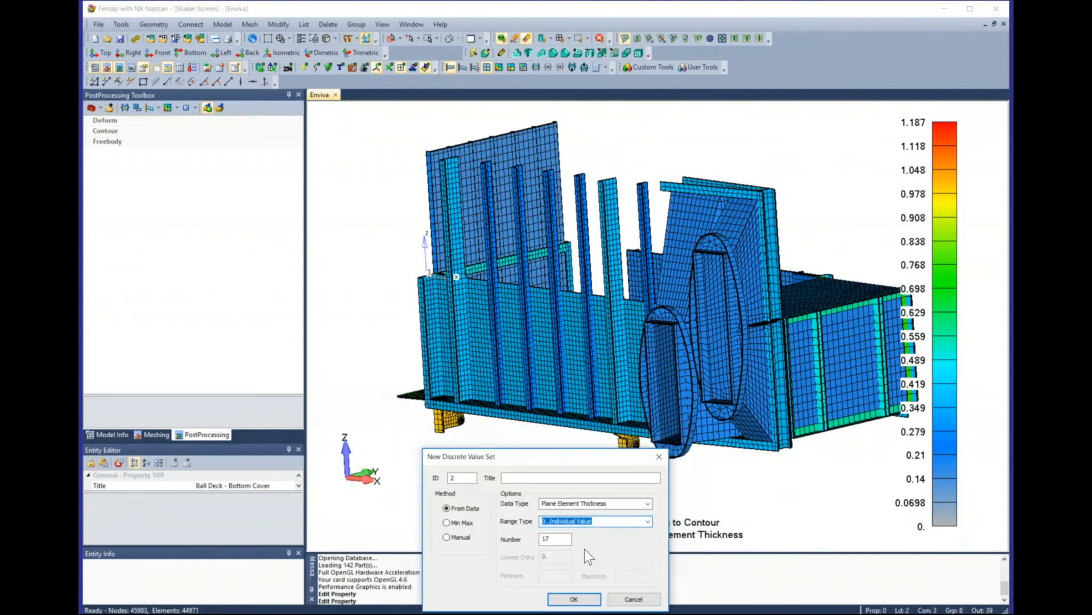
{"action": "left_click", "coordinate": [552, 538]}
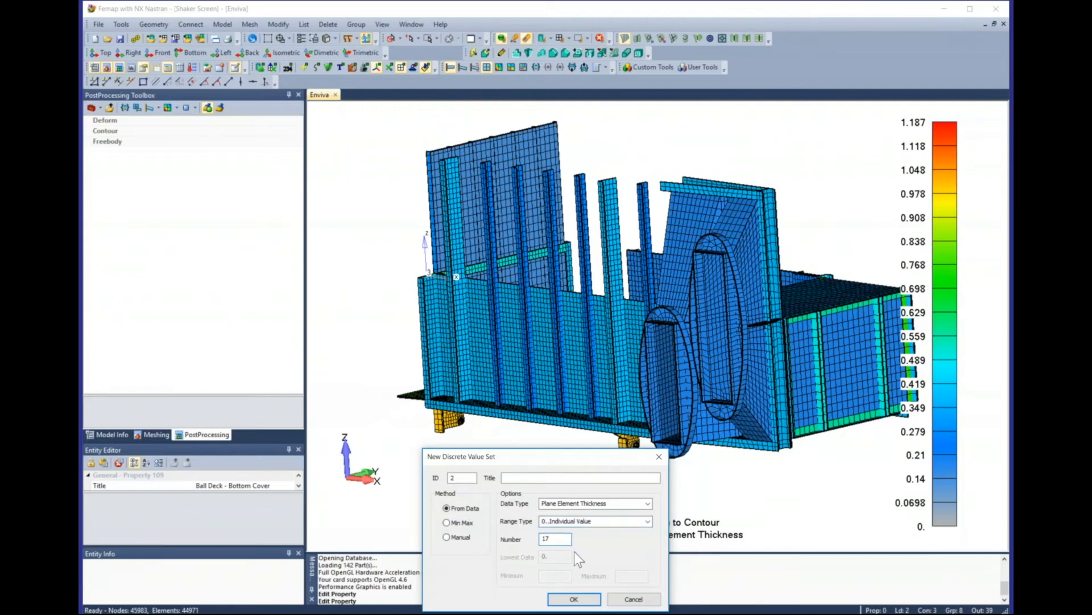
{"action": "left_click", "coordinate": [575, 600]}
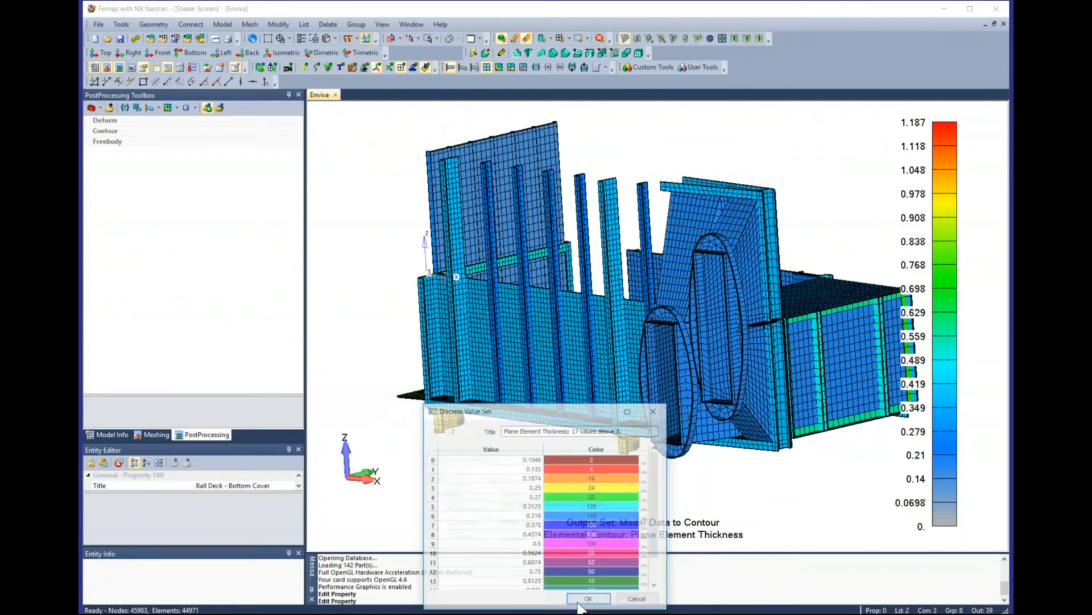
- Review the color palette for the 0.1046 thickness value, keep color 2, and apply the discrete value set to the contour
{"action": "left_click_drag", "start_coordinate": [654, 460], "coordinate": [582, 453]}
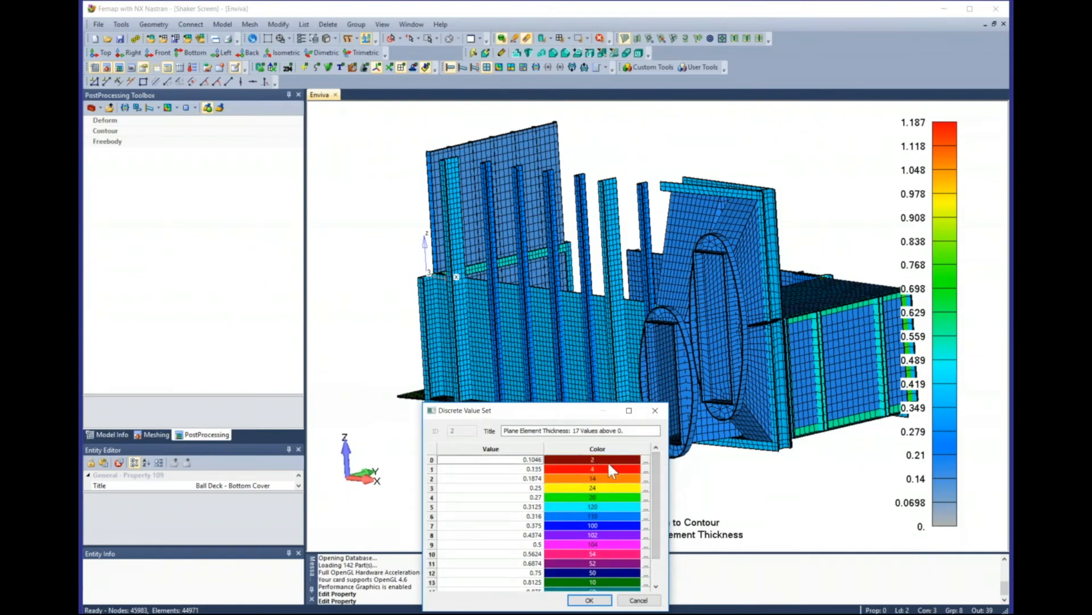
{"action": "left_click", "coordinate": [646, 460]}
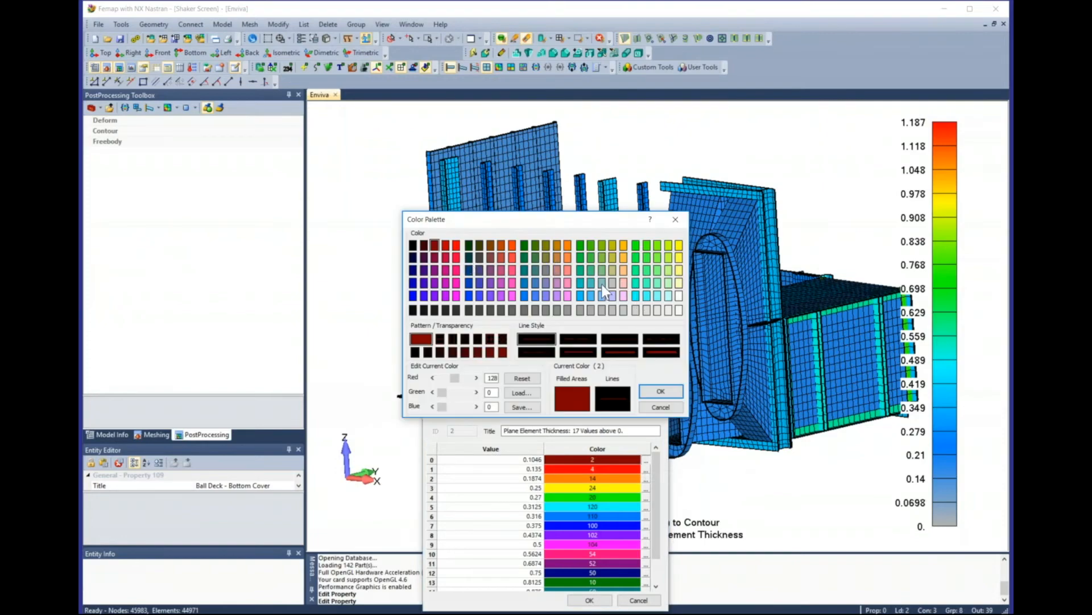
{"action": "left_click", "coordinate": [660, 391]}
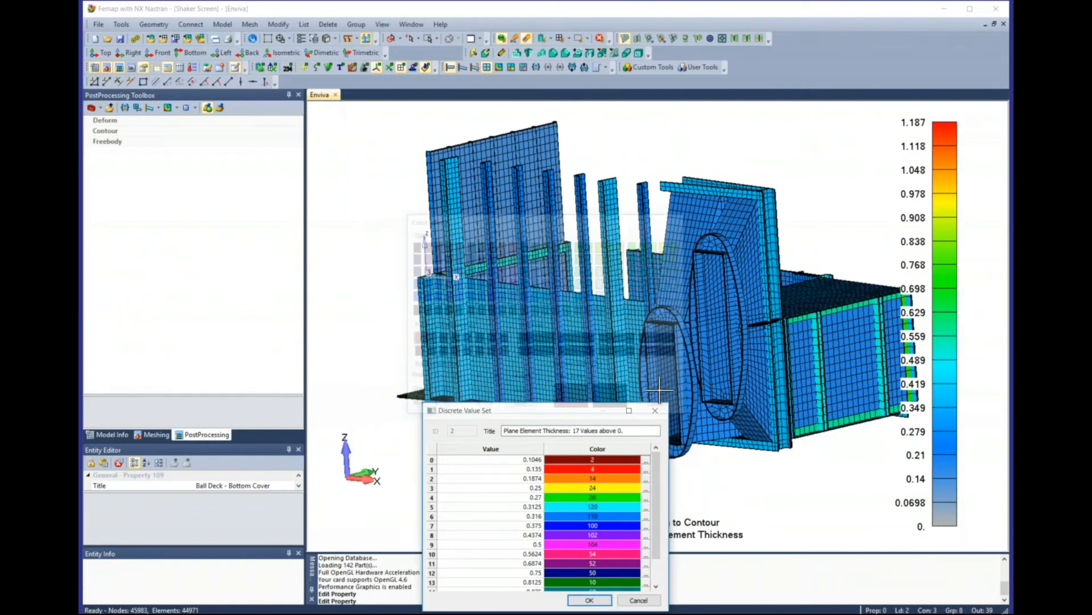
{"action": "left_click", "coordinate": [606, 602]}
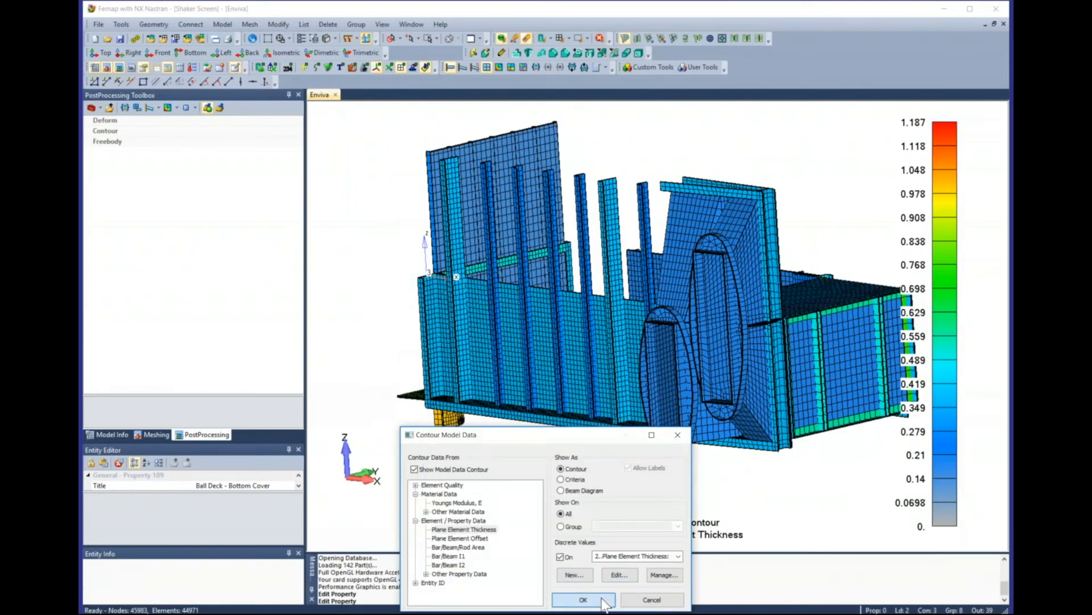
{"action": "left_click", "coordinate": [603, 602]}
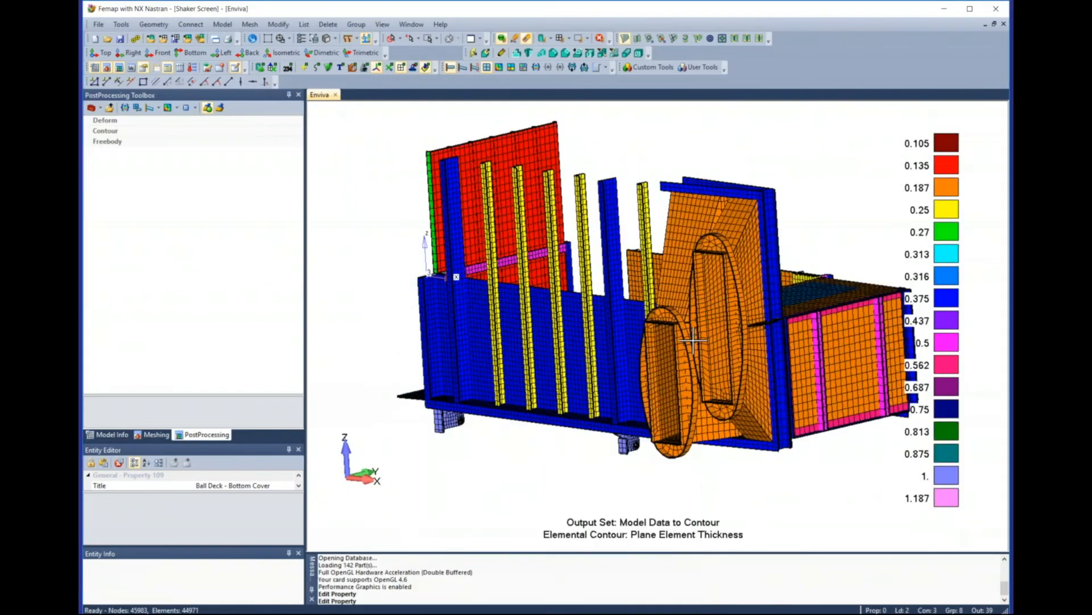
- Examine the discrete plate thickness colors across the shaker screen model
{"action": "middle_click_drag", "start_coordinate": [664, 344], "coordinate": [785, 432]}
{"action": "scroll", "coordinate": [786, 431], "scroll_direction": "up", "scroll_amount": 2}
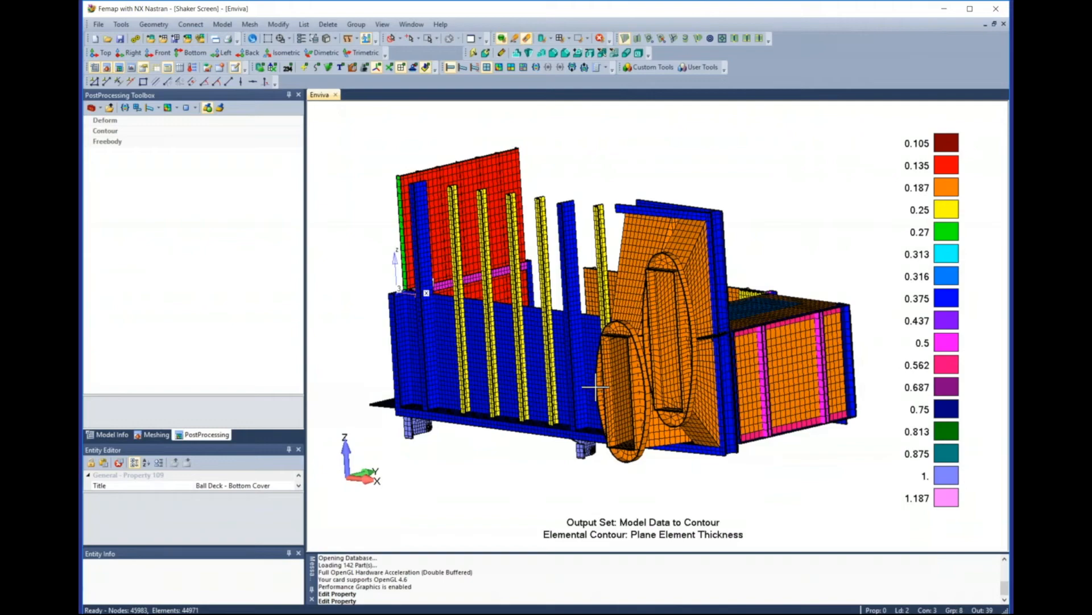
{"action": "scroll", "coordinate": [596, 387], "scroll_direction": "down", "scroll_amount": 2}
{"action": "scroll", "coordinate": [399, 395], "scroll_direction": "down", "scroll_amount": 2}
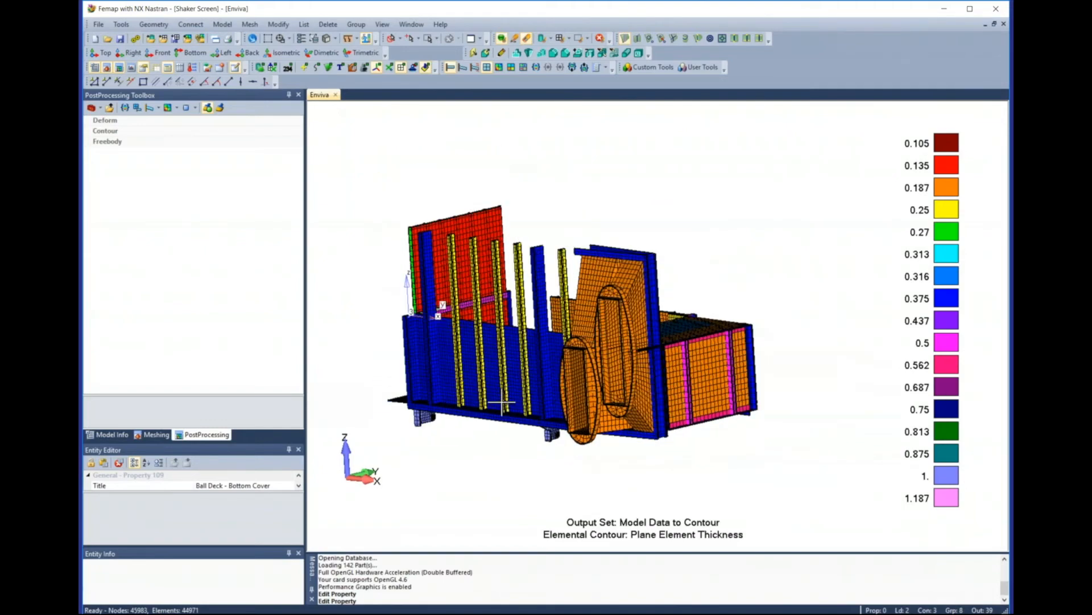
{"action": "scroll", "coordinate": [375, 398], "scroll_direction": "up", "scroll_amount": 3}
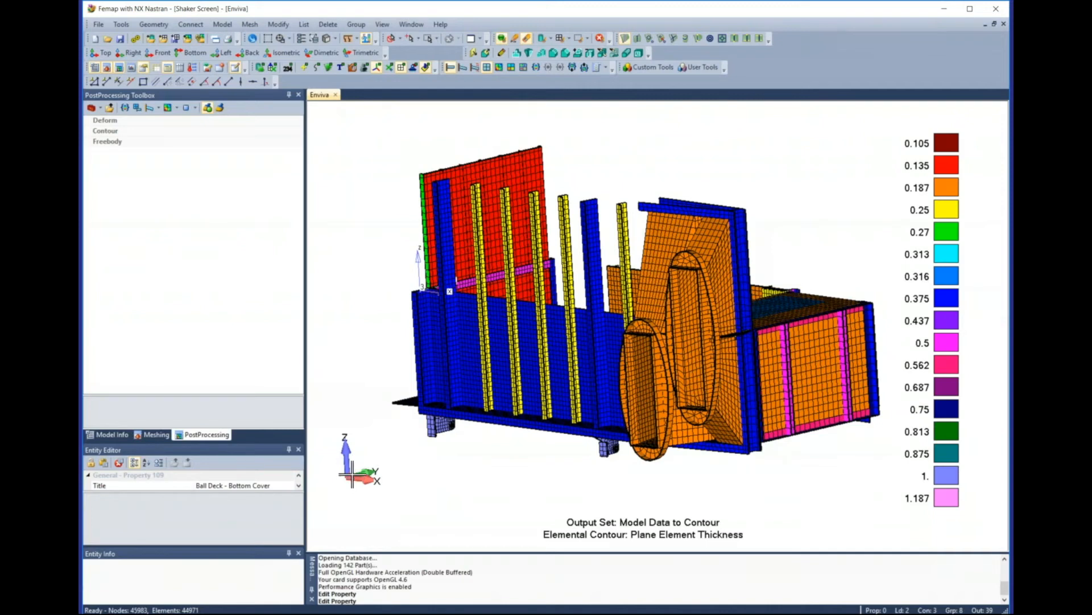
{"action": "middle_click_drag", "start_coordinate": [391, 464], "coordinate": [355, 474]}
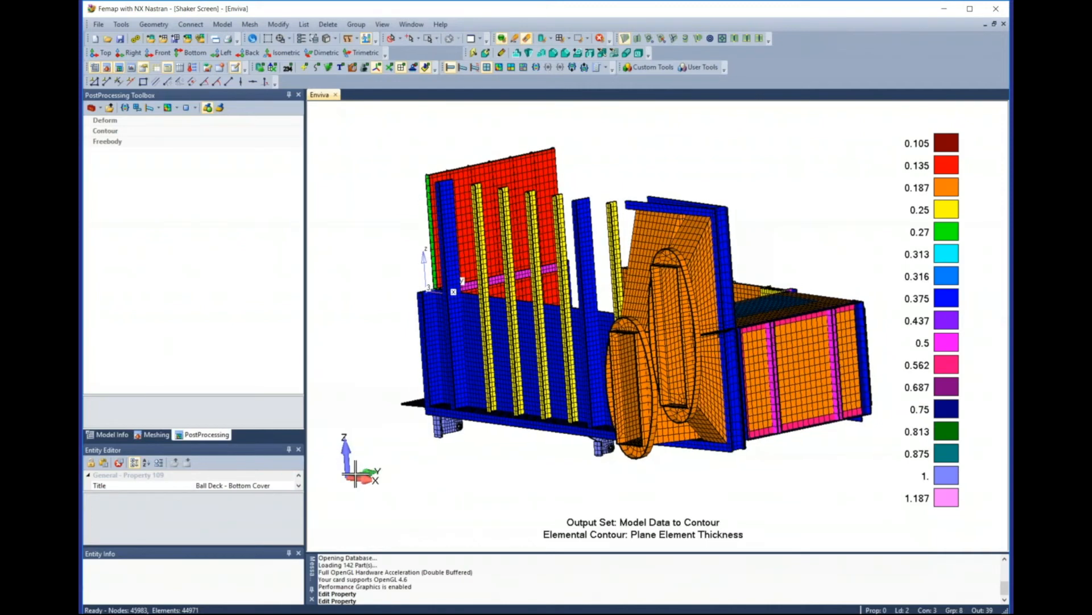
- Orient the model to the front view with the view cube, and switch to the front-top-right isometric view
{"action": "mouse_move", "coordinate": [355, 472]}
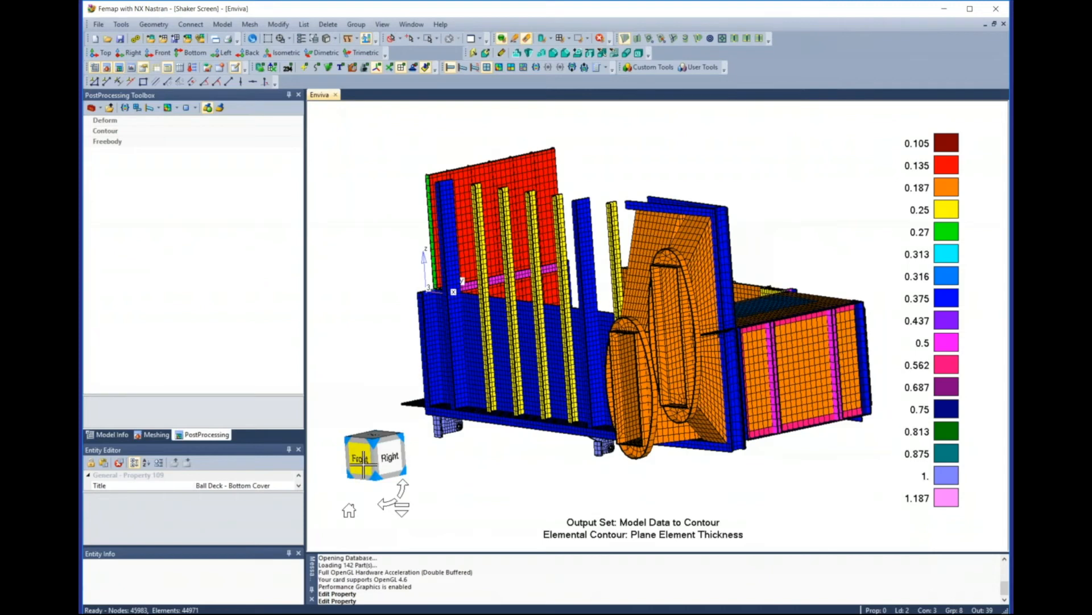
{"action": "left_click", "coordinate": [362, 464]}
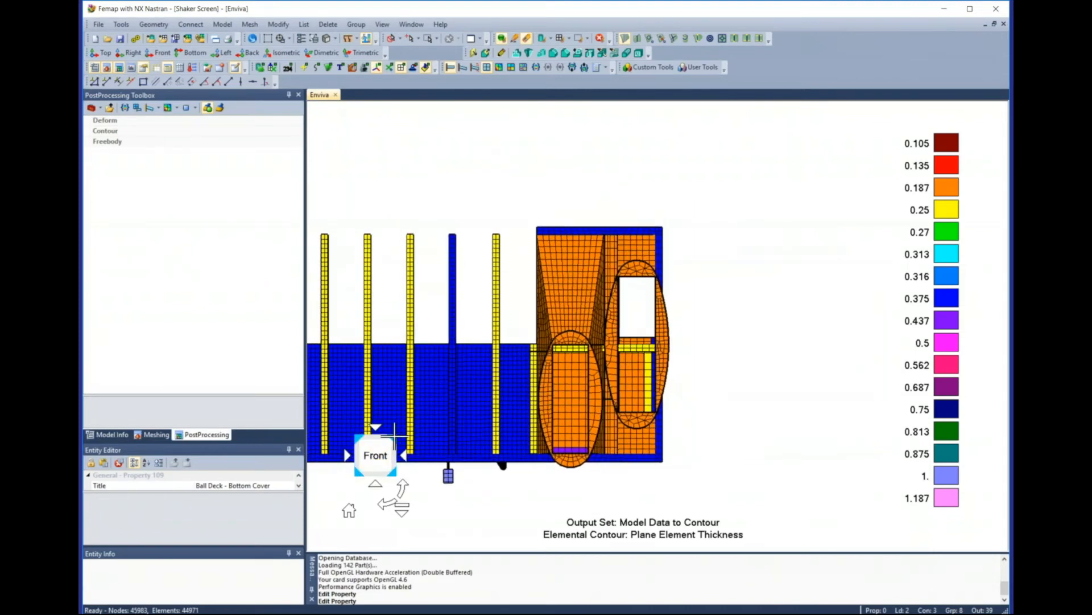
{"action": "left_click", "coordinate": [394, 439]}
{"action": "scroll", "coordinate": [507, 322], "scroll_direction": "down", "scroll_amount": 3}
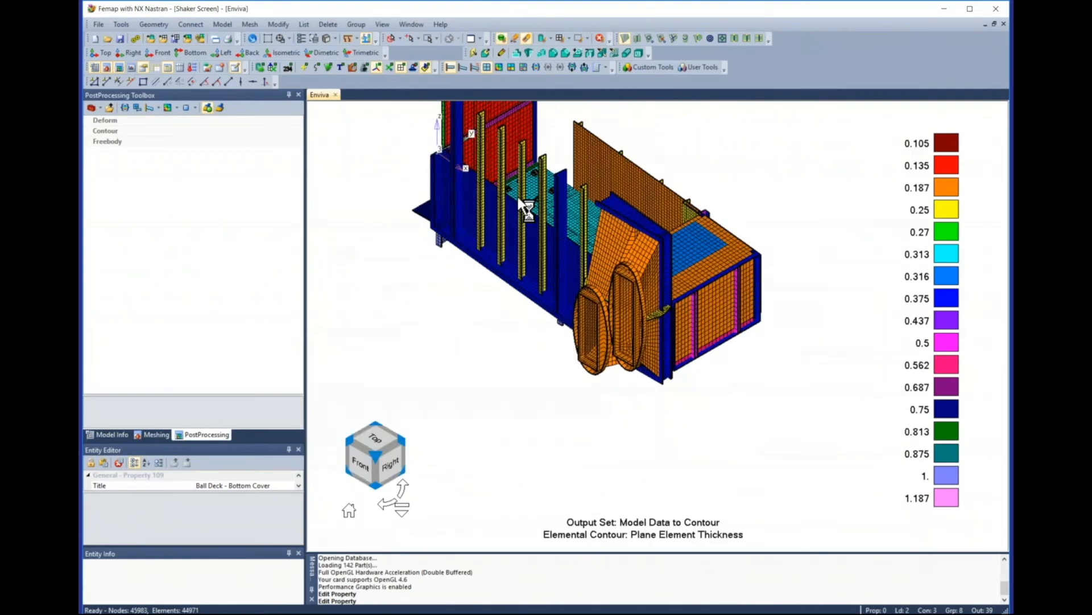
{"action": "scroll", "coordinate": [521, 199], "scroll_direction": "up", "scroll_amount": 2}
{"action": "scroll", "coordinate": [529, 201], "scroll_direction": "up", "scroll_amount": 1}
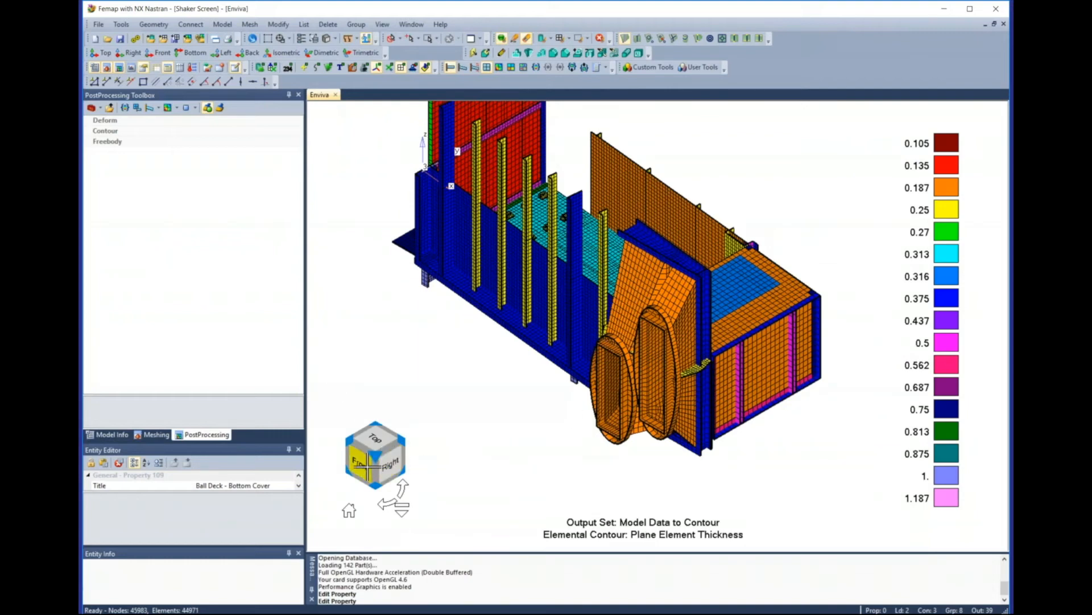
- Reposition the view axes, the contour title and the contour legend slightly within the graphics window
{"action": "left_click_drag", "start_coordinate": [367, 465], "coordinate": [609, 364]}
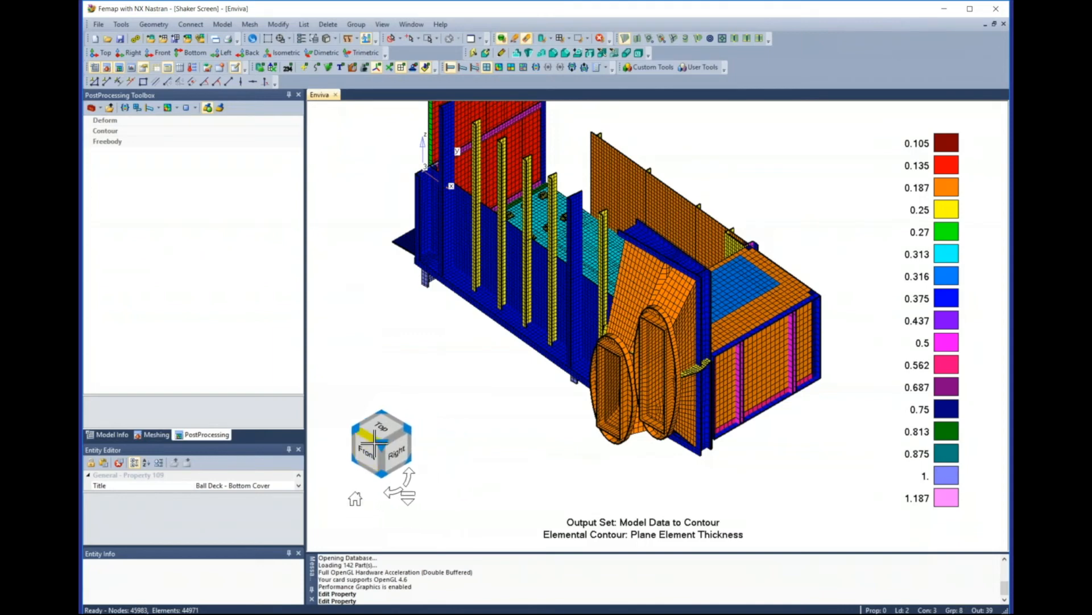
{"action": "left_click_drag", "start_coordinate": [630, 515], "coordinate": [658, 528]}
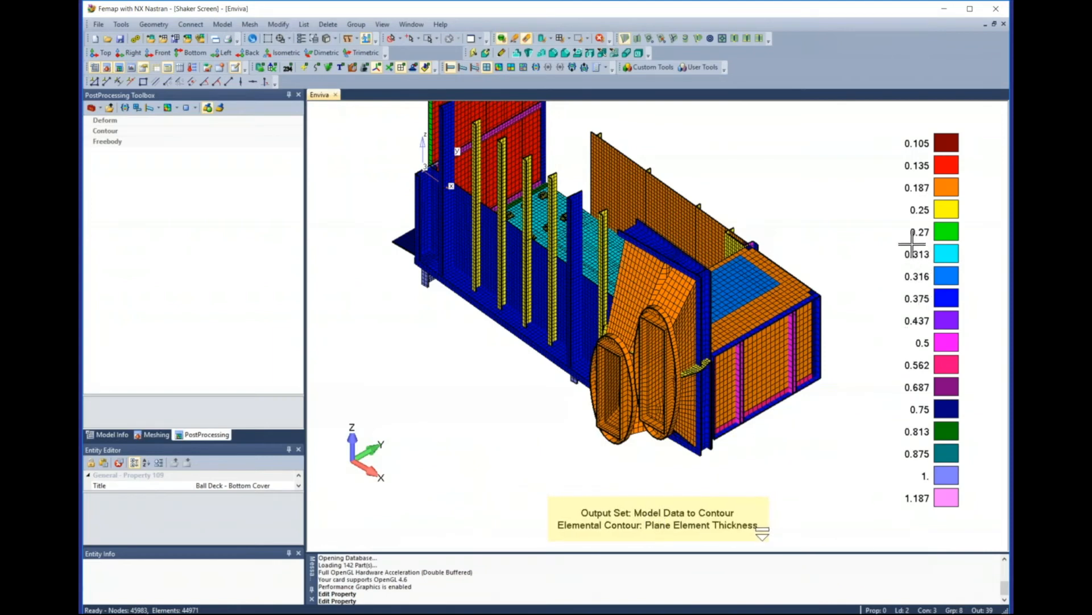
{"action": "left_click_drag", "start_coordinate": [910, 242], "coordinate": [948, 231]}
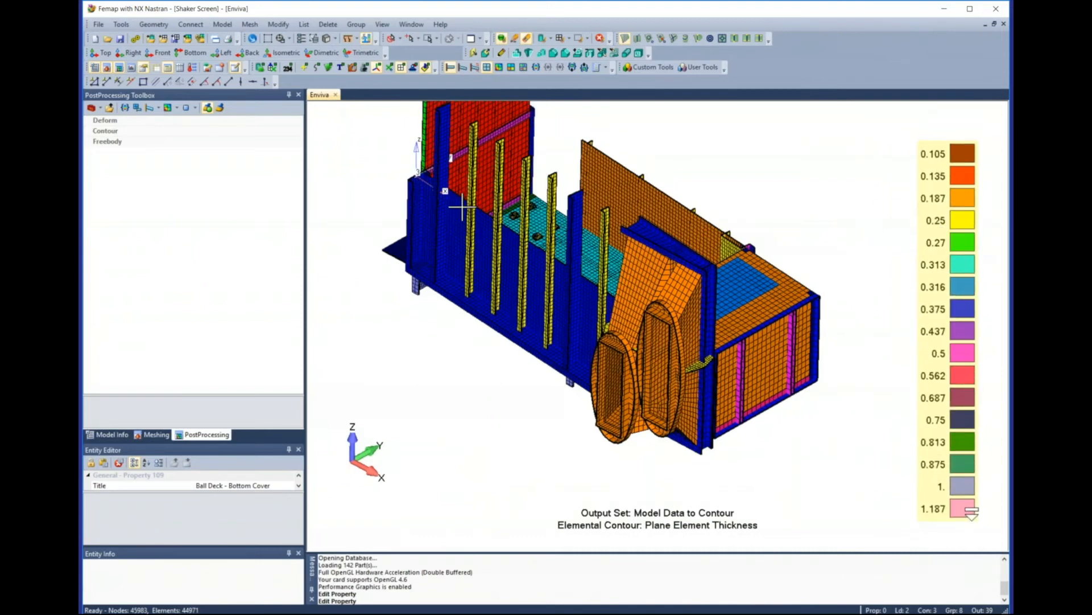
- Set the post-processing style to Contour for the Dead Weight output set and turn off the model data contour
{"action": "scroll", "coordinate": [460, 200], "scroll_direction": "down", "scroll_amount": 2}
{"action": "left_click", "coordinate": [100, 132]}
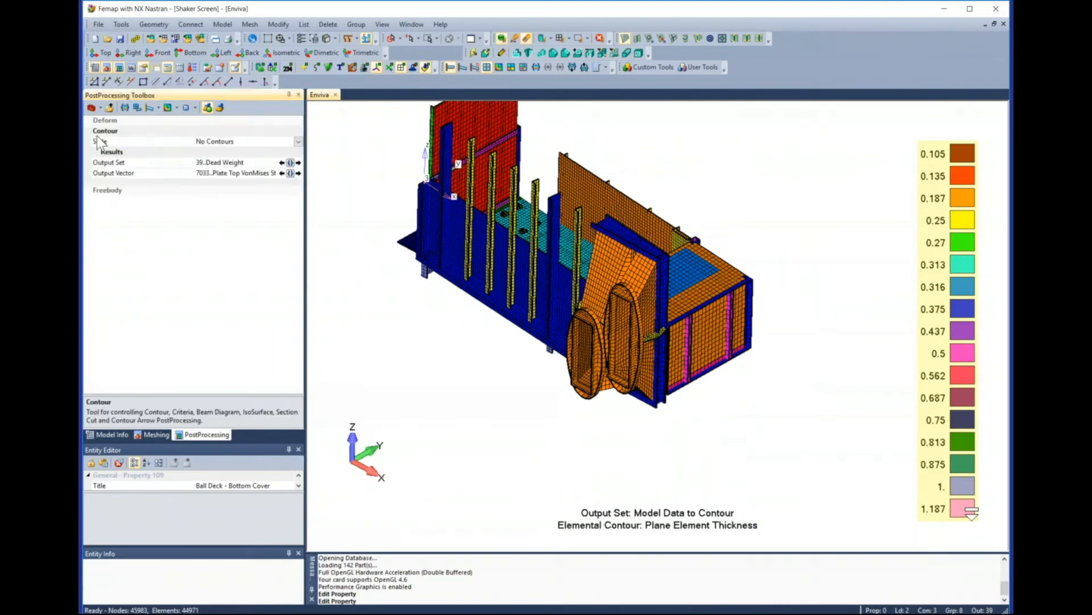
{"action": "left_click", "coordinate": [177, 107]}
{"action": "left_click", "coordinate": [193, 136]}
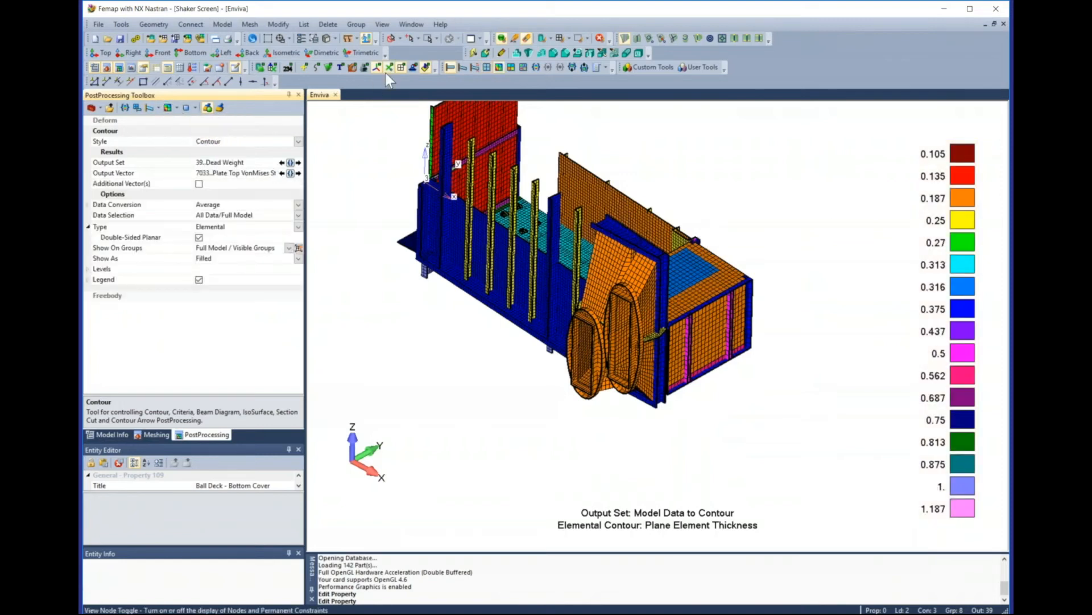
{"action": "left_click", "coordinate": [367, 39]}
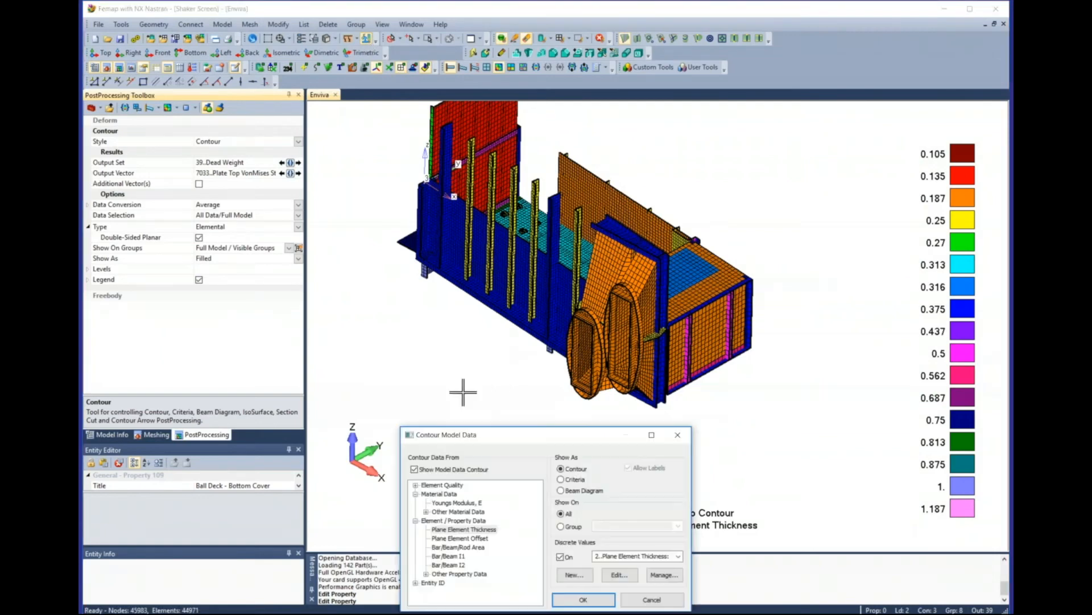
{"action": "left_click", "coordinate": [444, 470]}
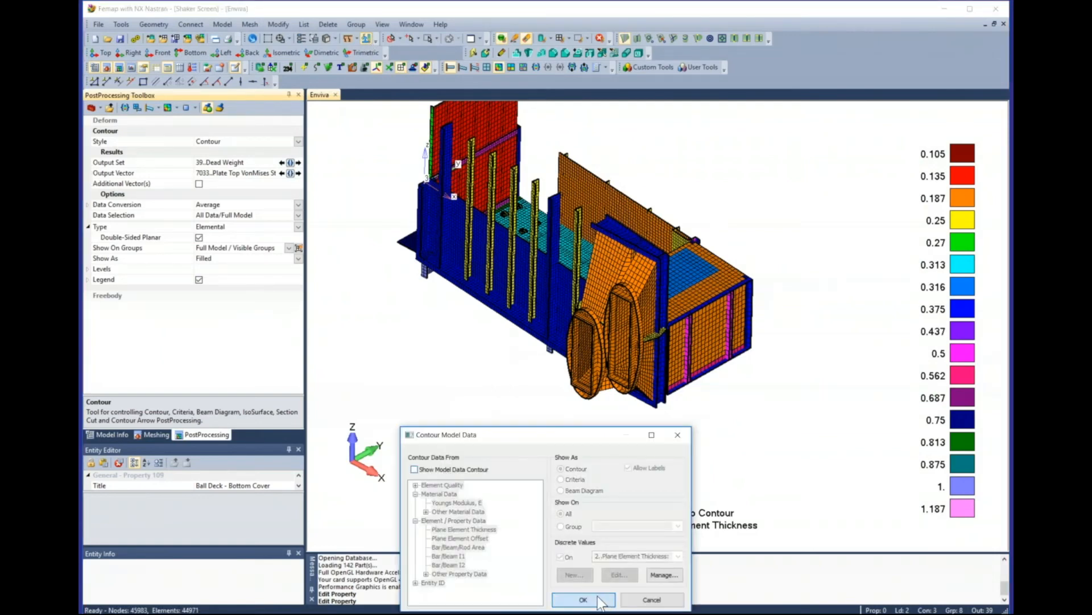
{"action": "left_click", "coordinate": [599, 600]}
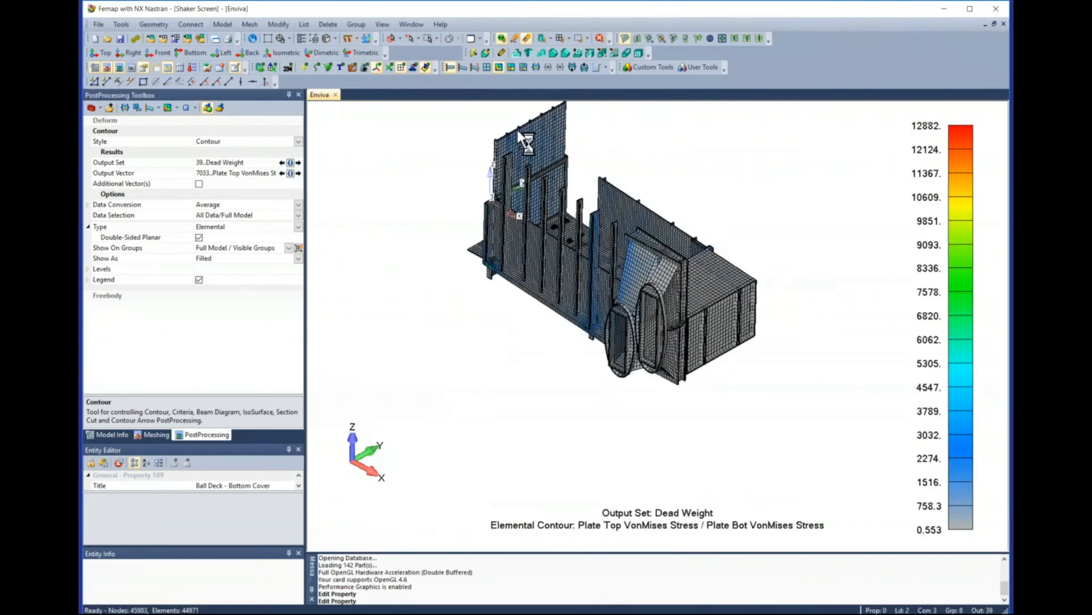
- Set the contour legend's maximum to 4500 and its minimum to 0
{"action": "scroll", "coordinate": [519, 117], "scroll_direction": "up", "scroll_amount": 1}
{"action": "scroll", "coordinate": [672, 391], "scroll_direction": "down", "scroll_amount": 2}
{"action": "scroll", "coordinate": [800, 327], "scroll_direction": "up", "scroll_amount": 3}
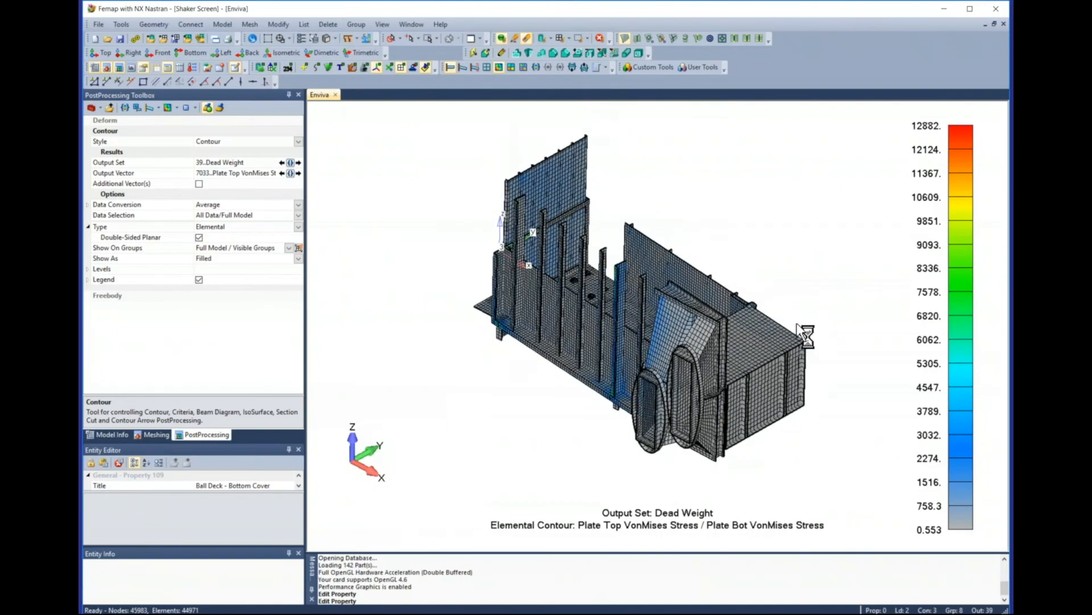
{"action": "scroll", "coordinate": [612, 346], "scroll_direction": "down", "scroll_amount": 4}
{"action": "scroll", "coordinate": [612, 346], "scroll_direction": "up", "scroll_amount": 3}
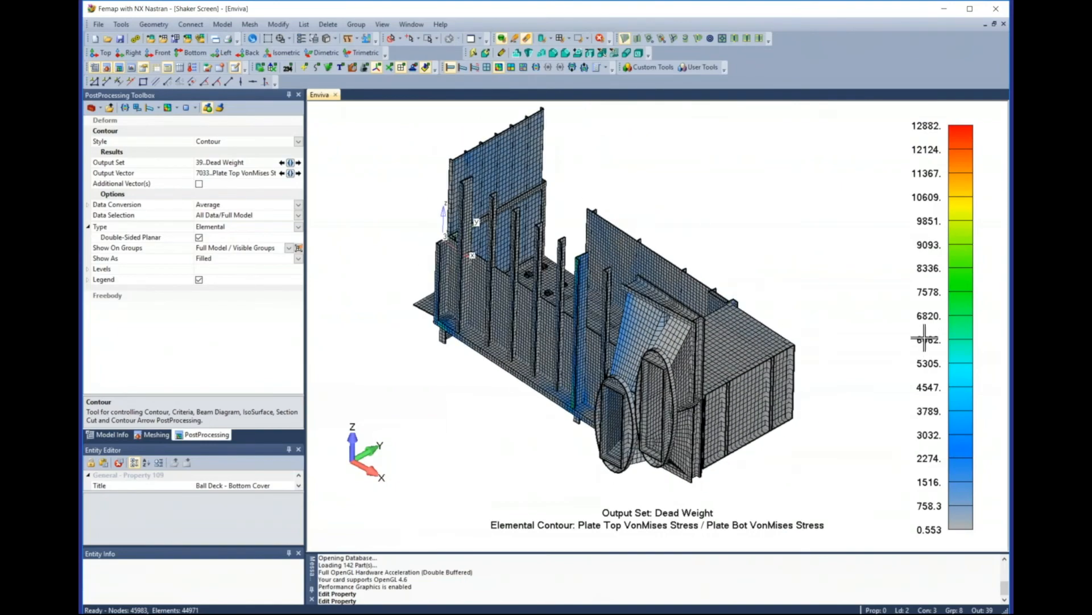
{"action": "mouse_move", "coordinate": [933, 214]}
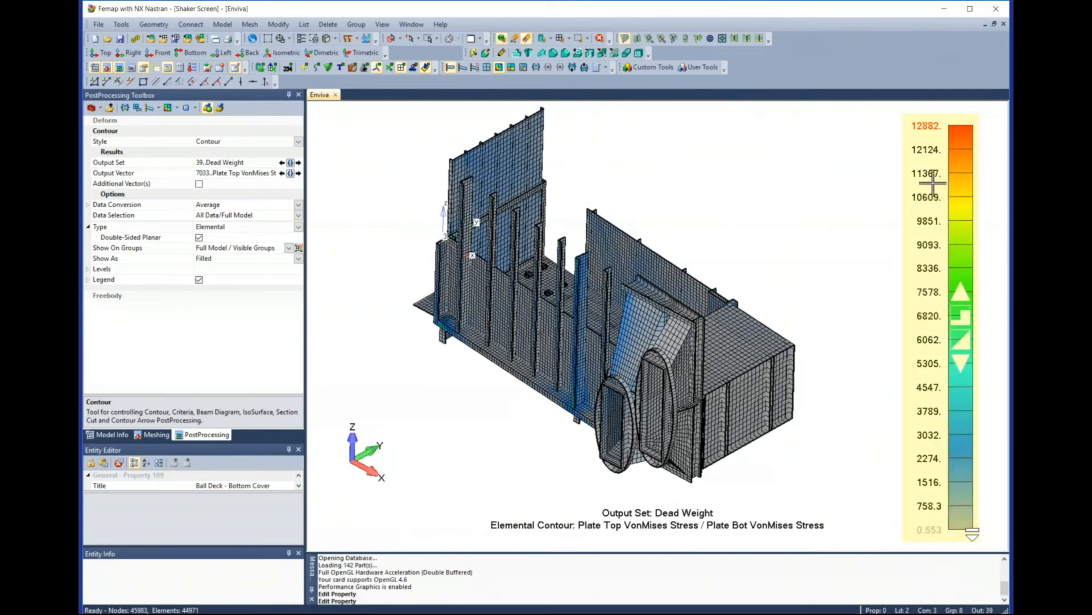
{"action": "left_click", "coordinate": [927, 125]}
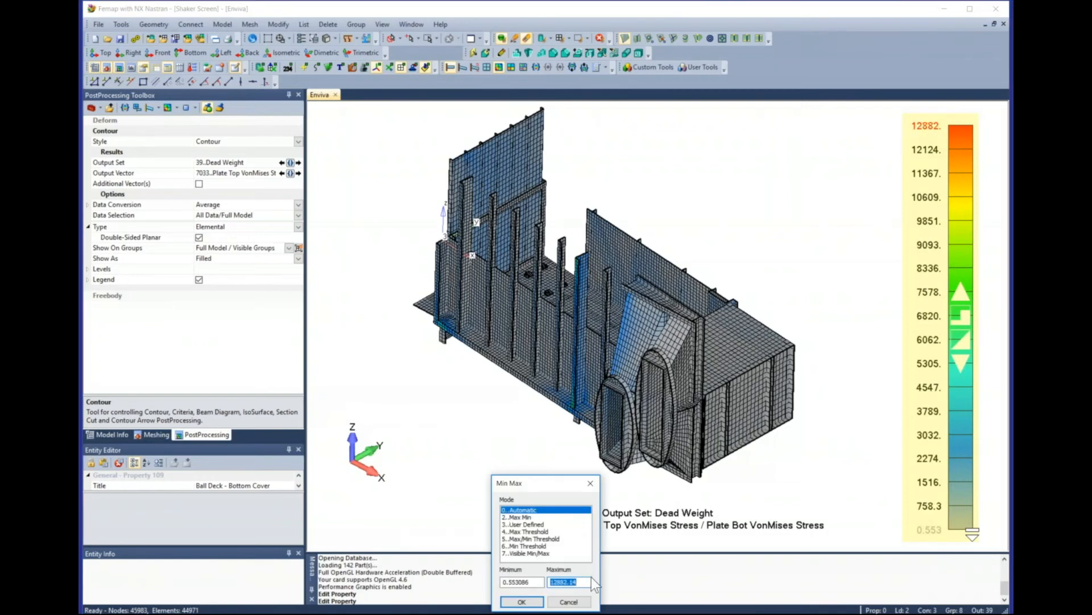
{"action": "type", "text": "4500"}
{"action": "key", "text": "Return"}
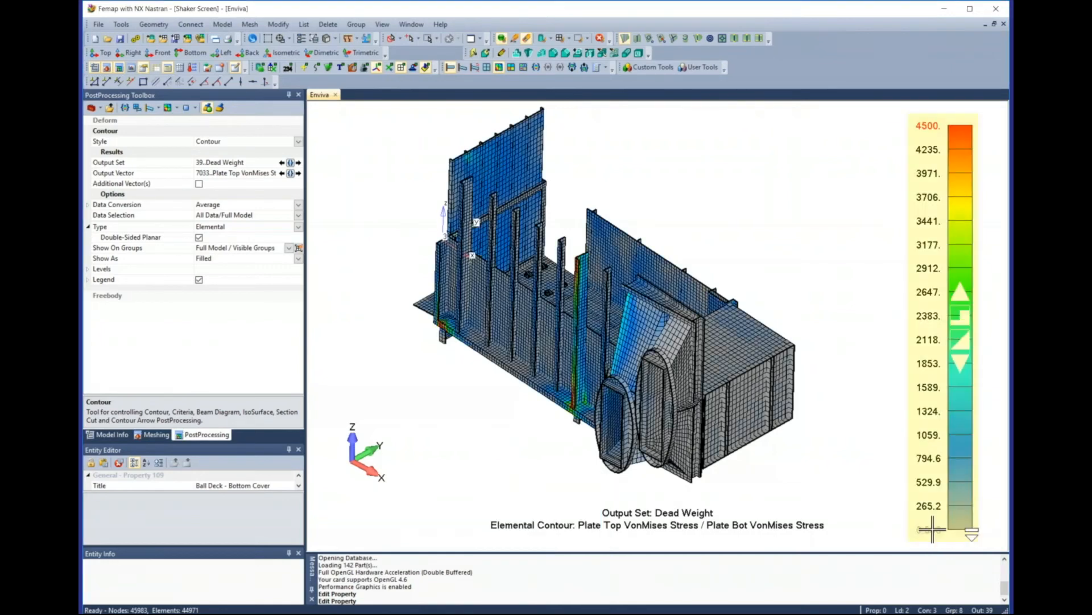
{"action": "left_click", "coordinate": [932, 529]}
{"action": "type", "text": "0"}
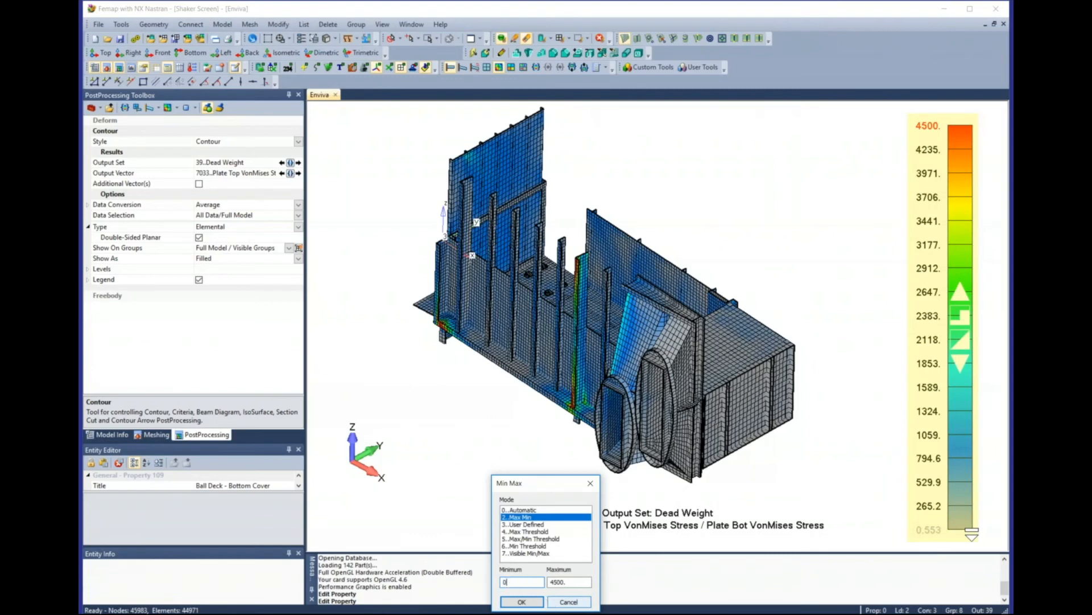
{"action": "key", "text": "Return"}
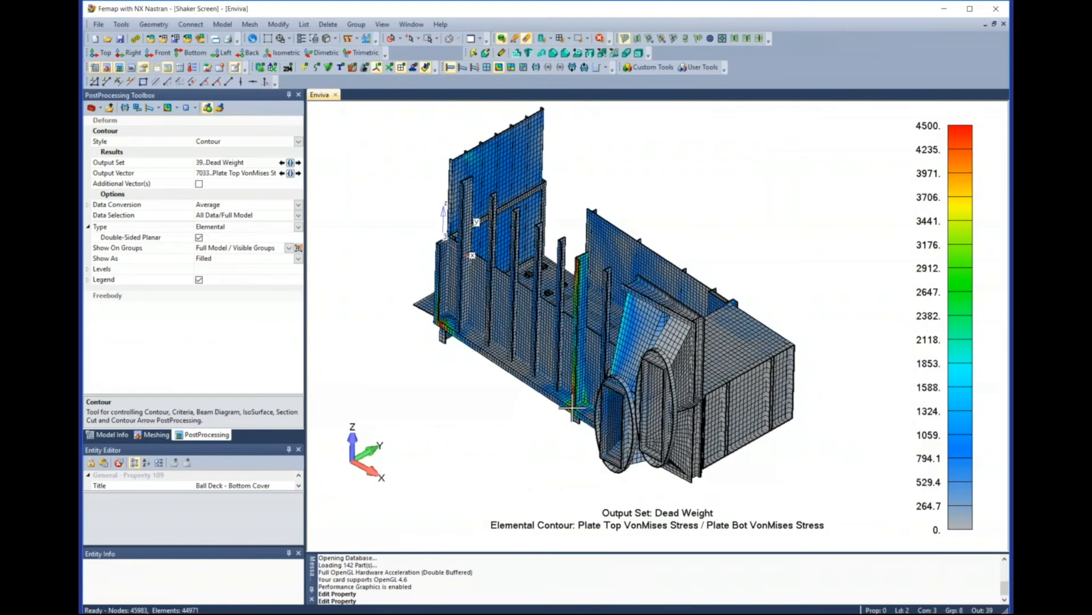
- Adjust the number of contour levels directly from the legend, ending at 16 levels
{"action": "mouse_move", "coordinate": [960, 295]}
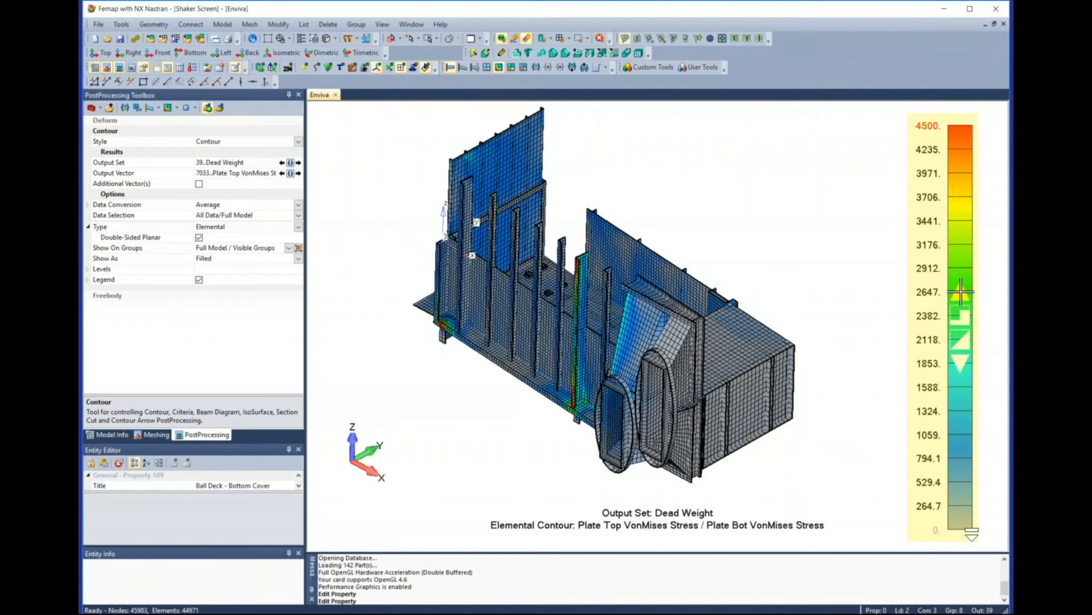
{"action": "left_click", "coordinate": [961, 292]}
{"action": "left_click", "coordinate": [959, 360]}
{"action": "left_click", "coordinate": [959, 361]}
- Move the contour legend horizontally along the top of the graphics area, and return it to a vertical bar at the right edge
{"action": "left_click_drag", "start_coordinate": [930, 328], "coordinate": [925, 315]}
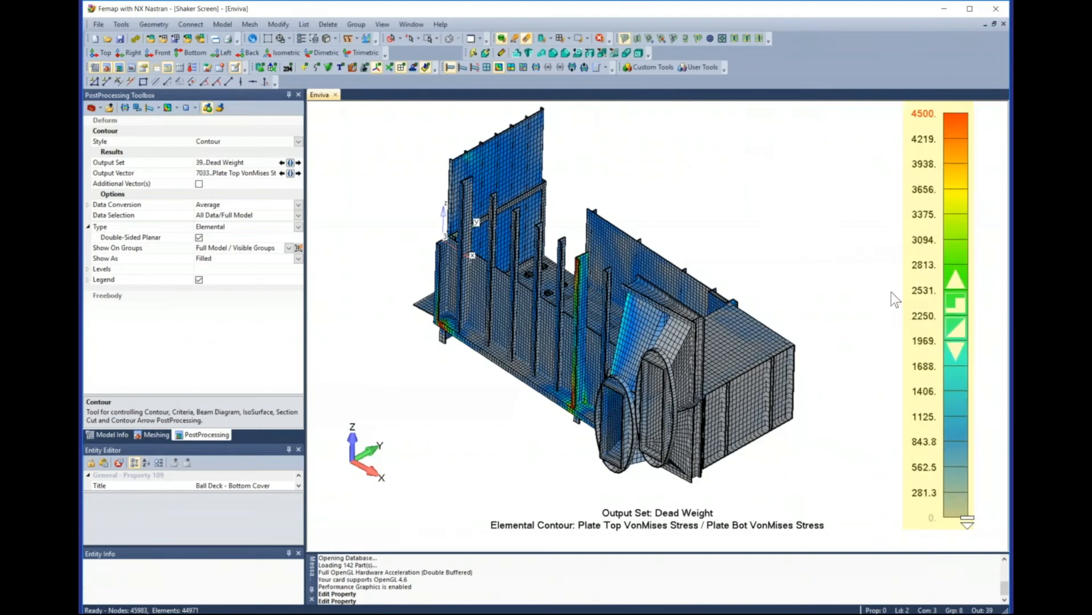
{"action": "middle_click_drag", "start_coordinate": [891, 291], "coordinate": [929, 289]}
{"action": "left_click_drag", "start_coordinate": [907, 270], "coordinate": [493, 138]}
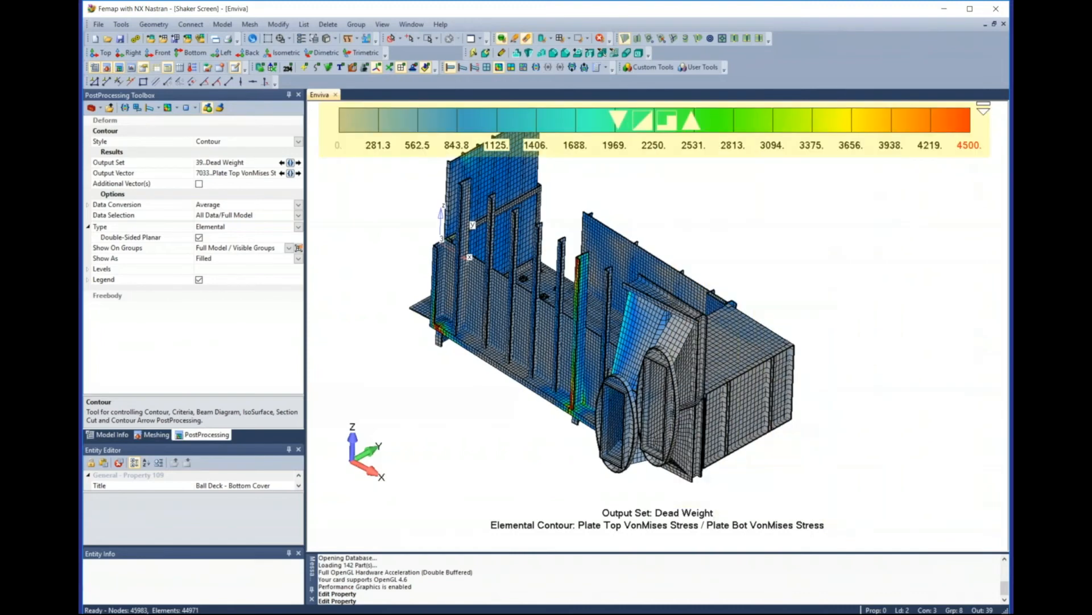
{"action": "left_click_drag", "start_coordinate": [493, 138], "coordinate": [1012, 263]}
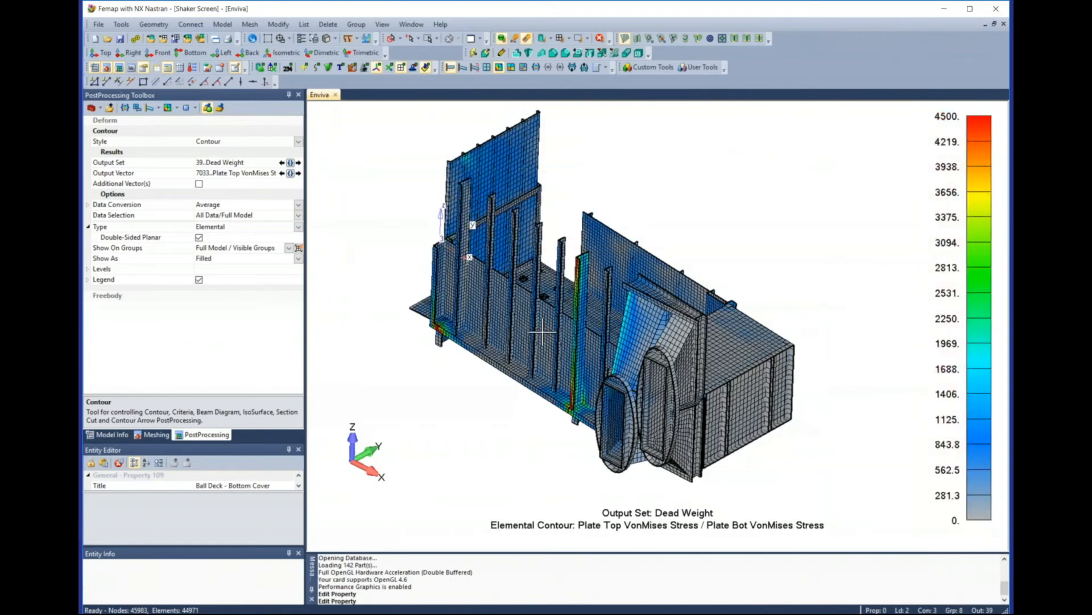
- Start a Dynamic Criteria display of the plate stress, compare the Below limit mode, and set the mode to Above with 4500
{"action": "scroll", "coordinate": [543, 331], "scroll_direction": "down", "scroll_amount": 2}
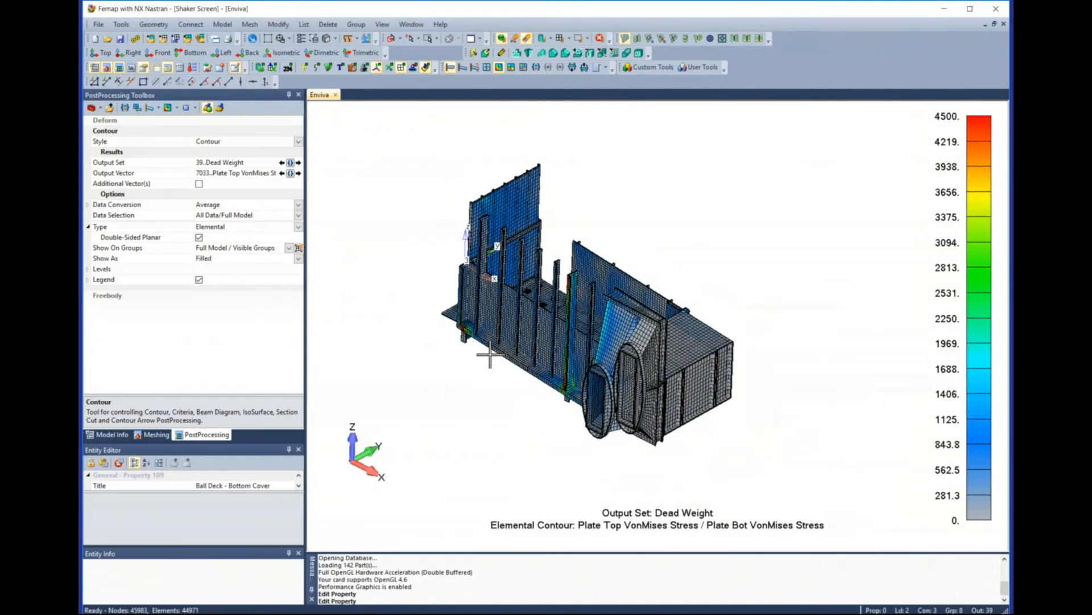
{"action": "scroll", "coordinate": [494, 369], "scroll_direction": "up", "scroll_amount": 2}
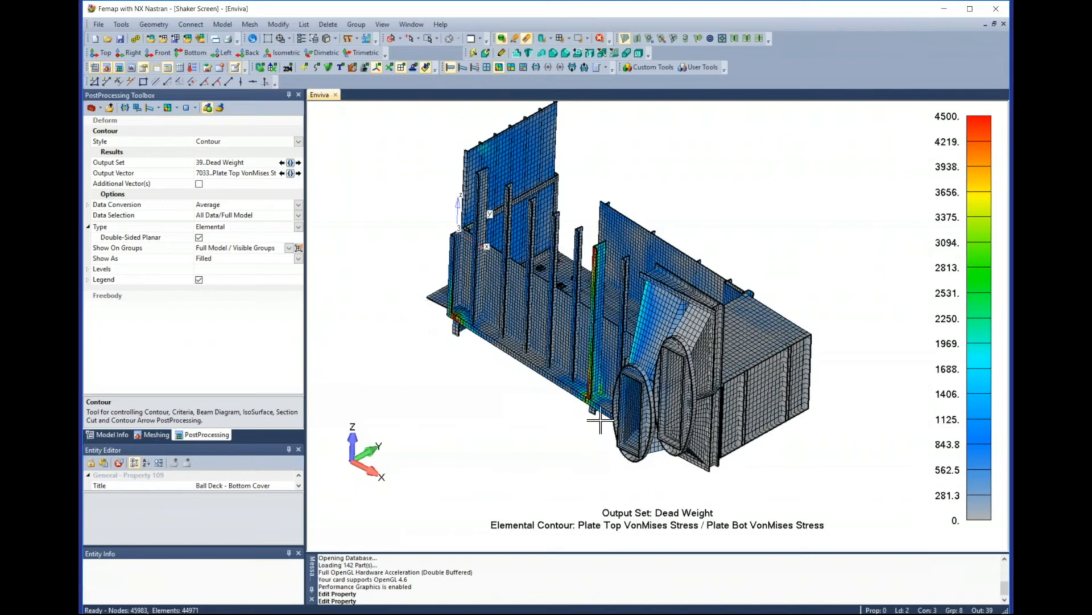
{"action": "middle_click_drag", "start_coordinate": [580, 393], "coordinate": [599, 438]}
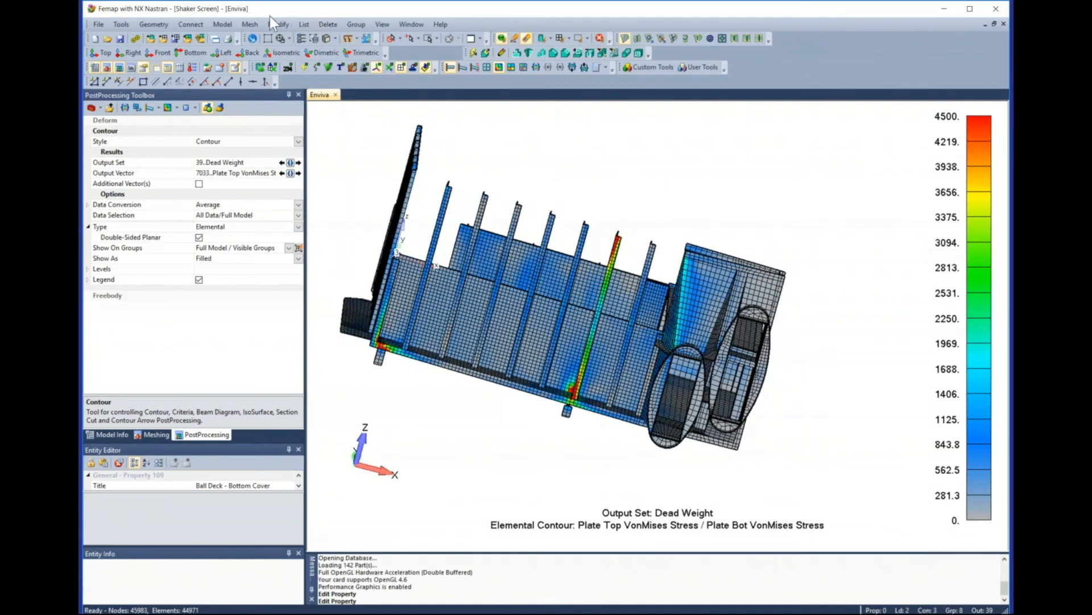
{"action": "left_click", "coordinate": [381, 25]}
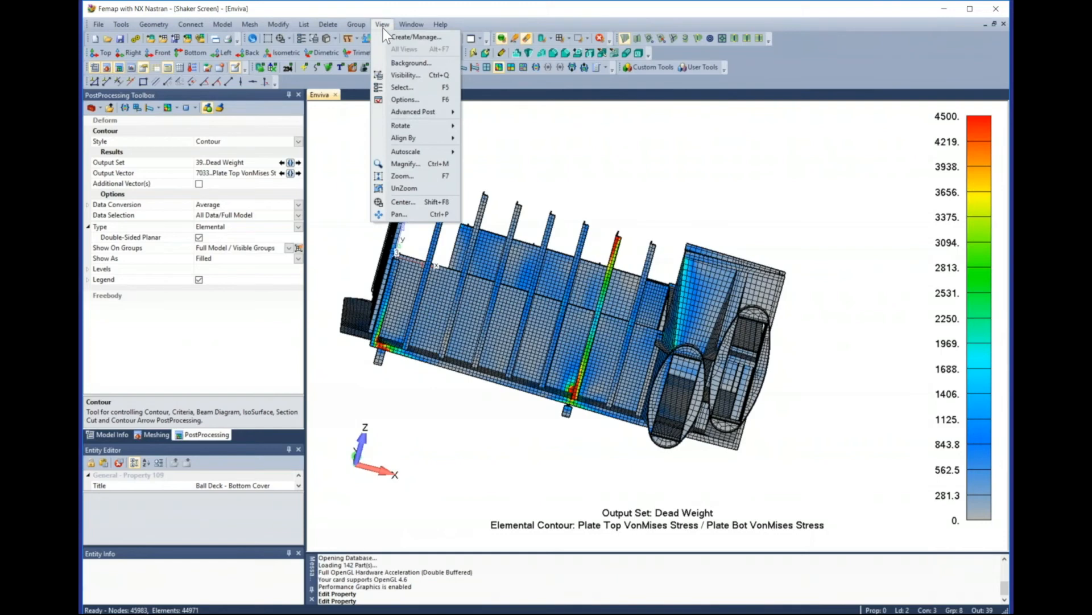
{"action": "mouse_move", "coordinate": [432, 111]}
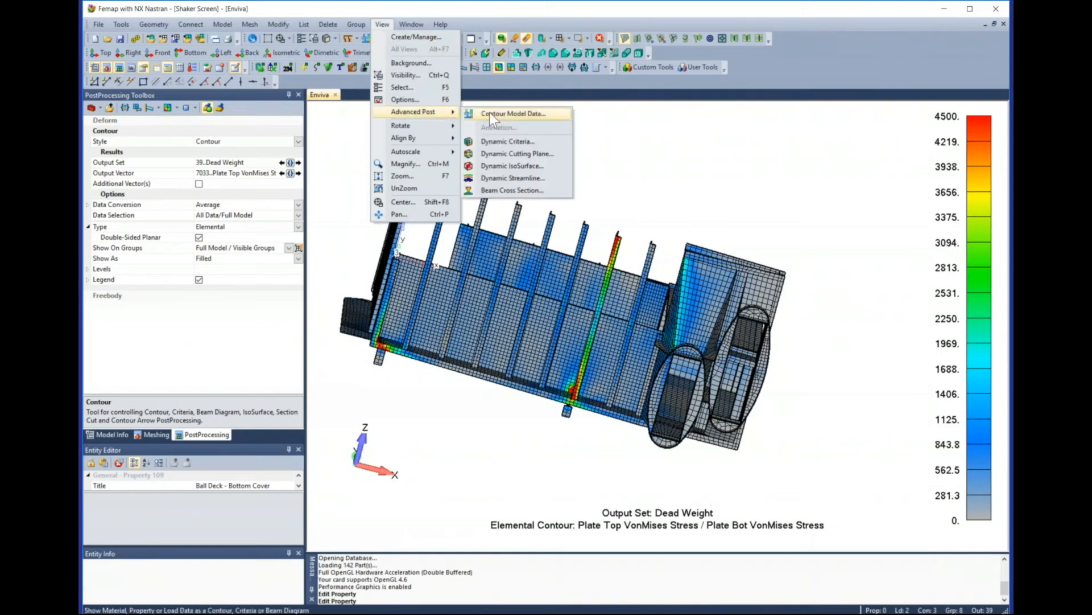
{"action": "left_click", "coordinate": [520, 144]}
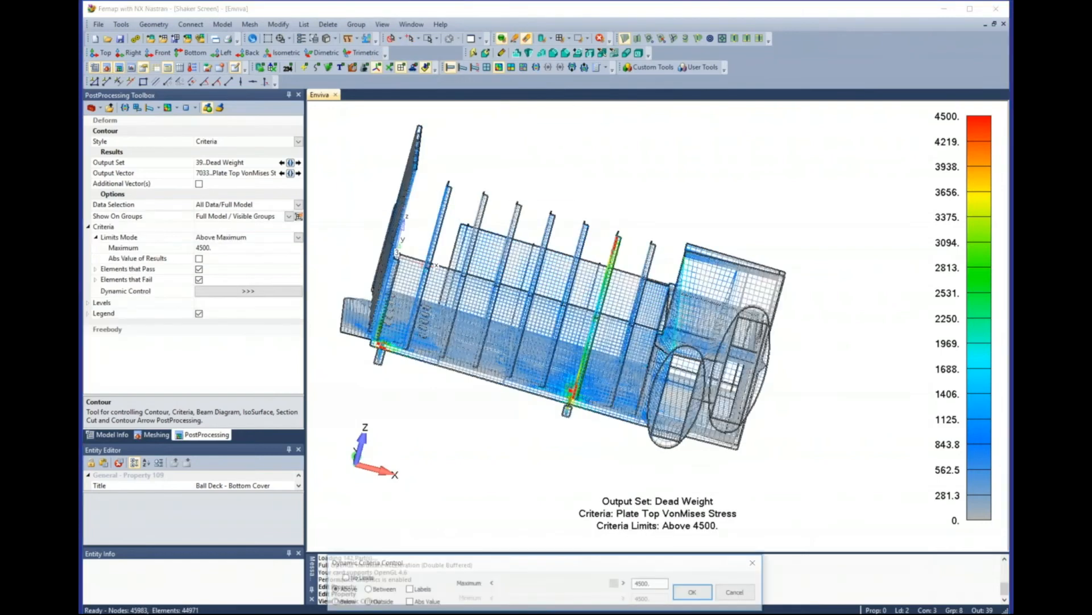
{"action": "left_click_drag", "start_coordinate": [366, 562], "coordinate": [427, 457]}
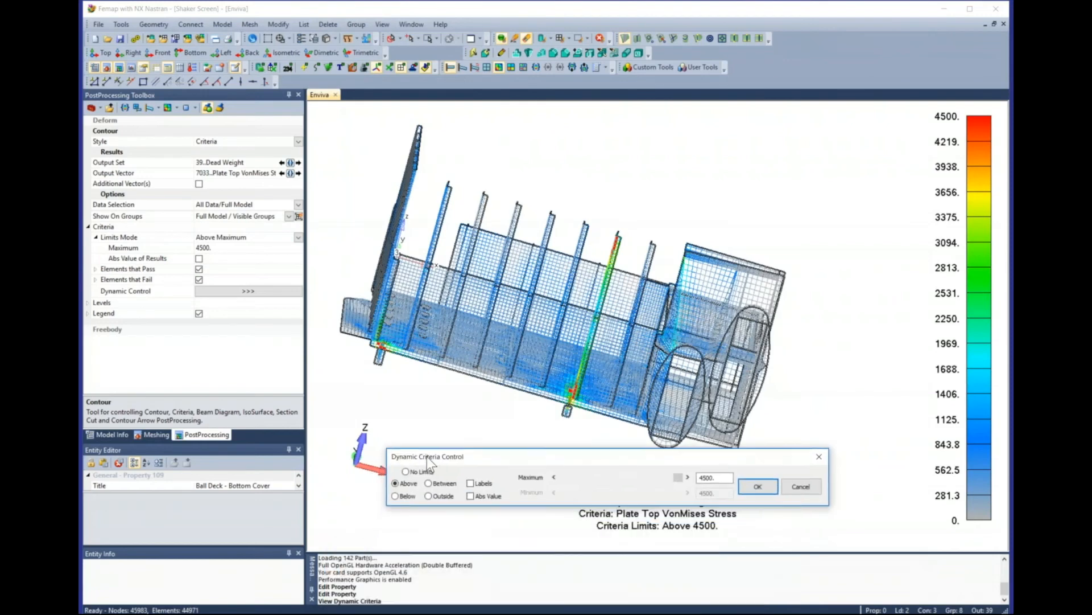
{"action": "left_click", "coordinate": [396, 496]}
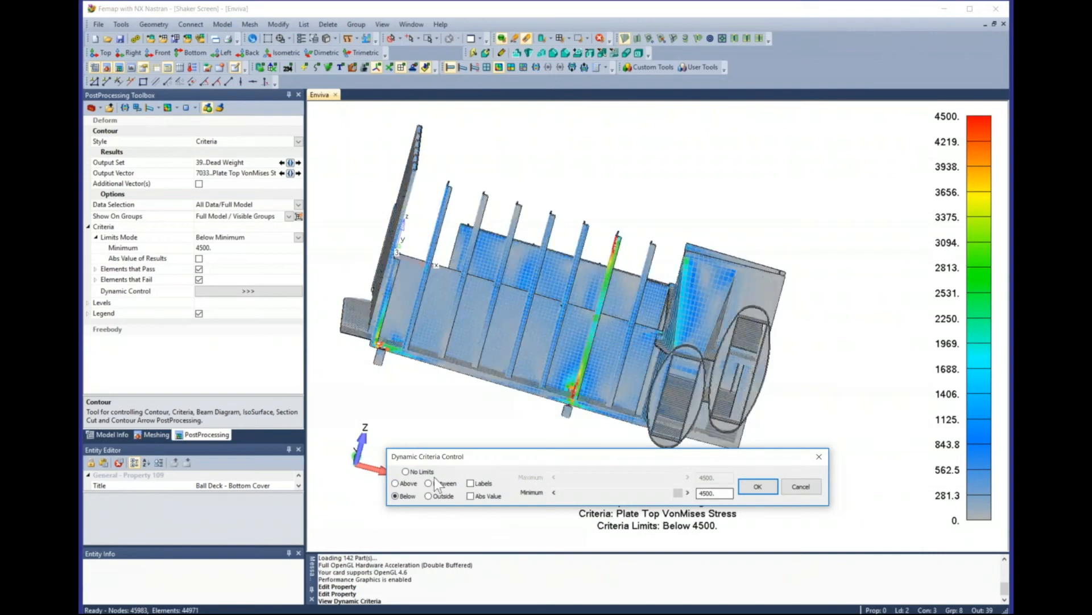
{"action": "left_click", "coordinate": [404, 483]}
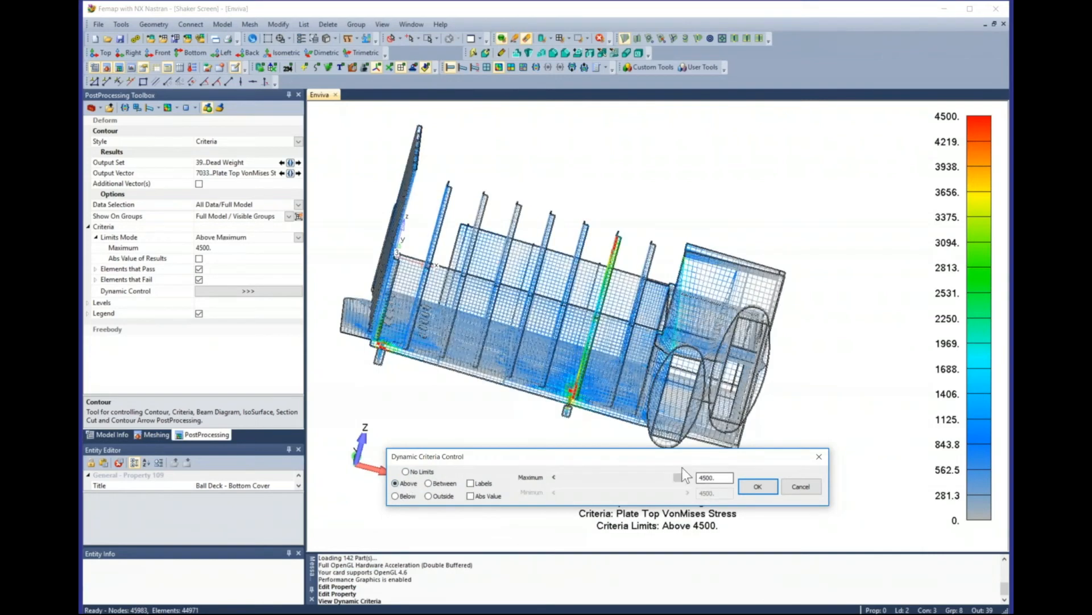
{"action": "left_click", "coordinate": [624, 423]}
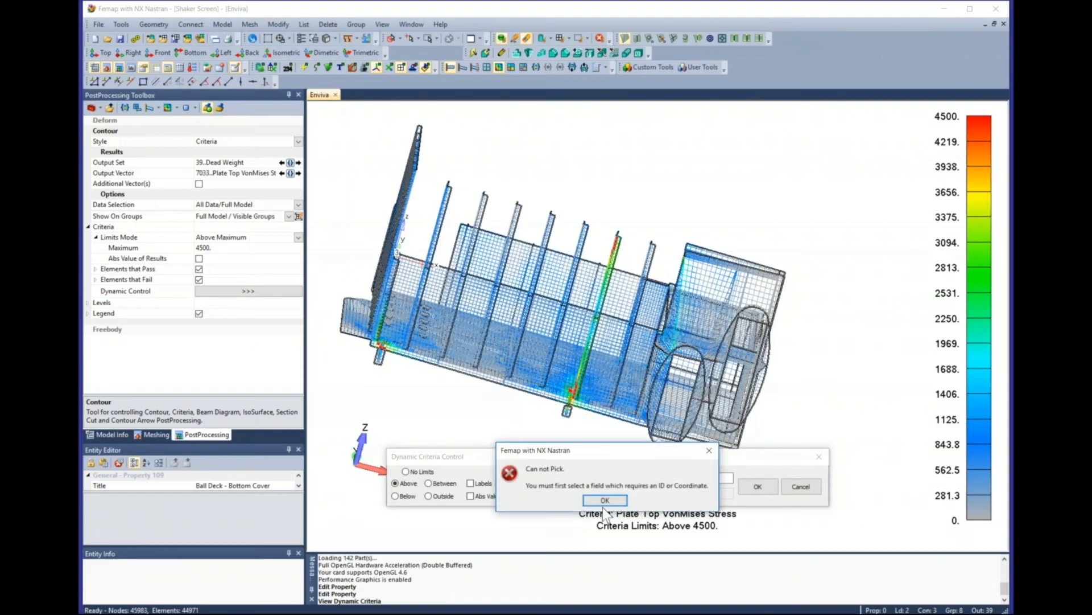
{"action": "left_click", "coordinate": [605, 501]}
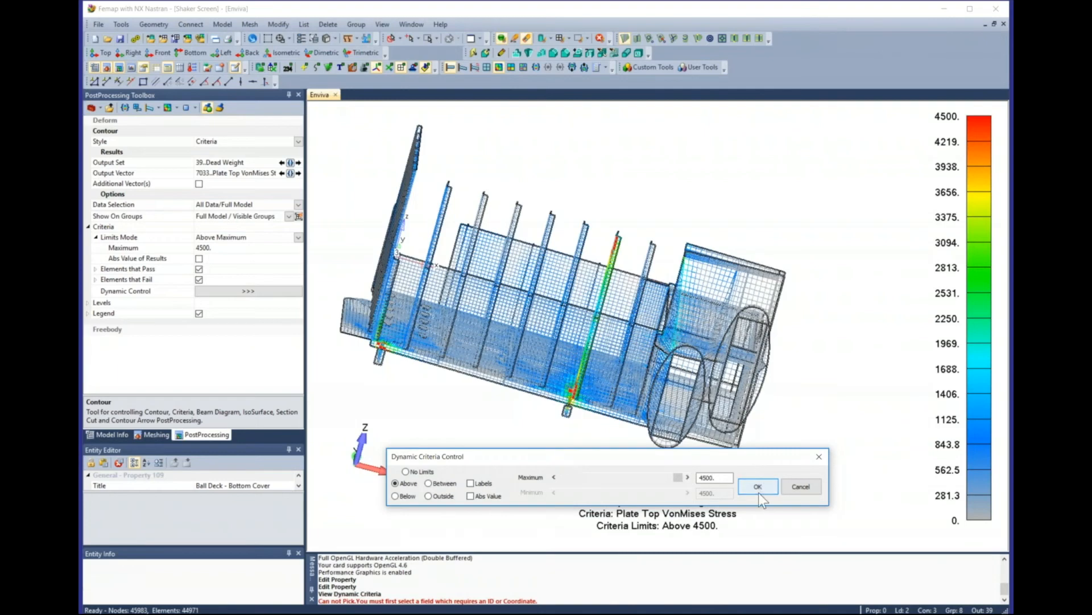
- Examine the elements above the stress limit at the middle support foot and accept the dynamic criteria with a maximum of 4500
{"action": "mouse_move", "coordinate": [679, 477]}
{"action": "left_mouse_down"}
{"action": "mouse_move", "coordinate": [556, 478]}
{"action": "mouse_move", "coordinate": [662, 469]}
{"action": "mouse_move", "coordinate": [691, 478]}
{"action": "left_mouse_up"}
{"action": "mouse_move", "coordinate": [557, 392]}
{"action": "middle_mouse_down"}
{"action": "mouse_move", "coordinate": [526, 326]}
{"action": "mouse_move", "coordinate": [549, 389]}
{"action": "middle_mouse_up"}
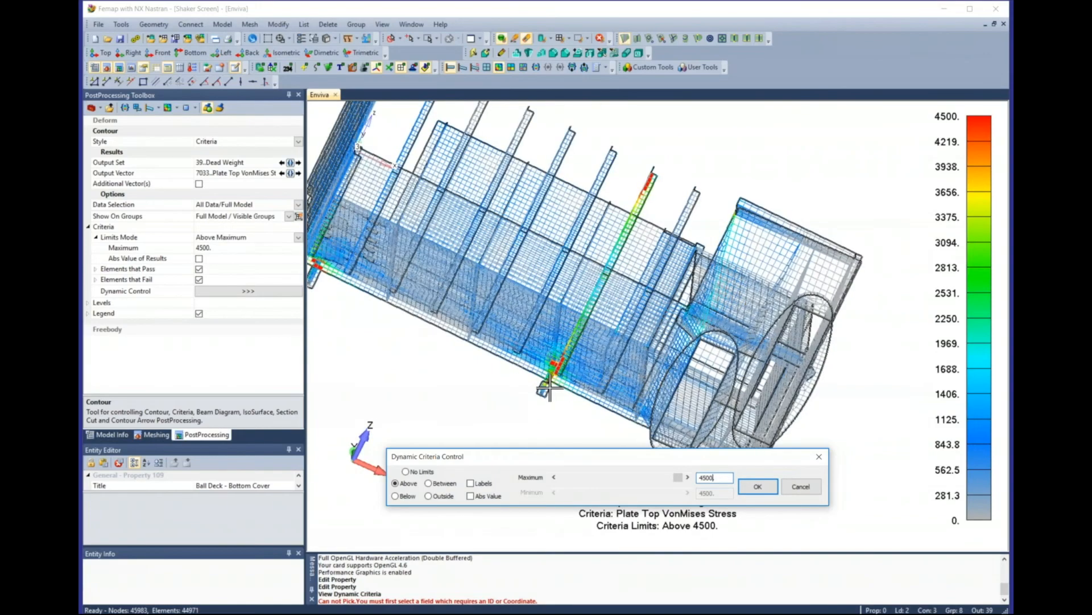
{"action": "scroll", "coordinate": [550, 389], "scroll_direction": "up", "scroll_amount": 3}
{"action": "scroll", "coordinate": [558, 364], "scroll_direction": "up", "scroll_amount": 2}
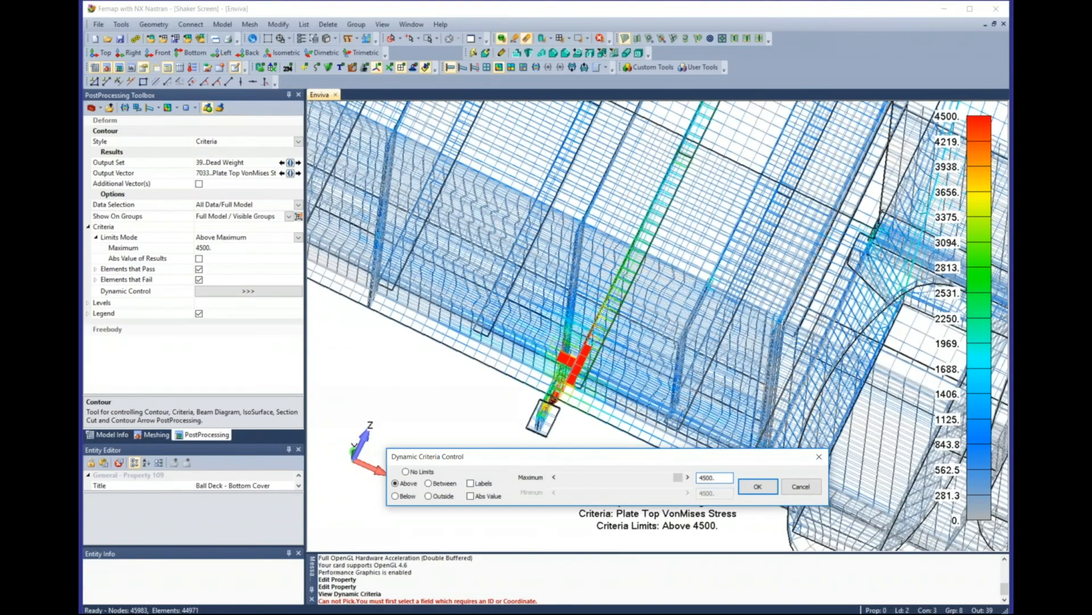
{"action": "mouse_move", "coordinate": [678, 478]}
{"action": "left_mouse_down"}
{"action": "mouse_move", "coordinate": [610, 478]}
{"action": "mouse_move", "coordinate": [678, 477]}
{"action": "left_mouse_up"}
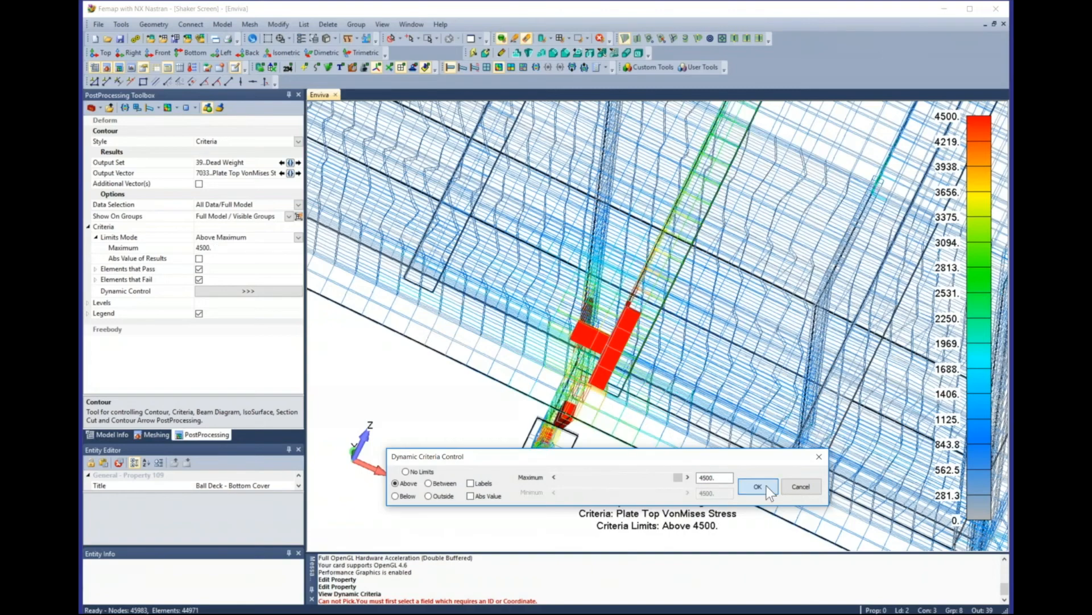
{"action": "left_click", "coordinate": [758, 487]}
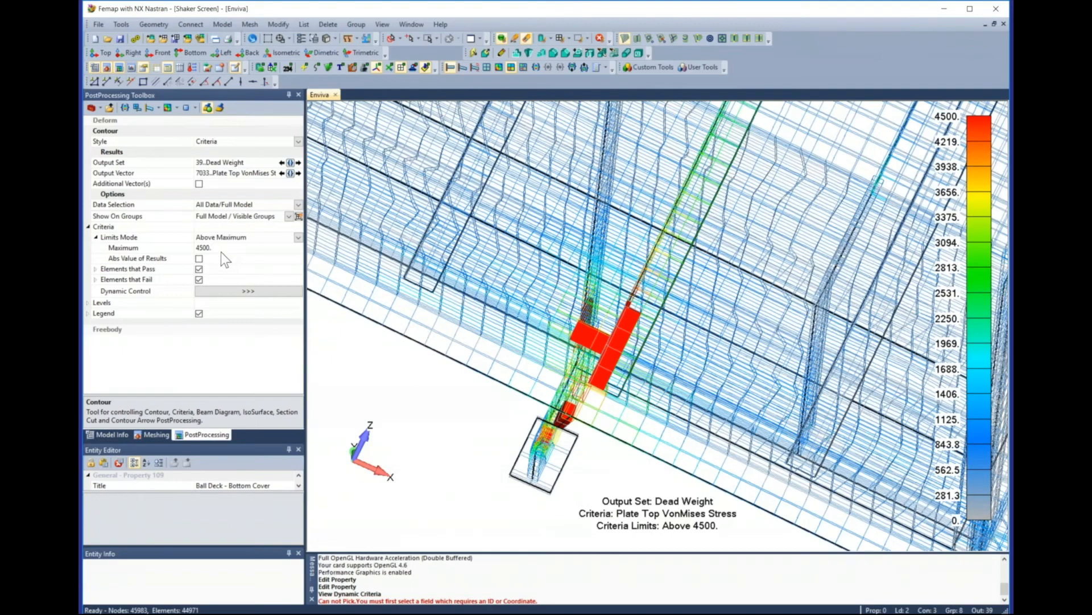
- Review the Criteria options of the contour settings and reopen Dynamic Control from there, leaving it without changes
{"action": "left_click", "coordinate": [88, 227]}
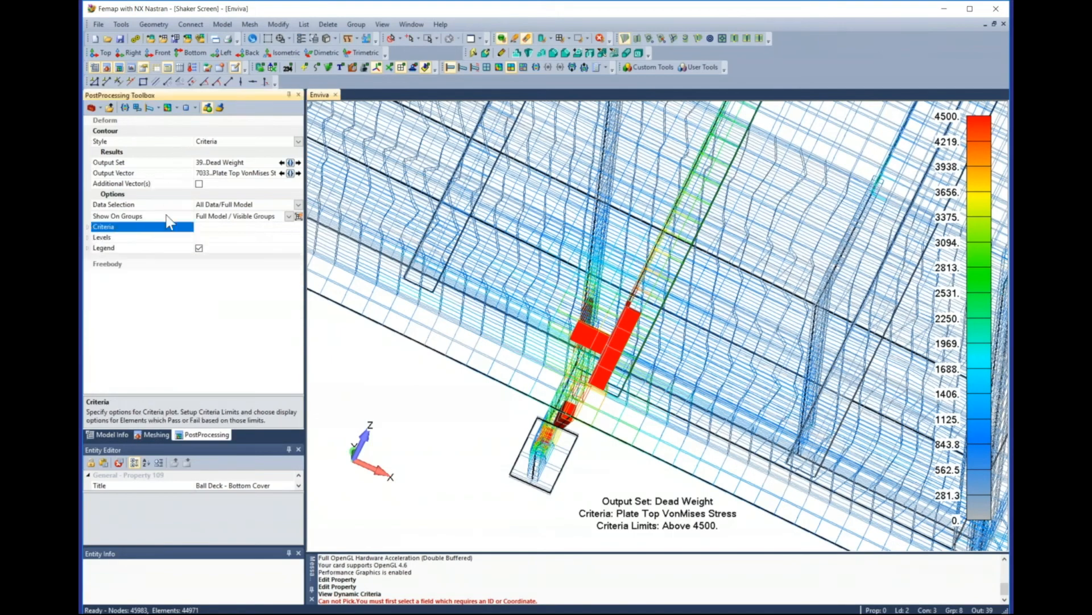
{"action": "left_click", "coordinate": [88, 227]}
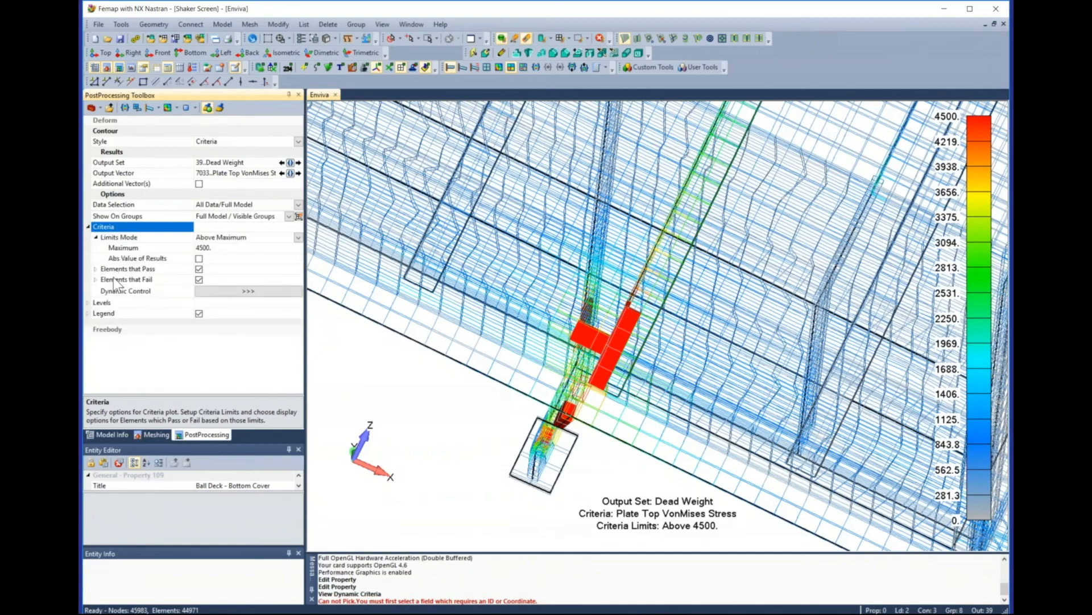
{"action": "left_click", "coordinate": [247, 292]}
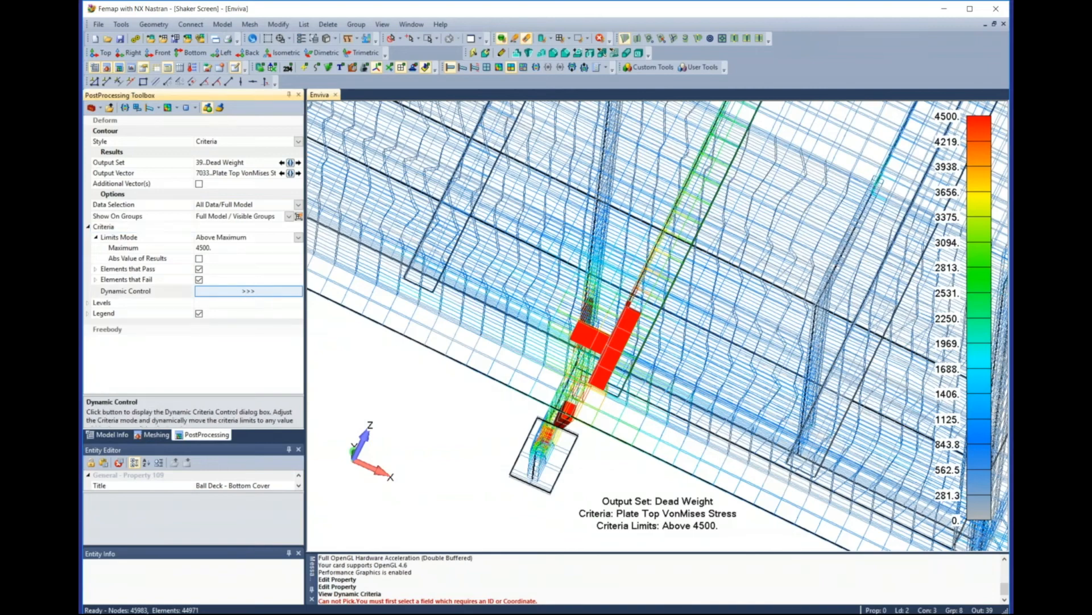
{"action": "mouse_move", "coordinate": [618, 586]}
{"action": "left_mouse_down"}
{"action": "mouse_move", "coordinate": [569, 583]}
{"action": "mouse_move", "coordinate": [615, 583]}
{"action": "left_mouse_up"}
{"action": "left_click", "coordinate": [747, 593]}
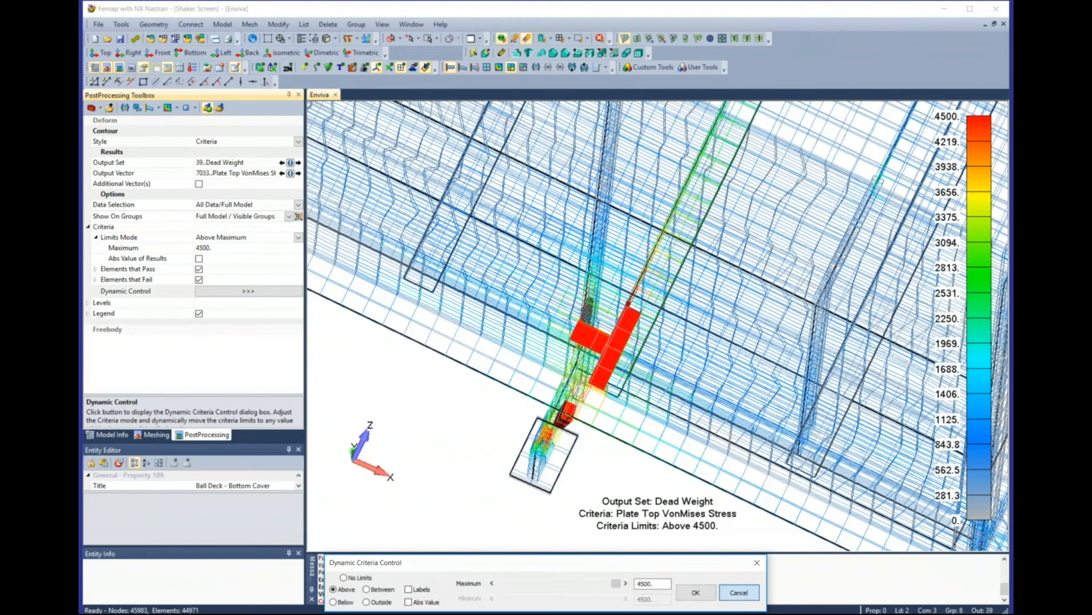
- Try the interactive view axes cube and review the View Axes options, accepting them without changes
{"action": "scroll", "coordinate": [408, 355], "scroll_direction": "down", "scroll_amount": 3}
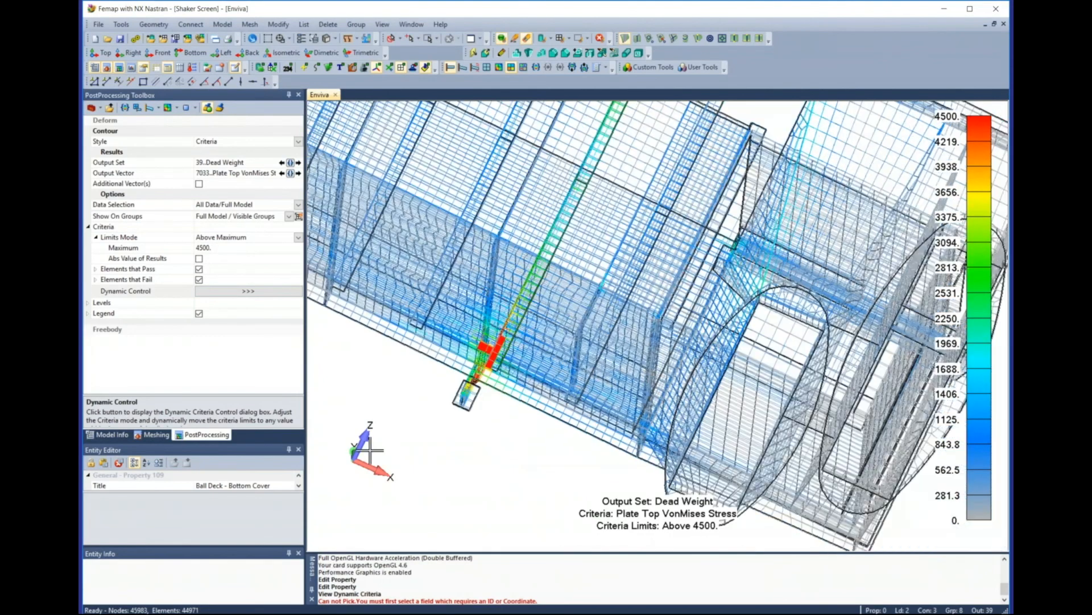
{"action": "mouse_move", "coordinate": [364, 447]}
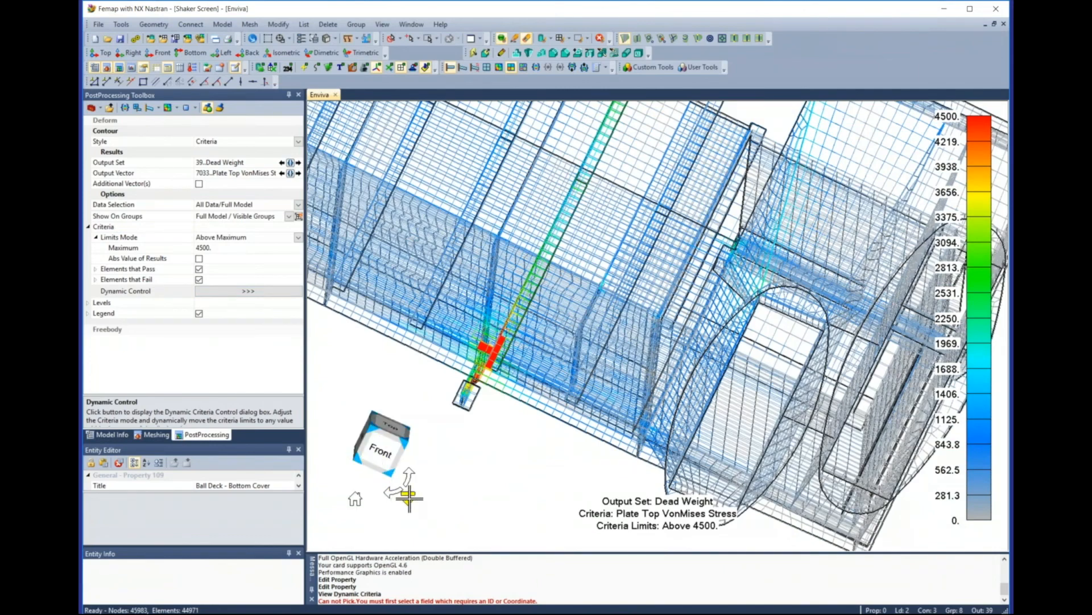
{"action": "key", "text": "F6"}
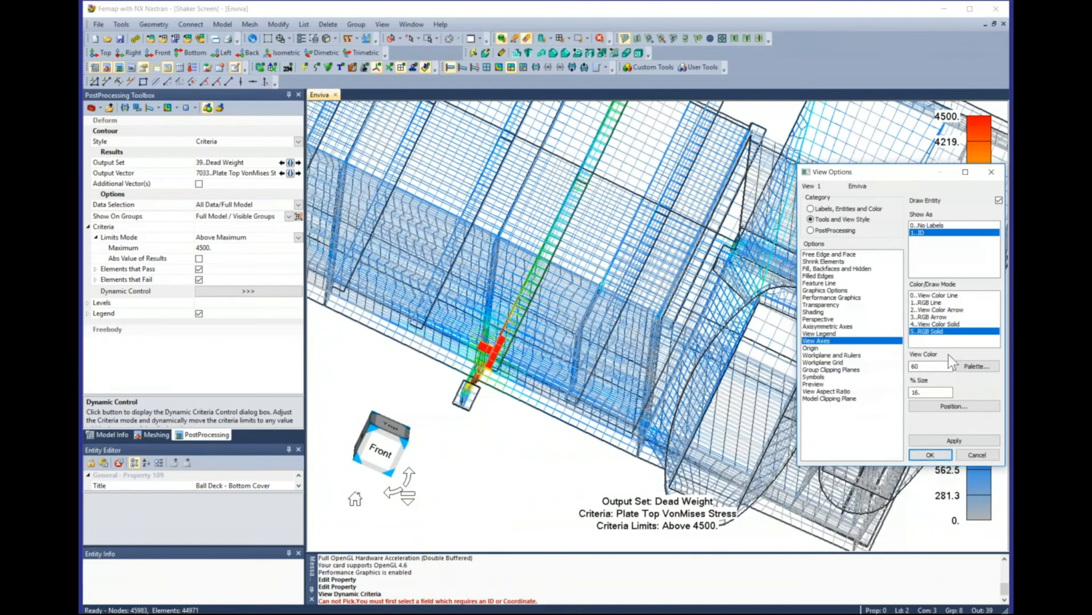
{"action": "left_click", "coordinate": [929, 454]}
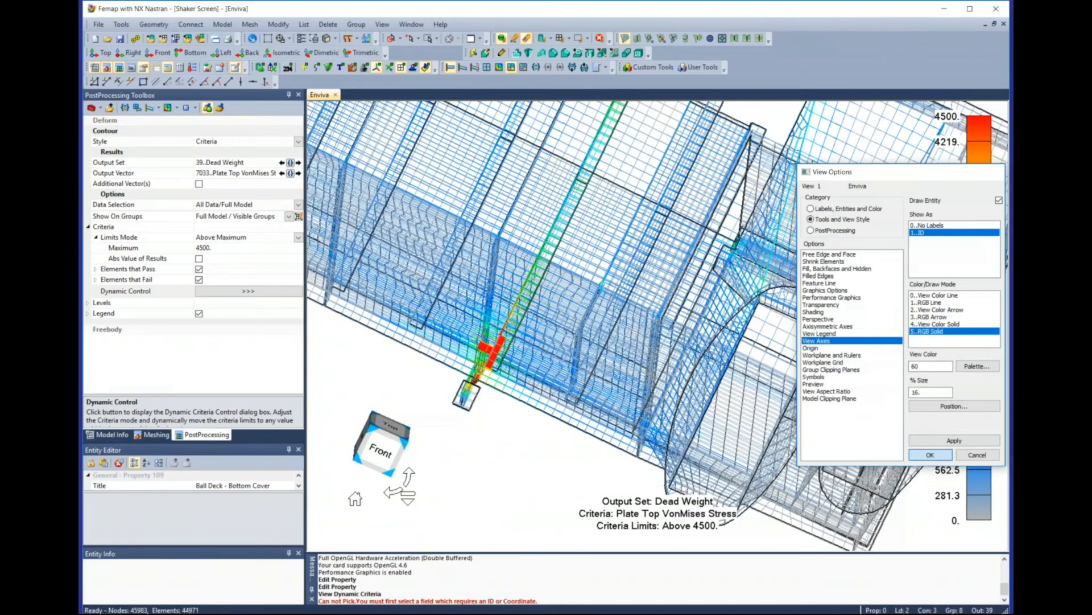
- Start the Report Generator with the whole model in view, entering the name Analysis 1 and the company Predictive Engineering
{"action": "scroll", "coordinate": [680, 329], "scroll_direction": "down", "scroll_amount": 5}
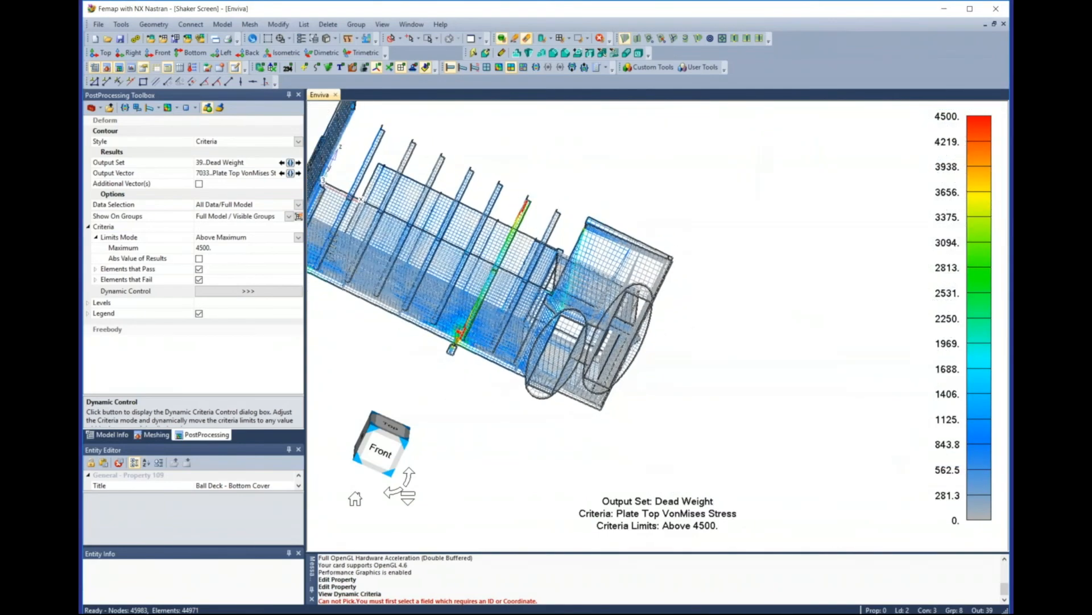
{"action": "scroll", "coordinate": [567, 322], "scroll_direction": "down", "scroll_amount": 2}
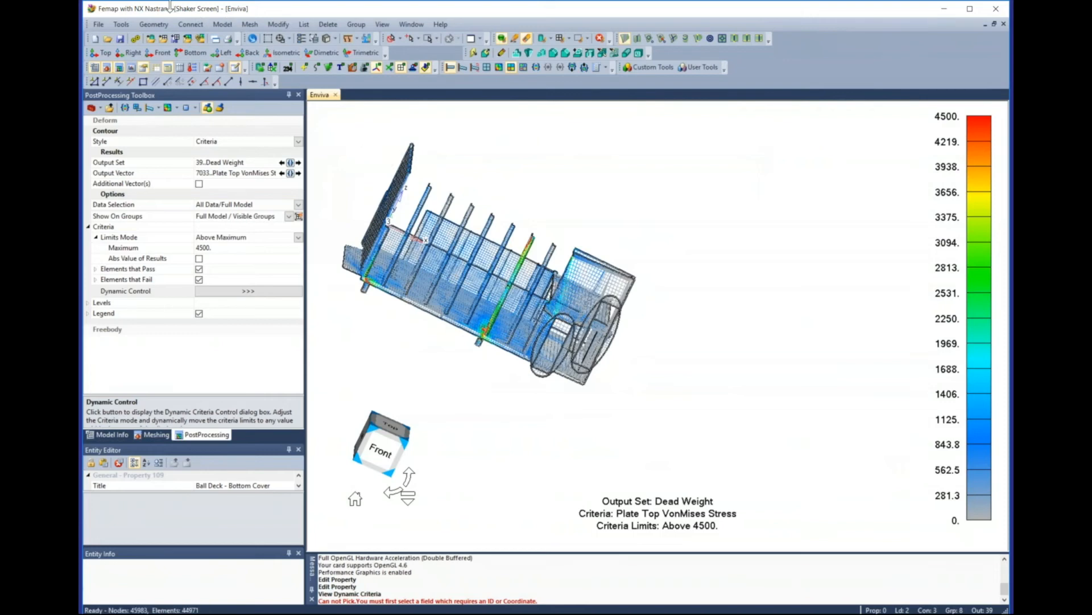
{"action": "left_click", "coordinate": [116, 25]}
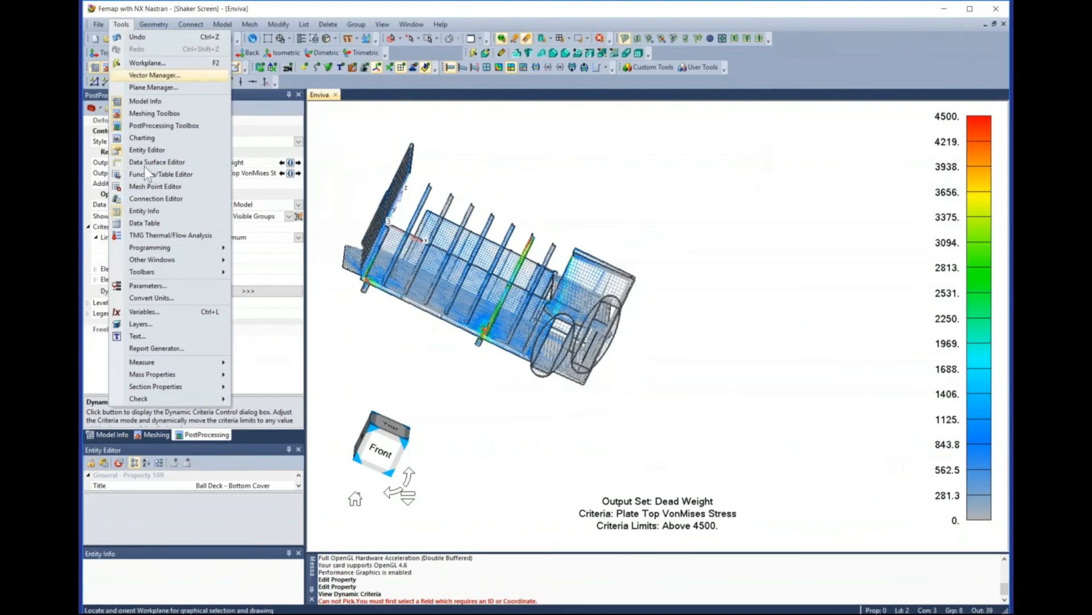
{"action": "left_click", "coordinate": [169, 349]}
{"action": "left_click_drag", "start_coordinate": [603, 226], "coordinate": [770, 275]}
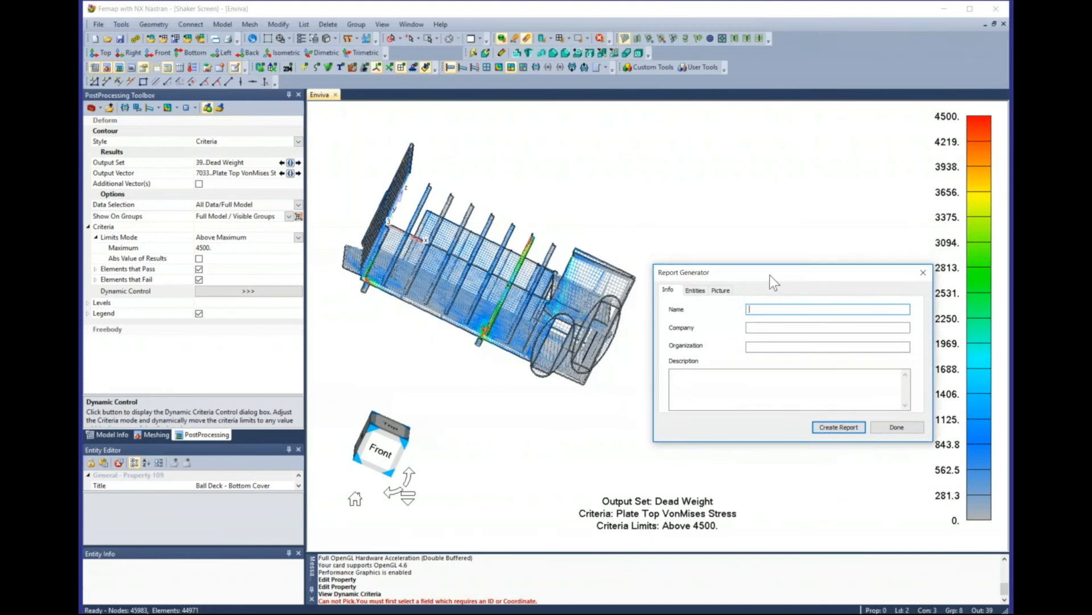
{"action": "type", "text": "Analysis 1"}
{"action": "key", "text": "Tab"}
{"action": "left_click", "coordinate": [796, 310]}
{"action": "key", "text": "Tab"}
{"action": "type", "text": "Predictive Eng"}
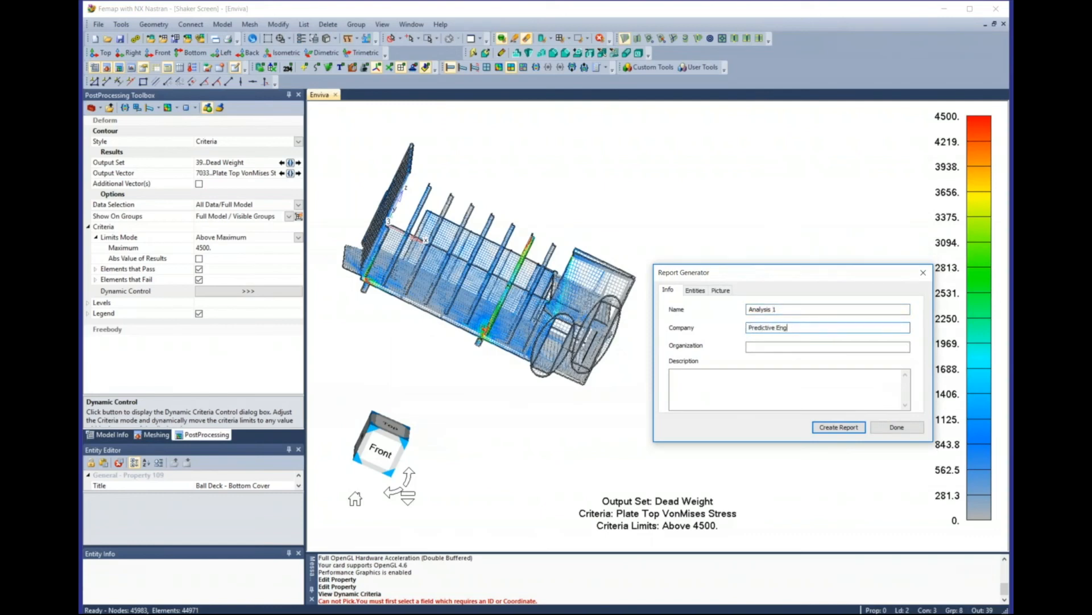
{"action": "type", "text": "ineering"}
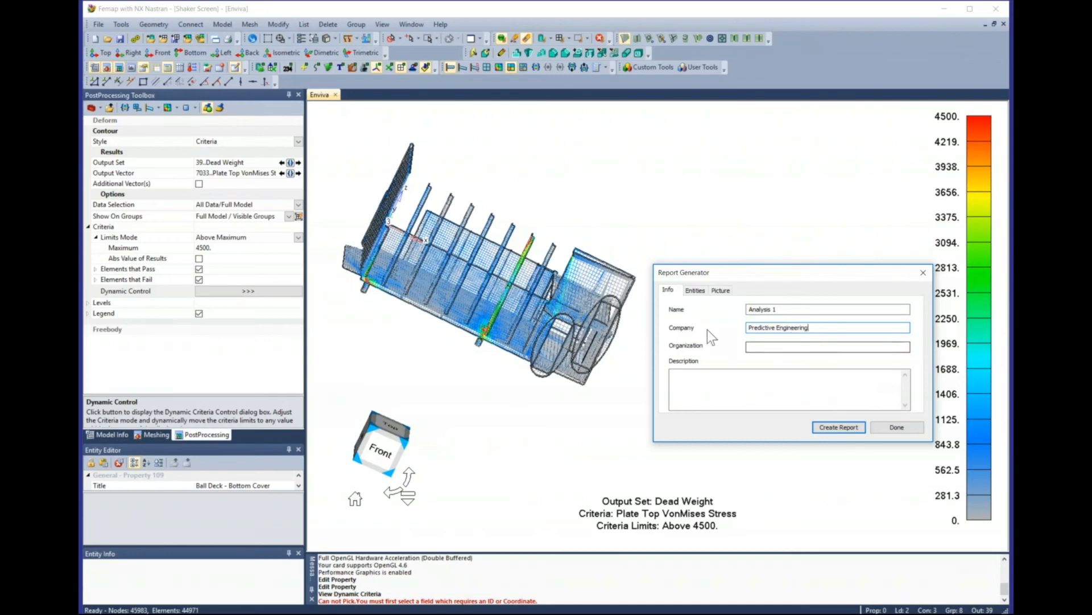
- Review the entity and picture settings of the report, keep them as they are, and create the report
{"action": "left_click", "coordinate": [696, 290]}
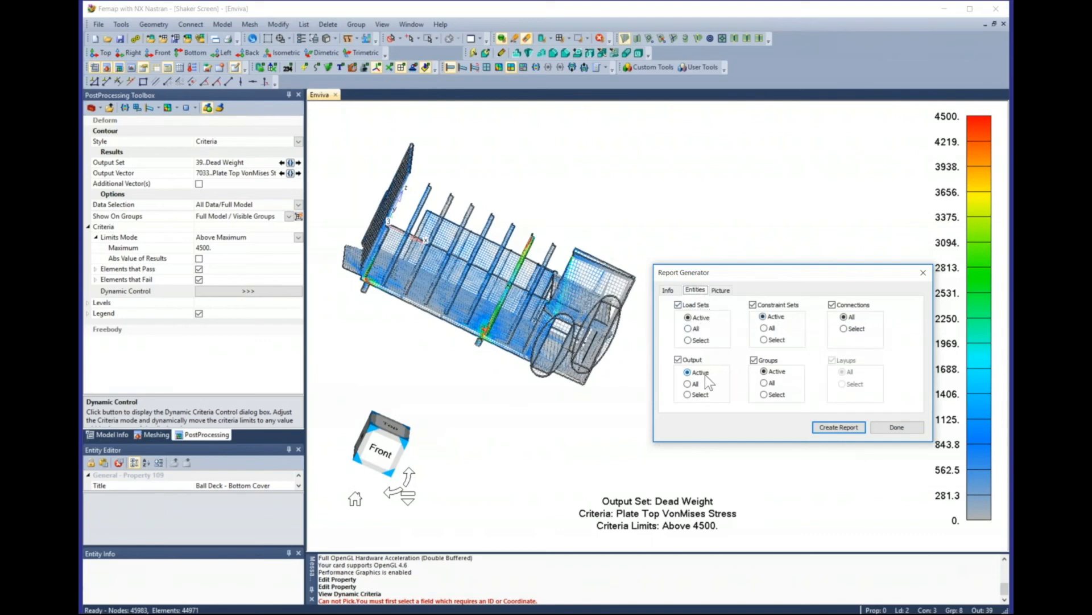
{"action": "left_click", "coordinate": [721, 291]}
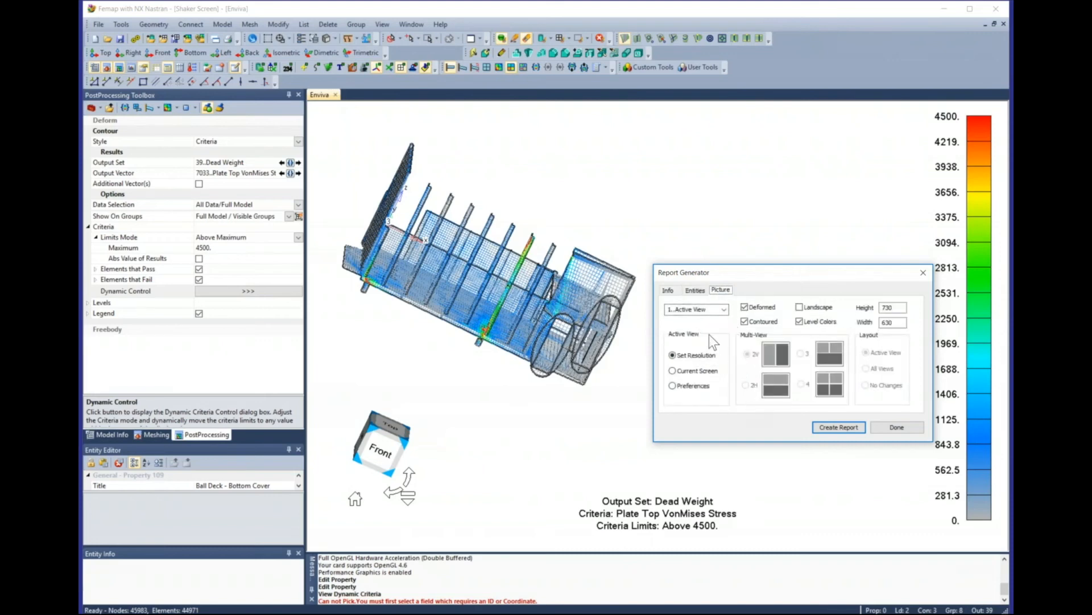
{"action": "left_click", "coordinate": [895, 307]}
{"action": "left_click", "coordinate": [850, 428]}
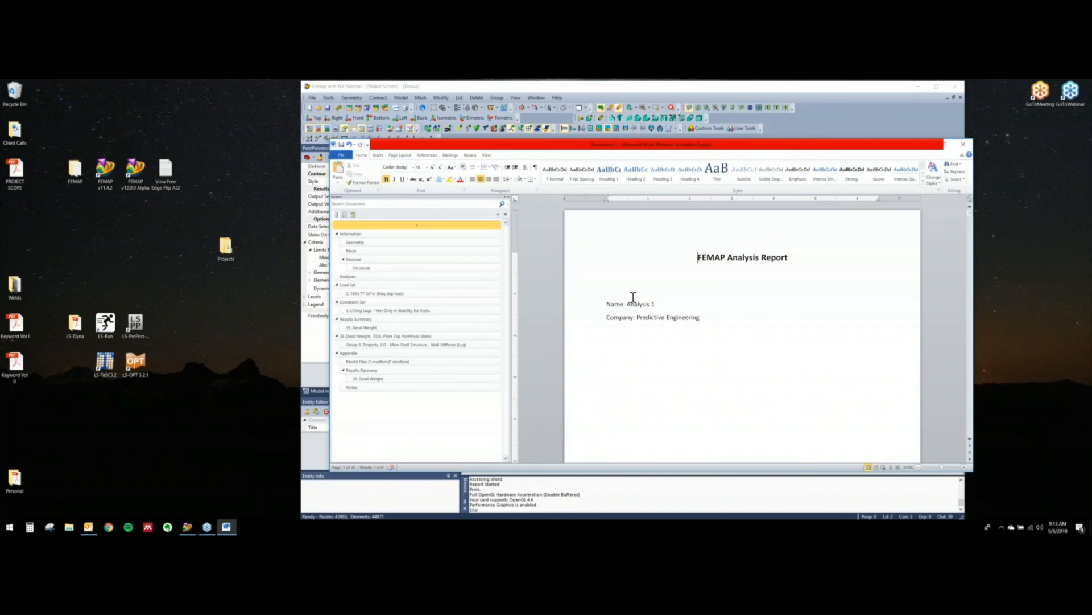
- Examine the solids table in the Geometry section of the generated Word report
{"action": "left_click", "coordinate": [418, 242]}
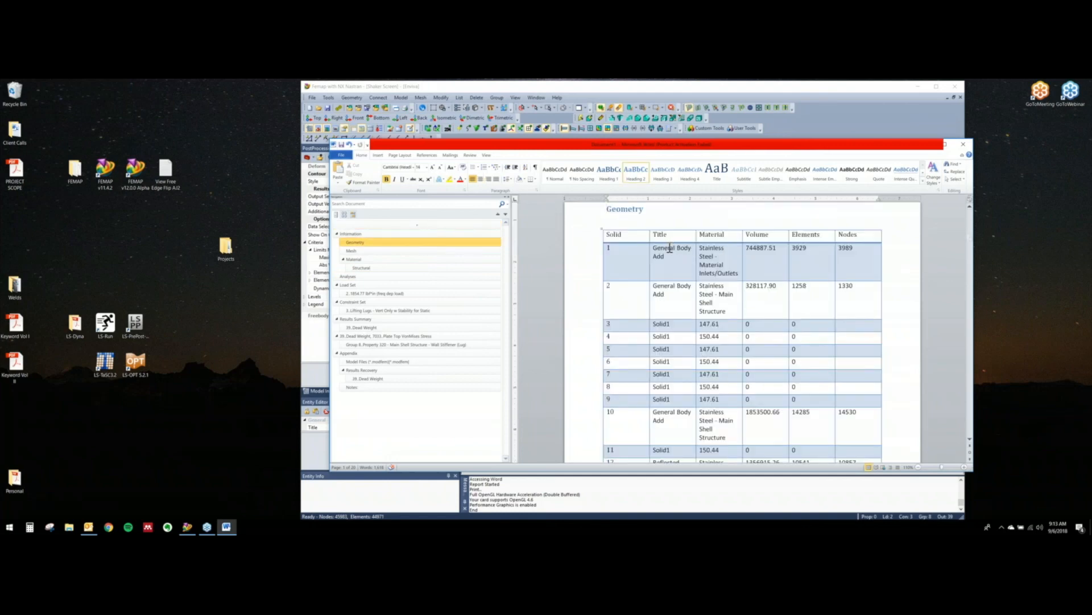
{"action": "scroll", "coordinate": [669, 251], "scroll_direction": "down", "scroll_amount": 3}
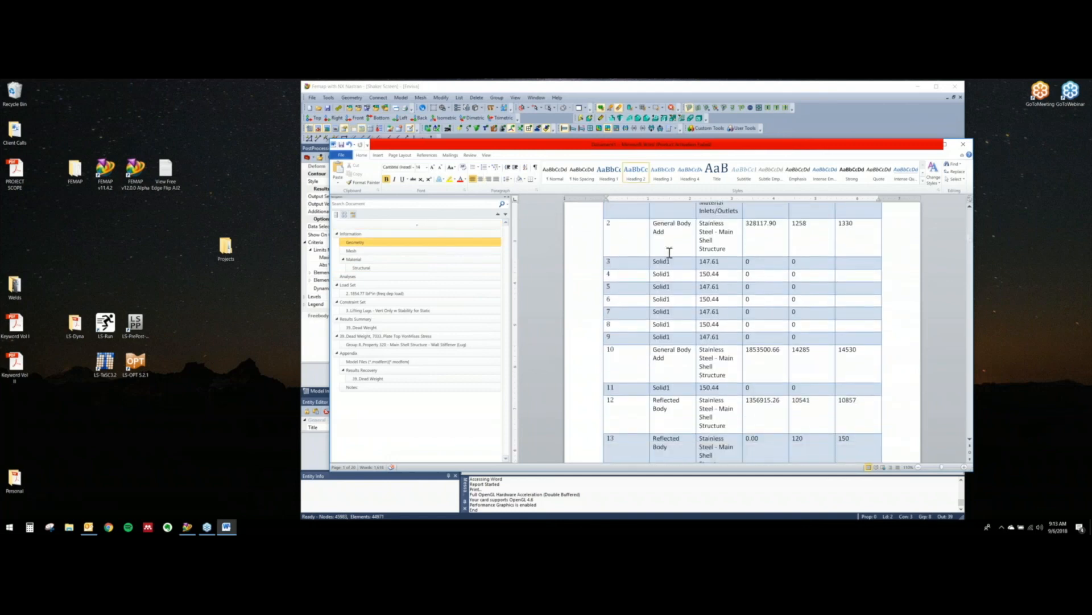
{"action": "scroll", "coordinate": [670, 251], "scroll_direction": "up", "scroll_amount": 3}
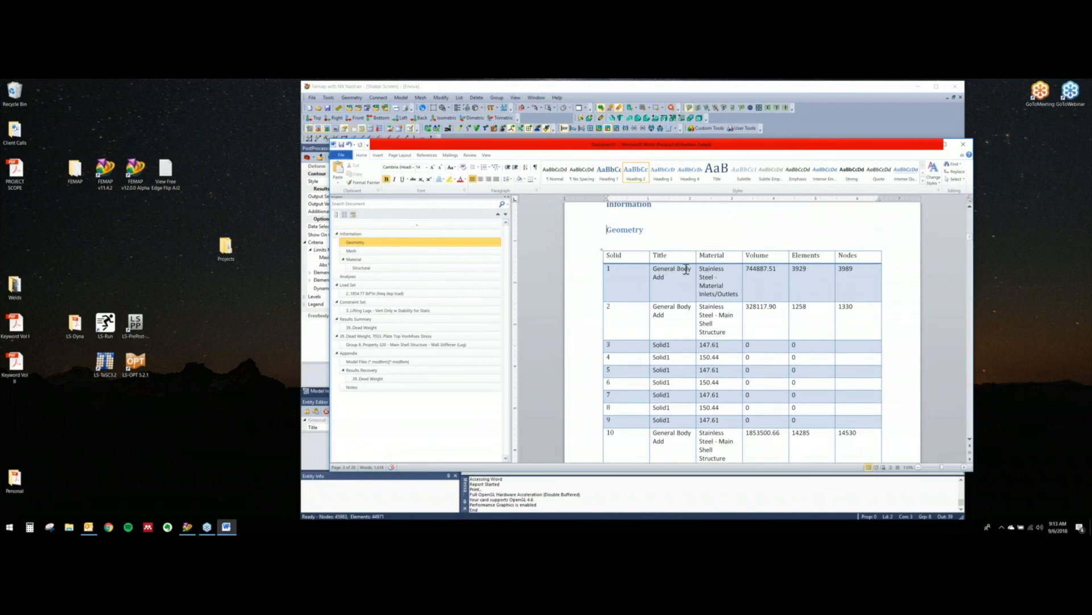
{"action": "scroll", "coordinate": [688, 273], "scroll_direction": "down", "scroll_amount": 3}
{"action": "scroll", "coordinate": [688, 275], "scroll_direction": "down", "scroll_amount": 15}
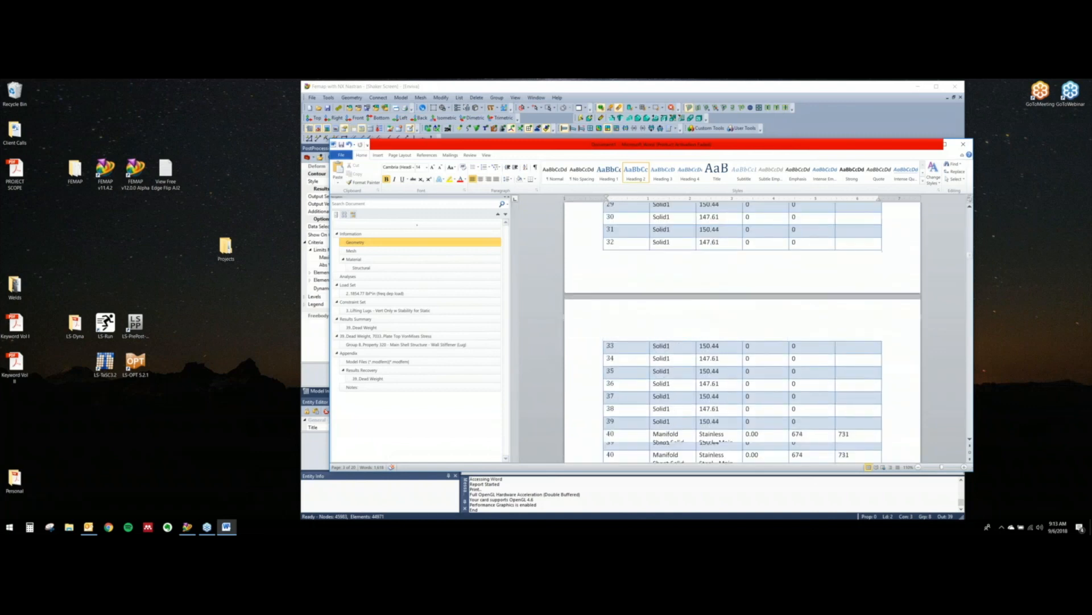
{"action": "scroll", "coordinate": [522, 251], "scroll_direction": "down", "scroll_amount": 4}
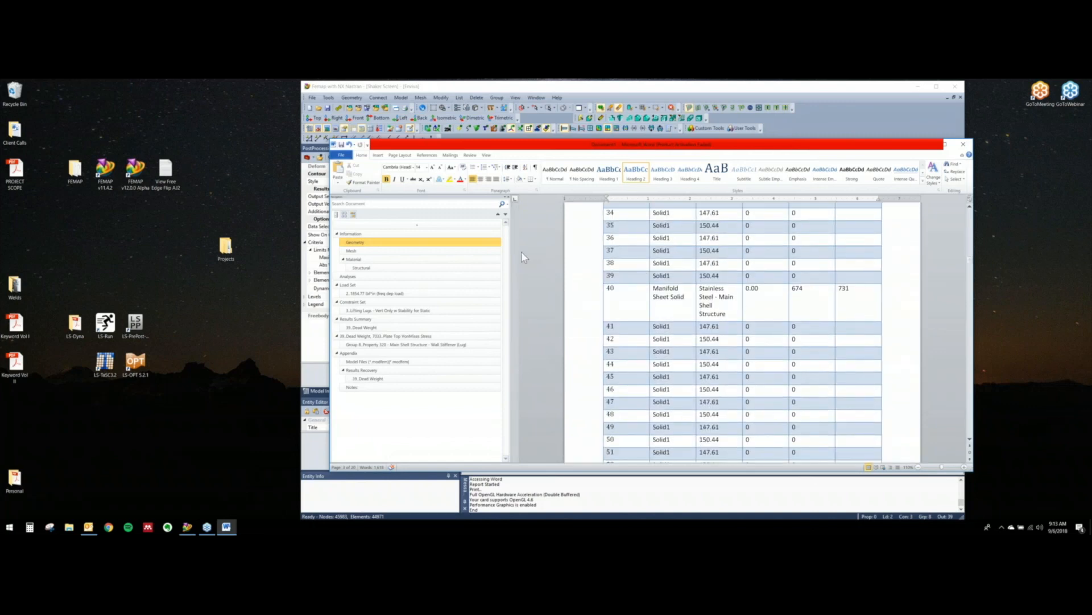
- Review the report's Mesh table, its Structural material table and the load set picture
{"action": "left_click", "coordinate": [376, 251]}
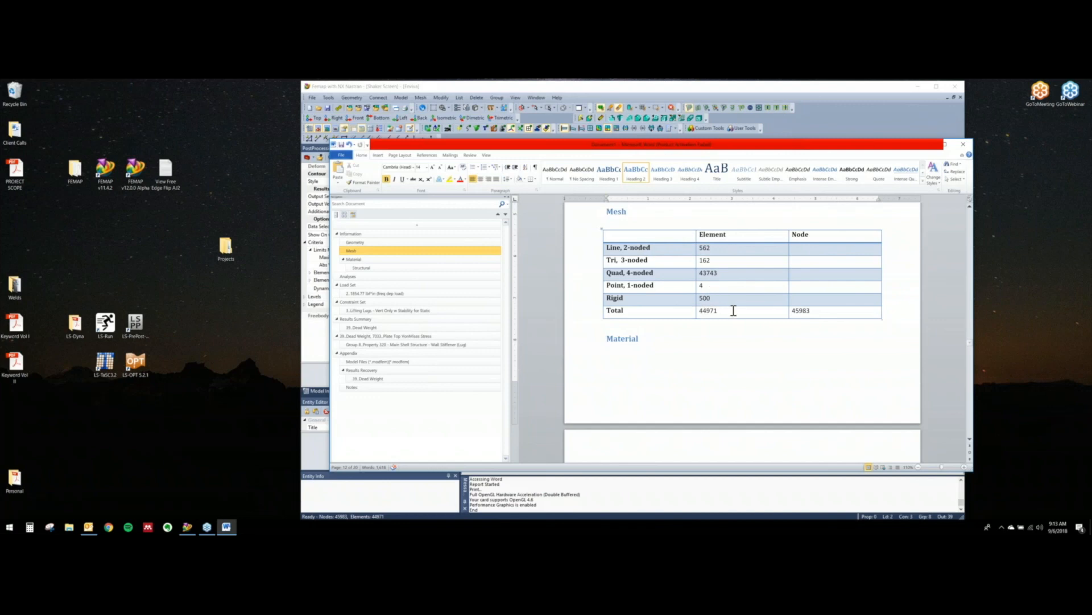
{"action": "left_click", "coordinate": [387, 269]}
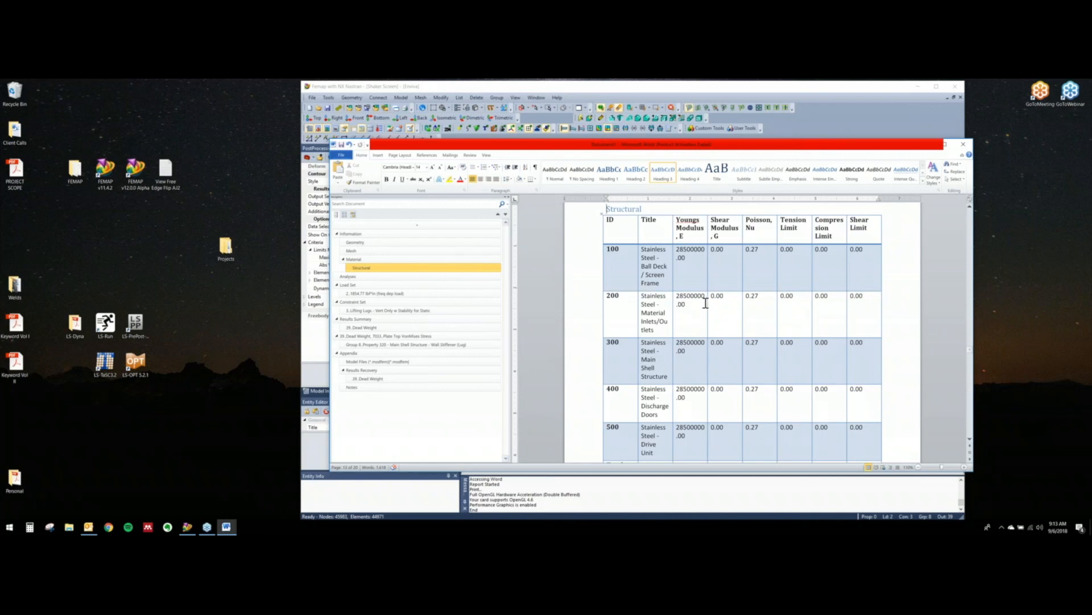
{"action": "scroll", "coordinate": [706, 303], "scroll_direction": "down", "scroll_amount": 5}
{"action": "scroll", "coordinate": [705, 303], "scroll_direction": "up", "scroll_amount": 4}
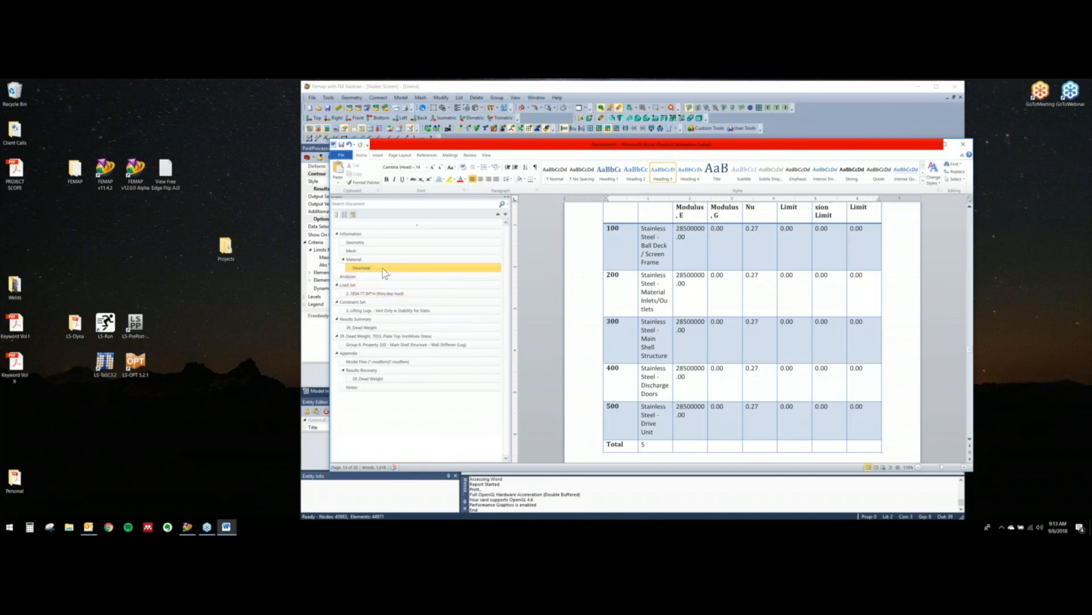
{"action": "left_click", "coordinate": [380, 294]}
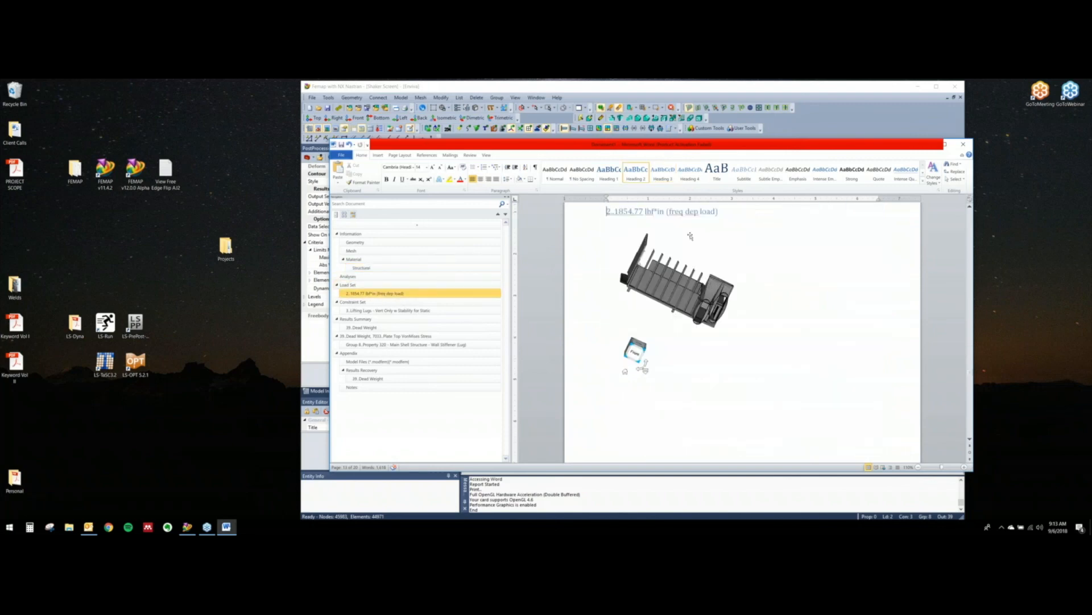
- Move the Word report window and the Report Generator dialog aside to uncover the Femap model
{"action": "left_click_drag", "start_coordinate": [740, 143], "coordinate": [504, 131]}
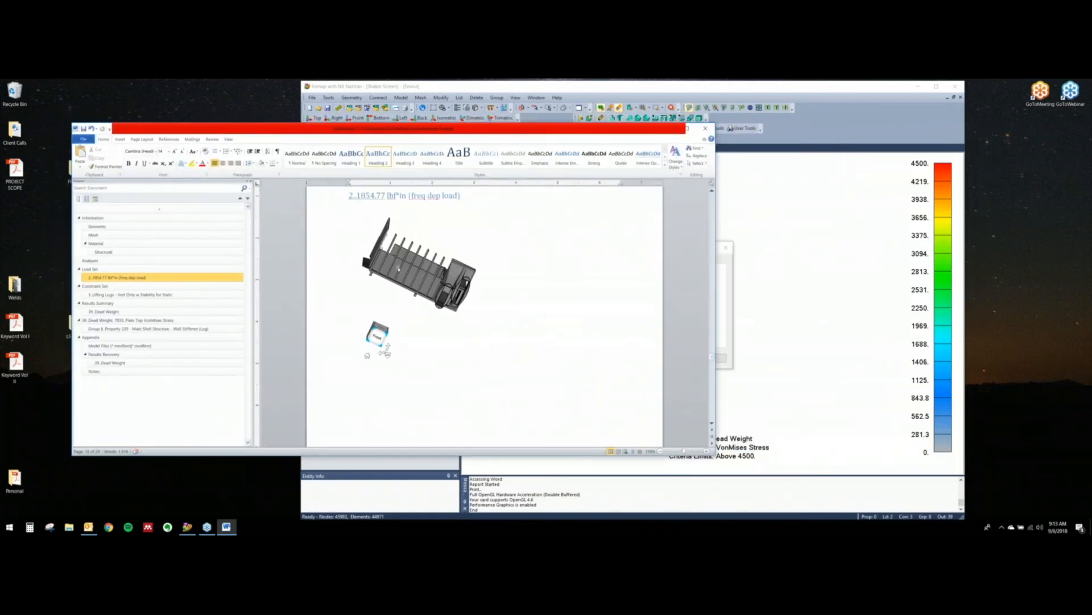
{"action": "left_click", "coordinate": [723, 248]}
{"action": "left_click_drag", "start_coordinate": [694, 250], "coordinate": [874, 246]}
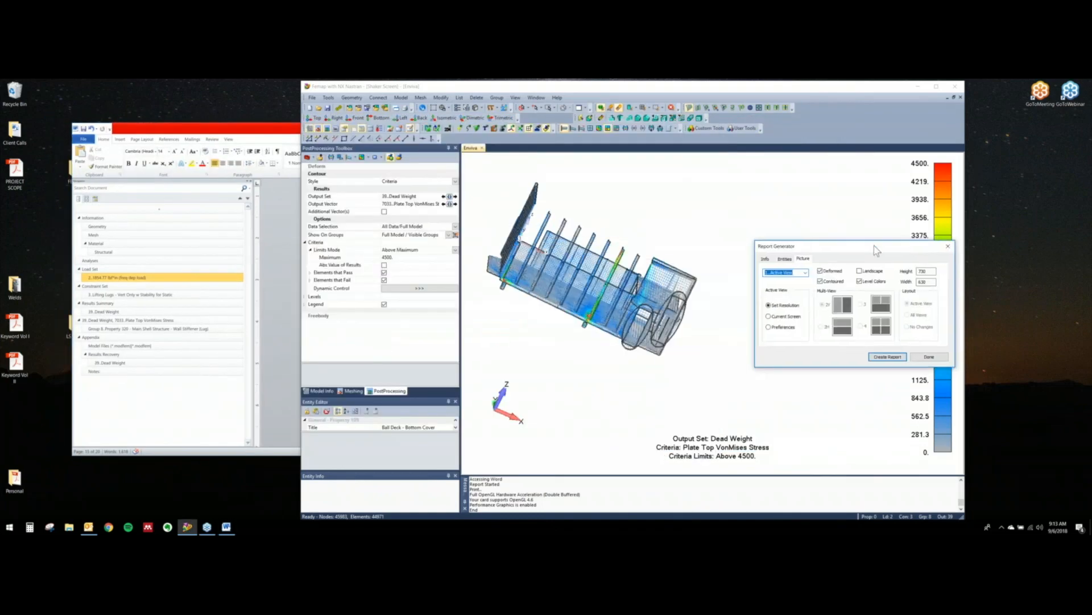
- Return to the Word report and examine its Results Summary, the Dead Weight stress plot and the appendix notes
{"action": "left_click", "coordinate": [277, 138]}
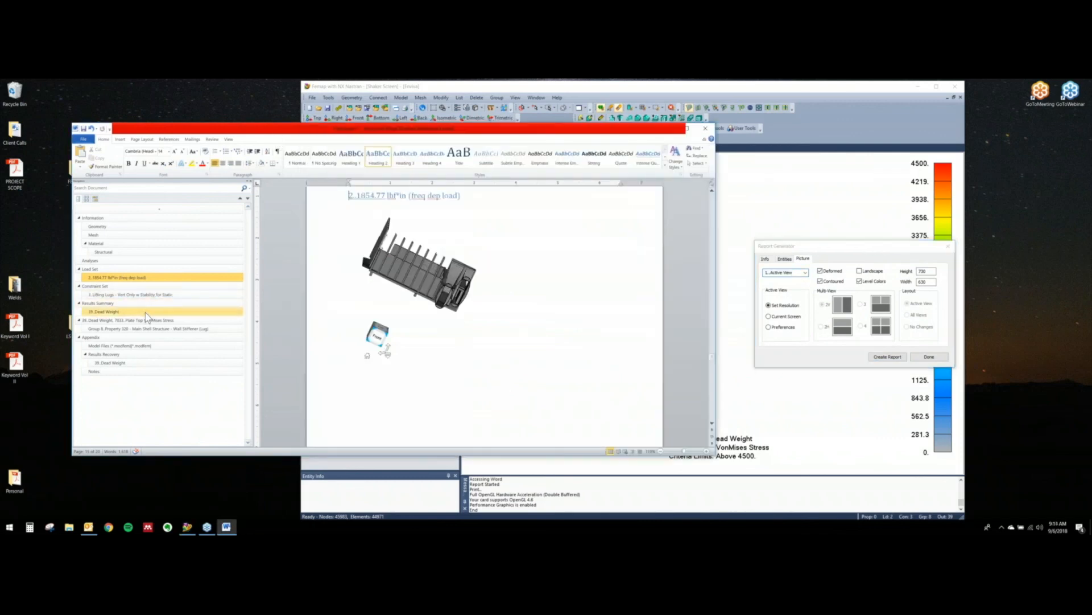
{"action": "left_click", "coordinate": [141, 305]}
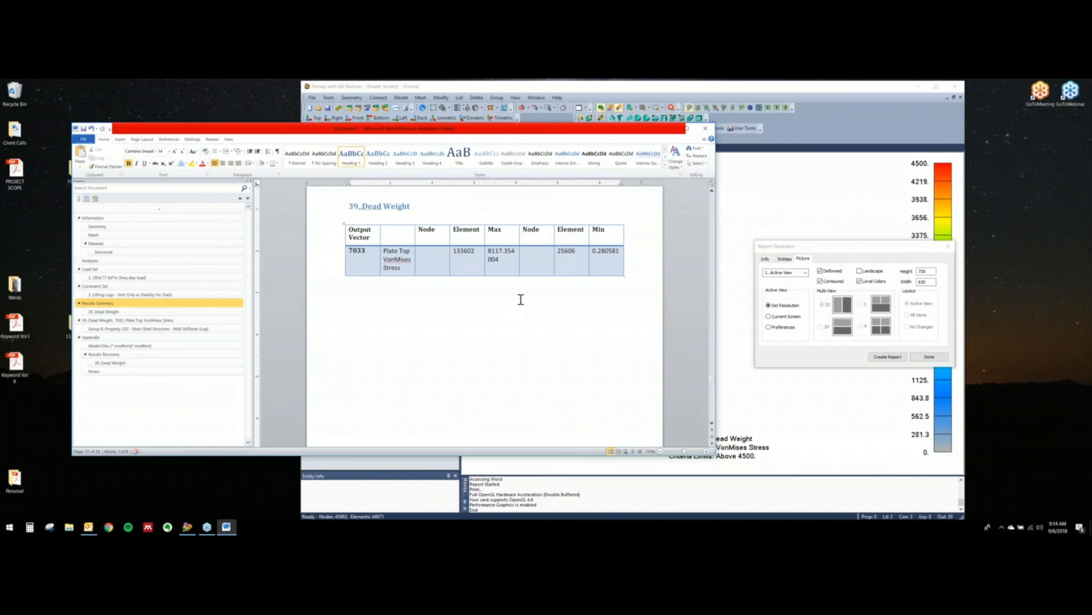
{"action": "scroll", "coordinate": [478, 285], "scroll_direction": "down", "scroll_amount": 5}
{"action": "scroll", "coordinate": [431, 270], "scroll_direction": "down", "scroll_amount": 8}
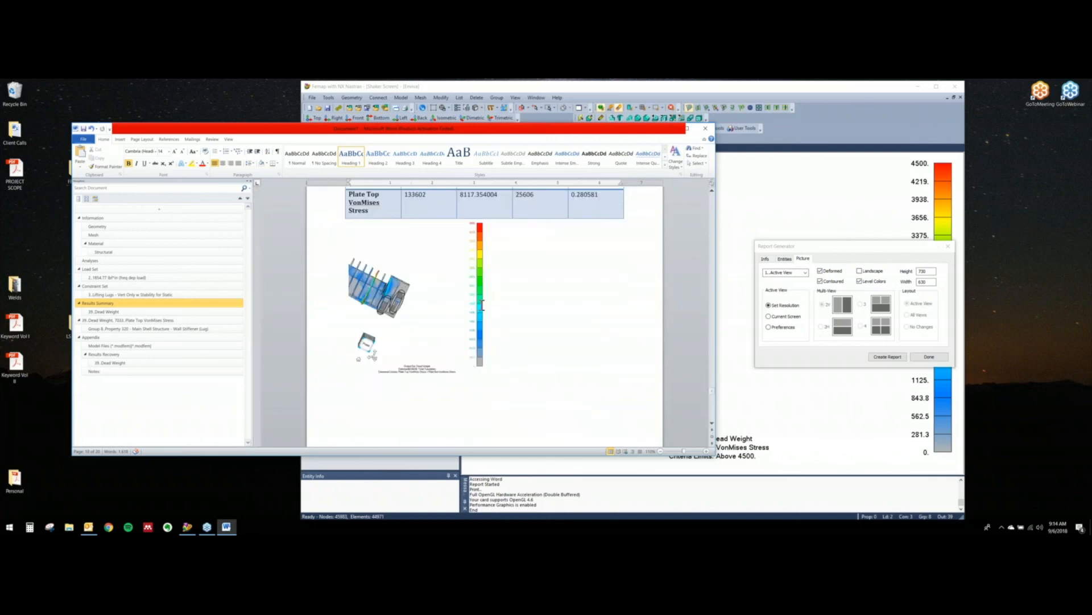
{"action": "left_click", "coordinate": [797, 205]}
{"action": "left_click", "coordinate": [282, 138]}
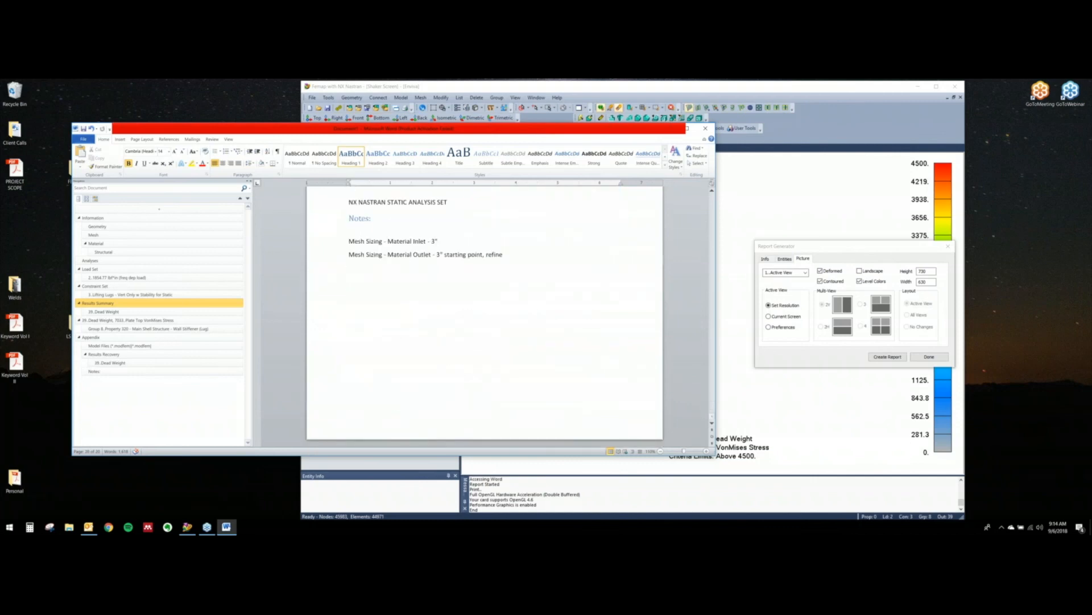
{"action": "scroll", "coordinate": [468, 299], "scroll_direction": "up", "scroll_amount": 5}
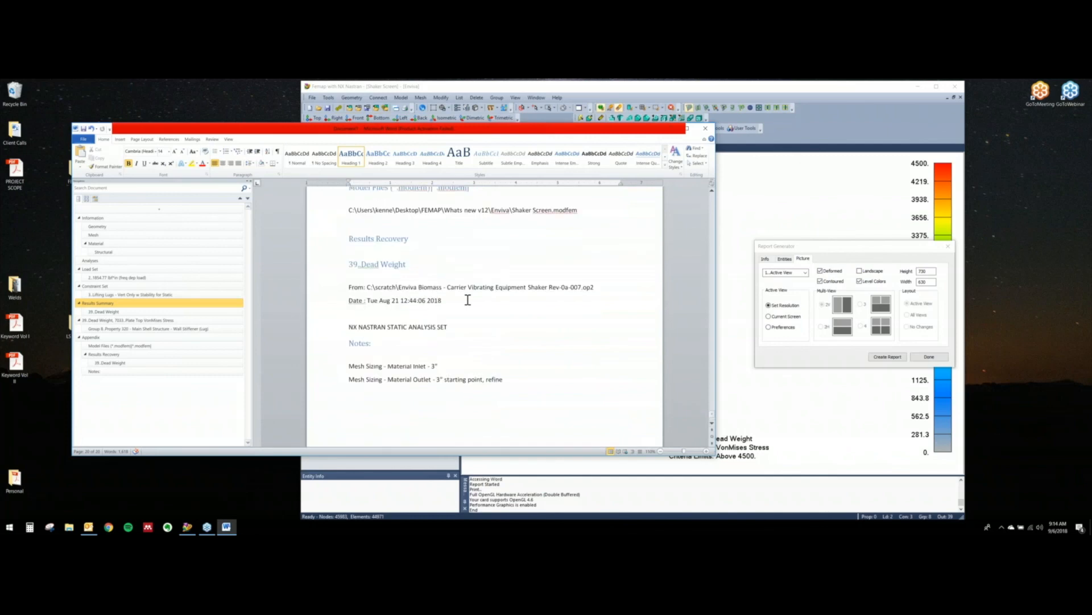
- Leave the report and switch to the FEMAP v12.0 document in Word, paging forward to its table of contents
{"action": "left_click", "coordinate": [757, 163]}
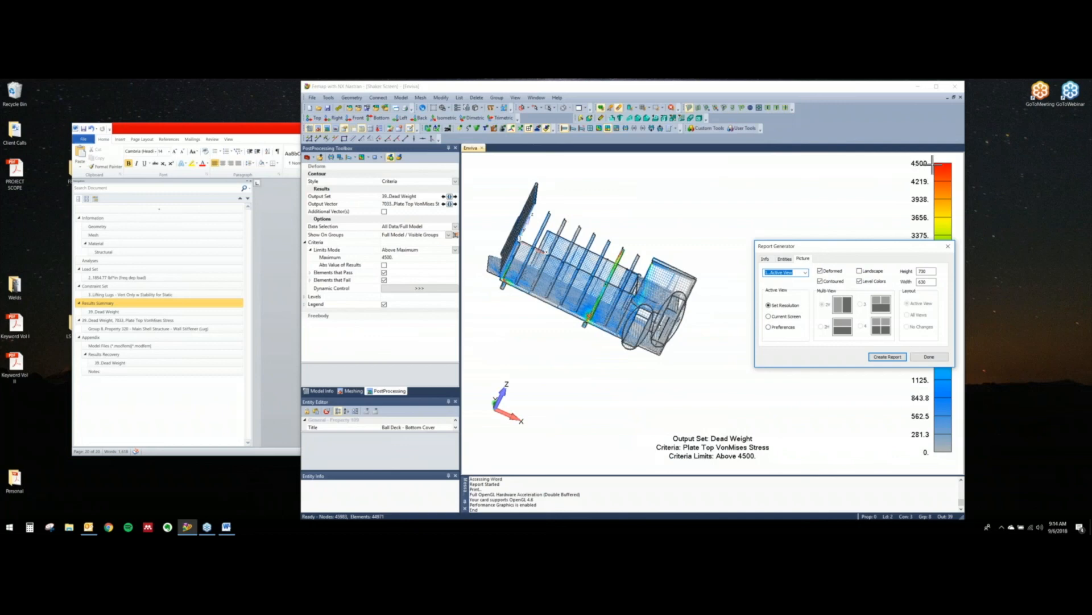
{"action": "left_click", "coordinate": [1080, 135]}
{"action": "left_click", "coordinate": [604, 327]}
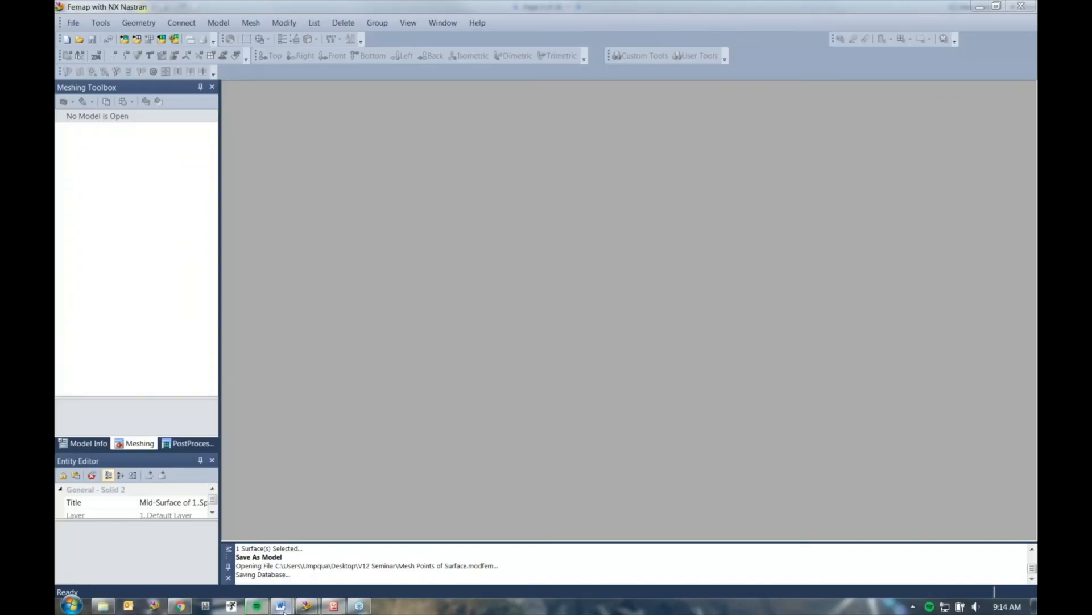
{"action": "mouse_move", "coordinate": [281, 605]}
{"action": "left_click", "coordinate": [329, 547]}
{"action": "scroll", "coordinate": [410, 355], "scroll_direction": "down", "scroll_amount": 1}
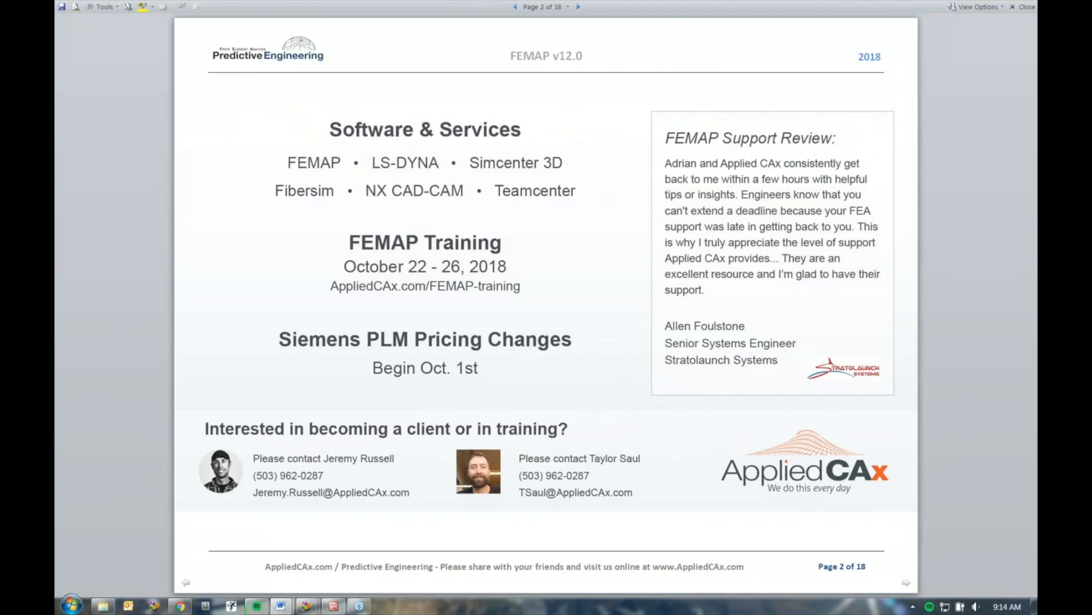
{"action": "scroll", "coordinate": [410, 355], "scroll_direction": "down", "scroll_amount": 1}
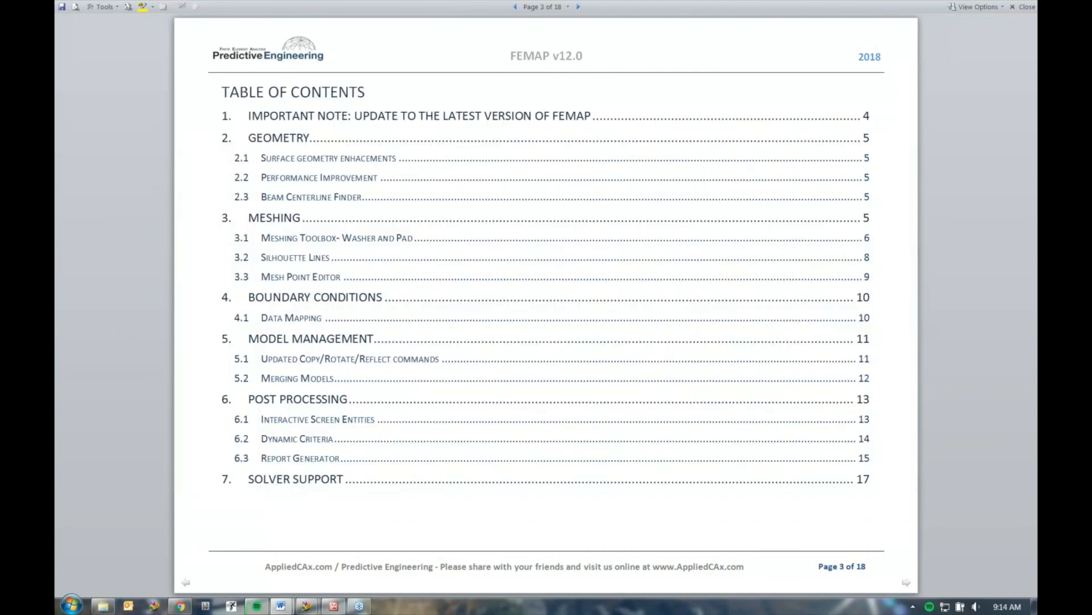